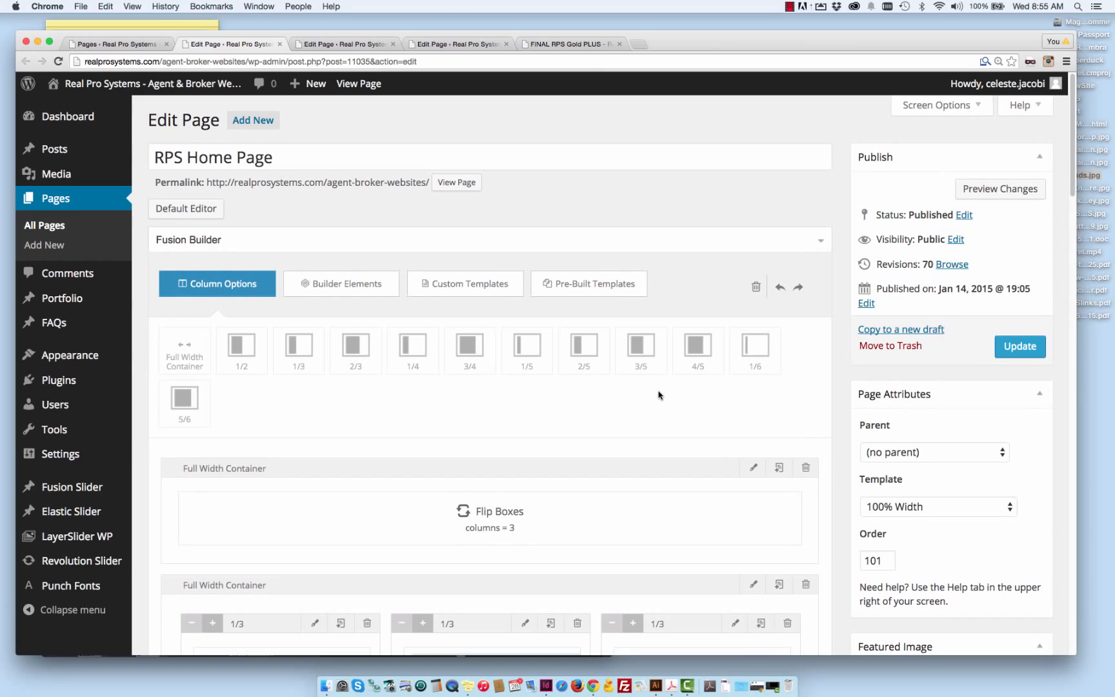
# - Bring up the minimized live Real Pro Systems website window and place it at its page top, overlapping the page editor
pyautogui.scroll(-1, 658, 395)
pyautogui.scroll(-2, 535, 425)
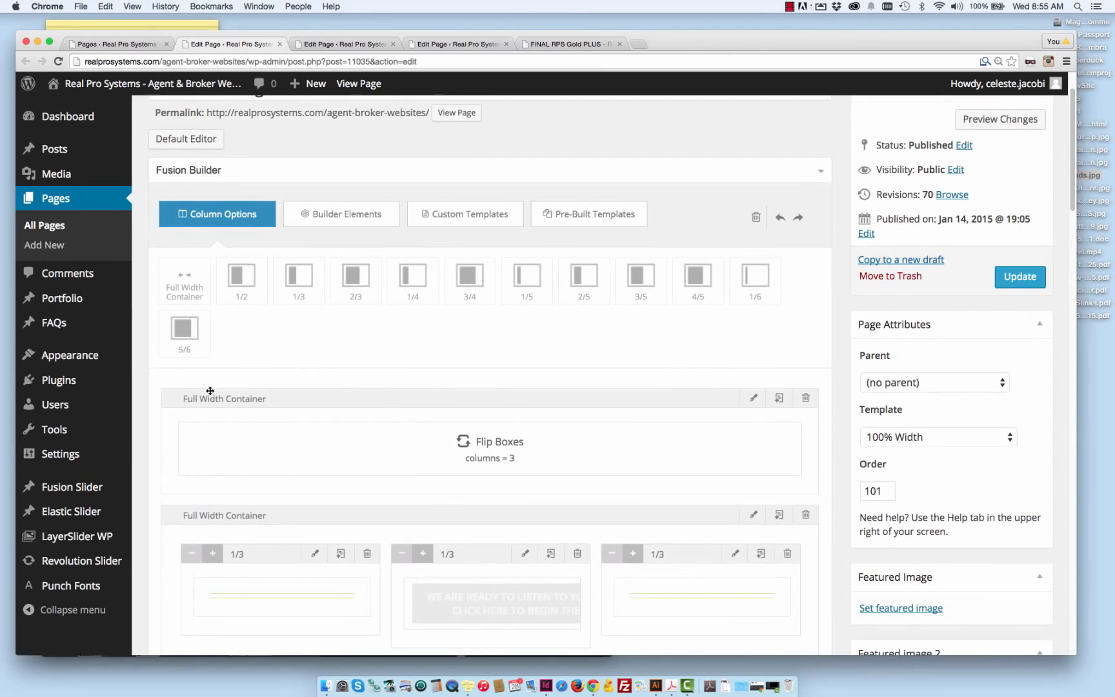
pyautogui.scroll(-1, 207, 406)
pyautogui.scroll(-2, 200, 504)
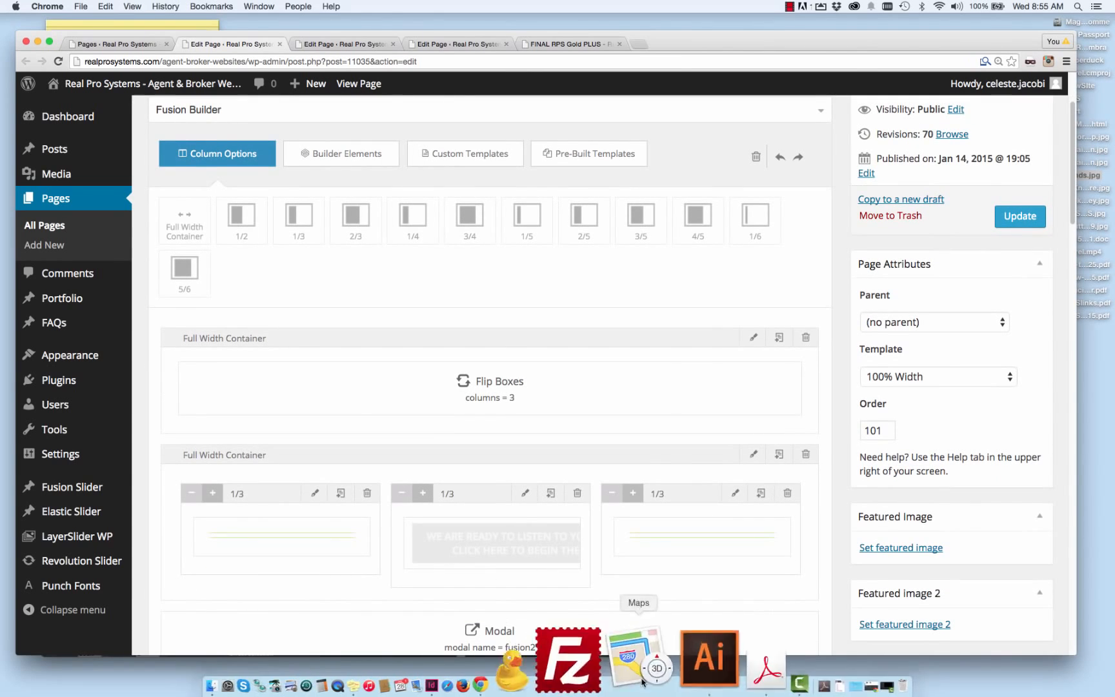
pyautogui.click(761, 676)
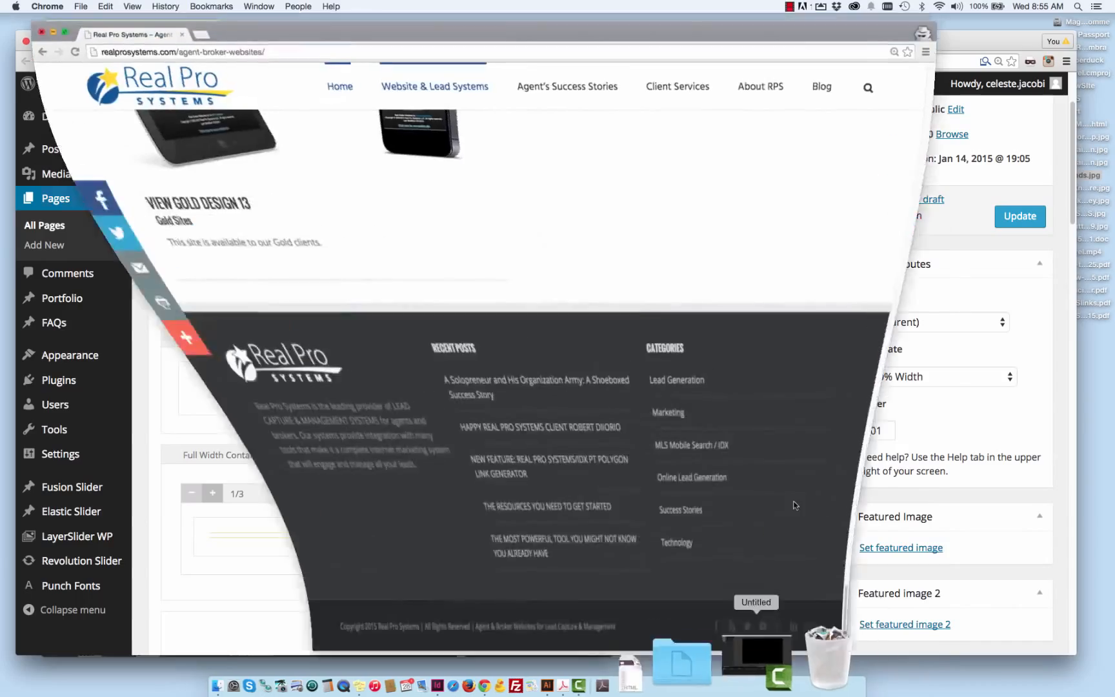
pyautogui.scroll(15, 727, 445)
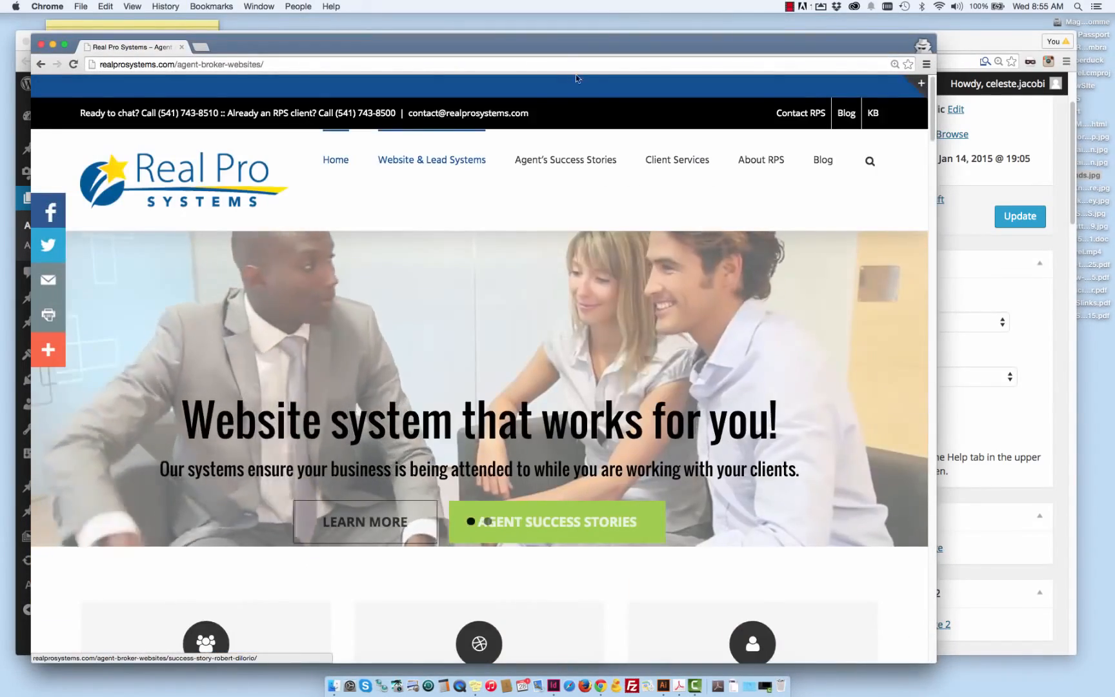
pyautogui.moveTo(536, 45); pyautogui.dragTo(690, 50)
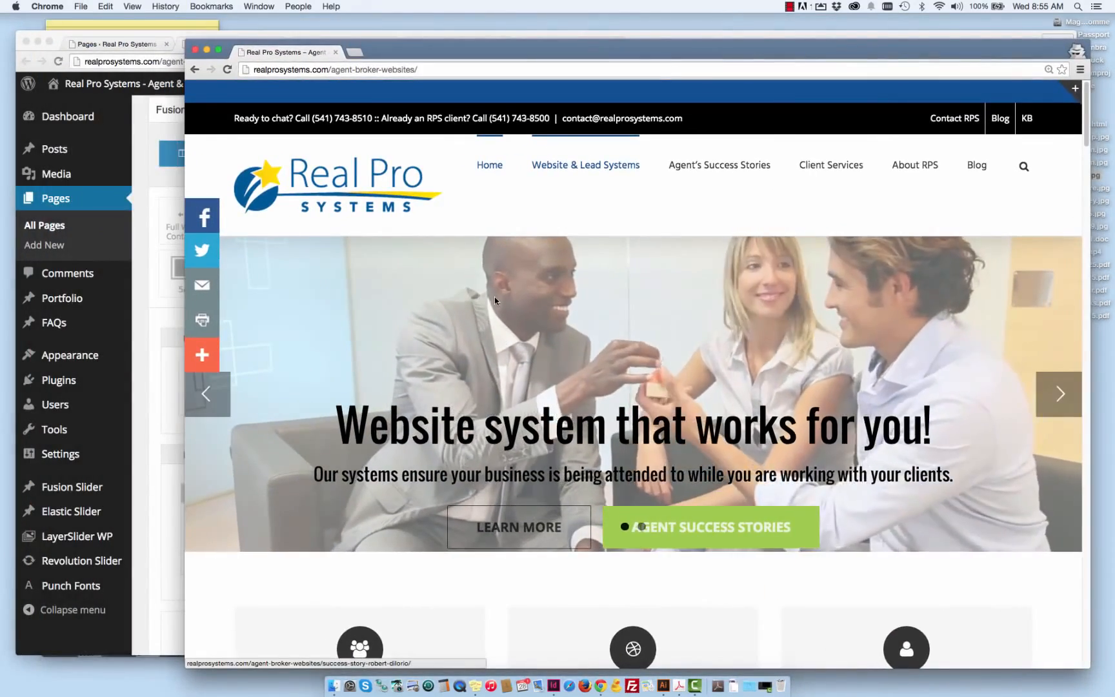
# - Compare the flip boxes on the live home page with the Flip Boxes element in the page editor
pyautogui.scroll(-5, 493, 296)
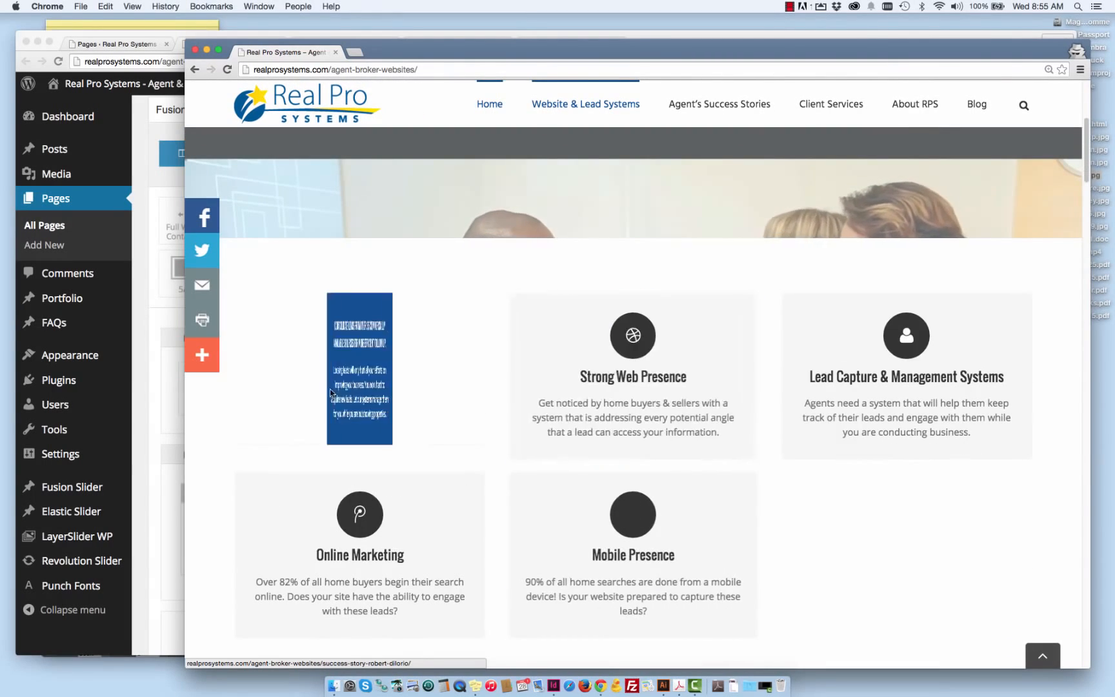
pyautogui.press('super+grave')
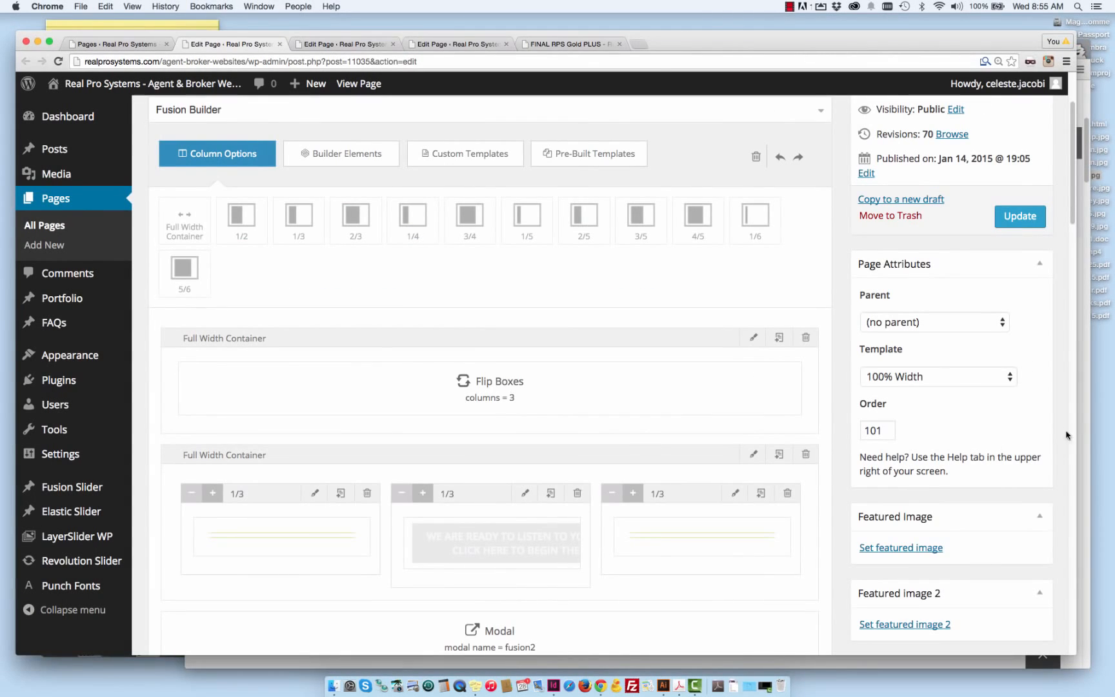
pyautogui.click(1088, 433)
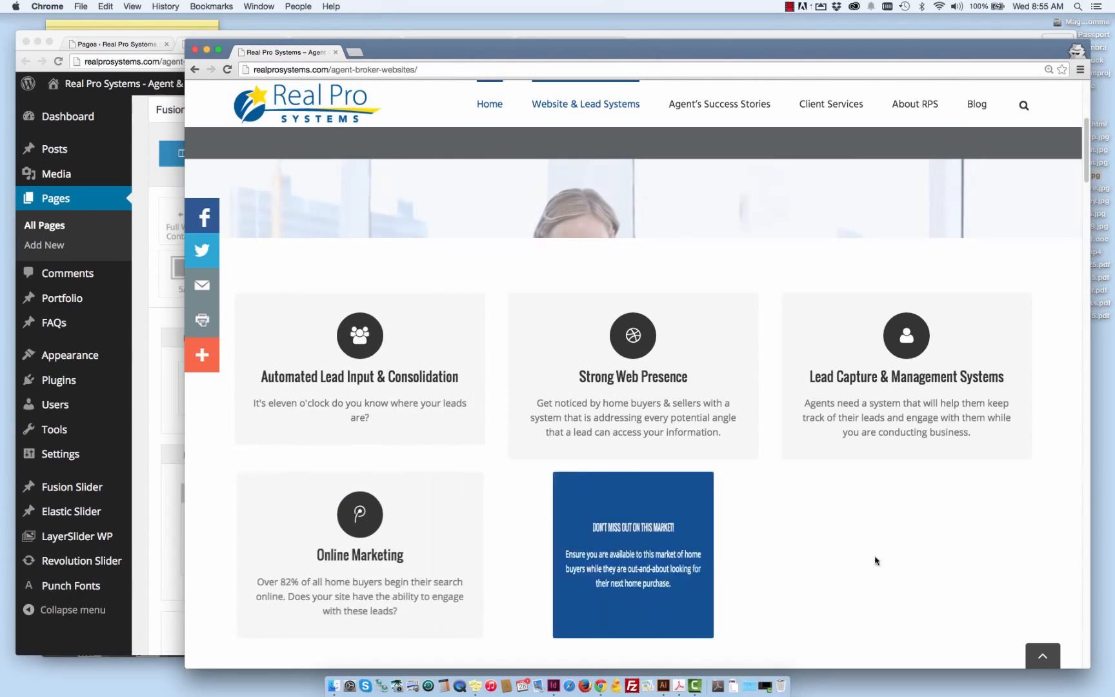
pyautogui.click(145, 368)
# - Compare the second Full Width Container's three 1/3 columns with the orange call-to-action band on the live page
pyautogui.scroll(-1, 291, 390)
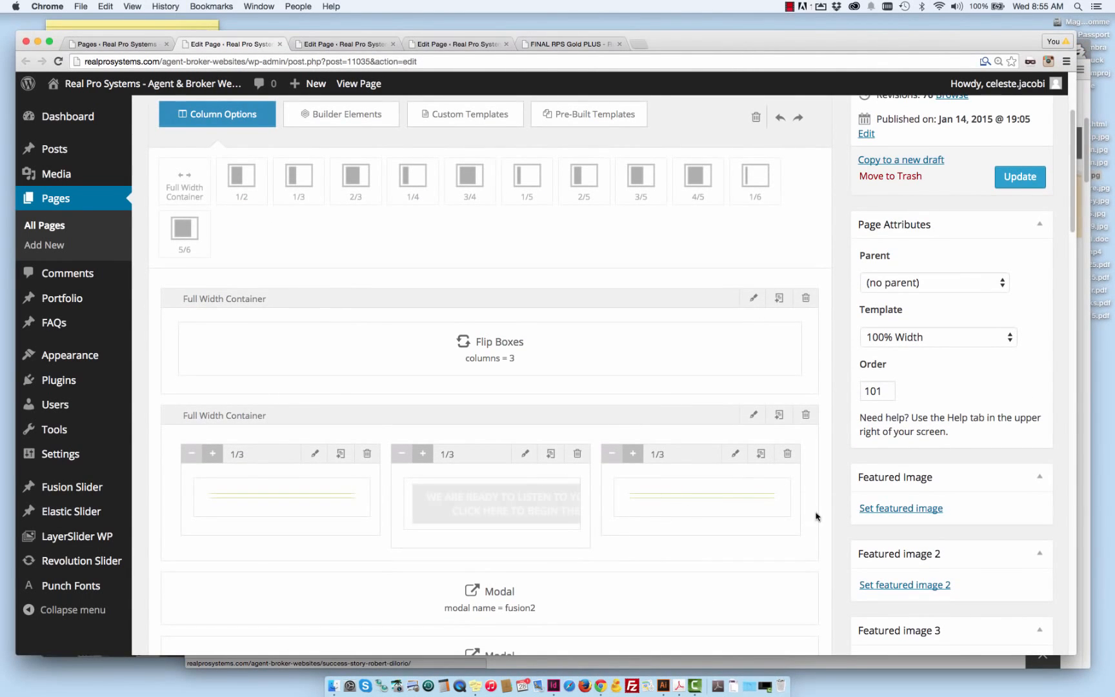
pyautogui.scroll(-3, 516, 539)
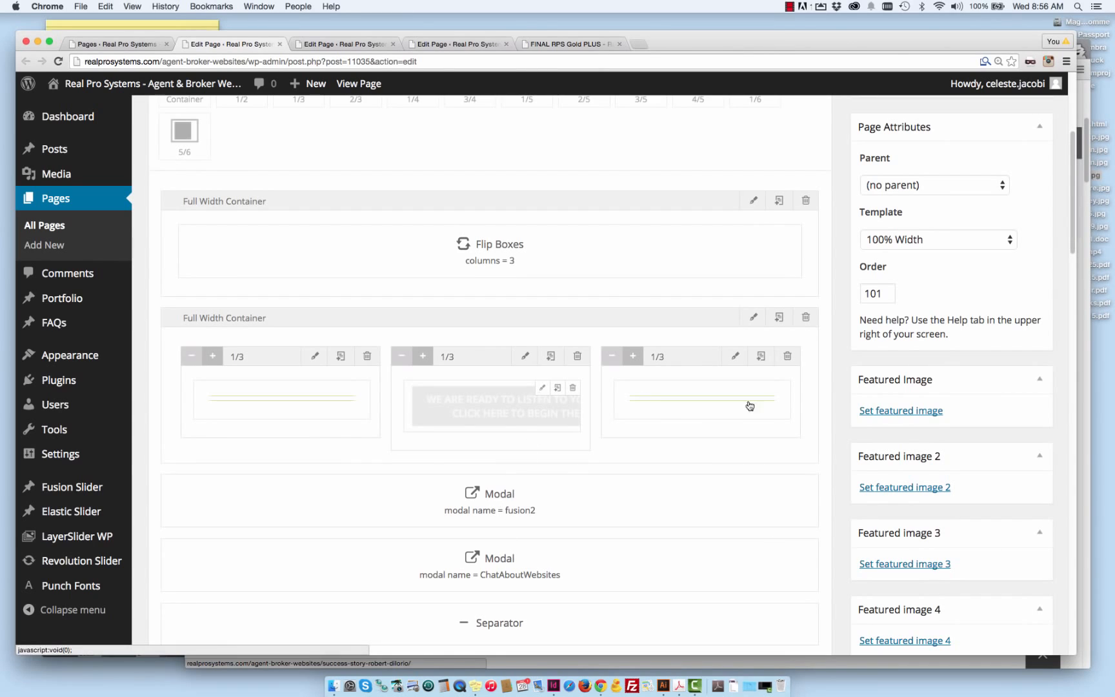
pyautogui.scroll(-2, 199, 318)
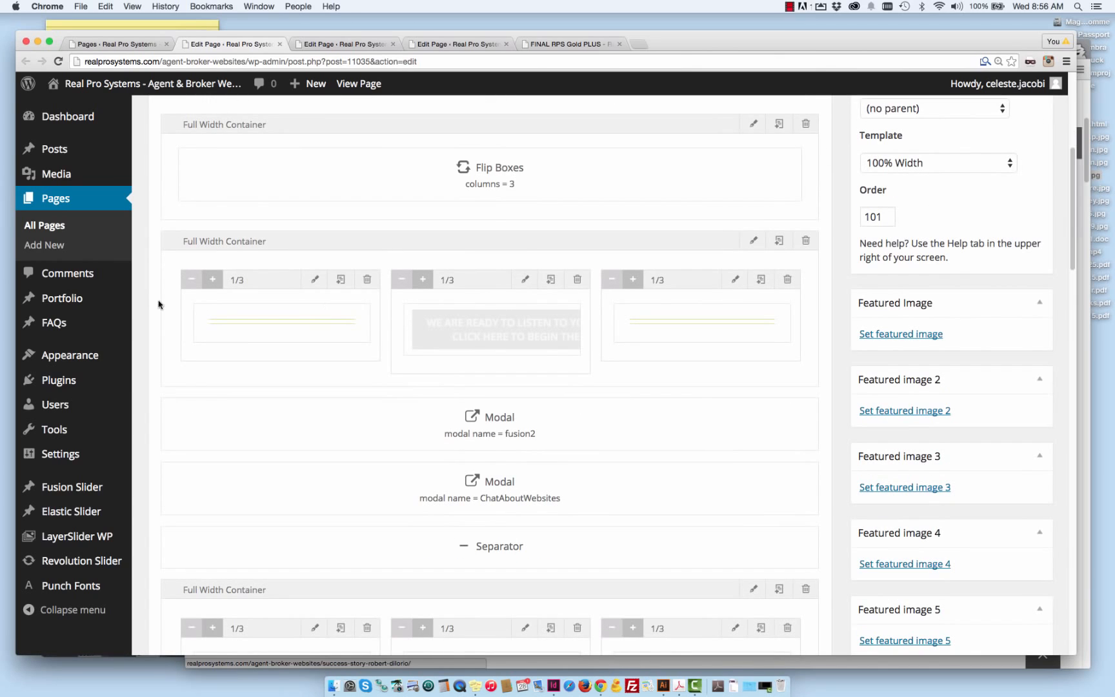
pyautogui.click(1082, 284)
pyautogui.scroll(-10, 587, 358)
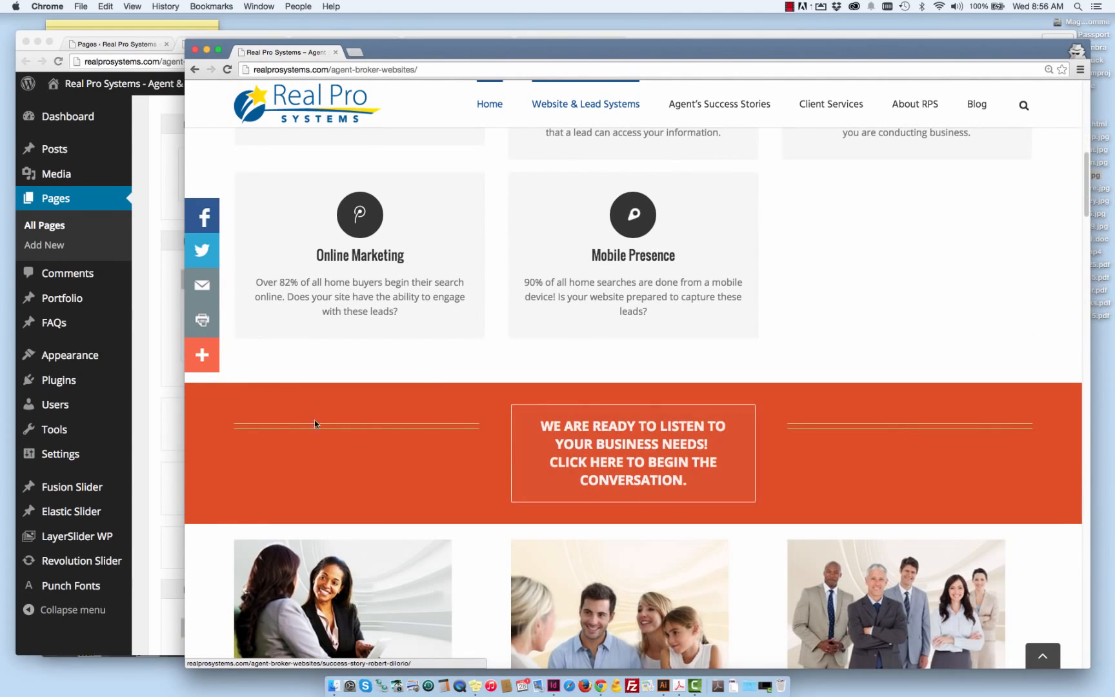
pyautogui.click(135, 441)
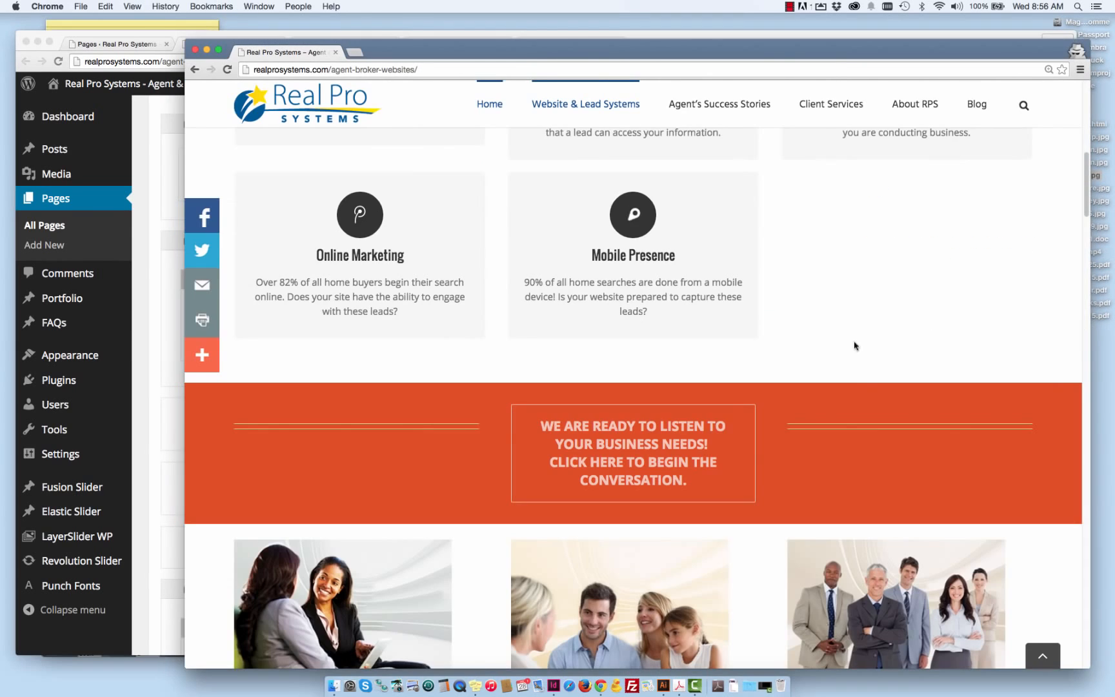
# - Open the live page's "We are ready to listen" form, compare it with the Modal elements in the editor, and close it
pyautogui.click(1084, 328)
pyautogui.click(642, 438)
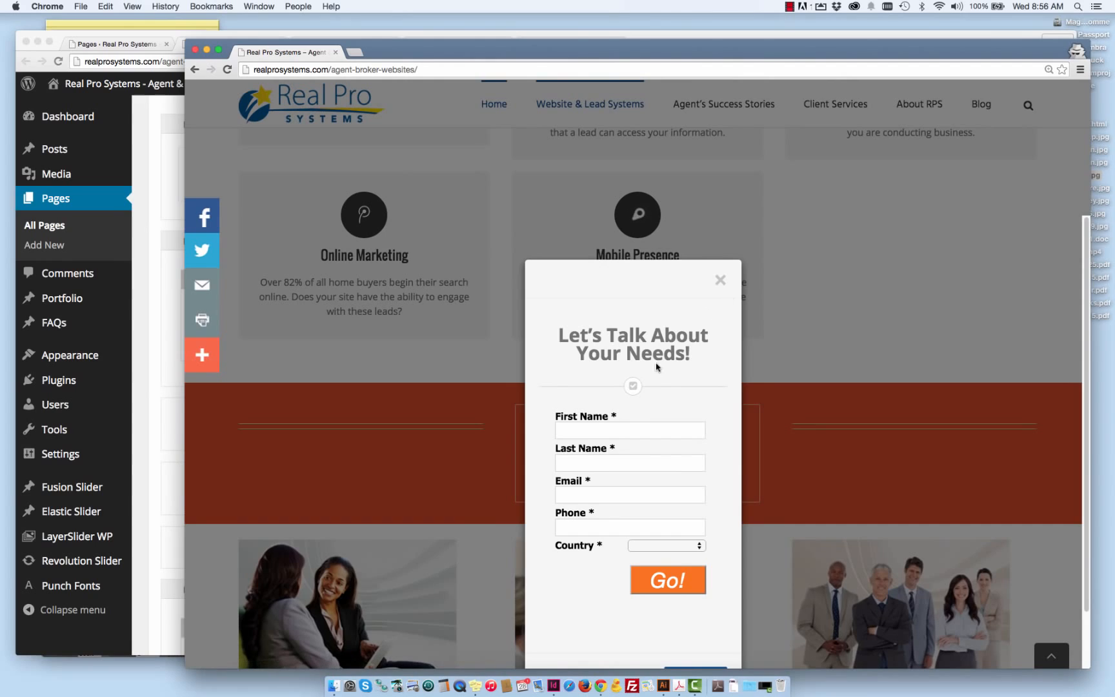
pyautogui.click(153, 376)
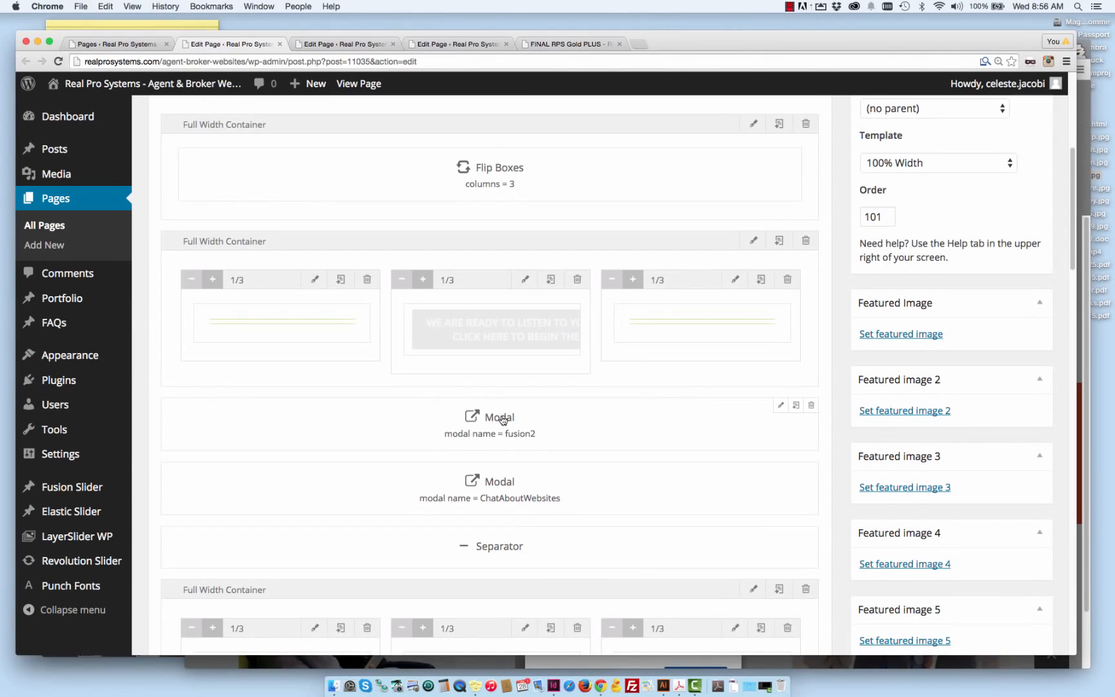
pyautogui.click(1077, 376)
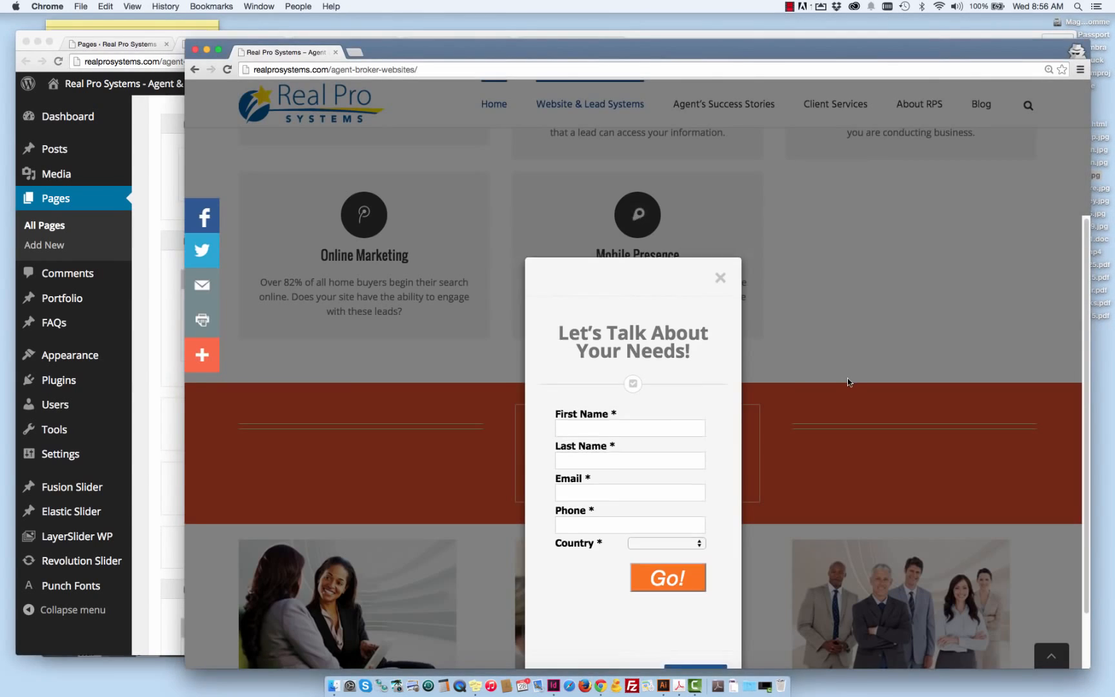
pyautogui.click(721, 219)
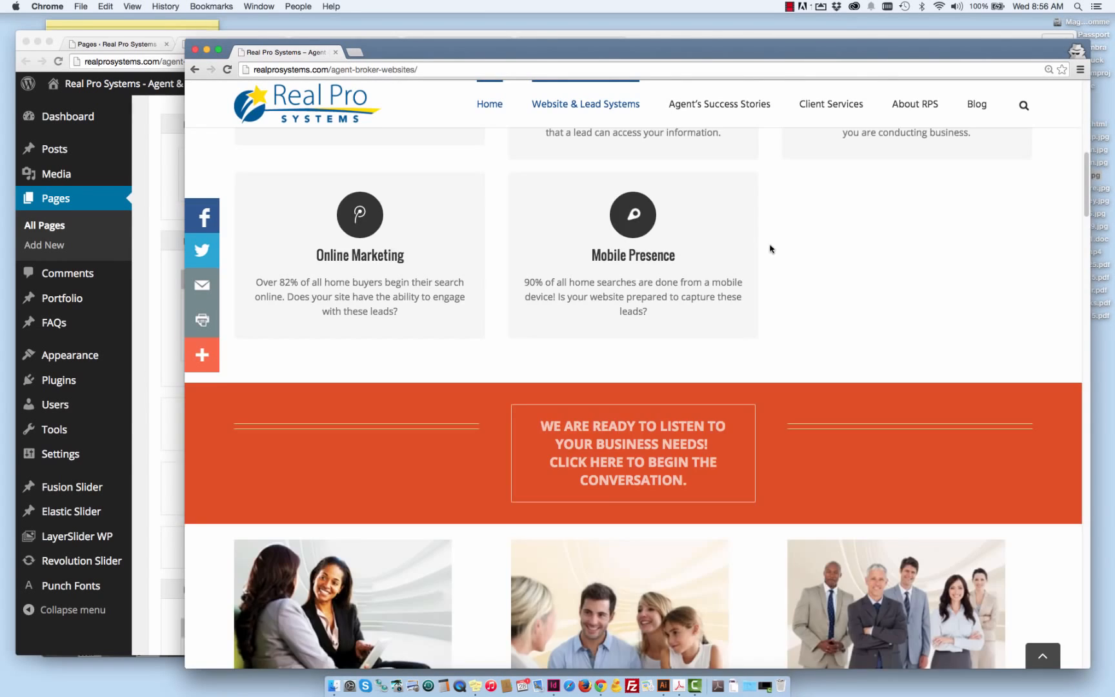
# - Open the live page's "Let's chat about your lead generation" form, check the editor's modals and separator, and close the form
pyautogui.scroll(-3, 767, 252)
pyautogui.scroll(-15, 767, 252)
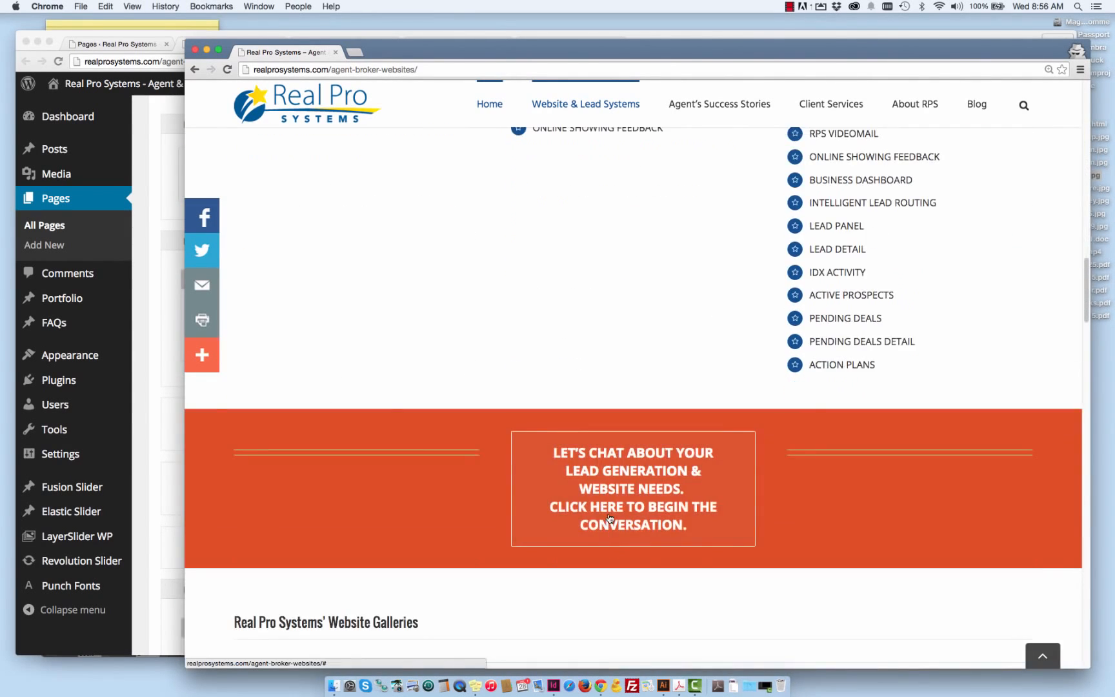
pyautogui.click(612, 511)
pyautogui.moveTo(196, 378)
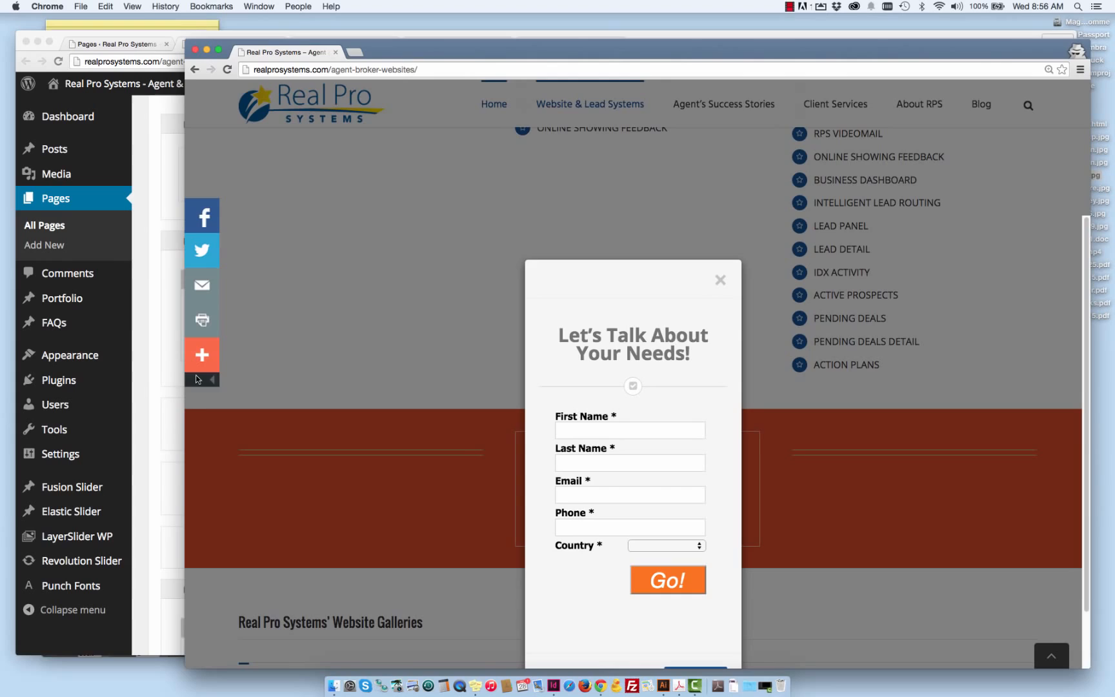
pyautogui.click(138, 372)
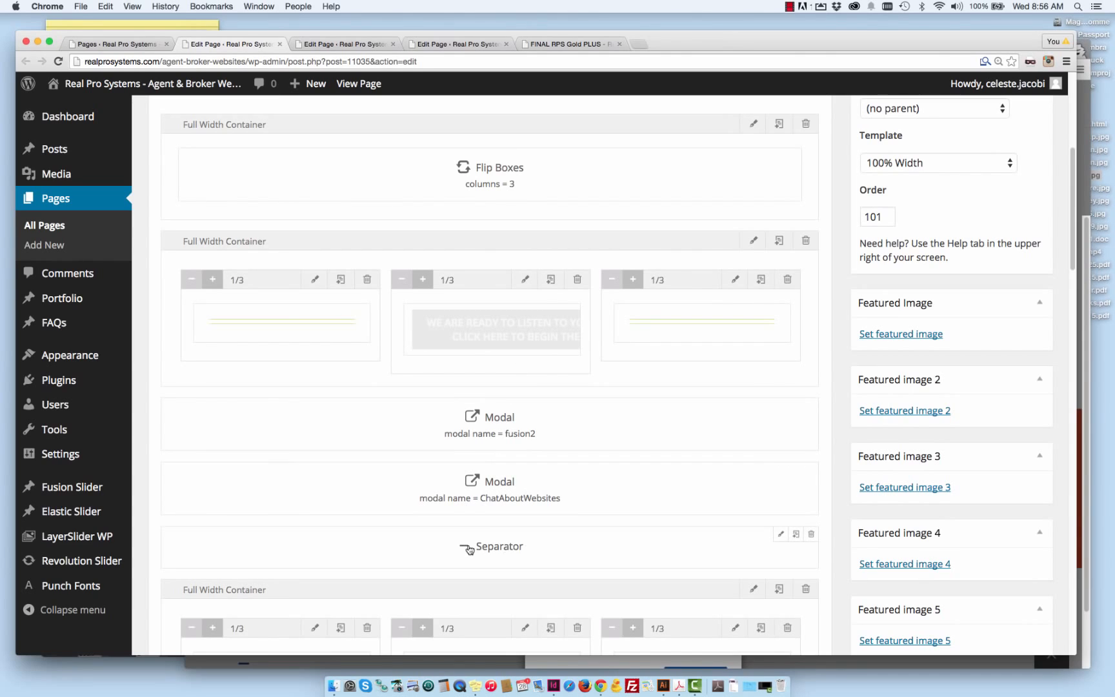
pyautogui.click(1083, 405)
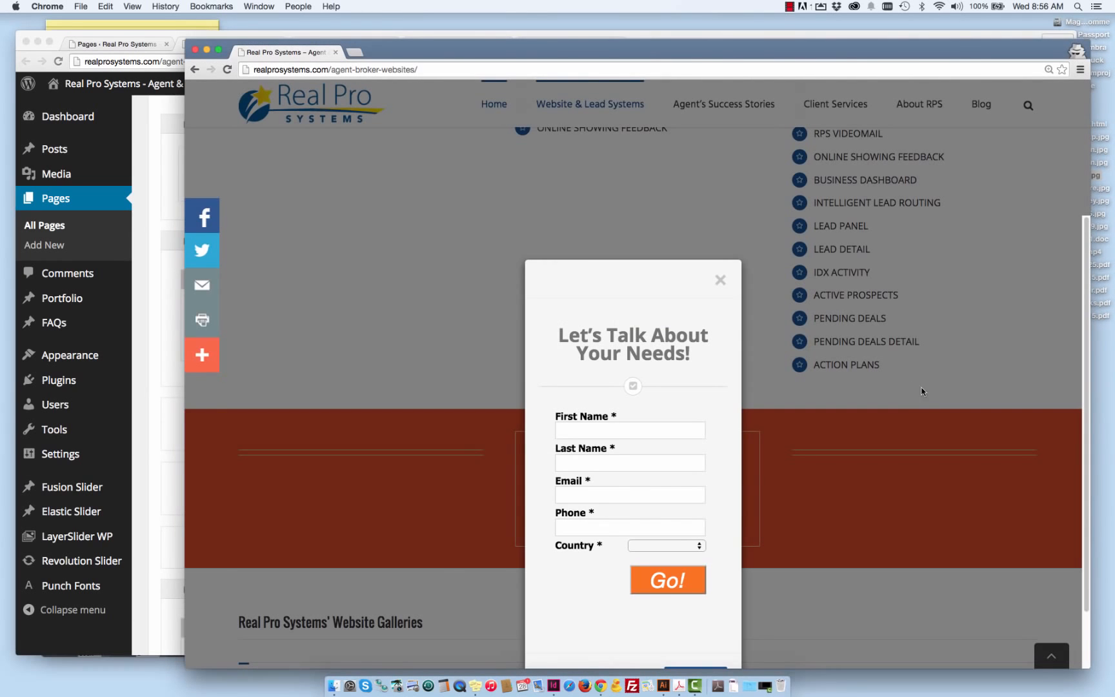
pyautogui.click(721, 282)
# - Review the live page's sections from the flip boxes through the orange band to the three RPS package columns
pyautogui.scroll(-5, 727, 291)
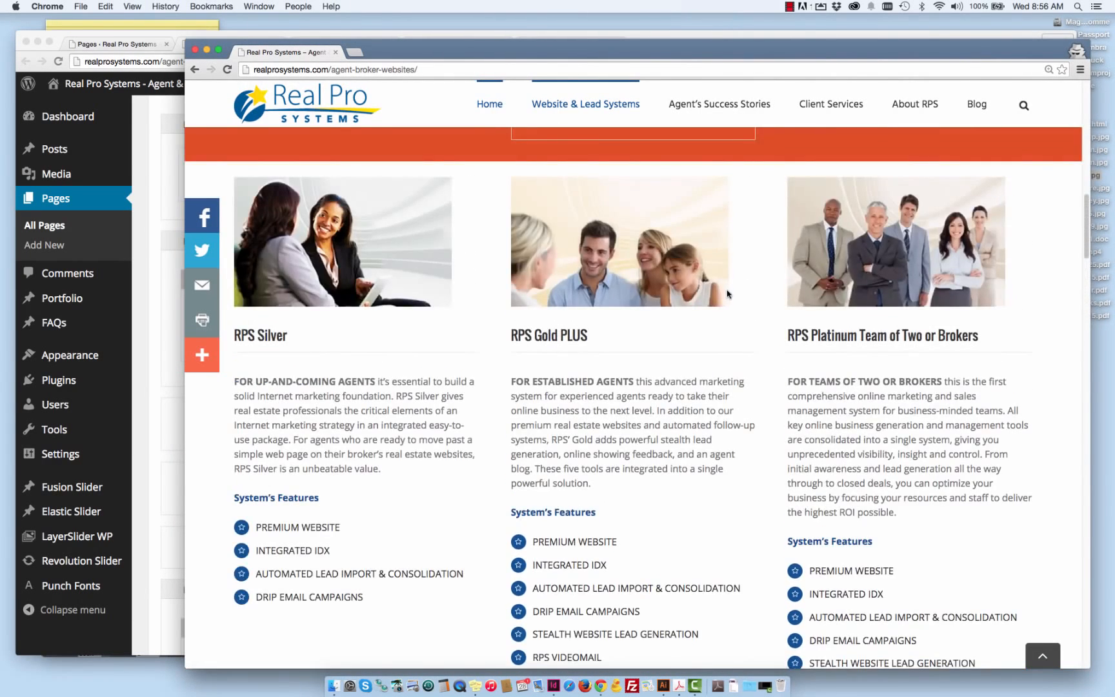
pyautogui.scroll(3, 684, 311)
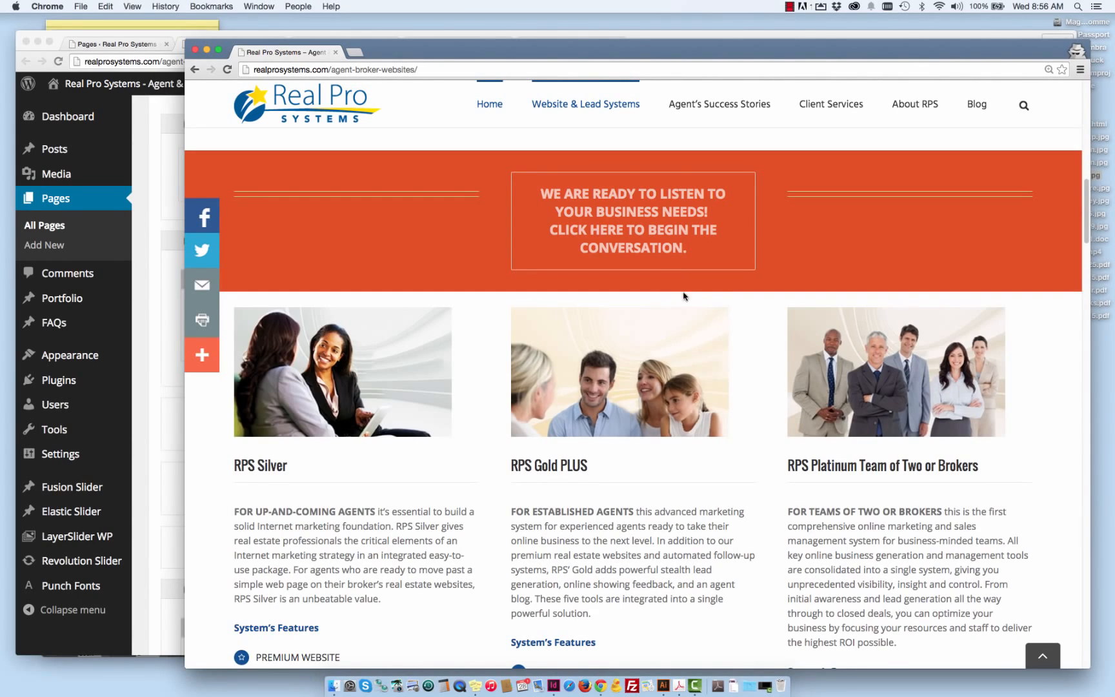
pyautogui.scroll(3, 685, 296)
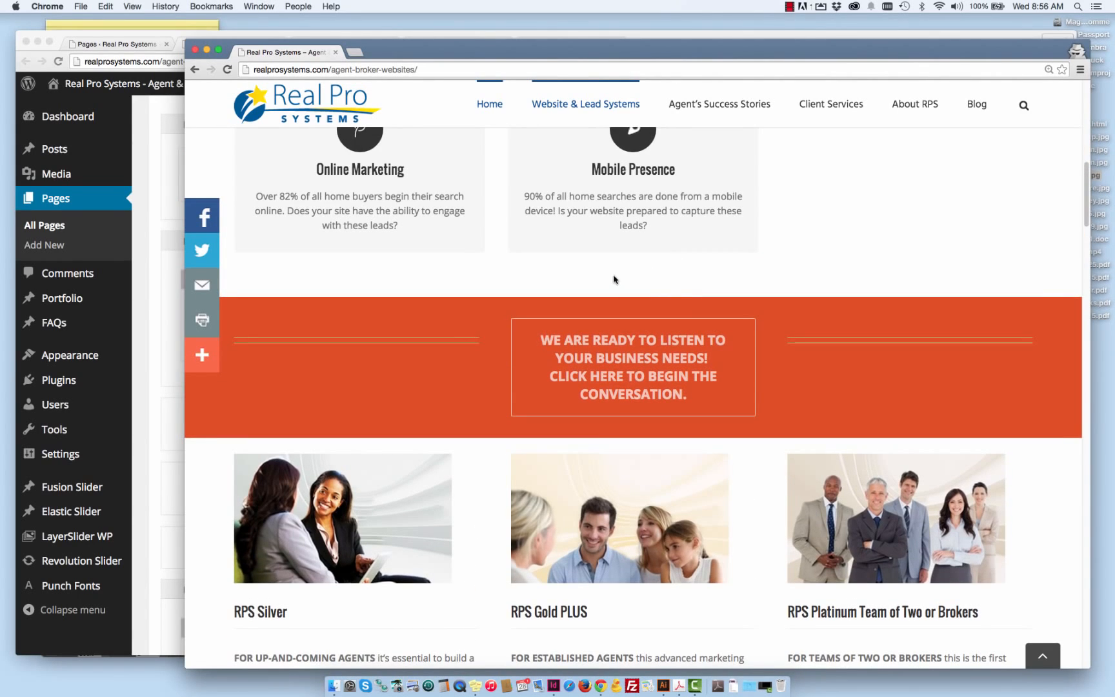
pyautogui.scroll(2, 373, 306)
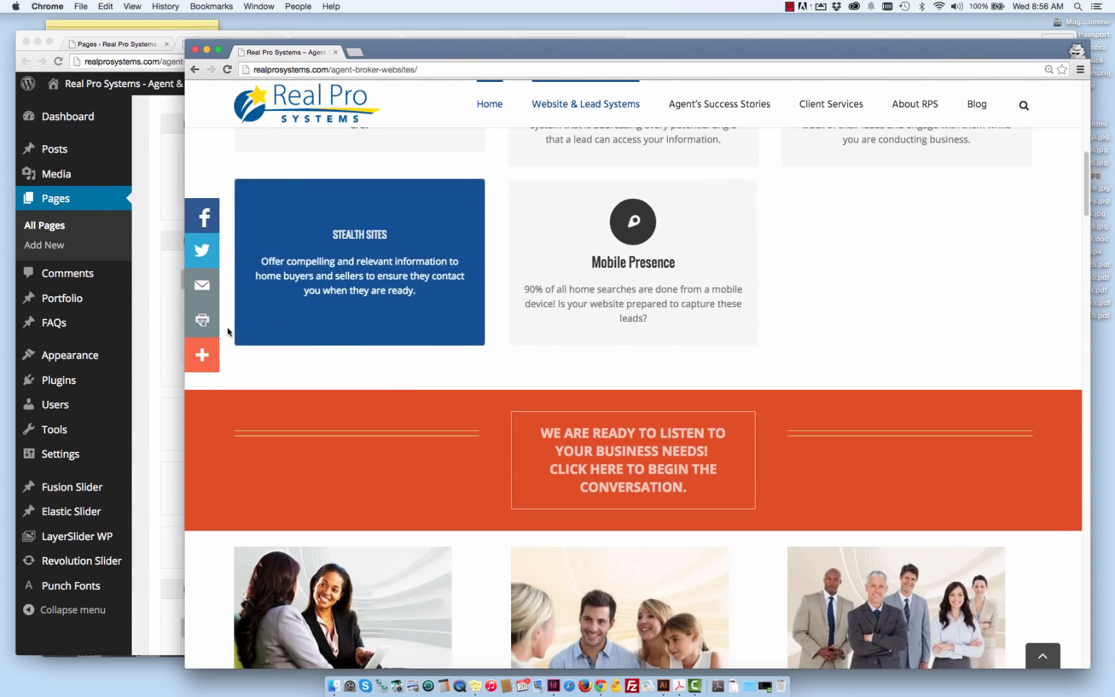
pyautogui.scroll(1, 322, 348)
pyautogui.scroll(-6, 398, 373)
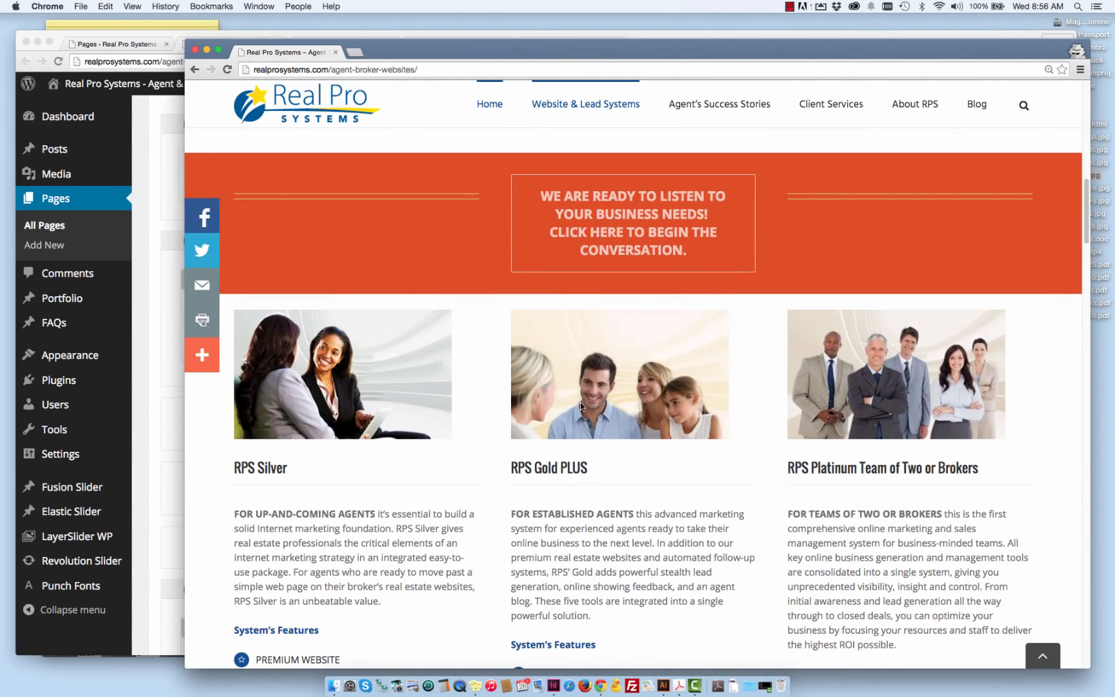
pyautogui.scroll(-2, 580, 405)
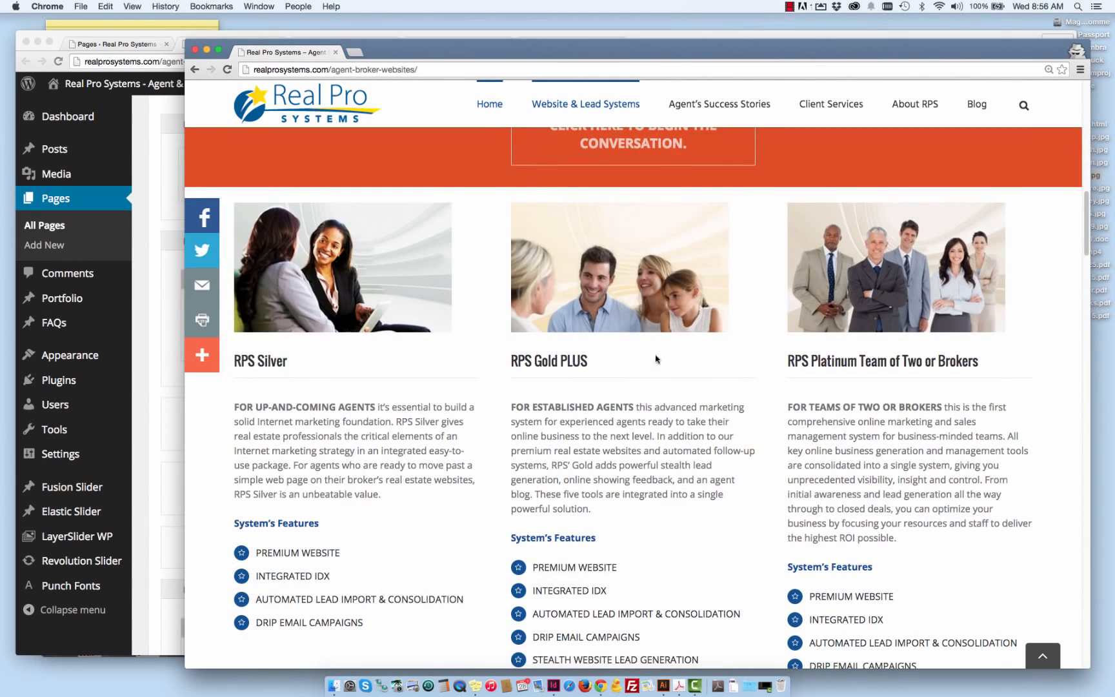
# - Examine the image frames, titles, text blocks and checklists in the editor's three package columns, down to the Menu Anchor
pyautogui.click(162, 348)
pyautogui.scroll(-3, 301, 351)
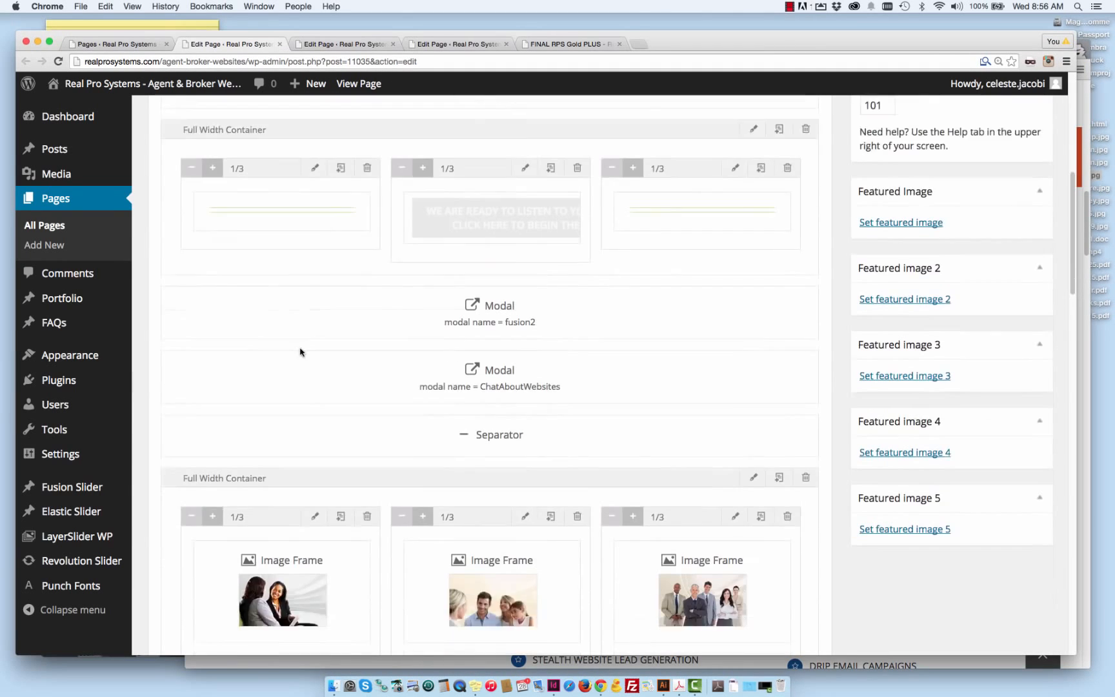
pyautogui.scroll(-6, 183, 374)
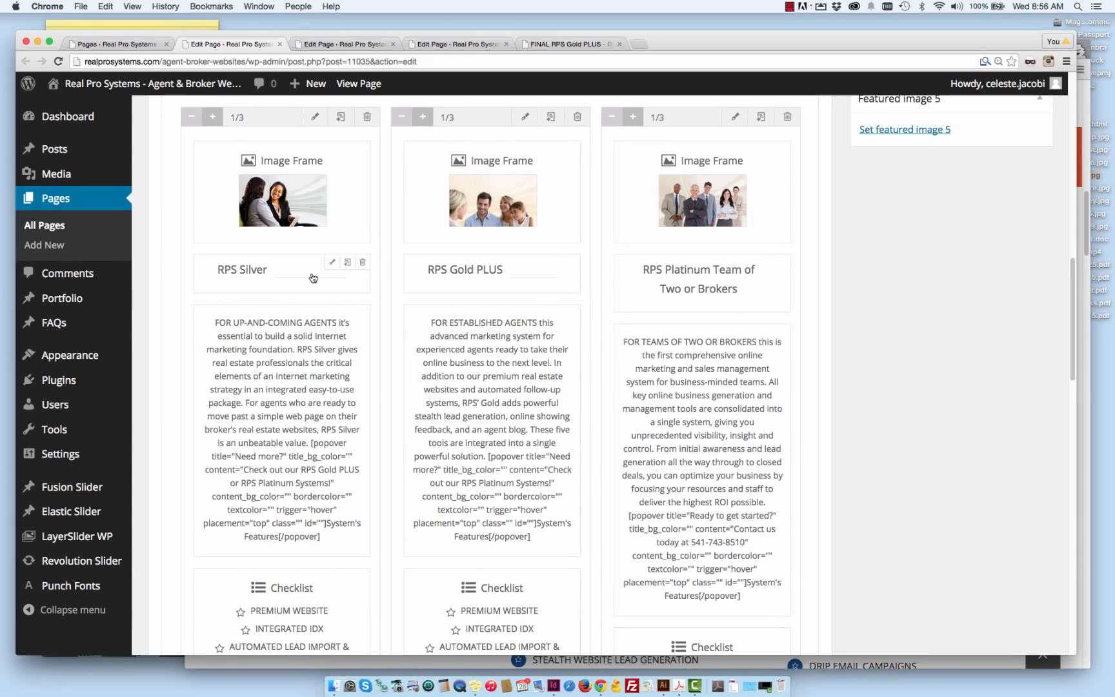
pyautogui.scroll(-3, 312, 284)
pyautogui.scroll(-4, 674, 341)
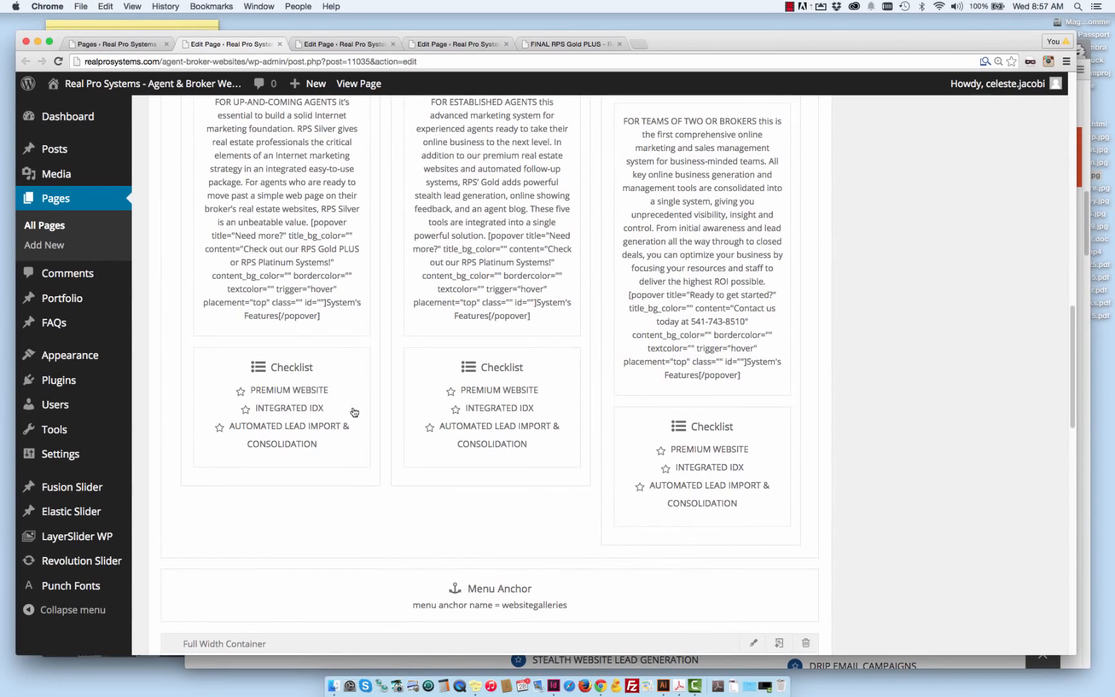
pyautogui.scroll(-3, 423, 492)
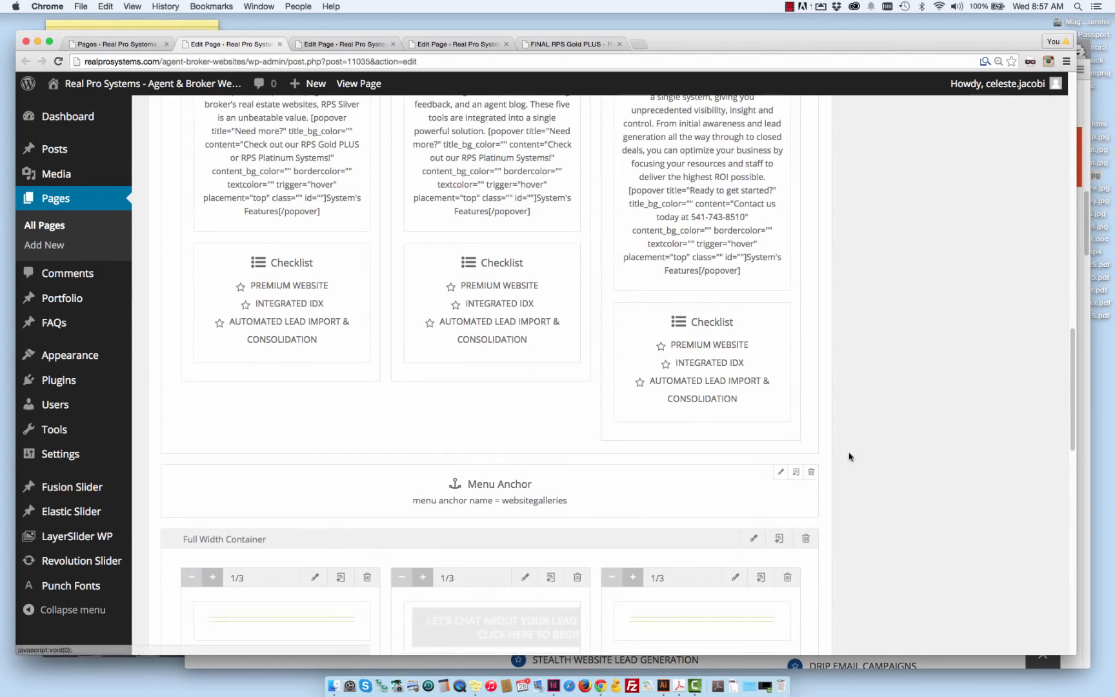
# - View the RPS Silver, Gold PLUS and Platinum descriptions and feature lists on the live page, down to the second orange band
pyautogui.click(1086, 421)
pyautogui.scroll(-2, 888, 427)
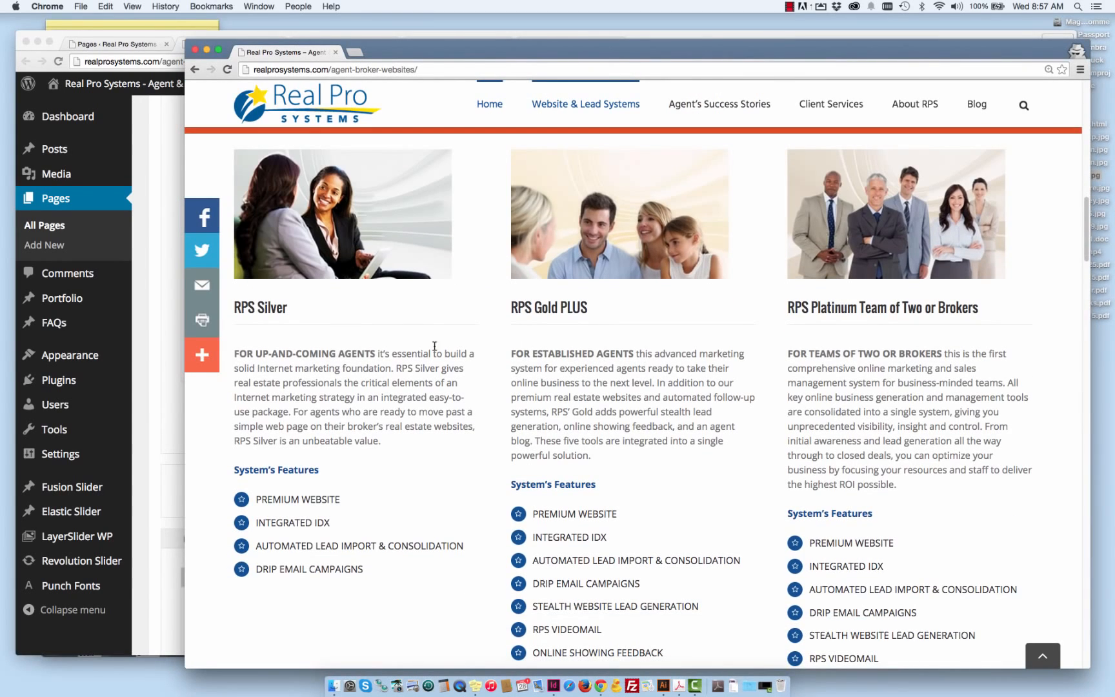
pyautogui.scroll(-3, 877, 347)
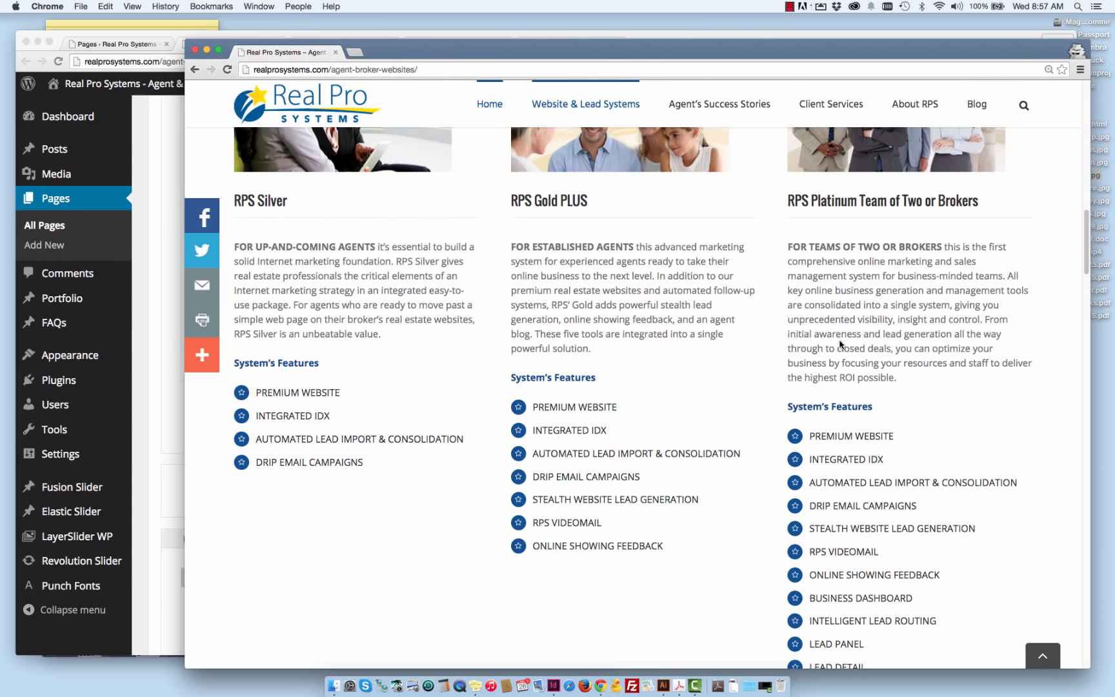
pyautogui.scroll(-3, 832, 362)
pyautogui.scroll(-3, 826, 413)
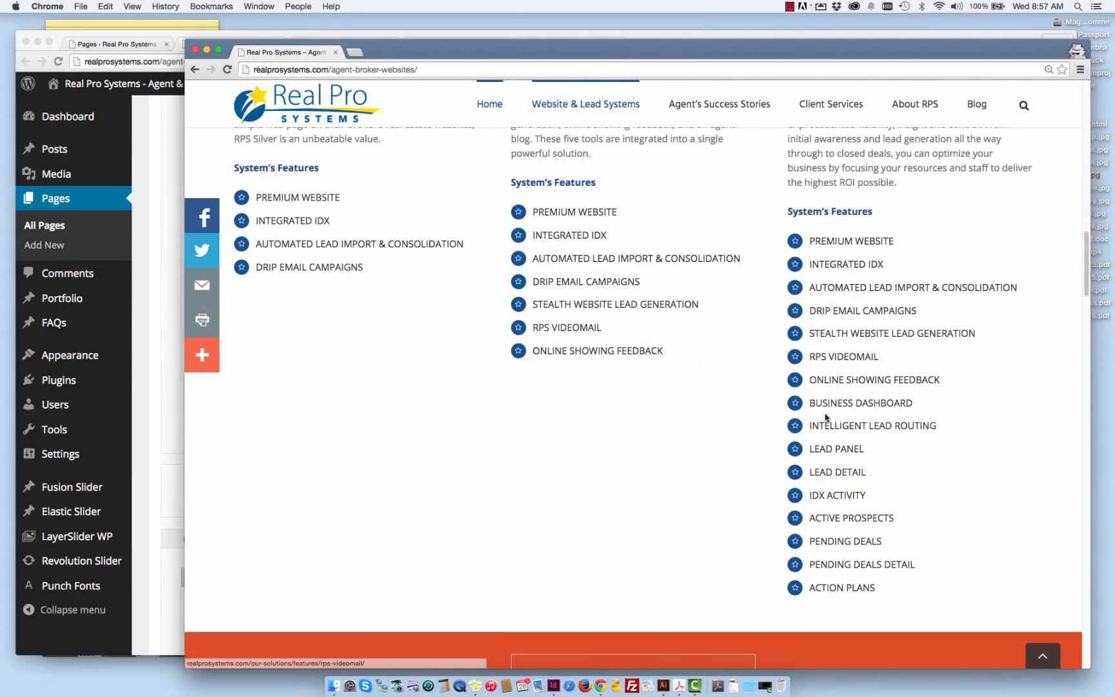
pyautogui.scroll(-2, 822, 420)
pyautogui.scroll(-3, 774, 393)
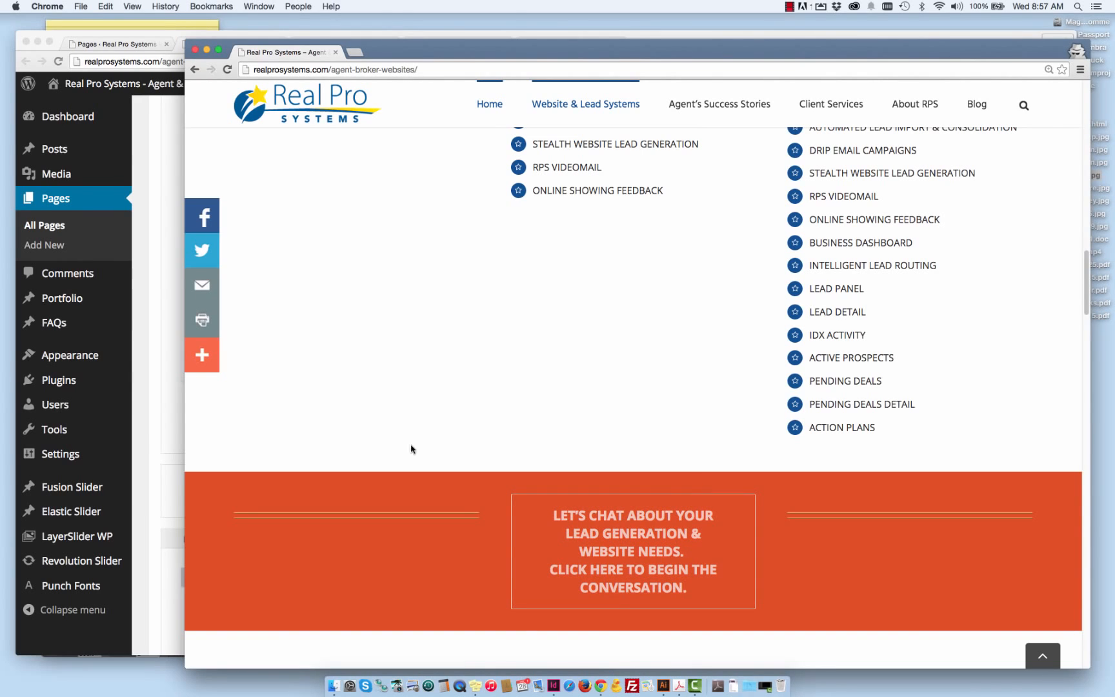
# - Compare the editor's websitegalleries Menu Anchor and its neighbouring containers with the package columns and second orange band on the live page
pyautogui.click(149, 430)
pyautogui.scroll(-5, 161, 442)
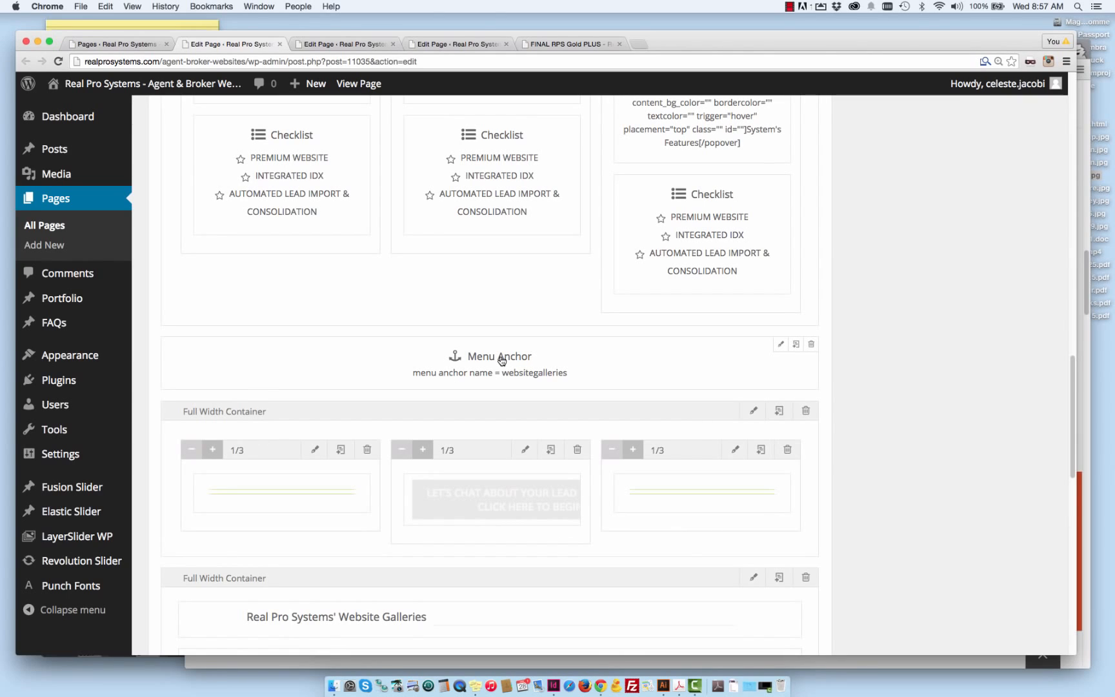
pyautogui.scroll(1, 537, 367)
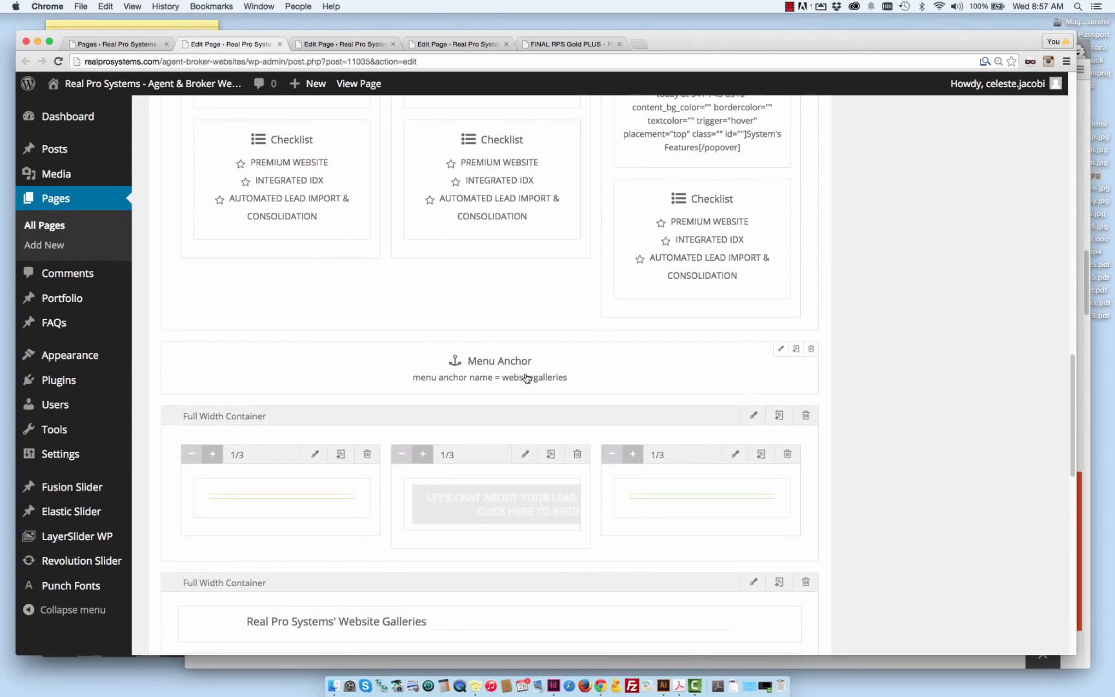
pyautogui.scroll(1, 557, 379)
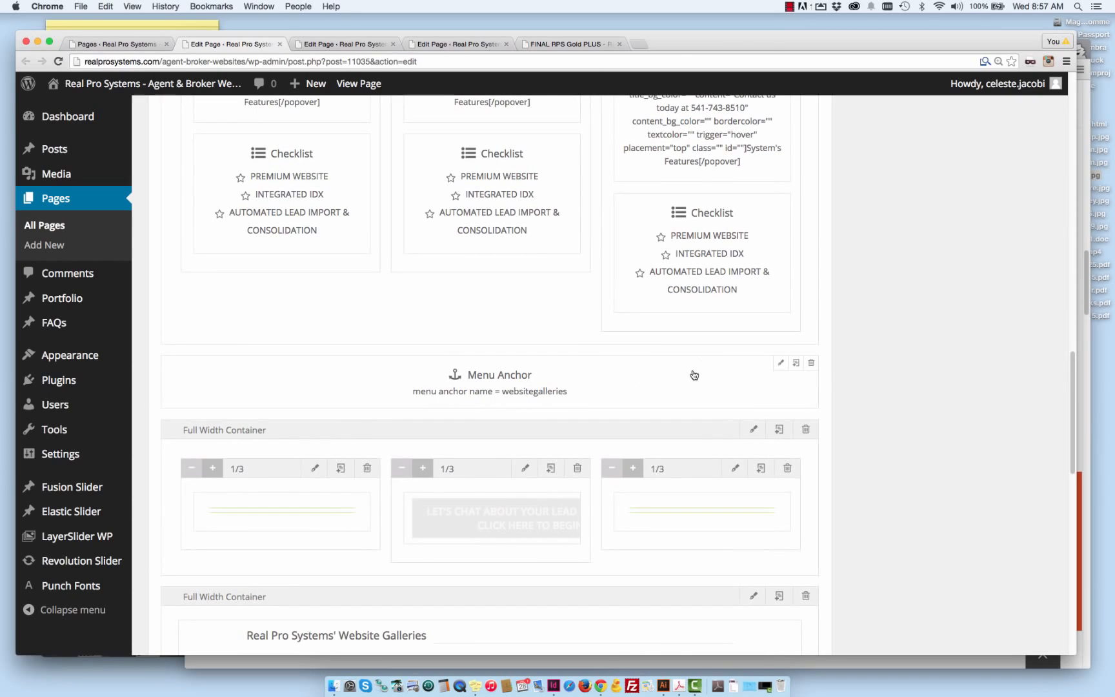
pyautogui.click(1086, 354)
pyautogui.scroll(6, 786, 338)
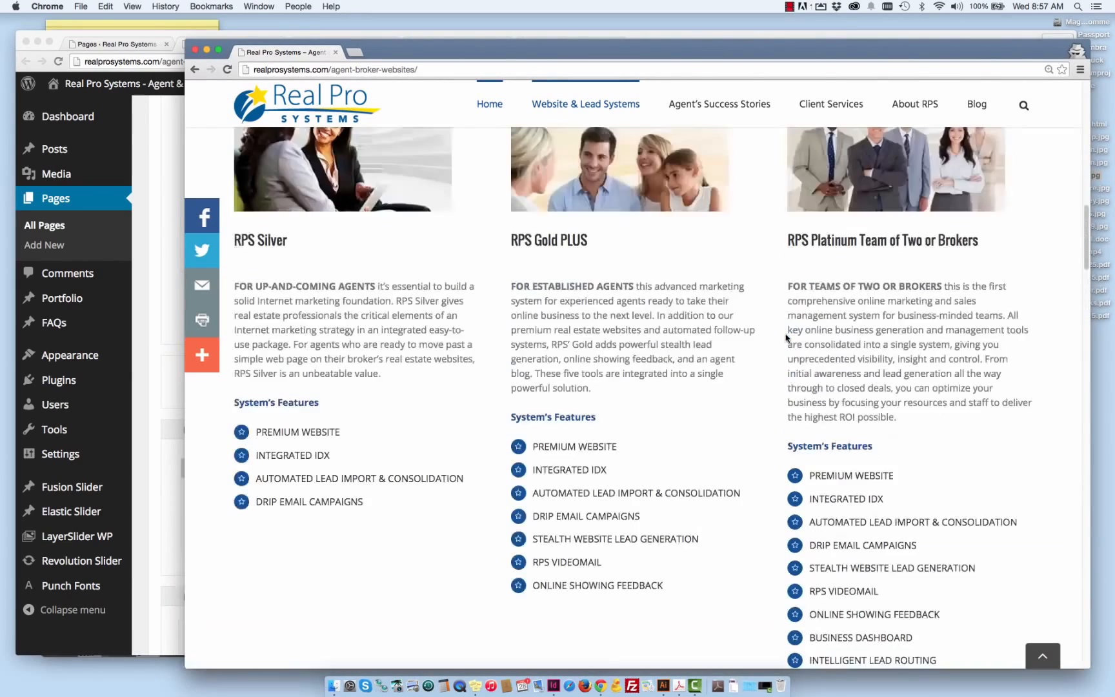
pyautogui.scroll(-6, 786, 338)
pyautogui.scroll(-2, 497, 434)
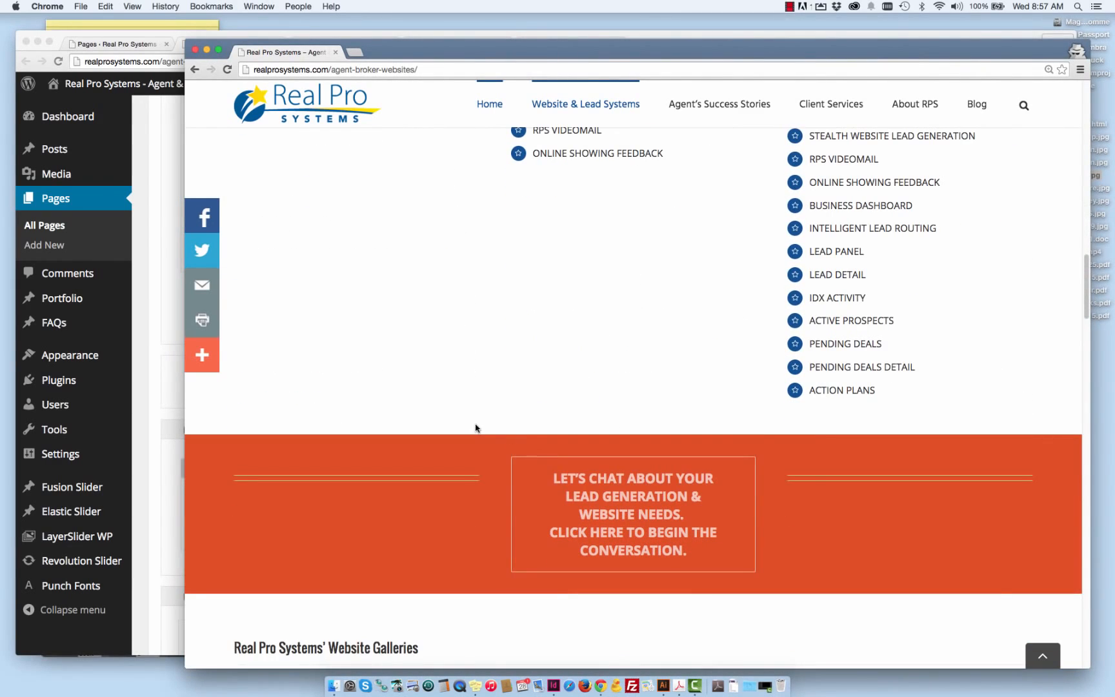
# - Go to the Website Gallery entry under Website & Lead Systems in the live page's site navigation
pyautogui.scroll(15, 601, 432)
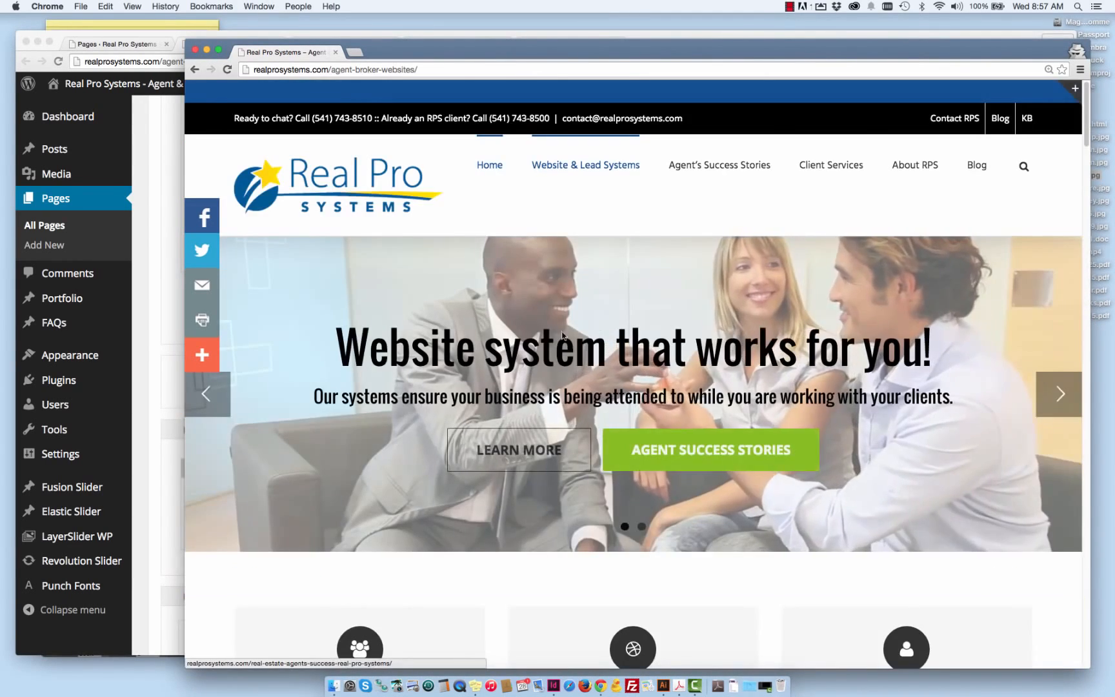
pyautogui.moveTo(587, 161)
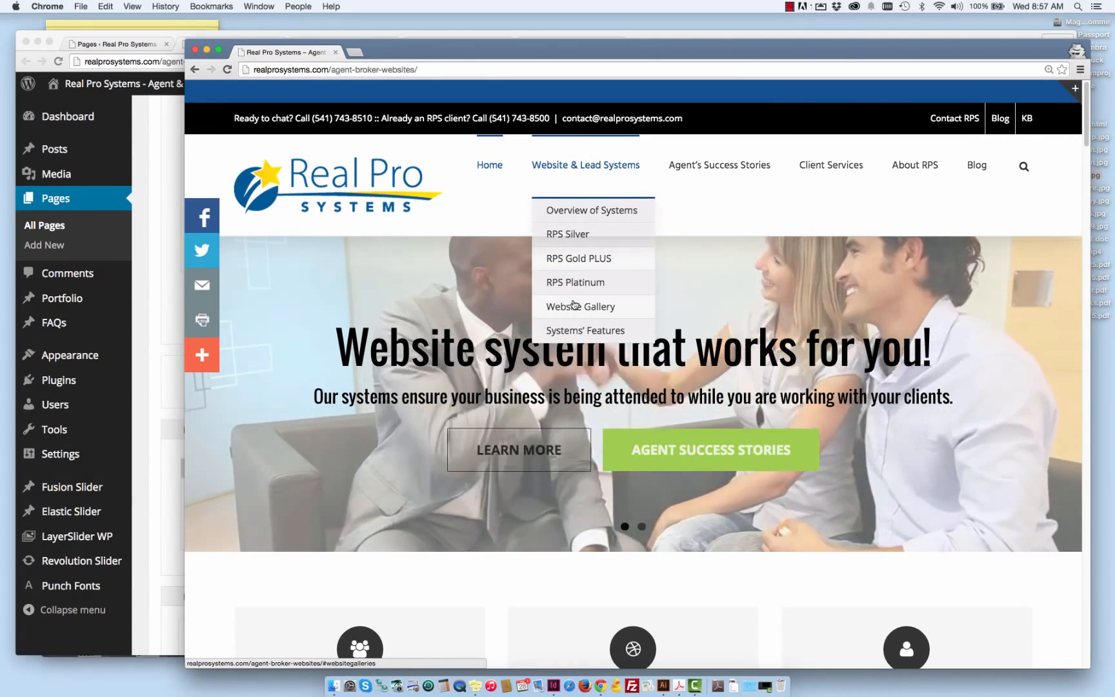
pyautogui.scroll(-1, 574, 309)
pyautogui.click(574, 309)
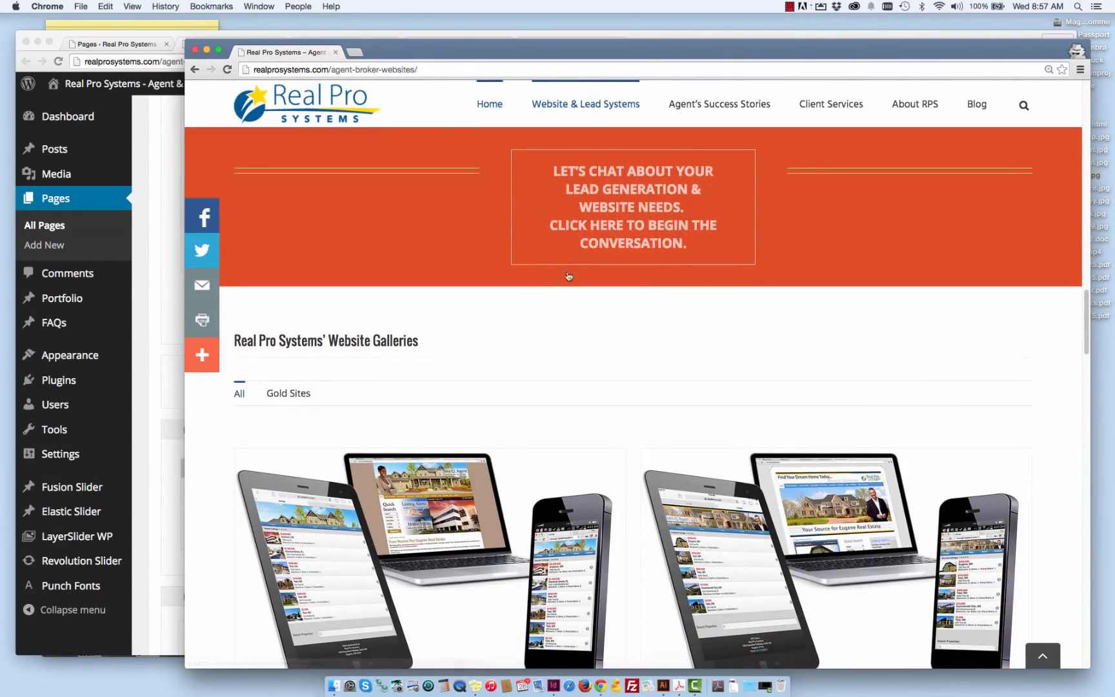
# - Check the editor's Menu Anchor, the three-column chat container and the Website Galleries container below it
pyautogui.click(150, 340)
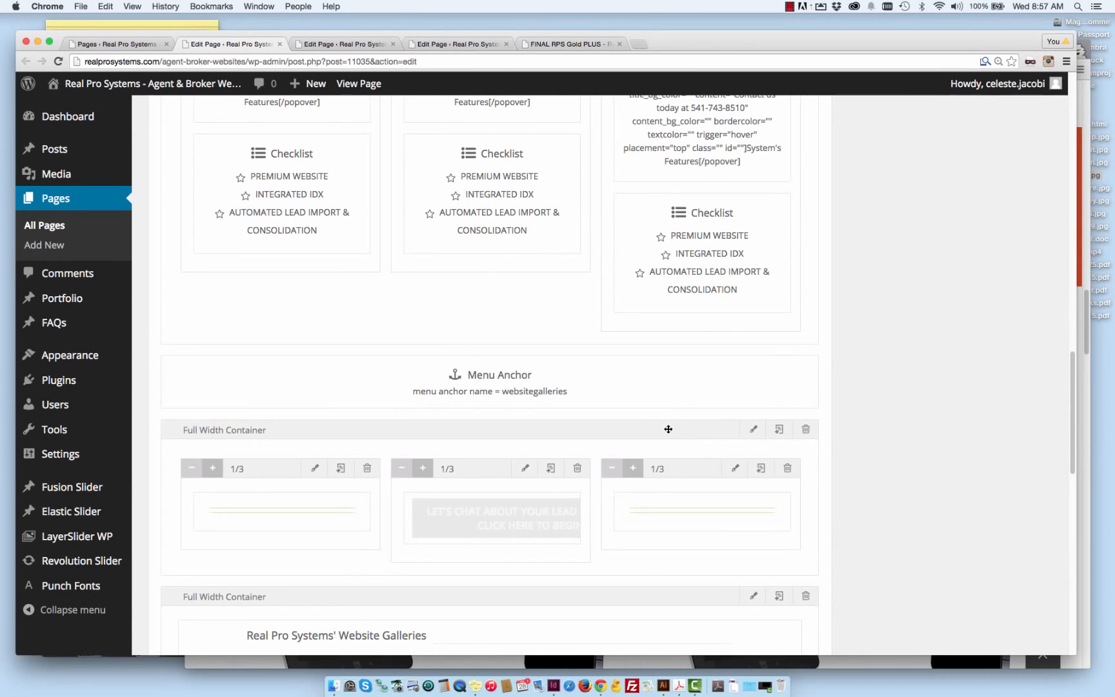
pyautogui.scroll(-4, 858, 406)
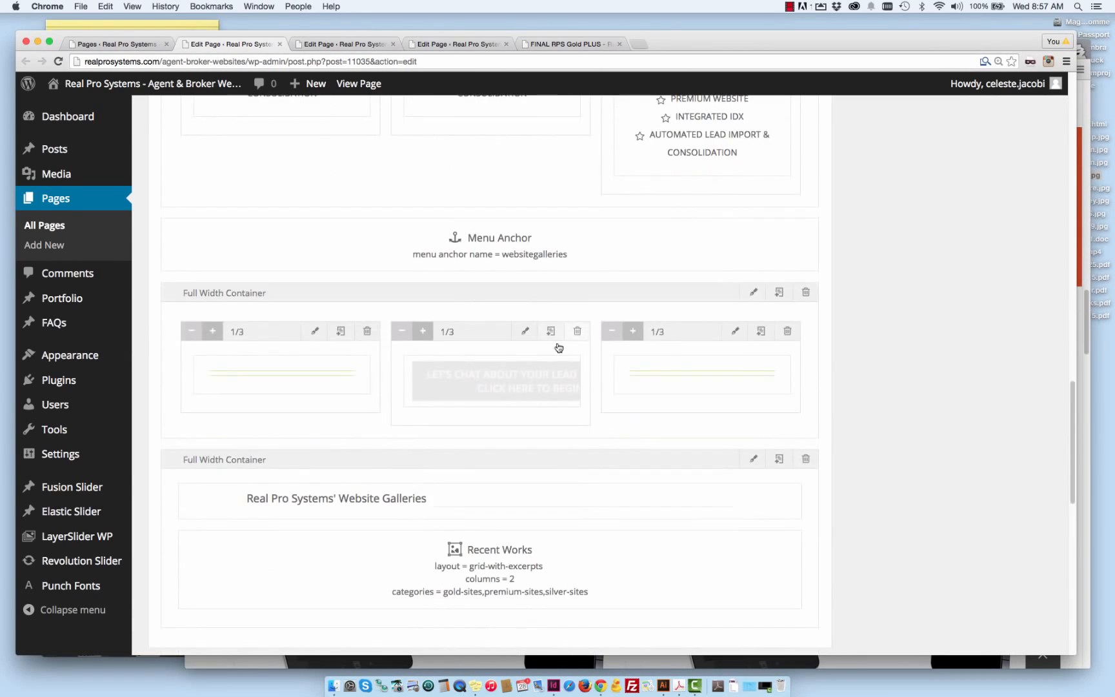
pyautogui.click(1093, 545)
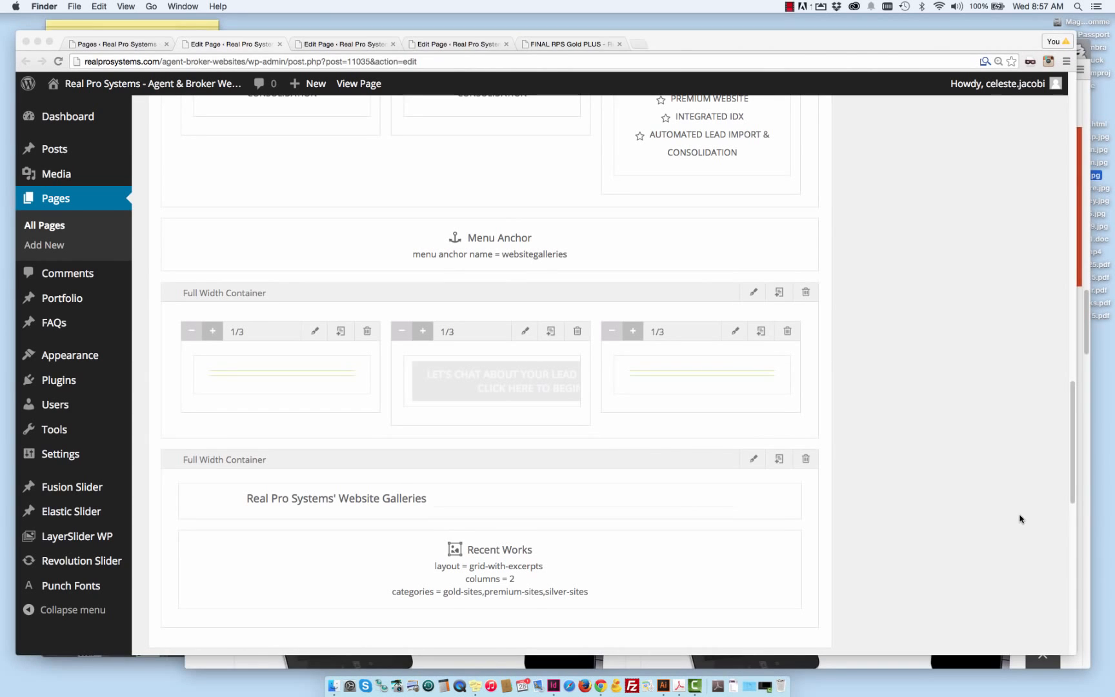
# - Filter the live page's Website Galleries to Gold Sites and view the gallery designs
pyautogui.click(1081, 515)
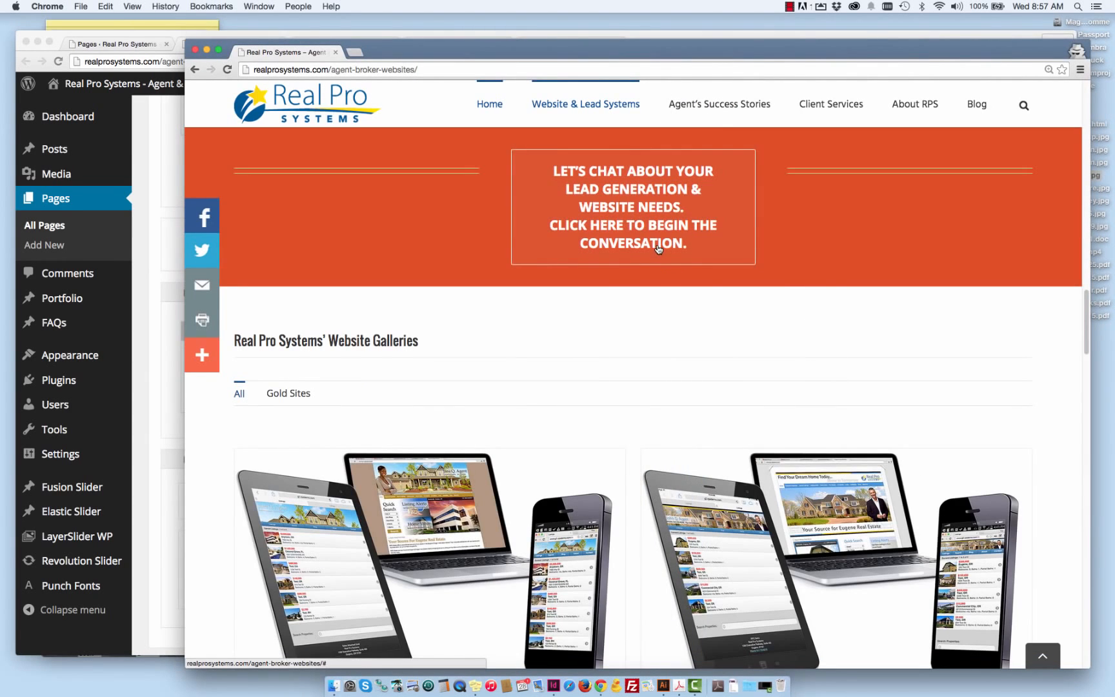
pyautogui.scroll(-3, 611, 271)
pyautogui.click(290, 284)
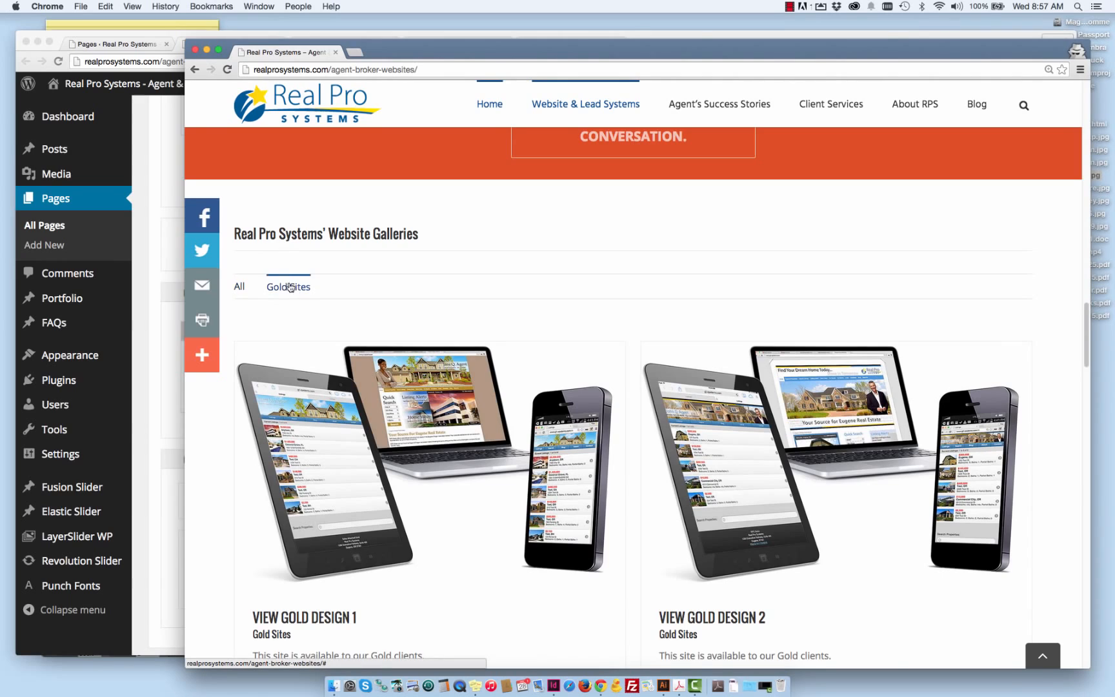
pyautogui.scroll(-4, 262, 284)
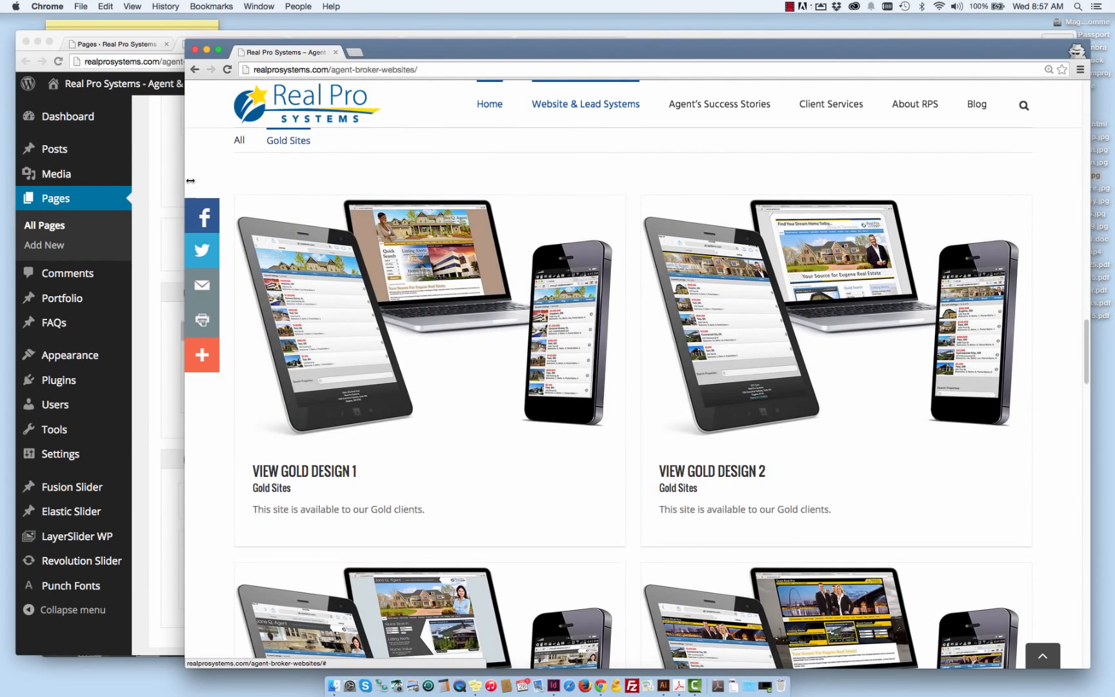
# - Review the Website Galleries title and the Recent Works element in the editor's last Full Width Container
pyautogui.click(161, 187)
pyautogui.scroll(-1, 396, 449)
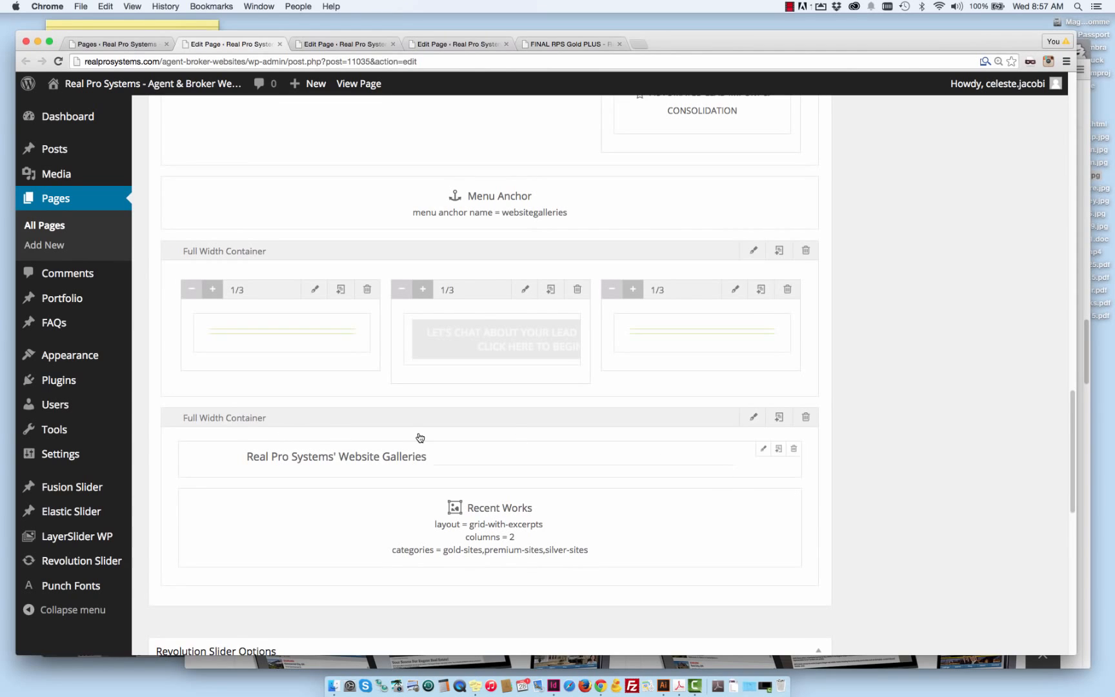
pyautogui.scroll(-2, 645, 451)
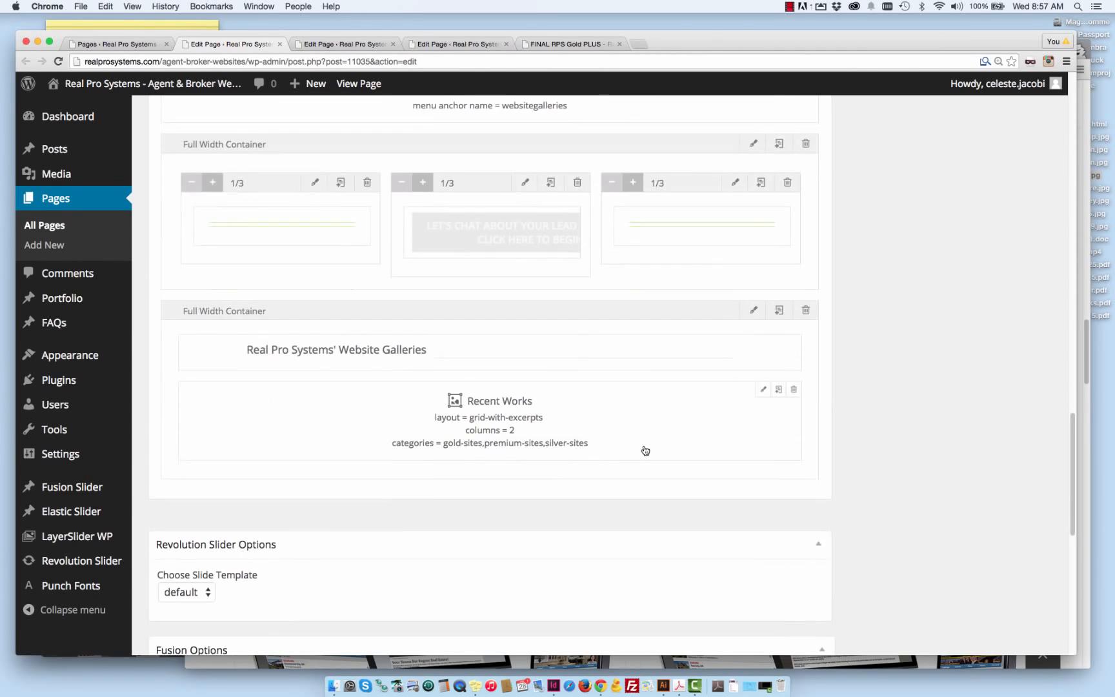
# - Add 2/3 and 1/3 columns side by side in the first Full Width Container and move the Flip Boxes into the 2/3 column
pyautogui.scroll(15, 898, 450)
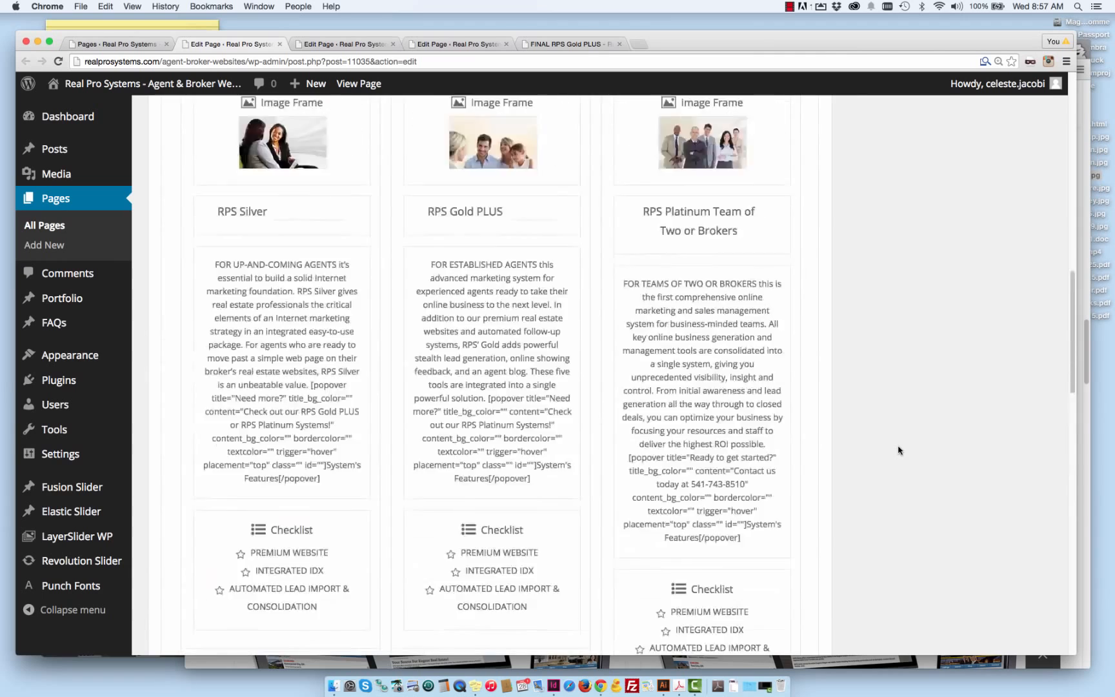
pyautogui.scroll(3, 800, 418)
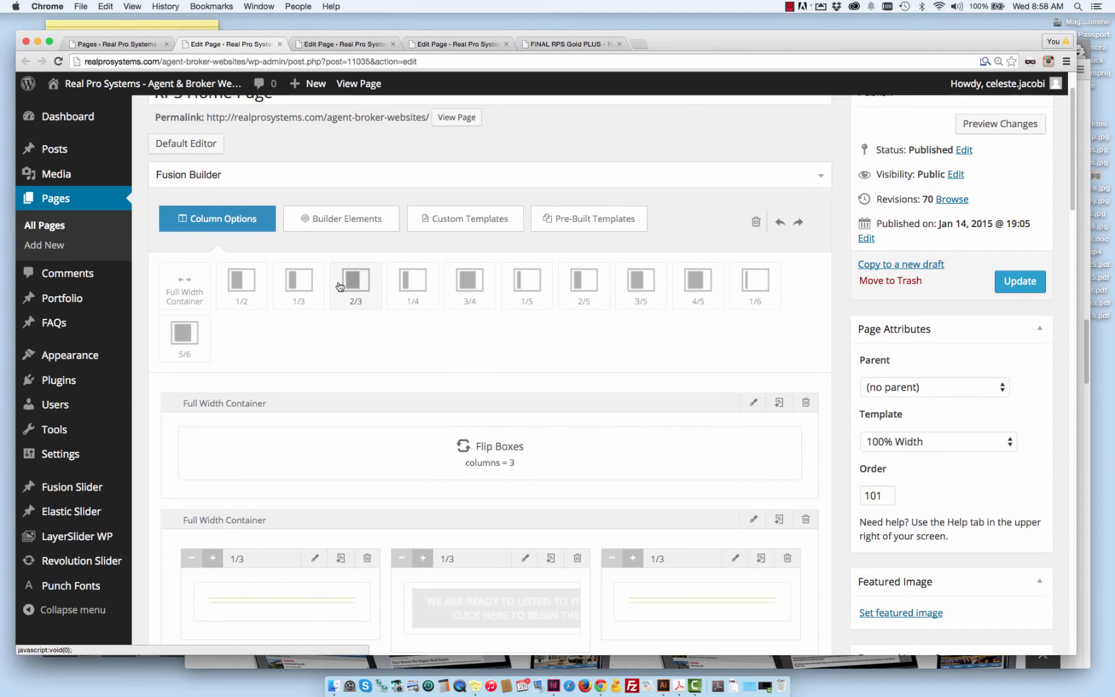
pyautogui.moveTo(300, 285); pyautogui.dragTo(282, 423)
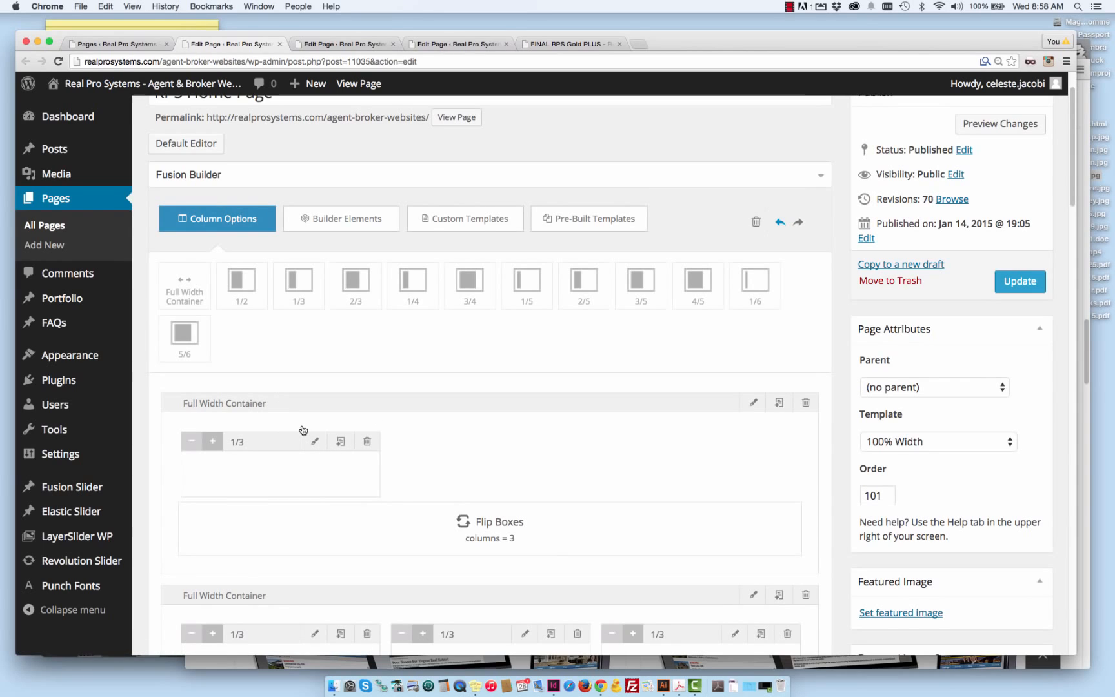
pyautogui.moveTo(356, 284); pyautogui.dragTo(192, 453)
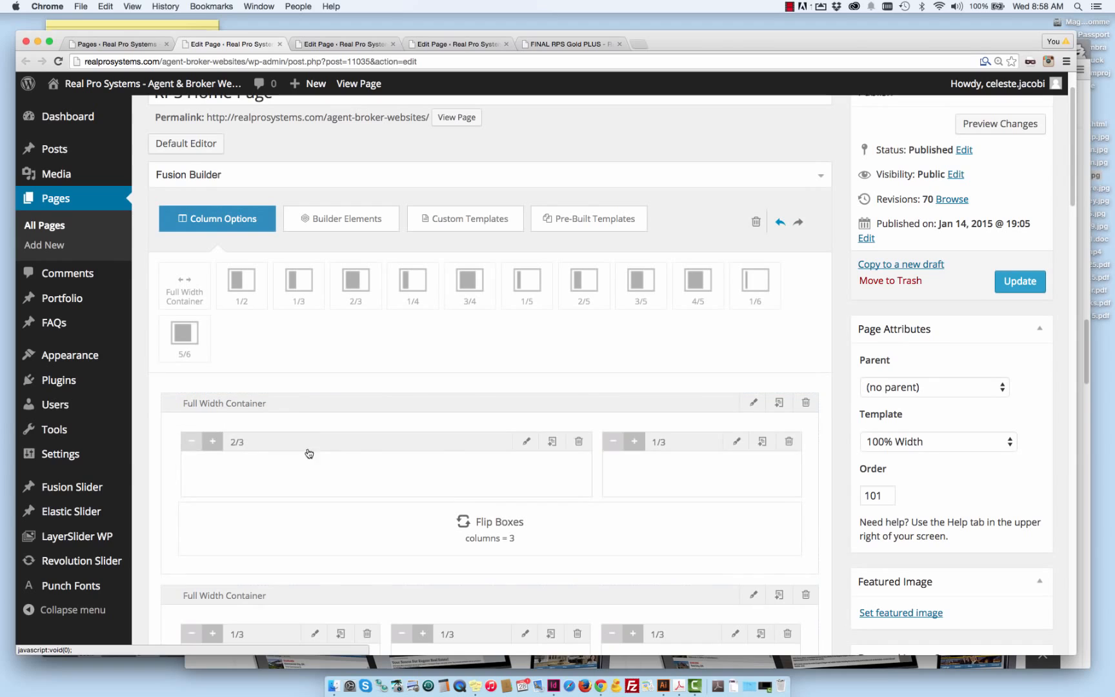
pyautogui.moveTo(523, 523); pyautogui.dragTo(502, 485)
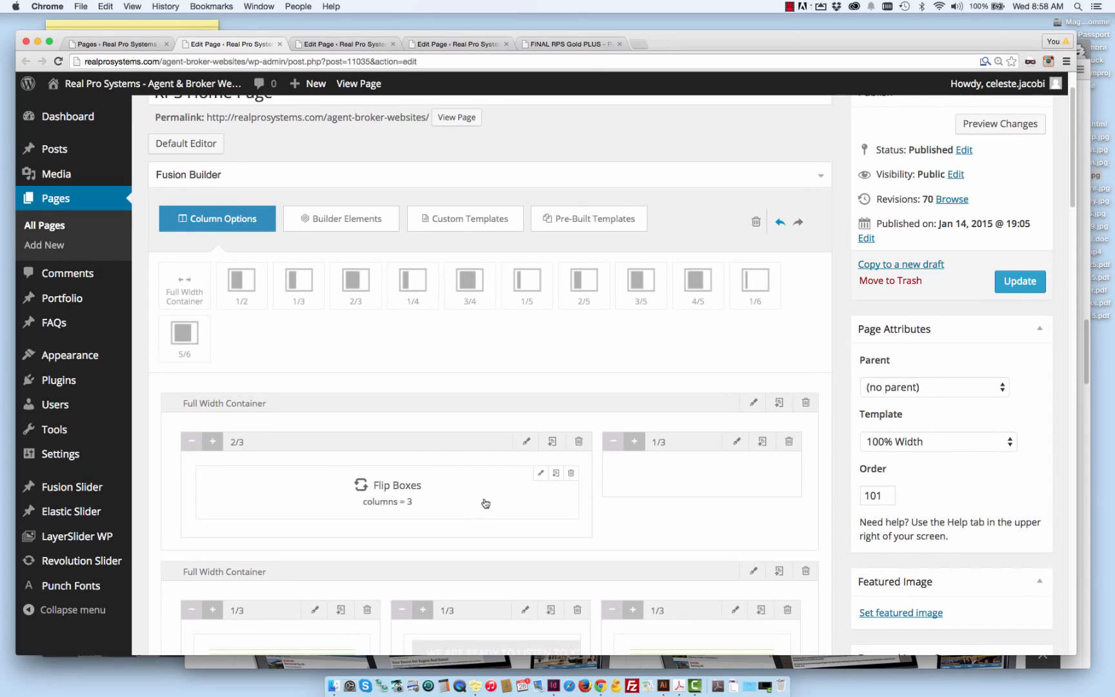
# - Set the Flip Boxes element's number of columns to 2 and save its settings
pyautogui.click(540, 476)
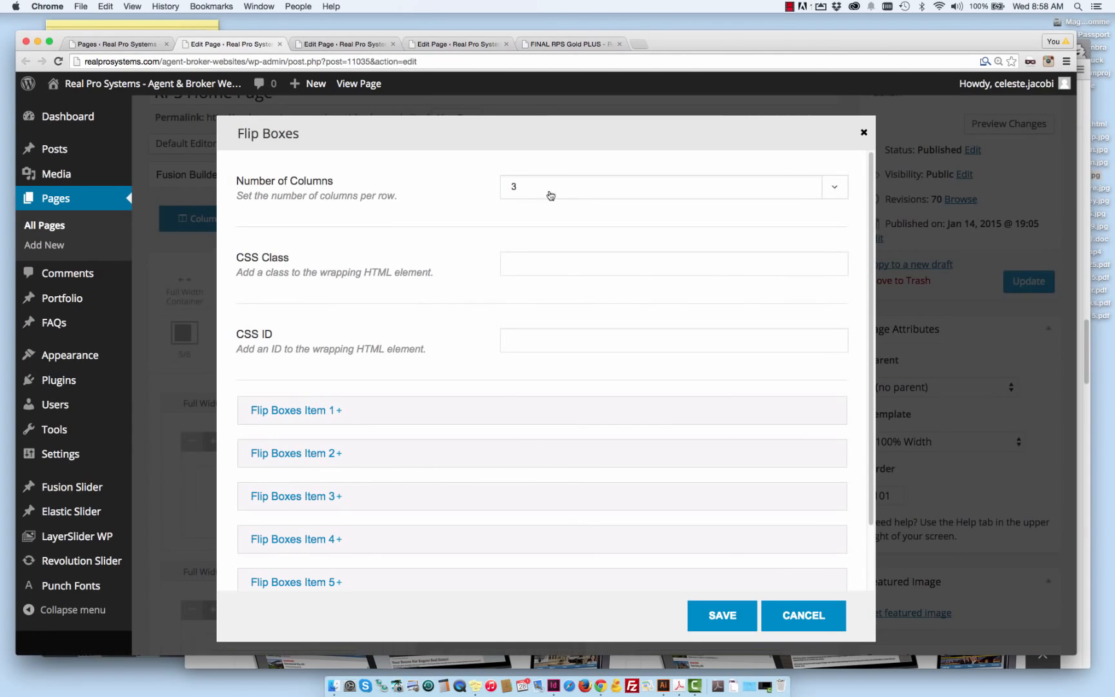
pyautogui.click(788, 184)
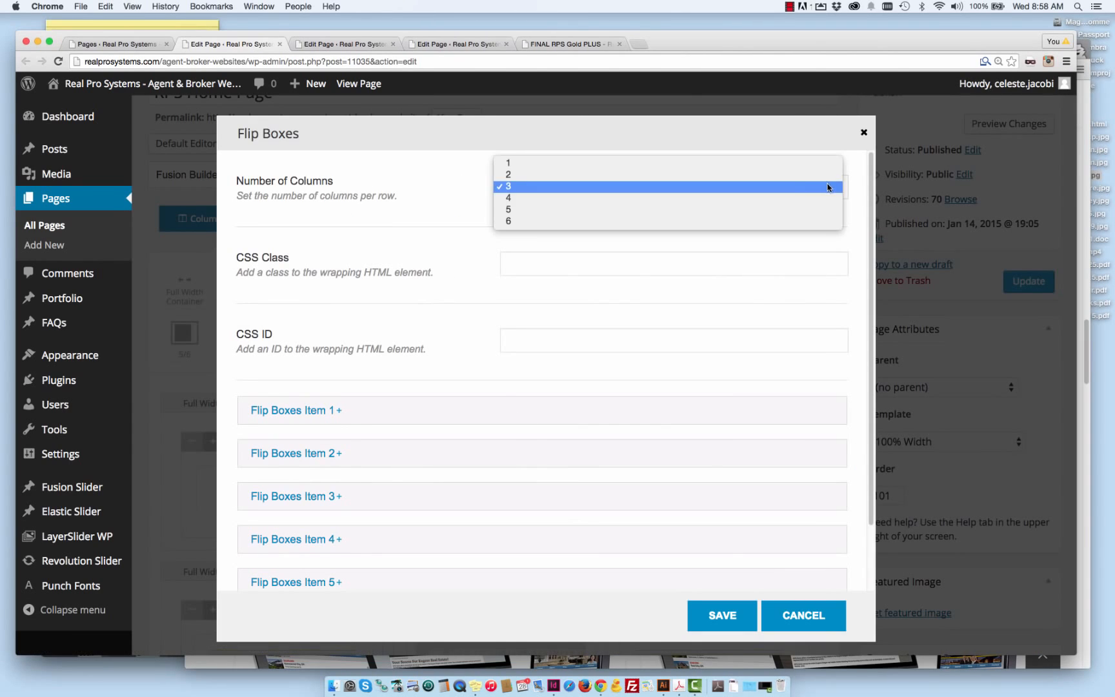
pyautogui.click(792, 174)
pyautogui.scroll(-3, 490, 283)
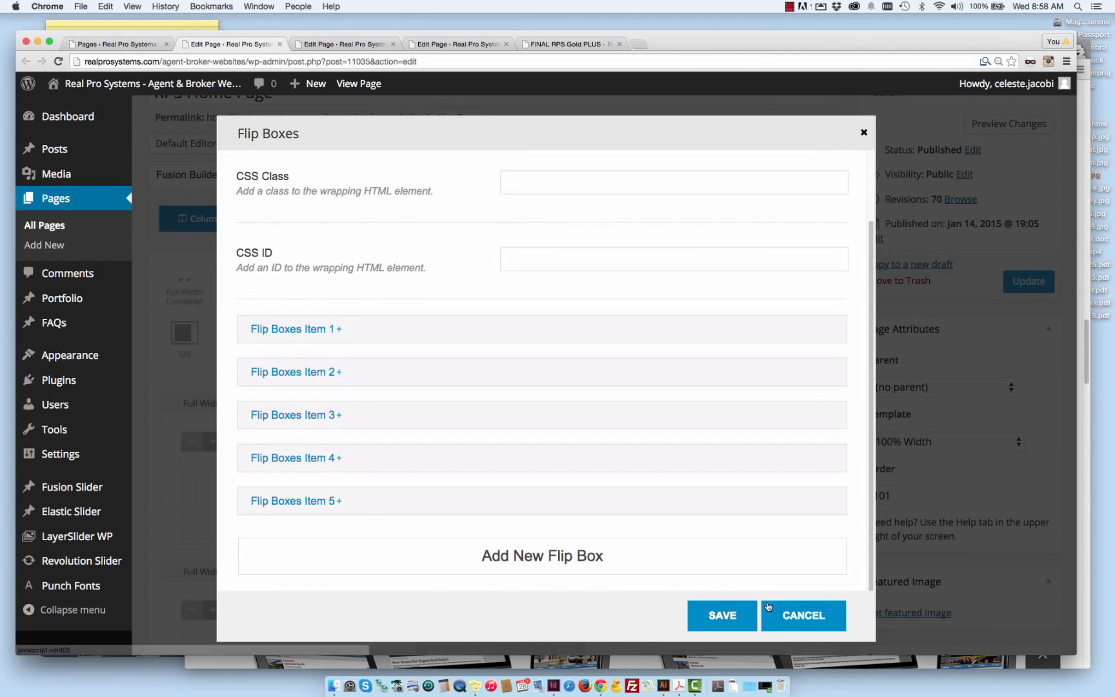
pyautogui.click(722, 615)
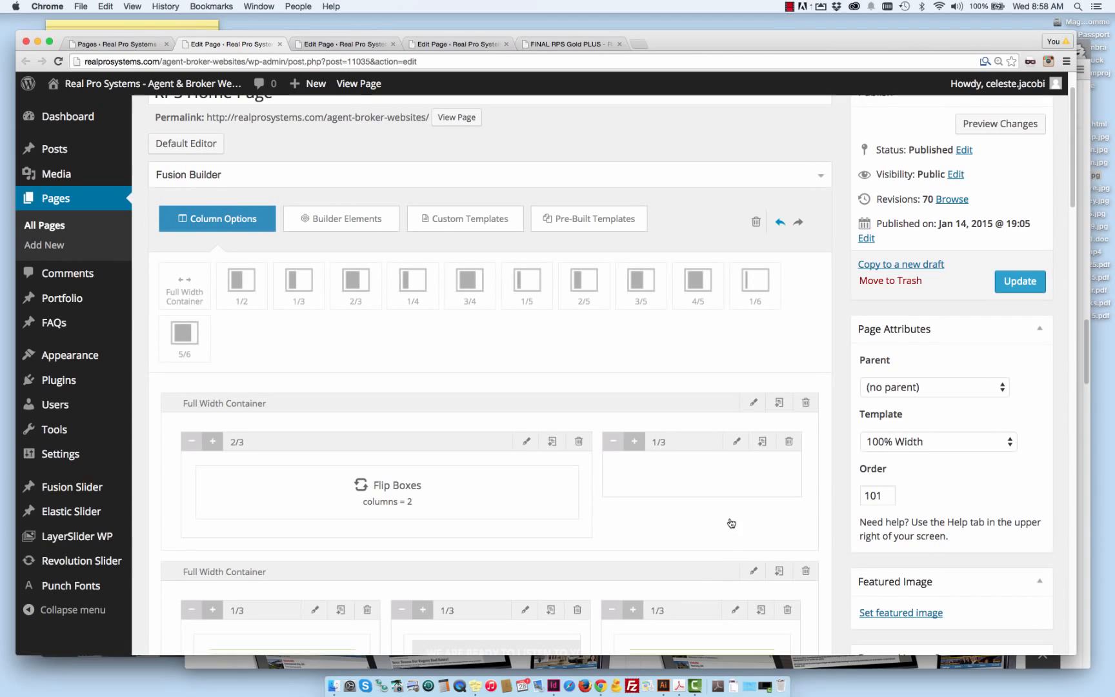
# - Look through the Fusion Builder's available builder elements, custom template options and pre-built templates
pyautogui.scroll(2, 699, 472)
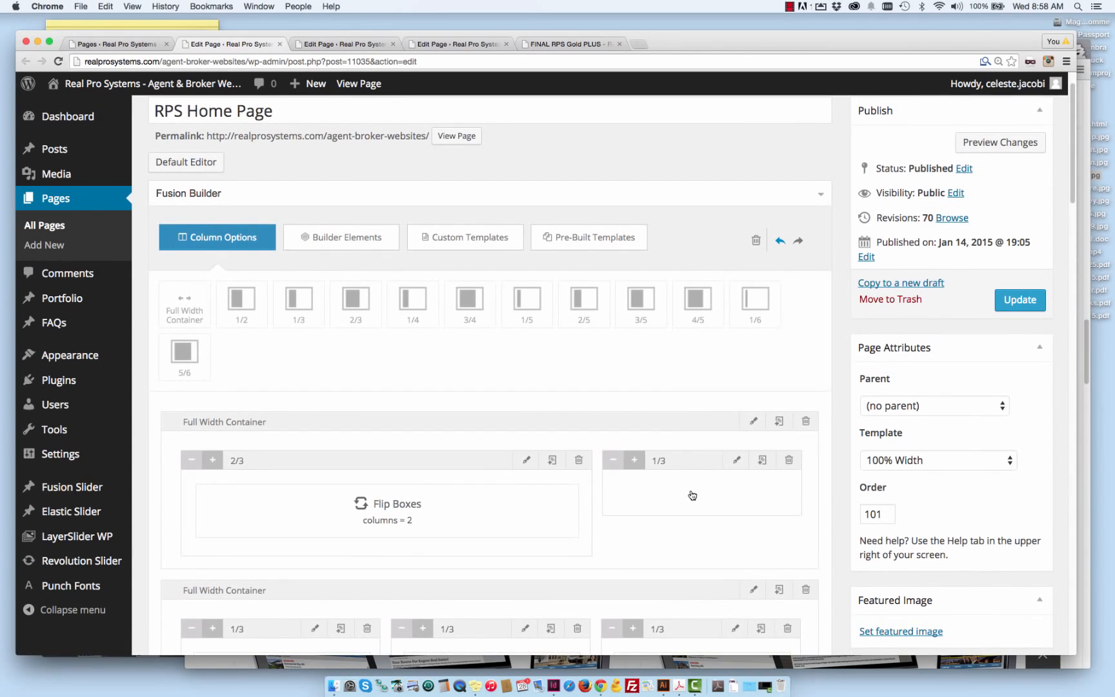
pyautogui.scroll(2, 693, 494)
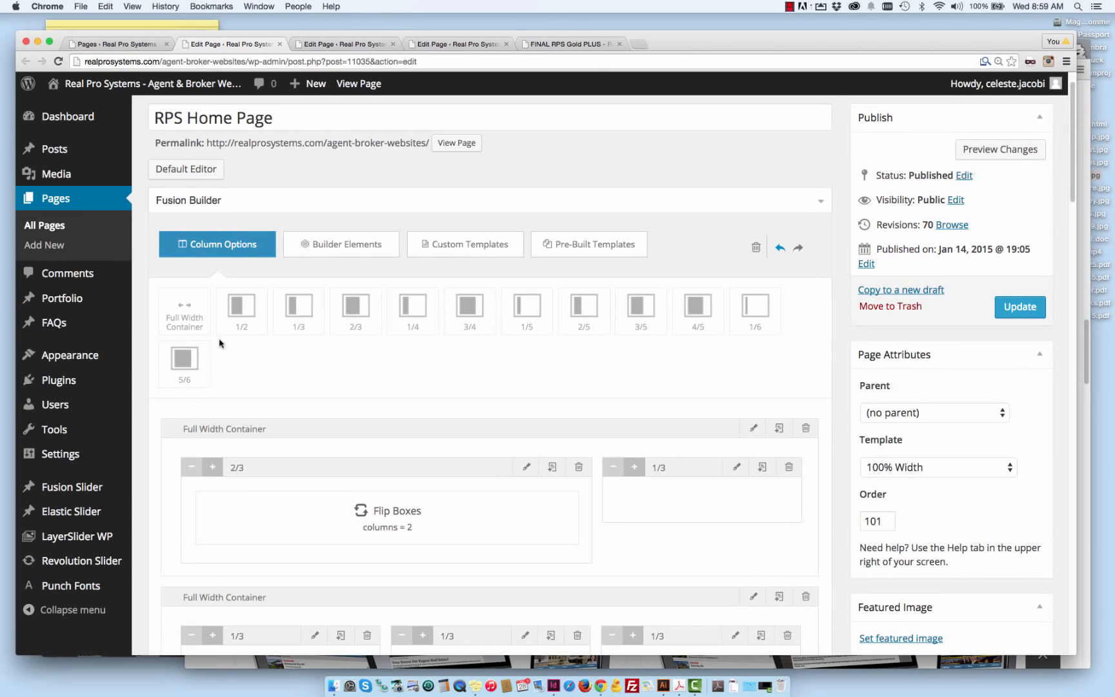
pyautogui.click(334, 246)
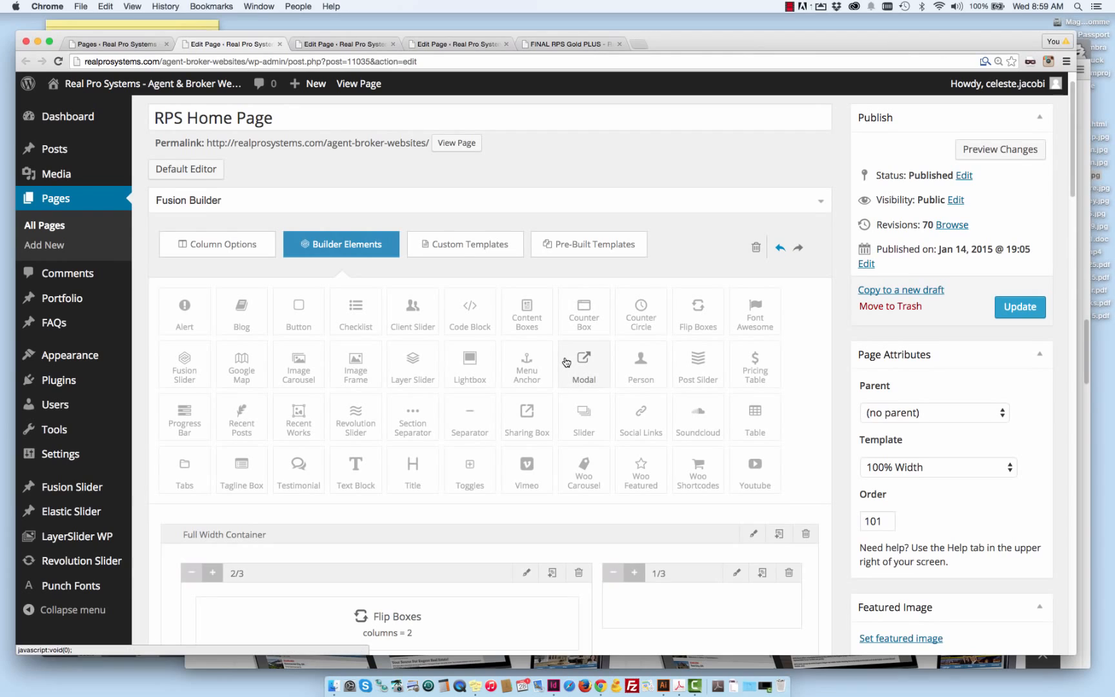
pyautogui.click(492, 246)
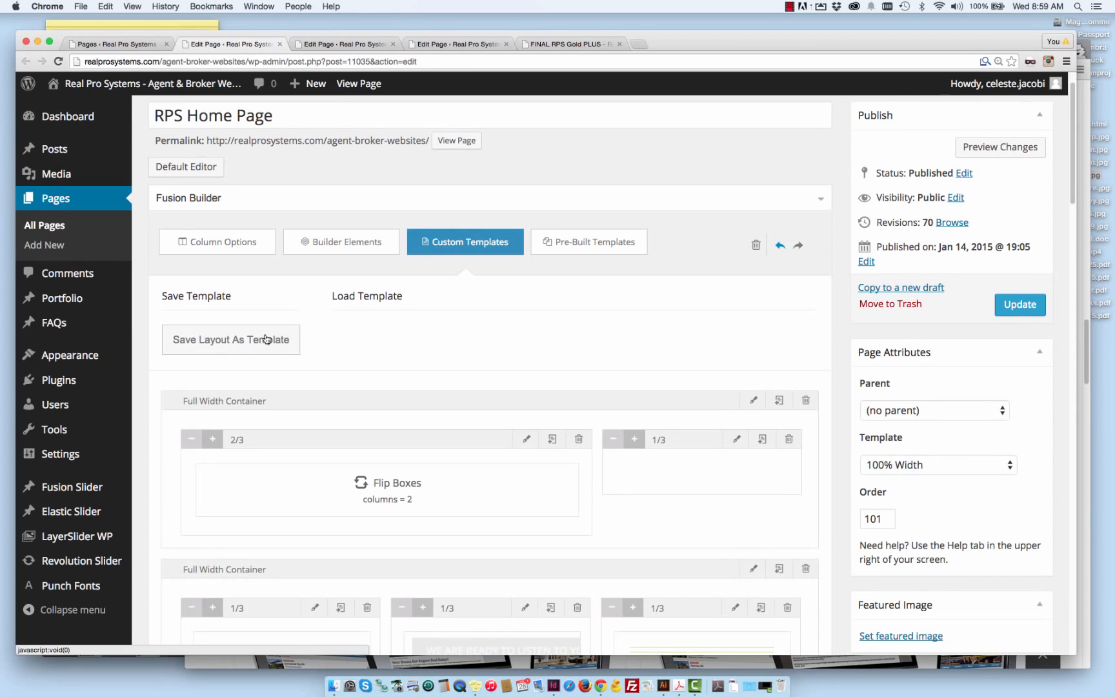
pyautogui.click(566, 242)
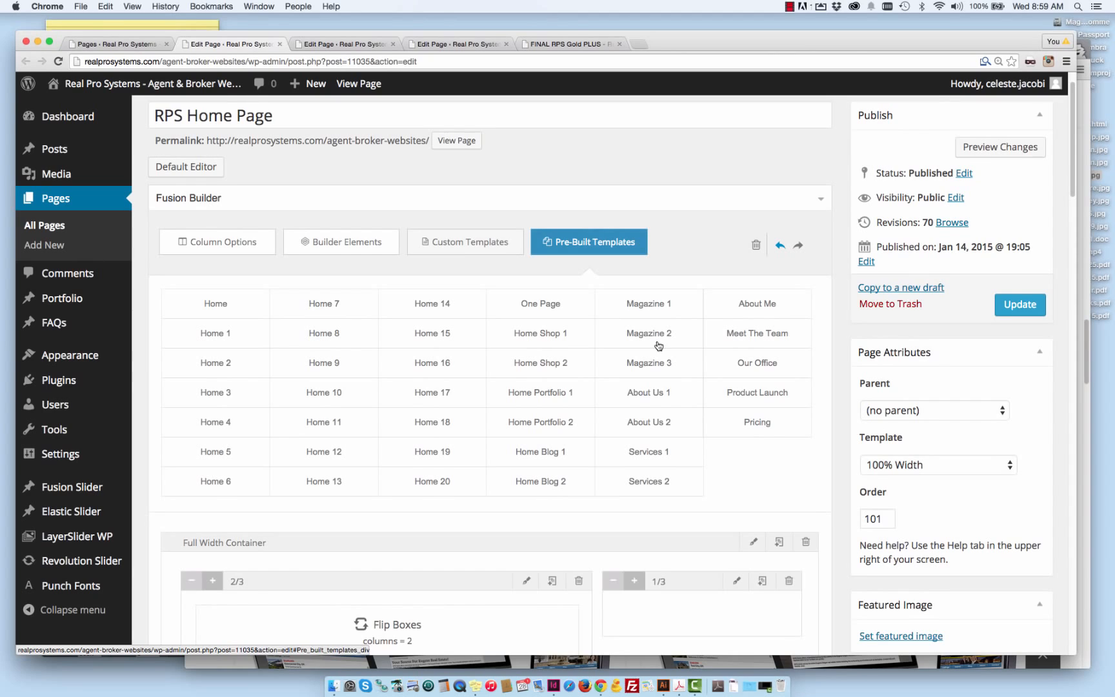
pyautogui.click(483, 243)
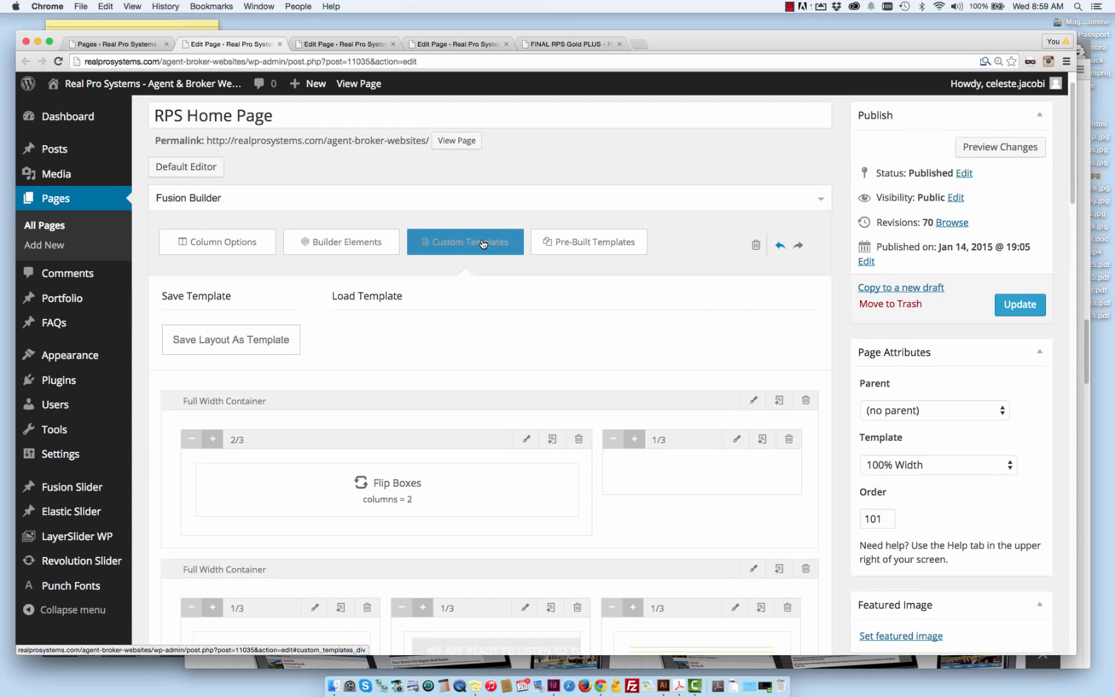
# - Add a Content Boxes builder element to the empty 1/3 column beside the Flip Boxes
pyautogui.click(366, 242)
pyautogui.scroll(-1, 534, 299)
pyautogui.scroll(-1, 535, 298)
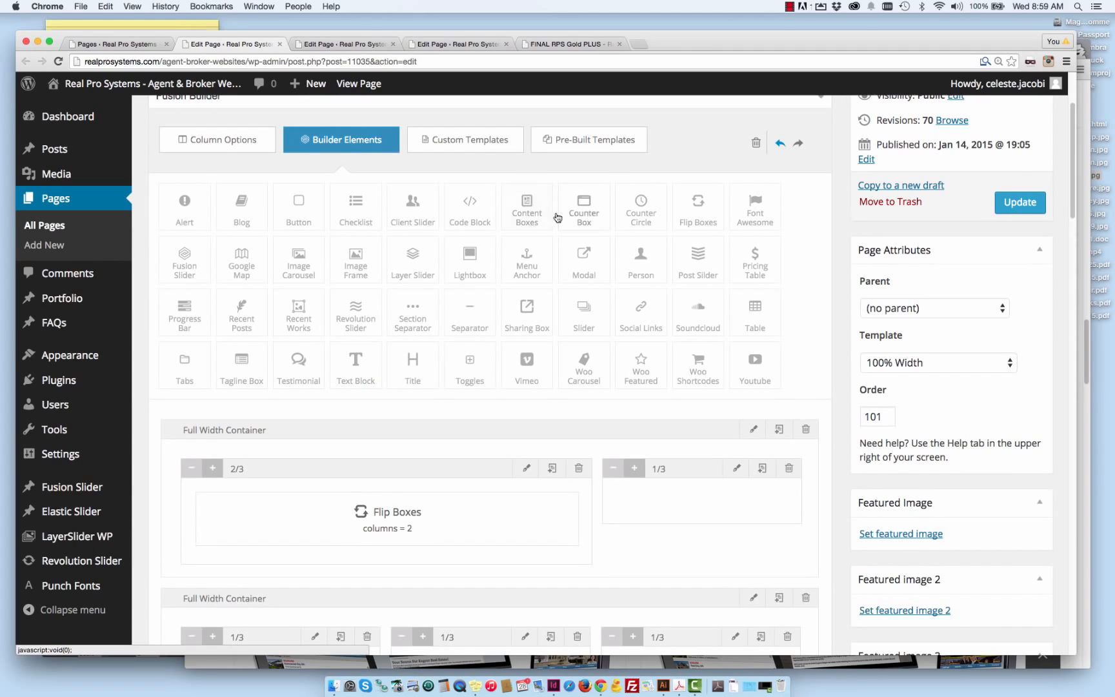
pyautogui.moveTo(527, 209); pyautogui.dragTo(657, 500)
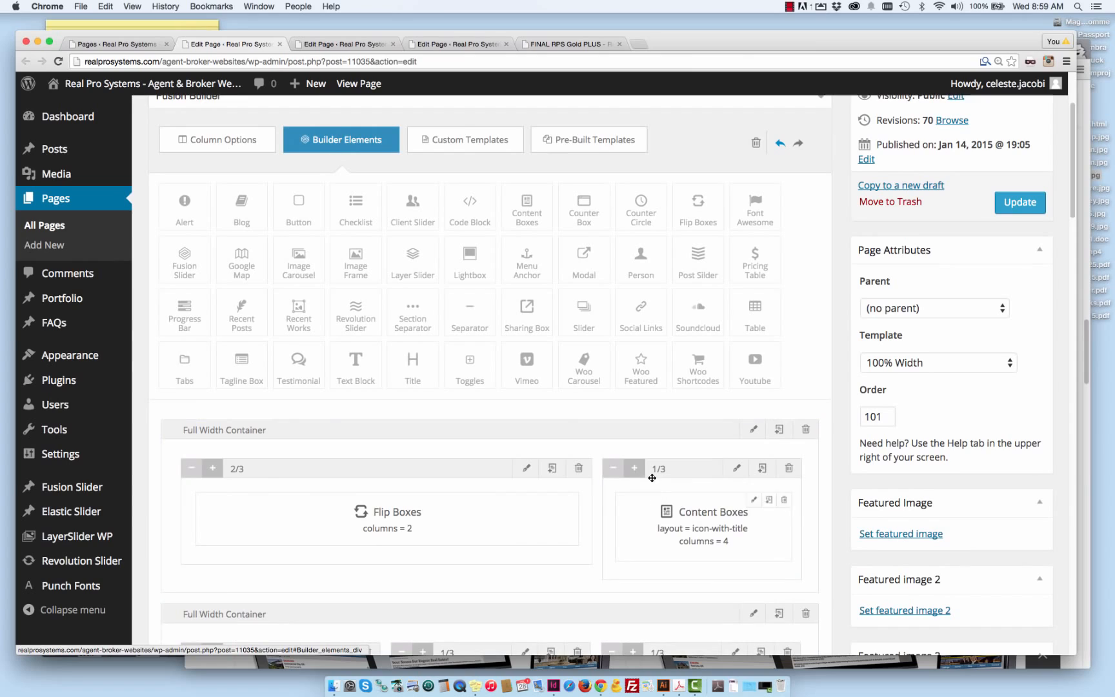
# - In the Content Boxes element's settings, set the number of columns to 1 and the box layout to Icon on Top of Title
pyautogui.click(752, 505)
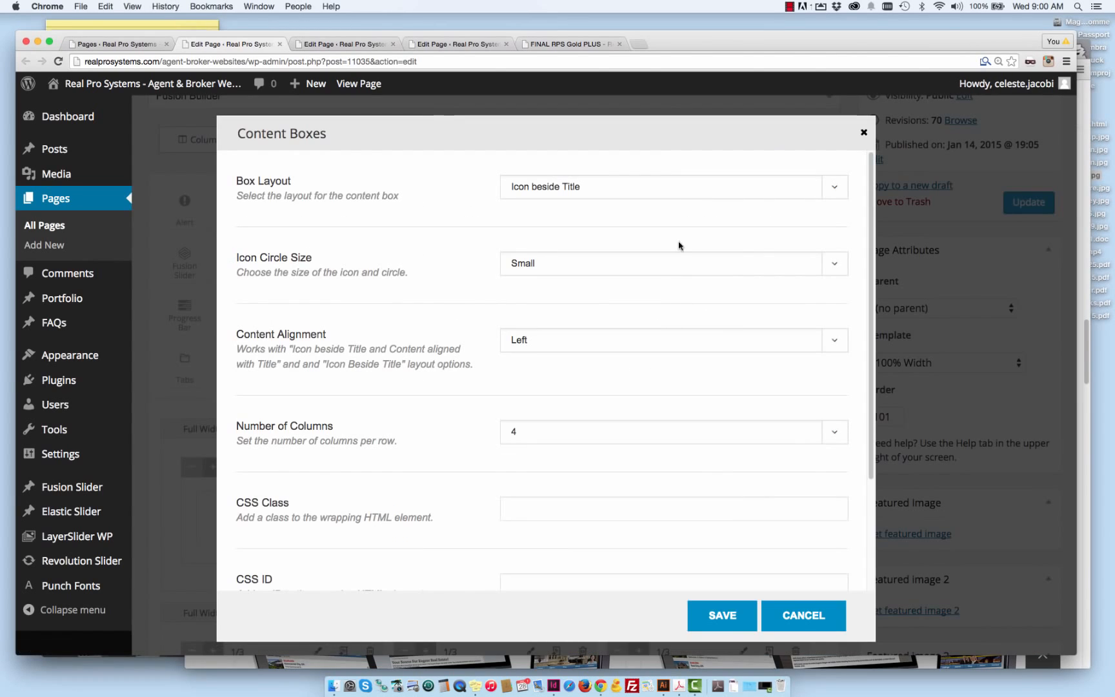
pyautogui.click(830, 441)
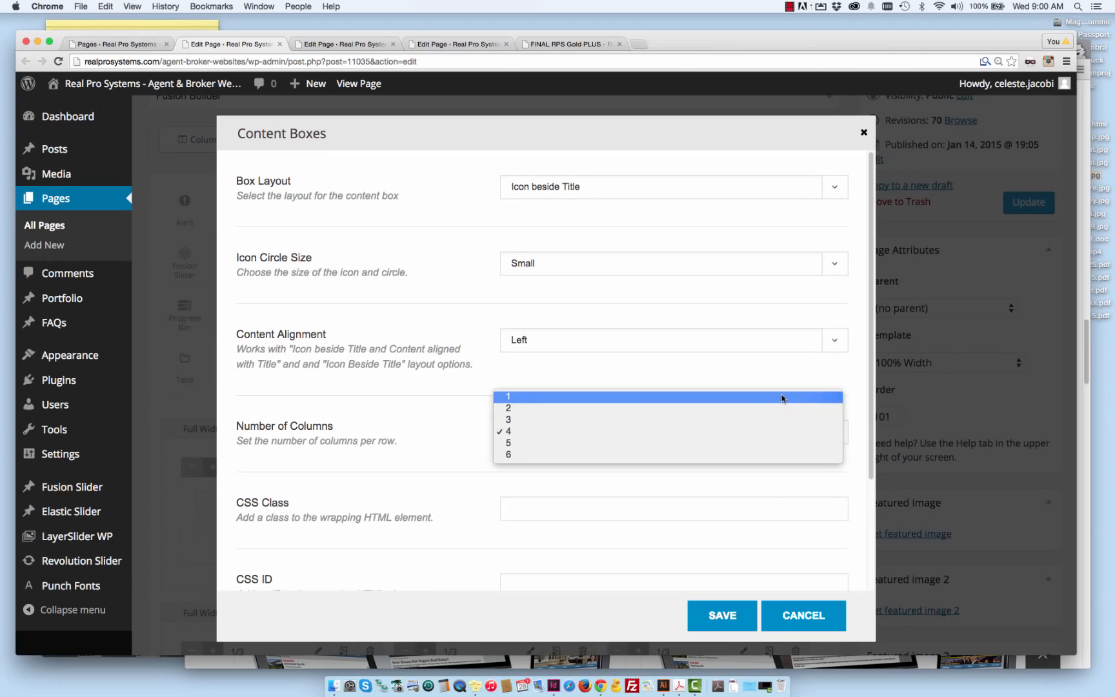
pyautogui.click(779, 393)
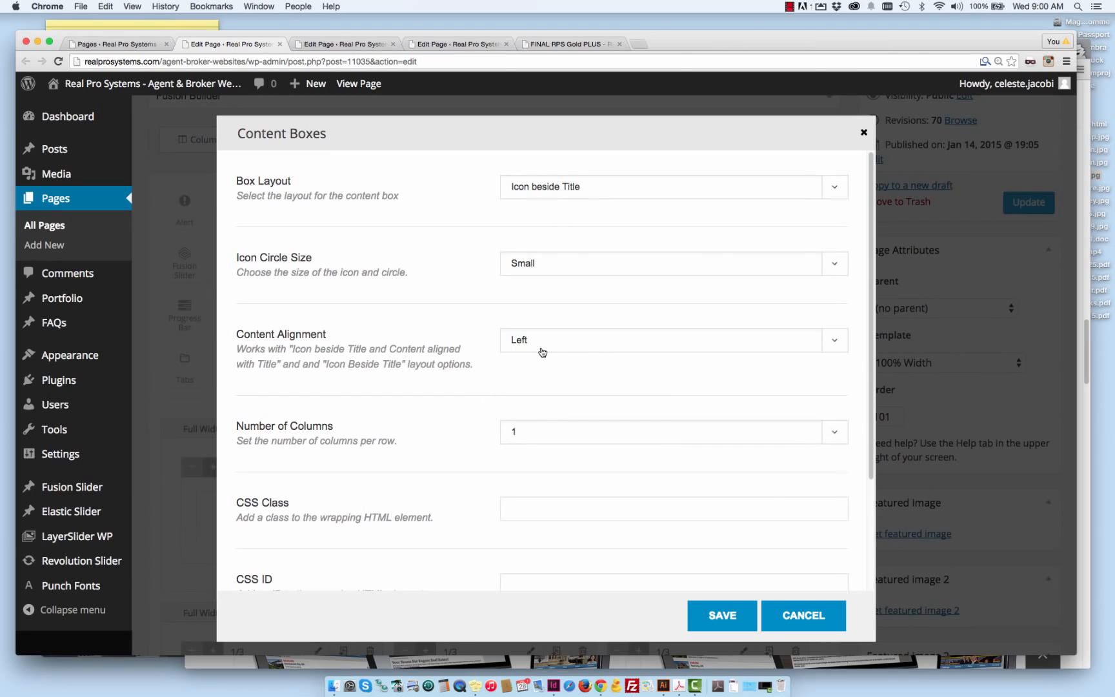
pyautogui.click(832, 188)
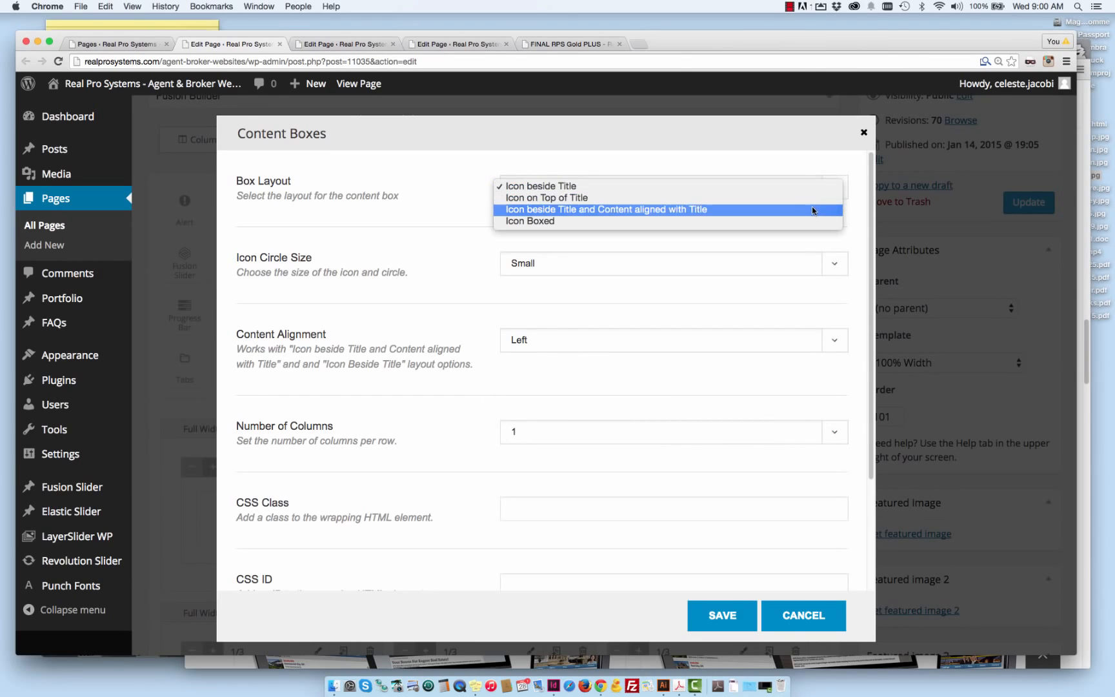
pyautogui.click(809, 202)
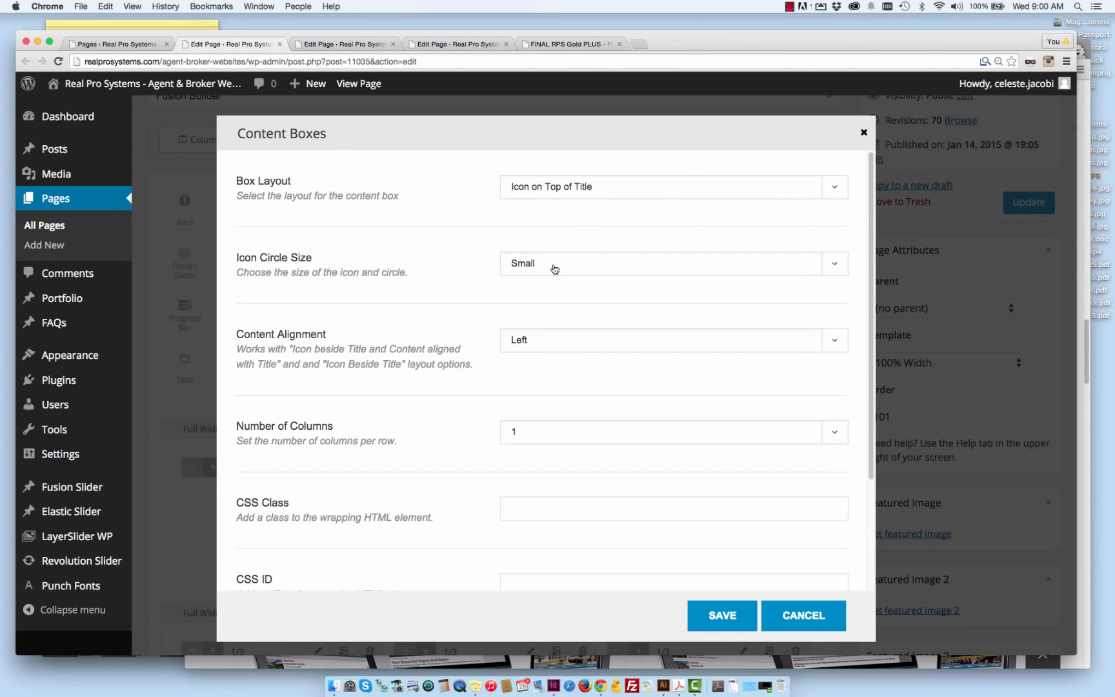
# - Review the Content Boxes element's icon circle size, content alignment, CSS class and CSS ID options
pyautogui.click(835, 264)
pyautogui.click(837, 264)
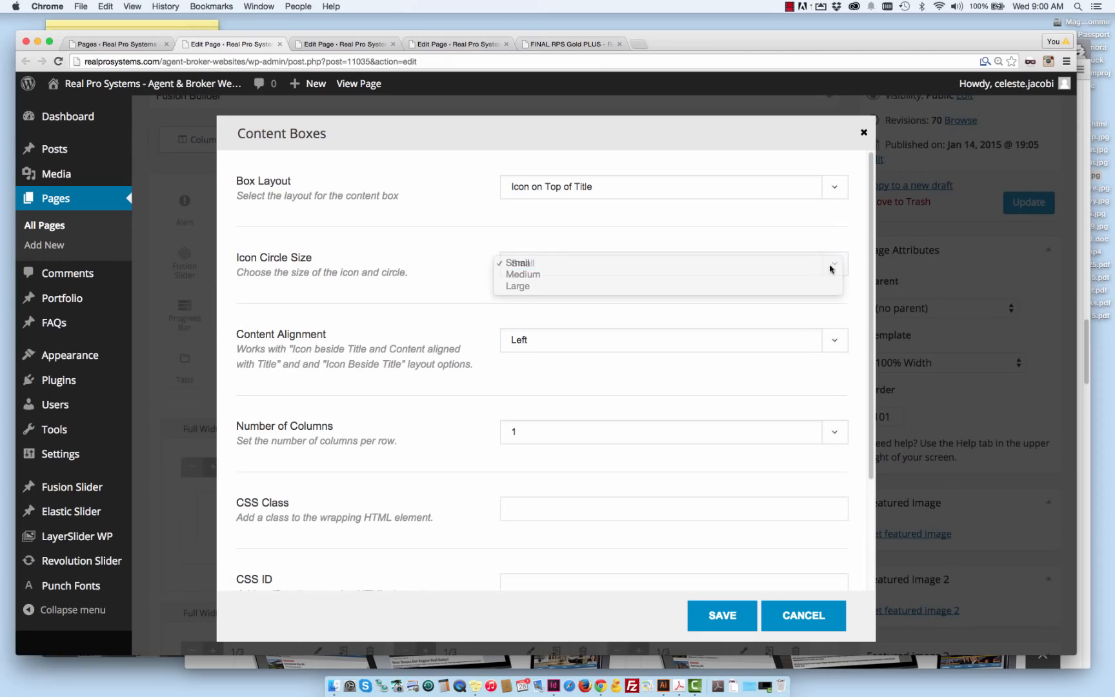
pyautogui.scroll(-1, 723, 324)
pyautogui.scroll(-1, 549, 329)
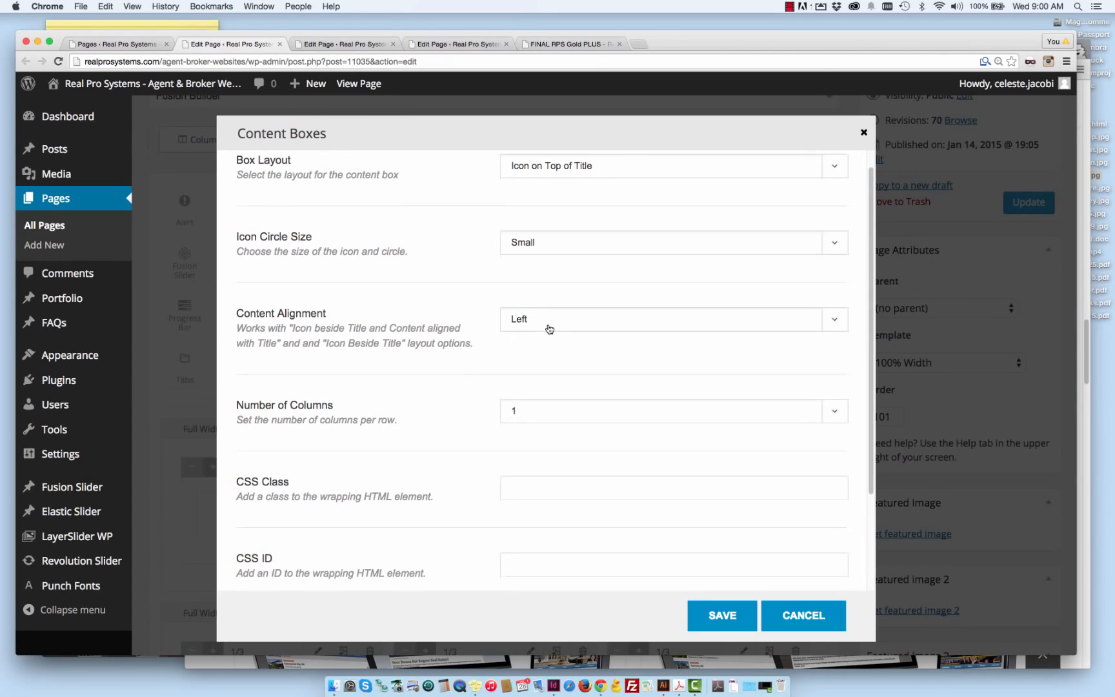
pyautogui.click(837, 321)
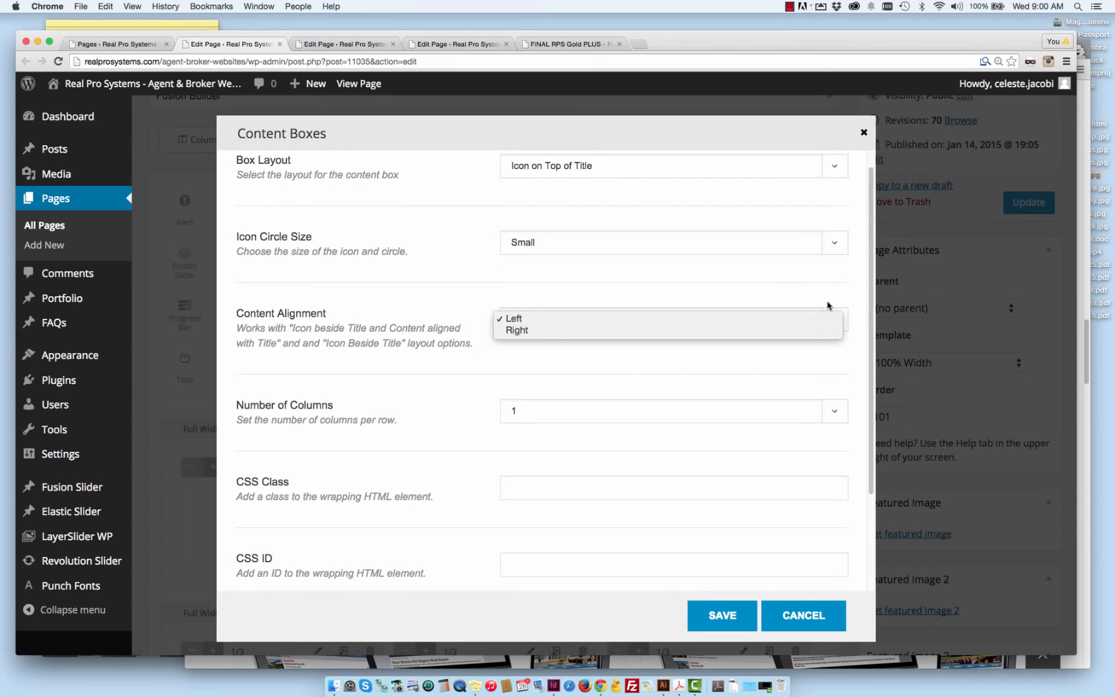
pyautogui.click(812, 318)
pyautogui.scroll(-1, 772, 314)
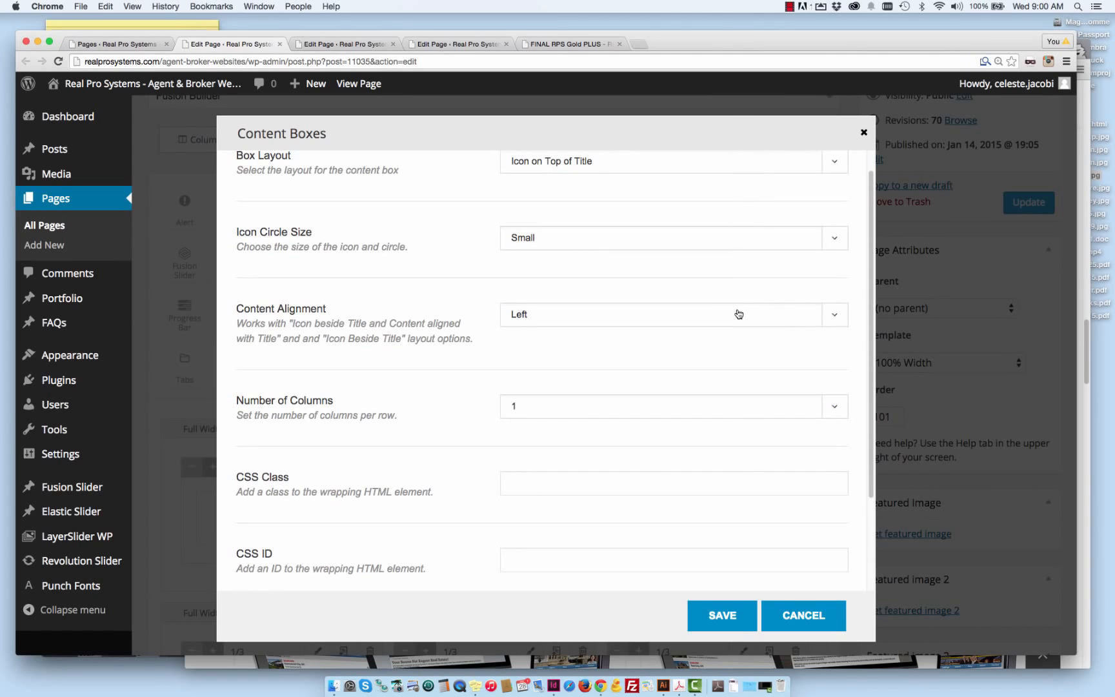
pyautogui.scroll(-3, 716, 320)
pyautogui.scroll(-1, 611, 375)
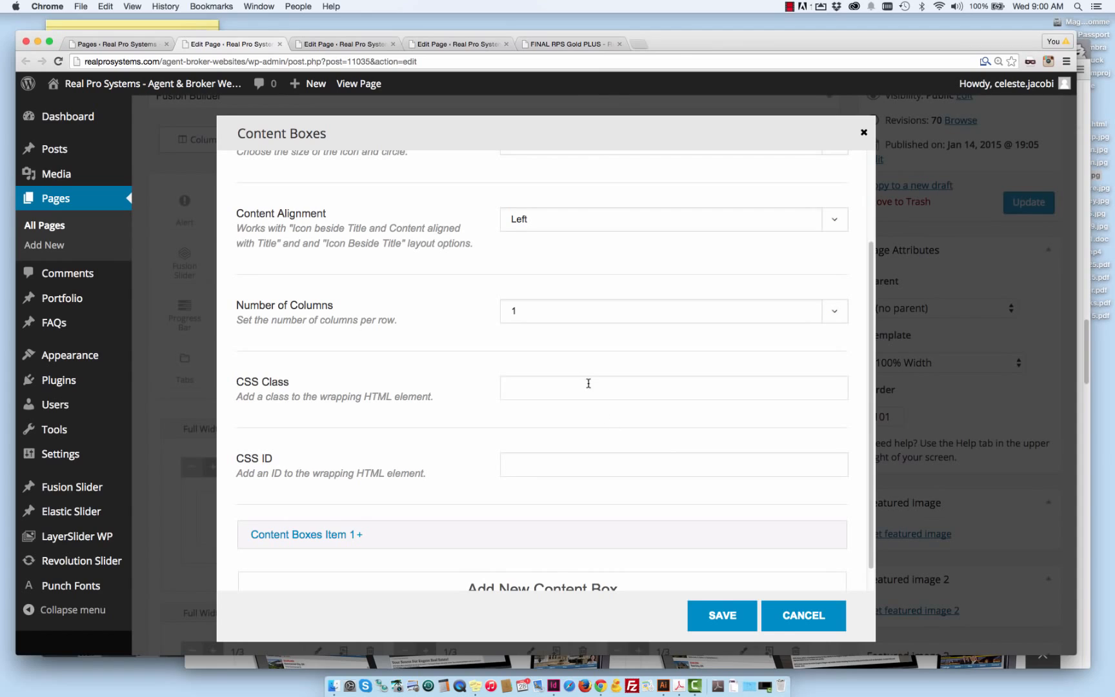
pyautogui.scroll(-1, 574, 400)
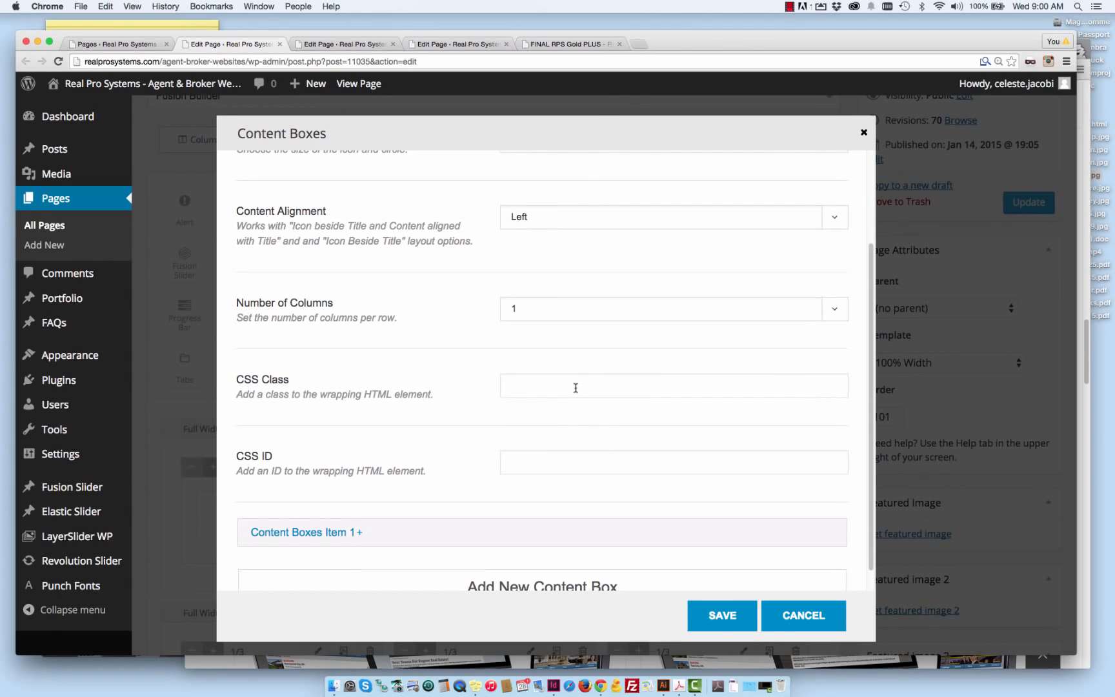
pyautogui.scroll(-3, 575, 388)
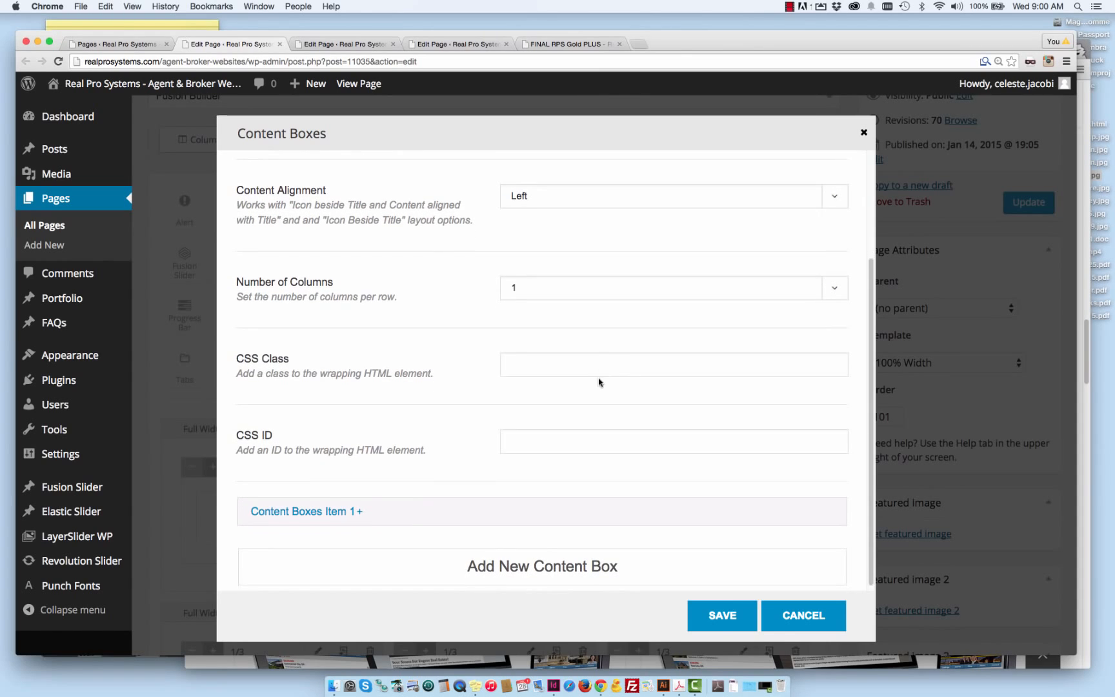
pyautogui.scroll(-2, 599, 382)
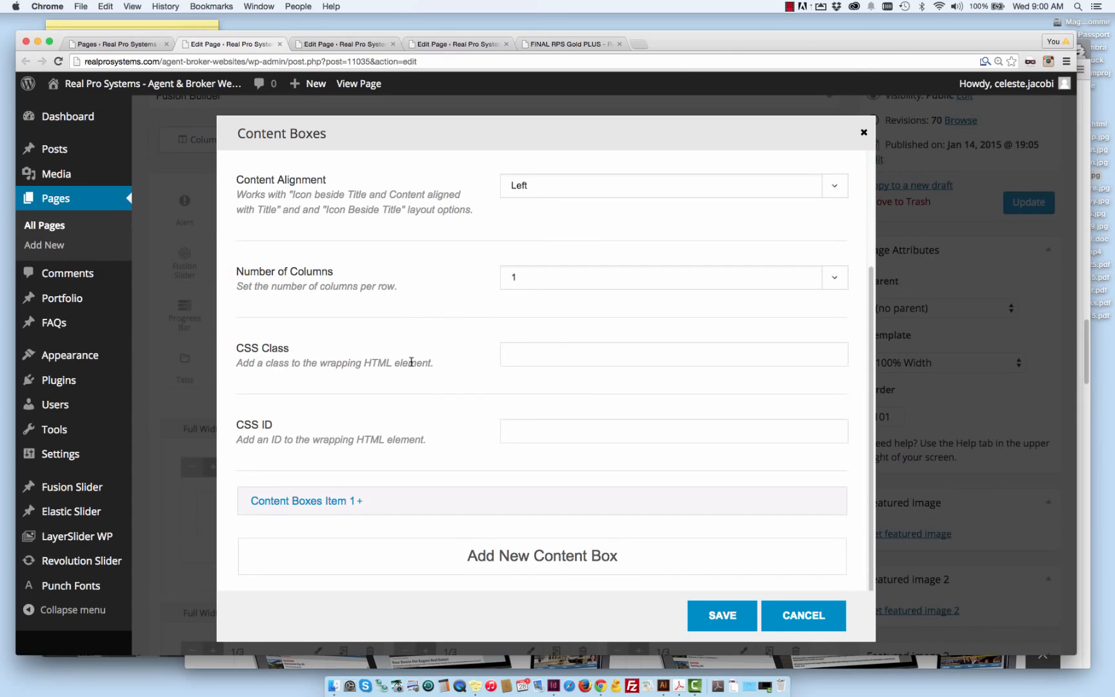
pyautogui.moveTo(62, 467)
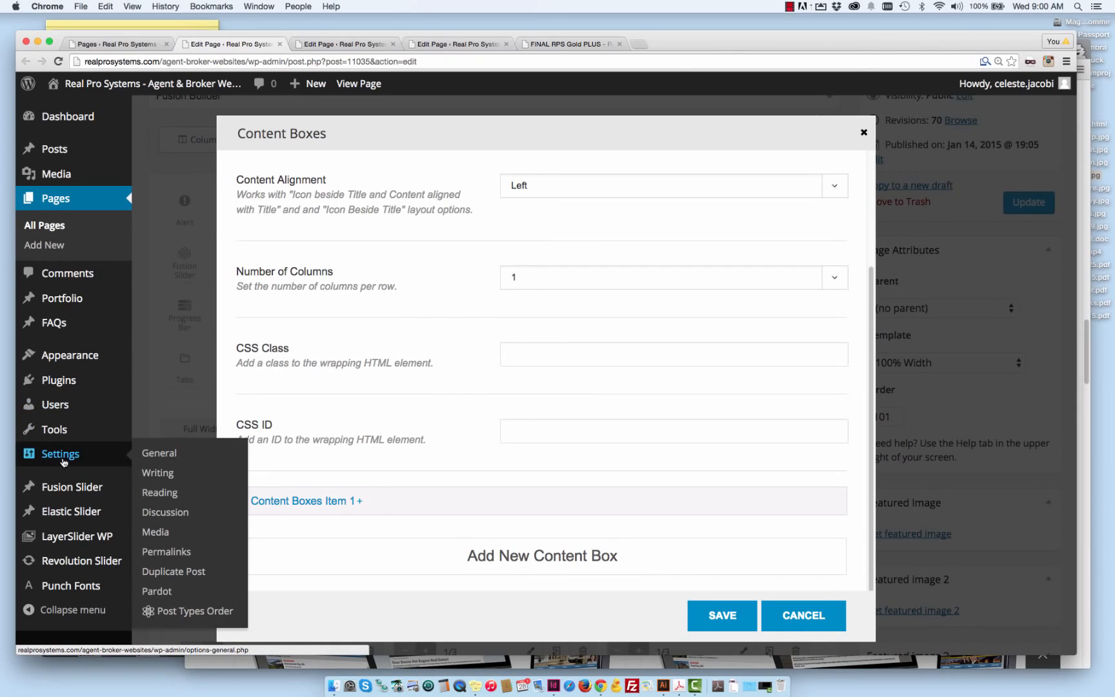
pyautogui.moveTo(80, 354)
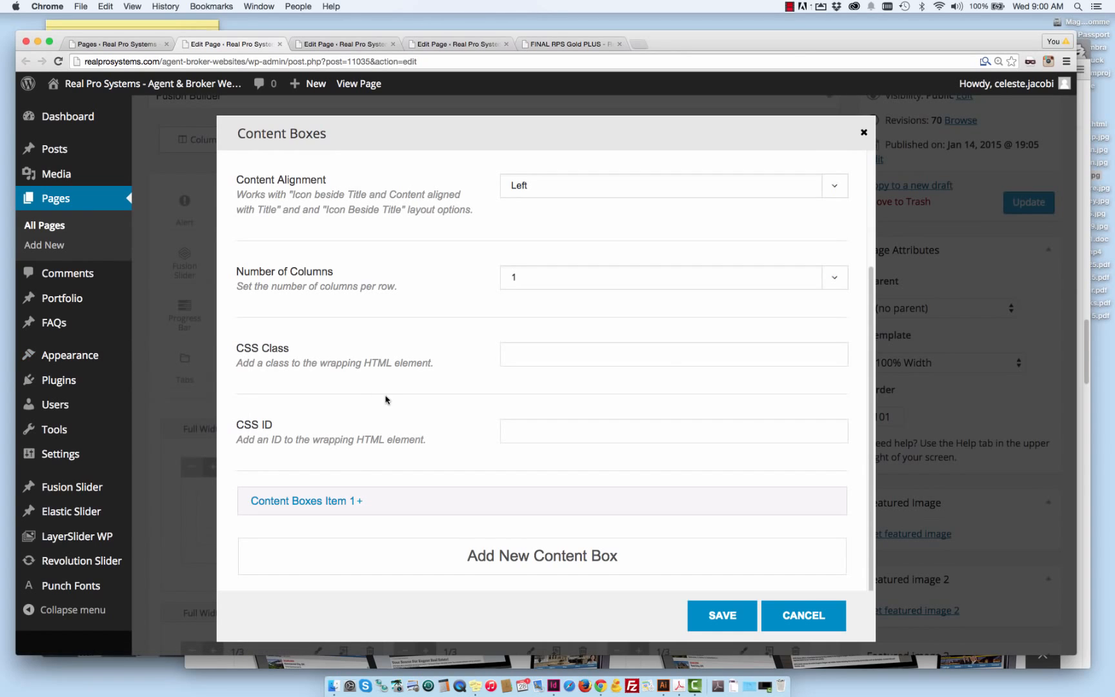
# - Expand Content Boxes Item 1 and fill its title with "Let's Talk About Your Needs!" copied from the Stickies note
pyautogui.click(354, 507)
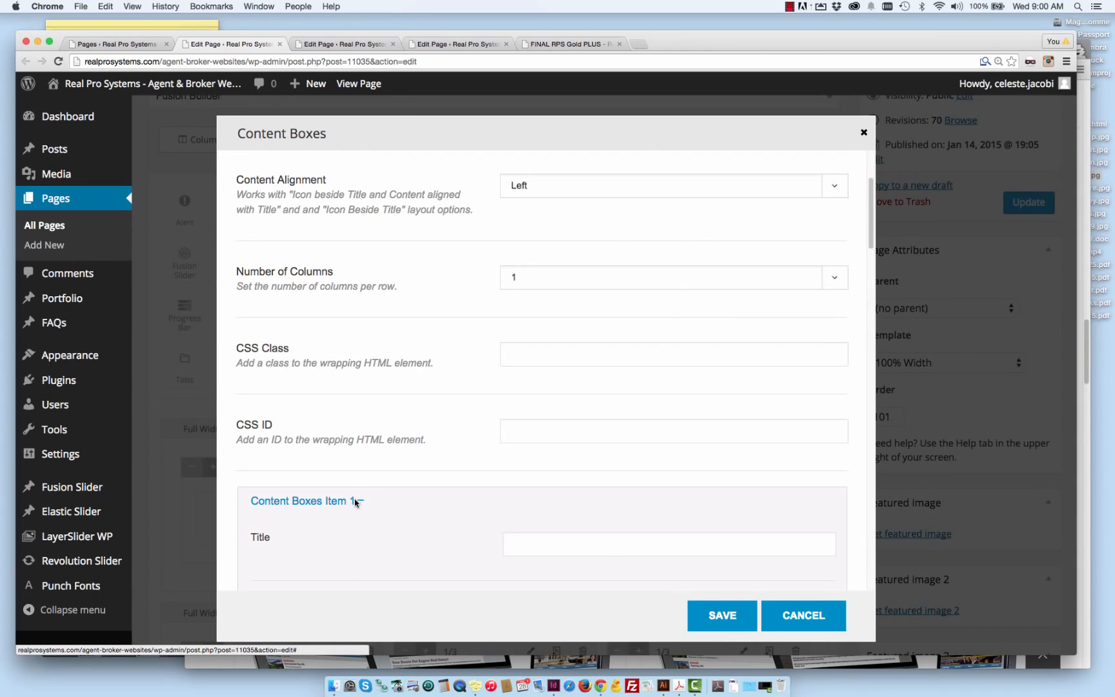
pyautogui.scroll(-2, 412, 459)
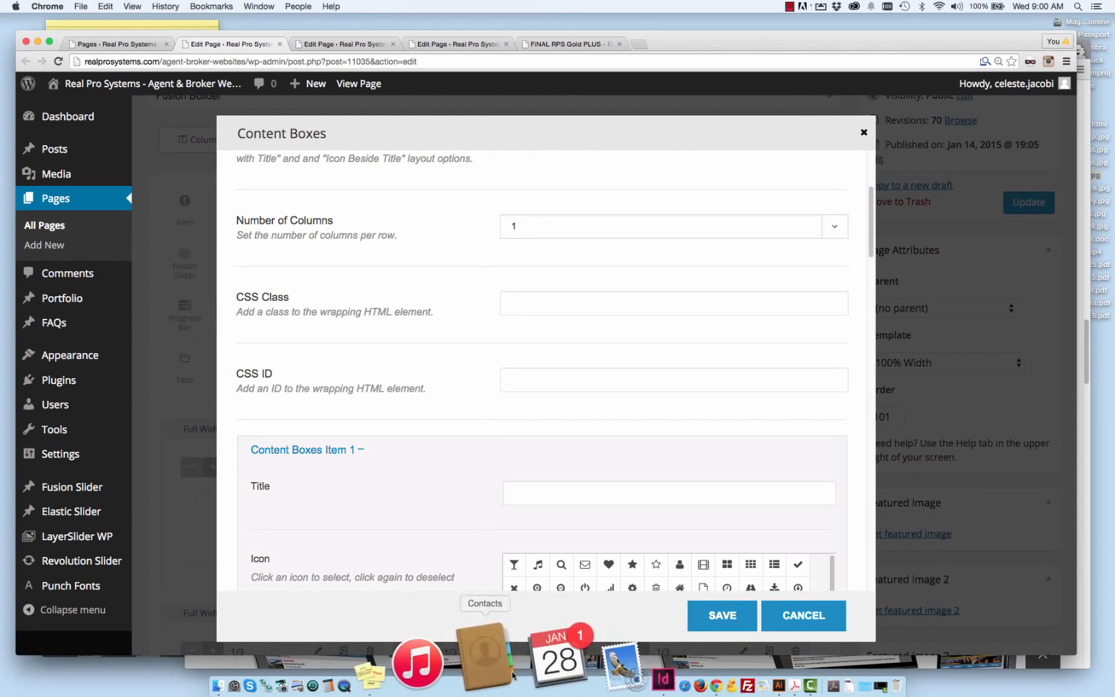
pyautogui.click(461, 670)
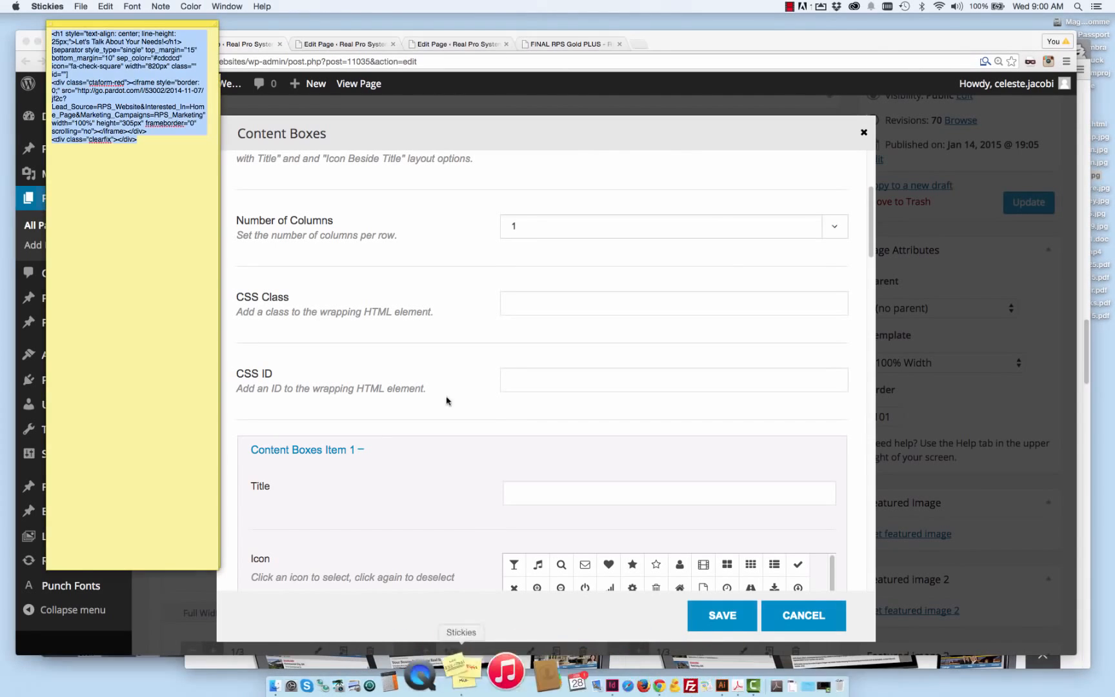
pyautogui.click(153, 73)
pyautogui.moveTo(76, 42); pyautogui.dragTo(166, 40)
pyautogui.press('super+c')
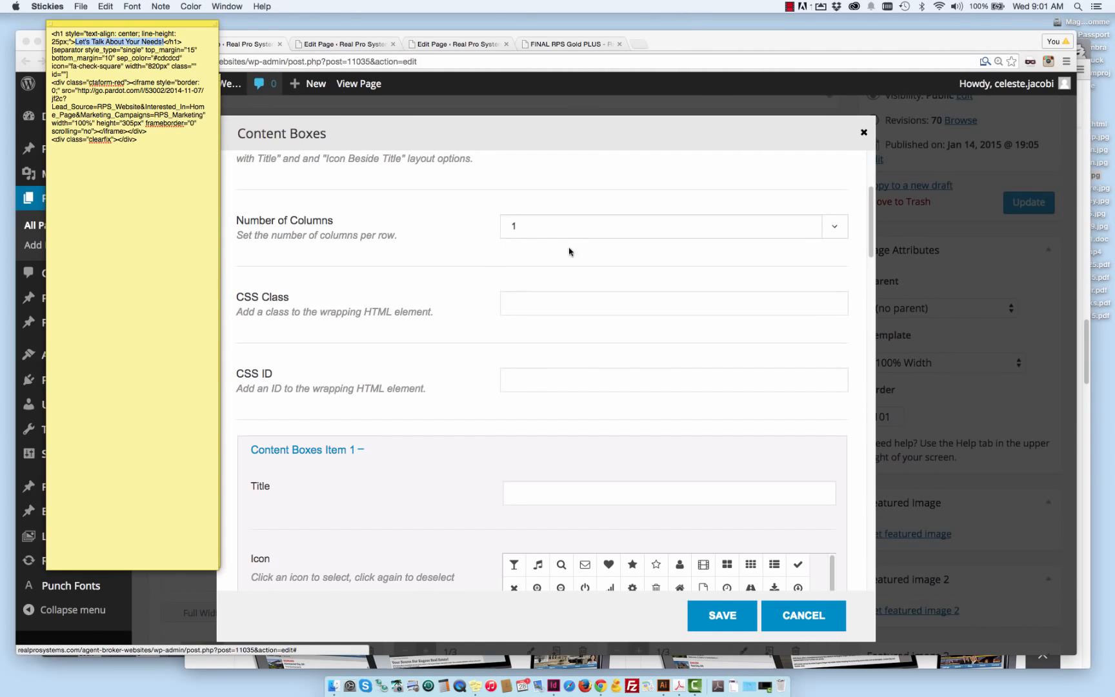
pyautogui.click(543, 297)
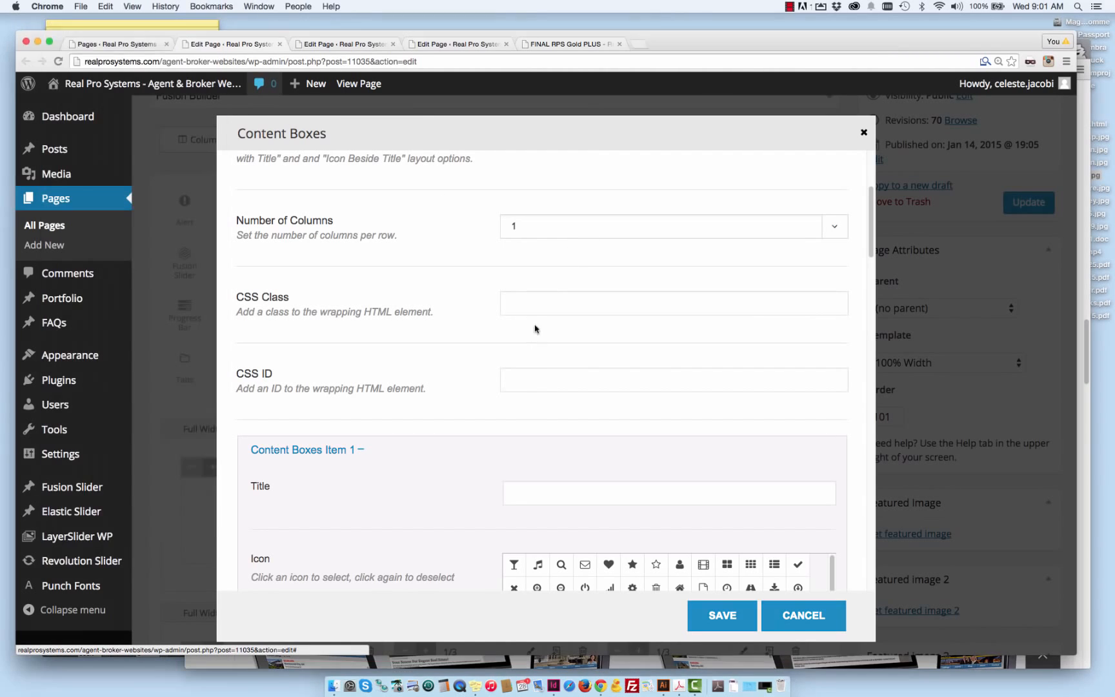
pyautogui.click(528, 484)
pyautogui.press('super+v')
# - Look through the icon choices and the background, icon and icon circle color options of Content Boxes Item 1
pyautogui.scroll(-3, 532, 442)
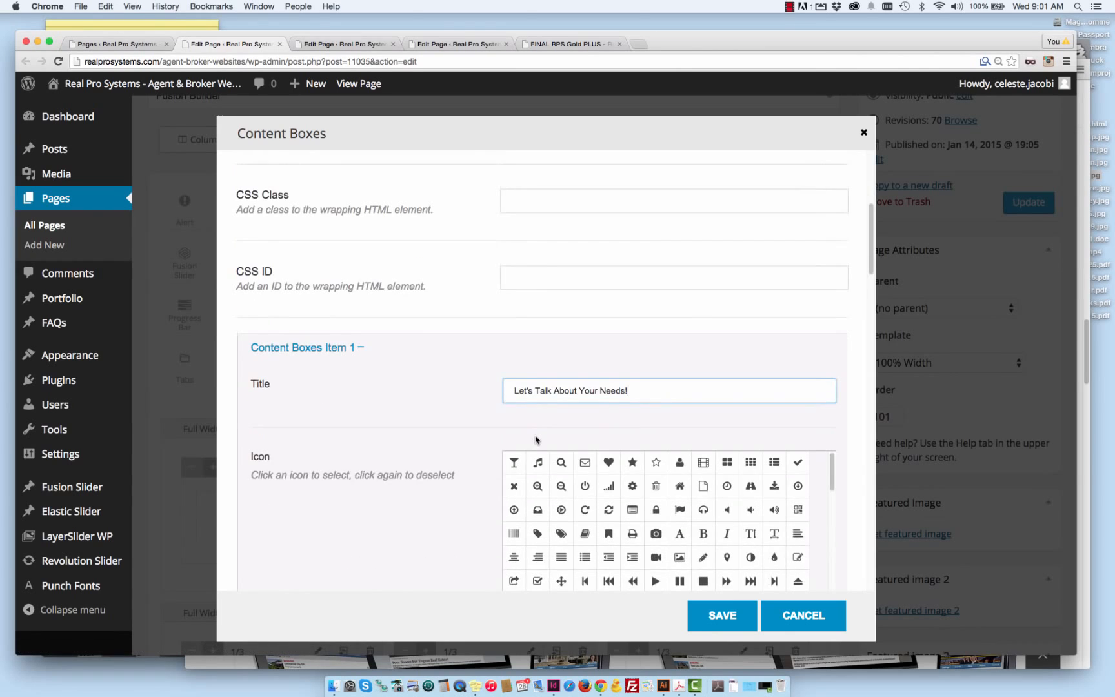
pyautogui.scroll(-6, 534, 439)
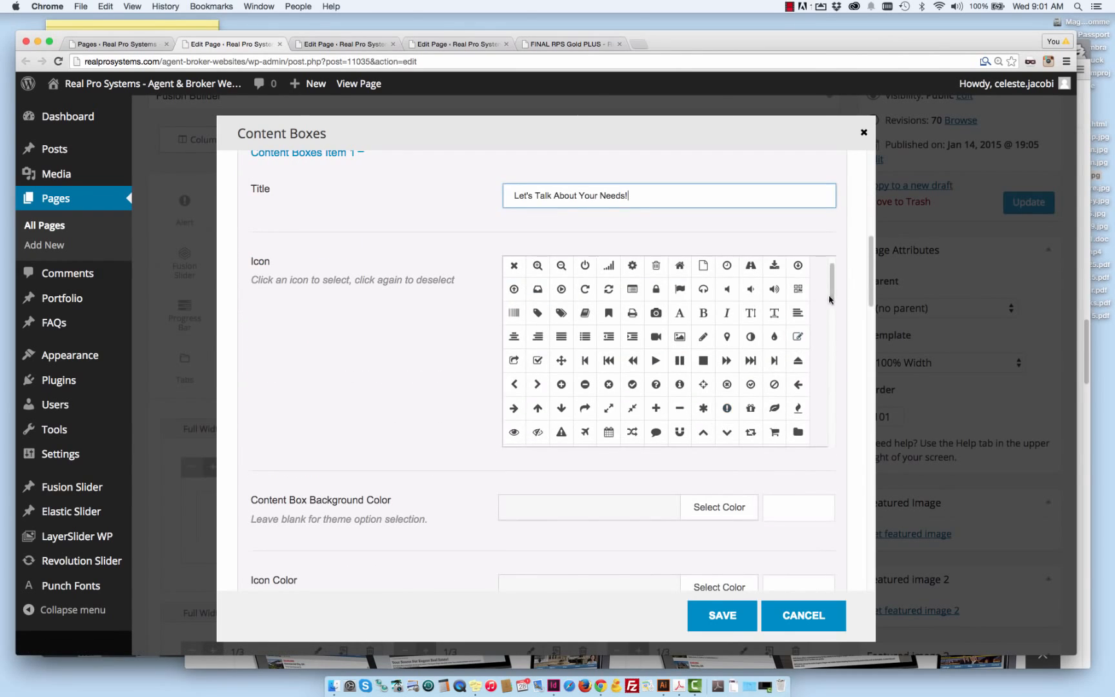
pyautogui.moveTo(830, 299); pyautogui.dragTo(830, 278)
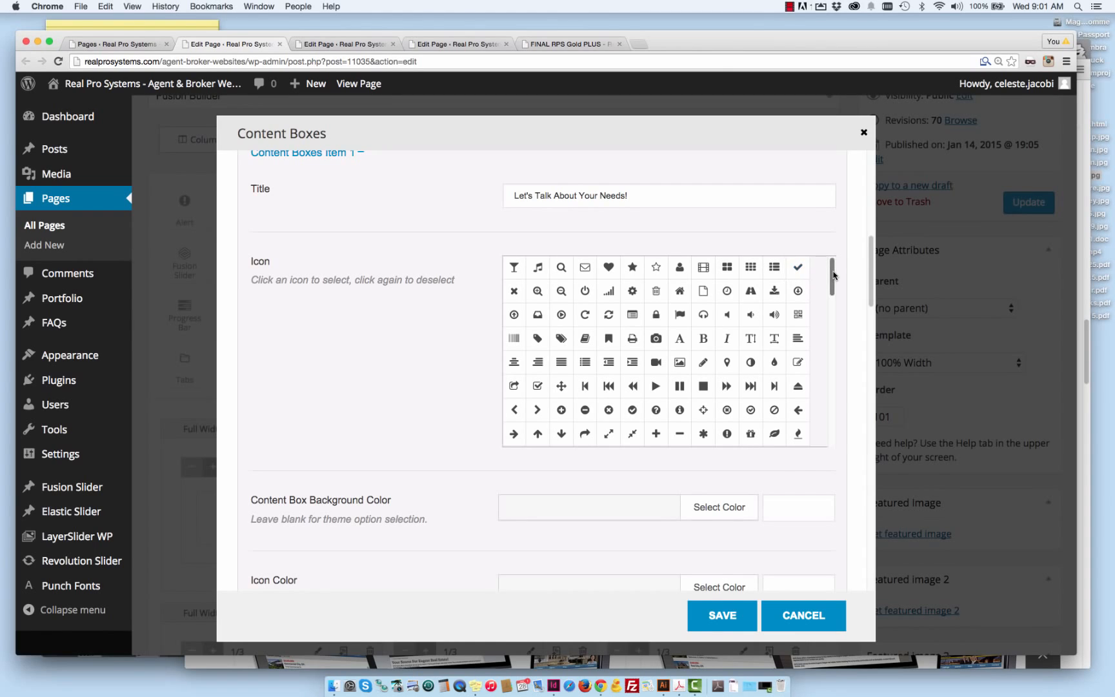
pyautogui.moveTo(833, 278)
pyautogui.mouseDown()
pyautogui.moveTo(824, 411)
pyautogui.moveTo(810, 431)
pyautogui.moveTo(819, 262)
pyautogui.mouseUp()
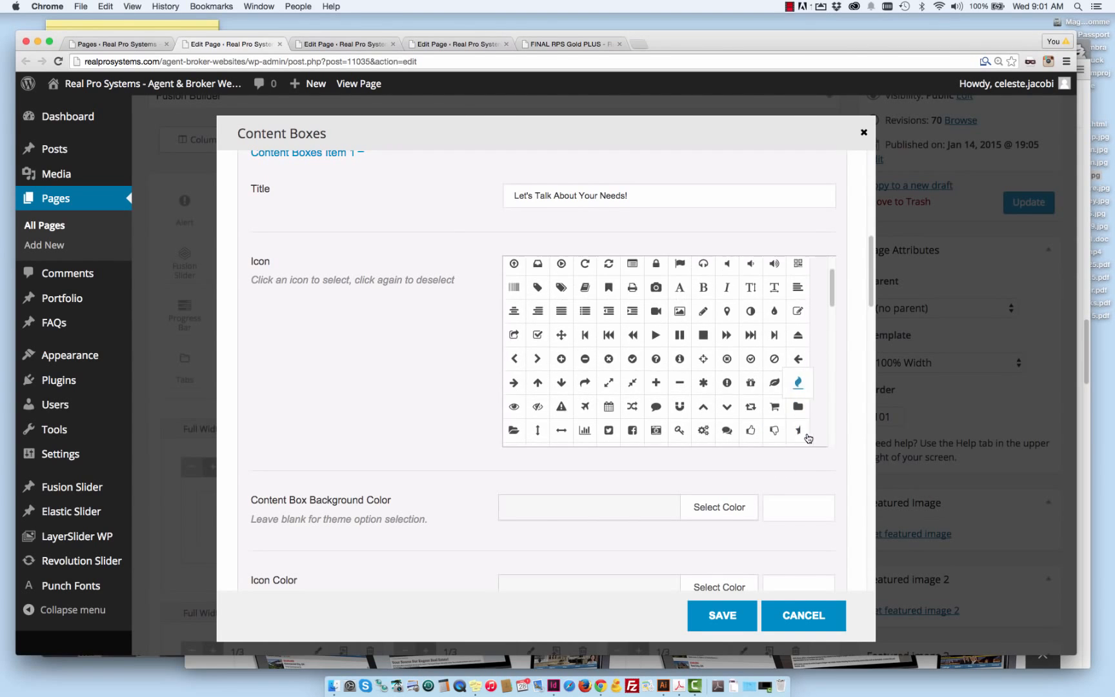
pyautogui.scroll(-3, 838, 419)
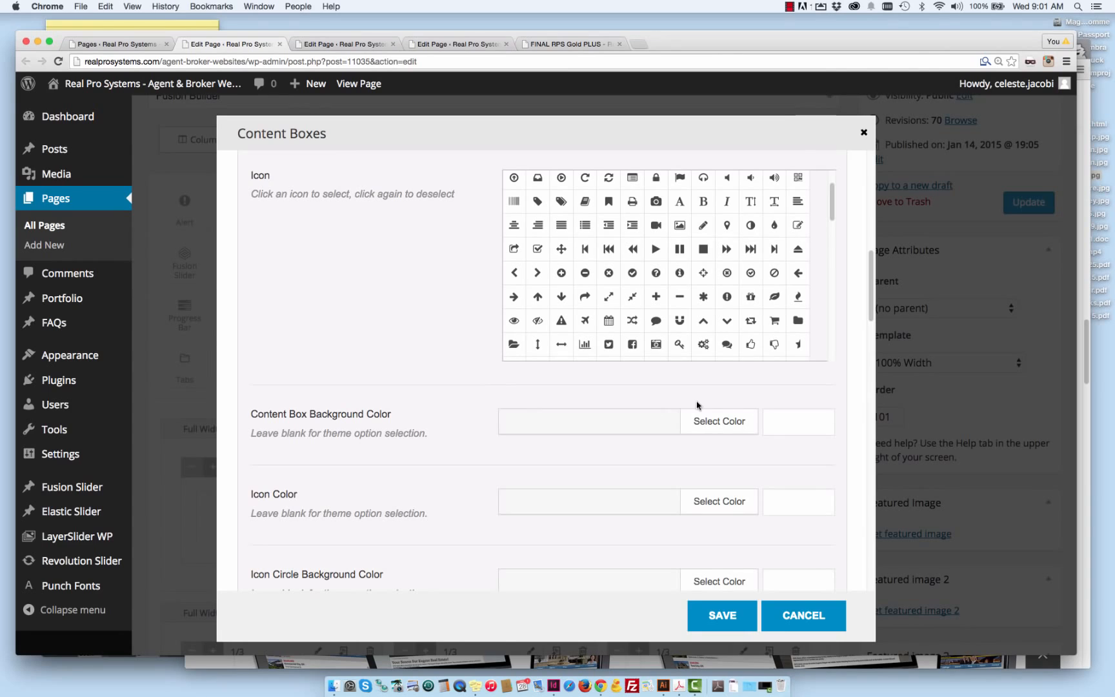
pyautogui.scroll(-1, 653, 421)
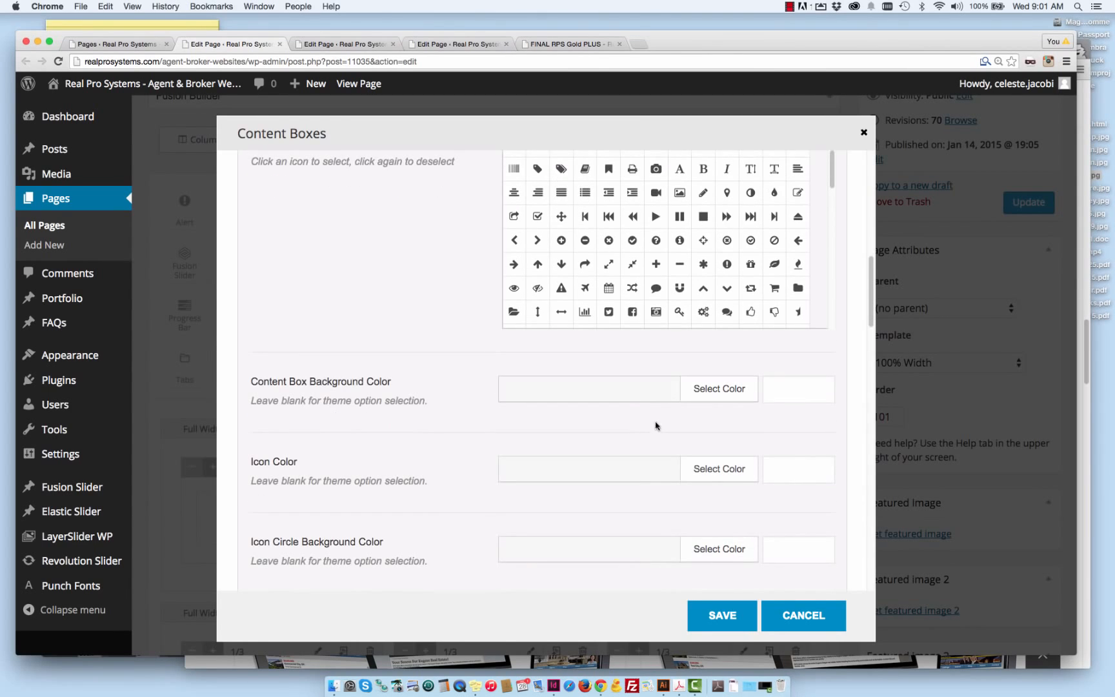
pyautogui.scroll(-1, 645, 400)
pyautogui.scroll(-1, 699, 430)
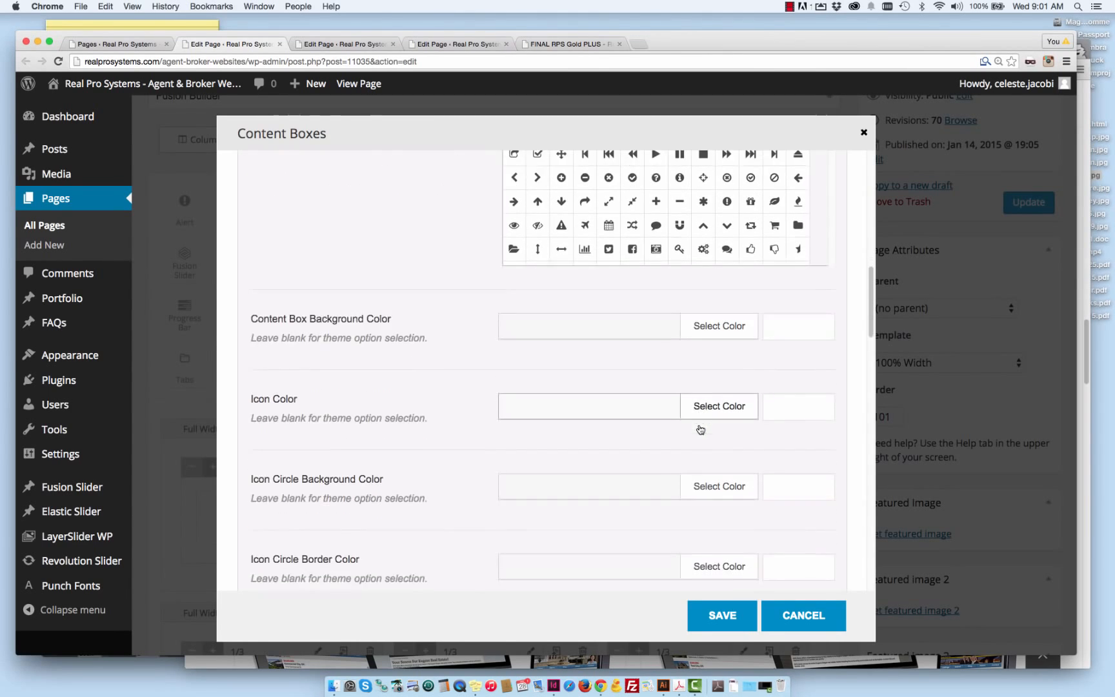
pyautogui.scroll(-1, 667, 414)
pyautogui.scroll(-1, 666, 406)
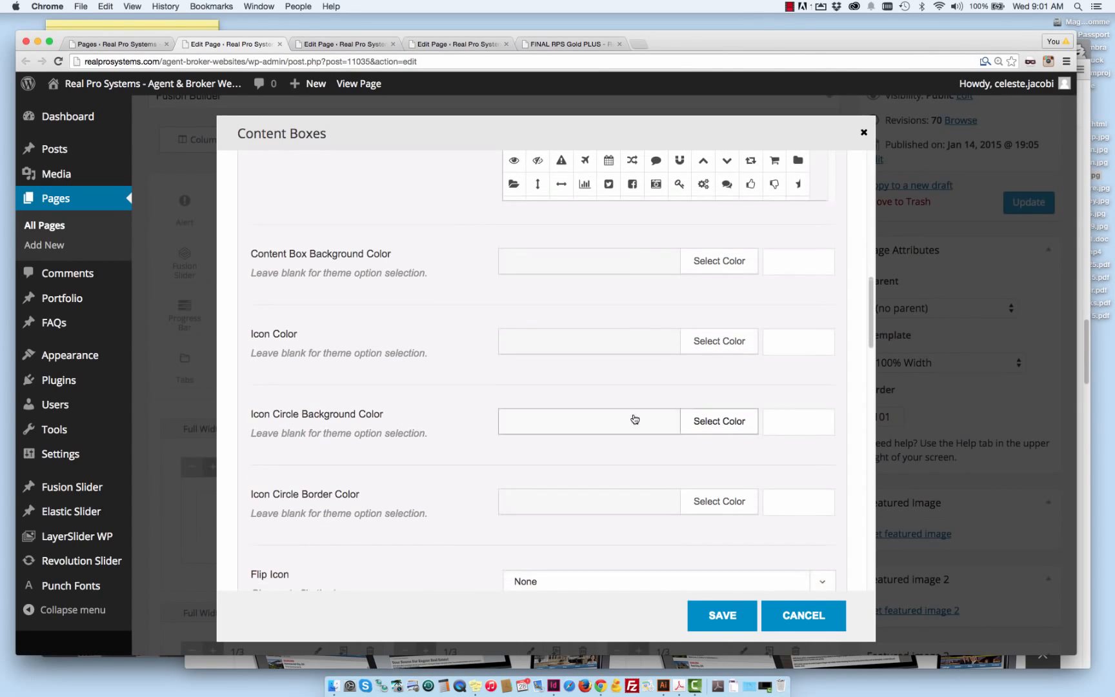
# - Review the flip, rotate, spinning, icon image and image size options of Content Boxes Item 1
pyautogui.scroll(-2, 634, 418)
pyautogui.scroll(-1, 616, 485)
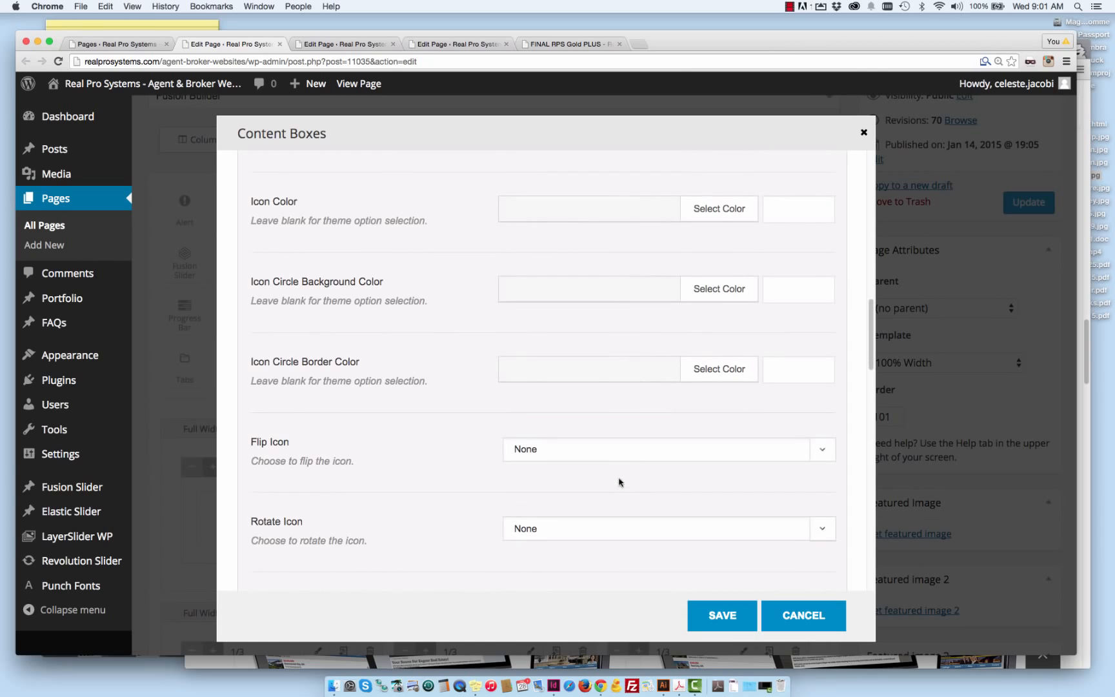
pyautogui.scroll(-2, 644, 450)
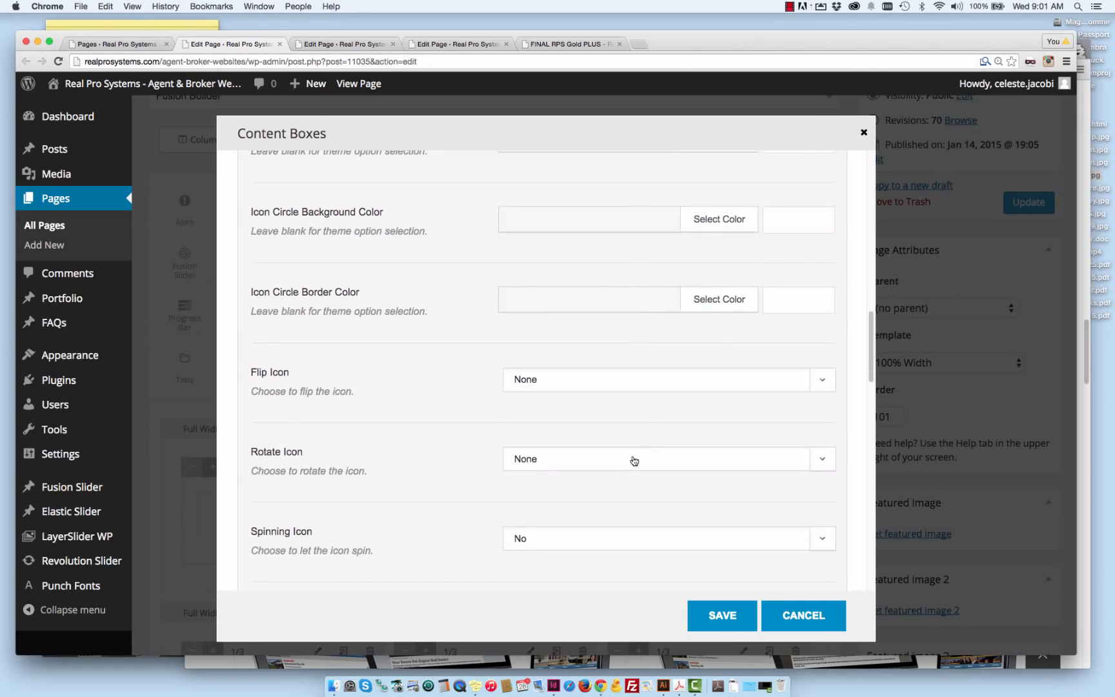
pyautogui.scroll(-3, 629, 471)
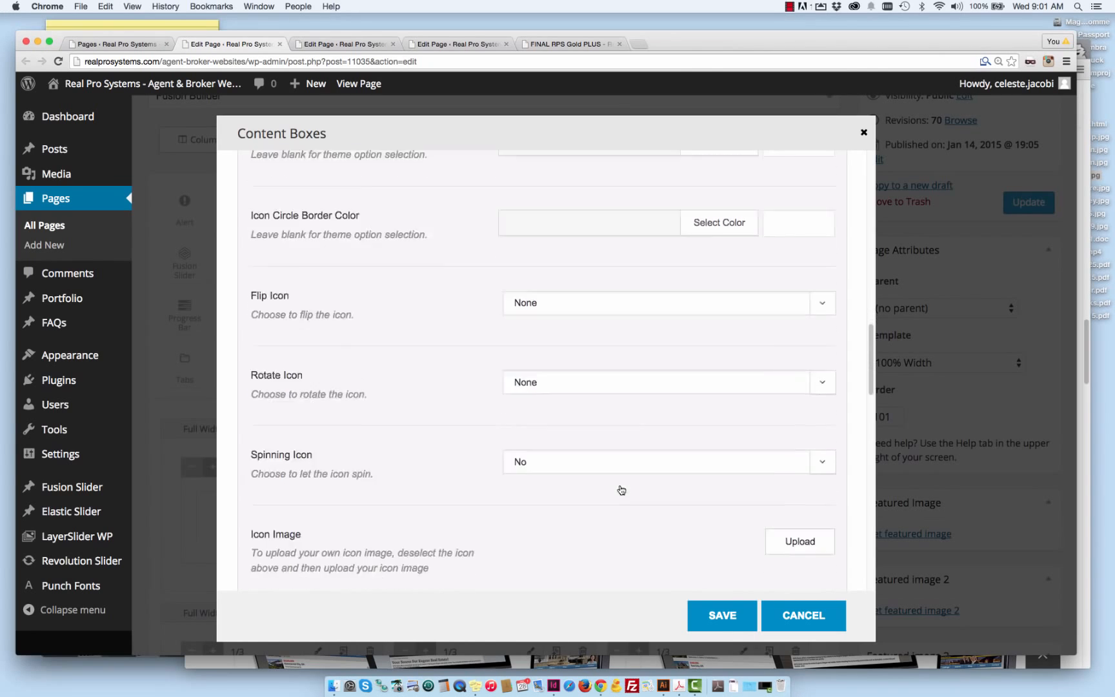
pyautogui.scroll(-1, 722, 462)
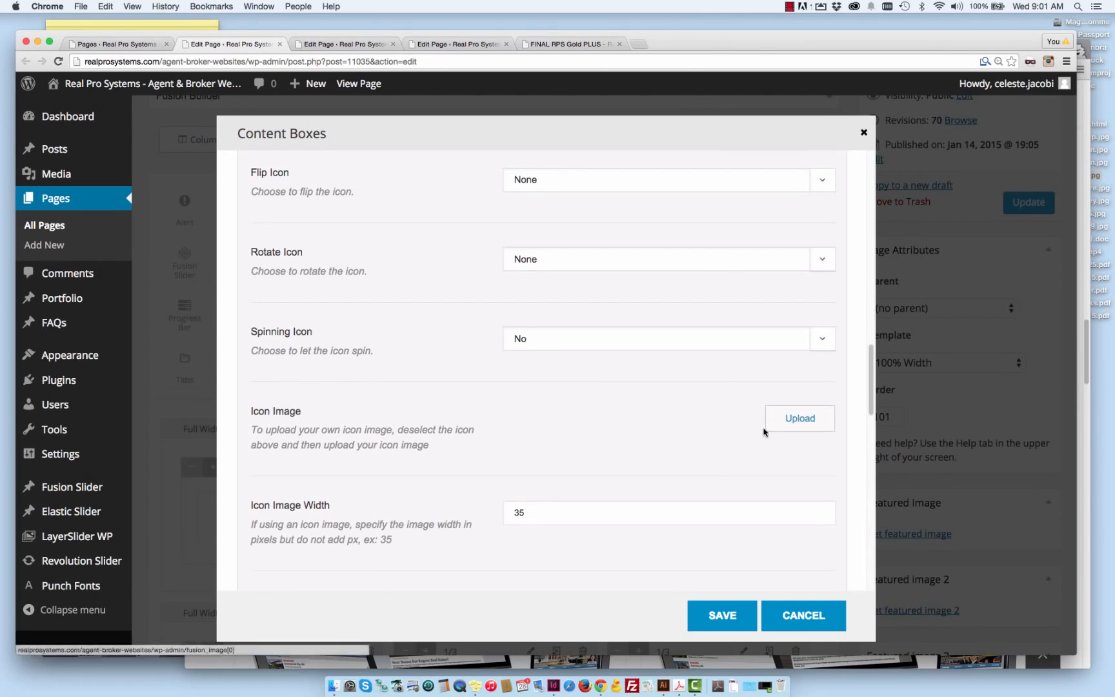
pyautogui.scroll(-1, 719, 432)
pyautogui.scroll(-3, 719, 432)
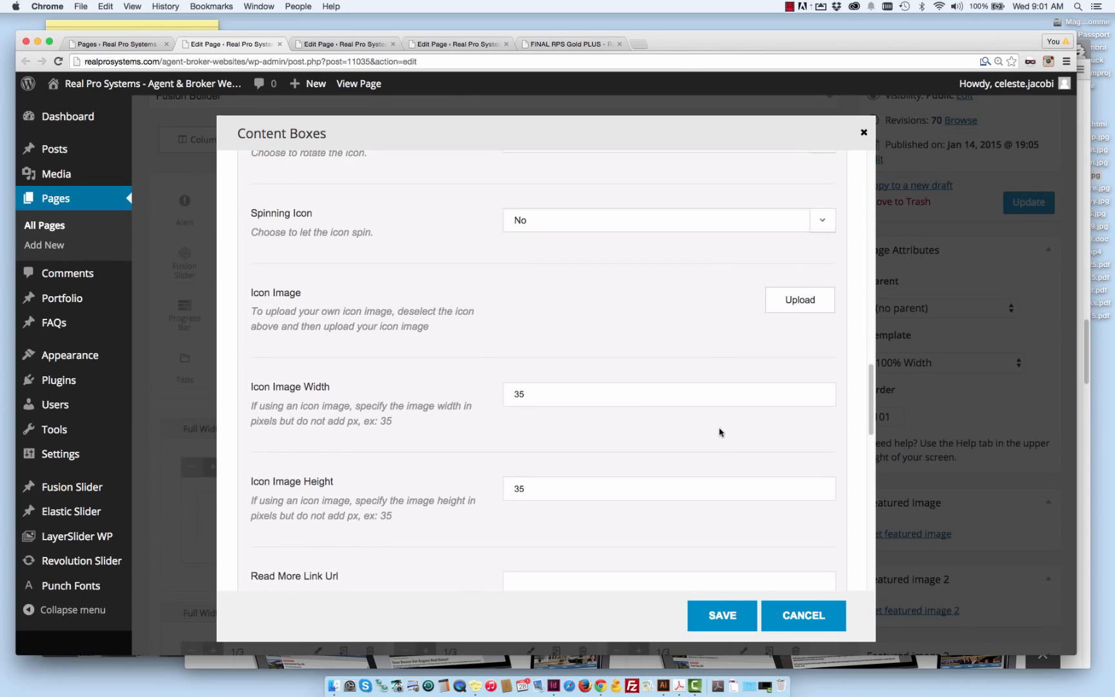
# - Review the Read More link URL, text and target options down to the Content Box Content editor
pyautogui.scroll(-5, 647, 423)
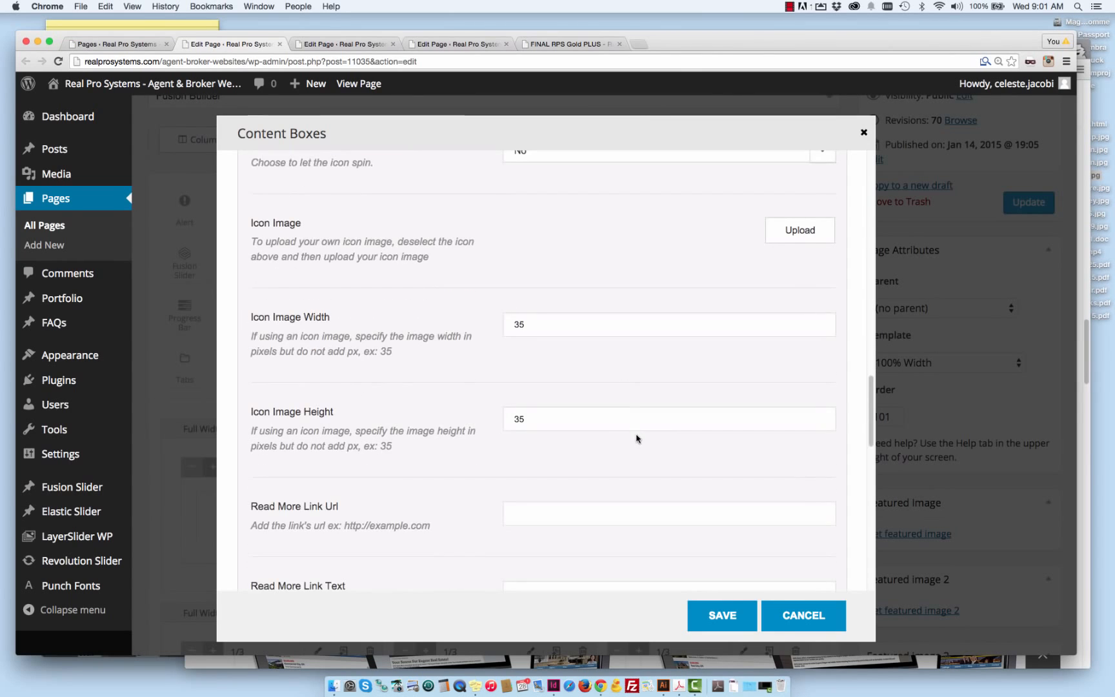
pyautogui.scroll(-4, 600, 421)
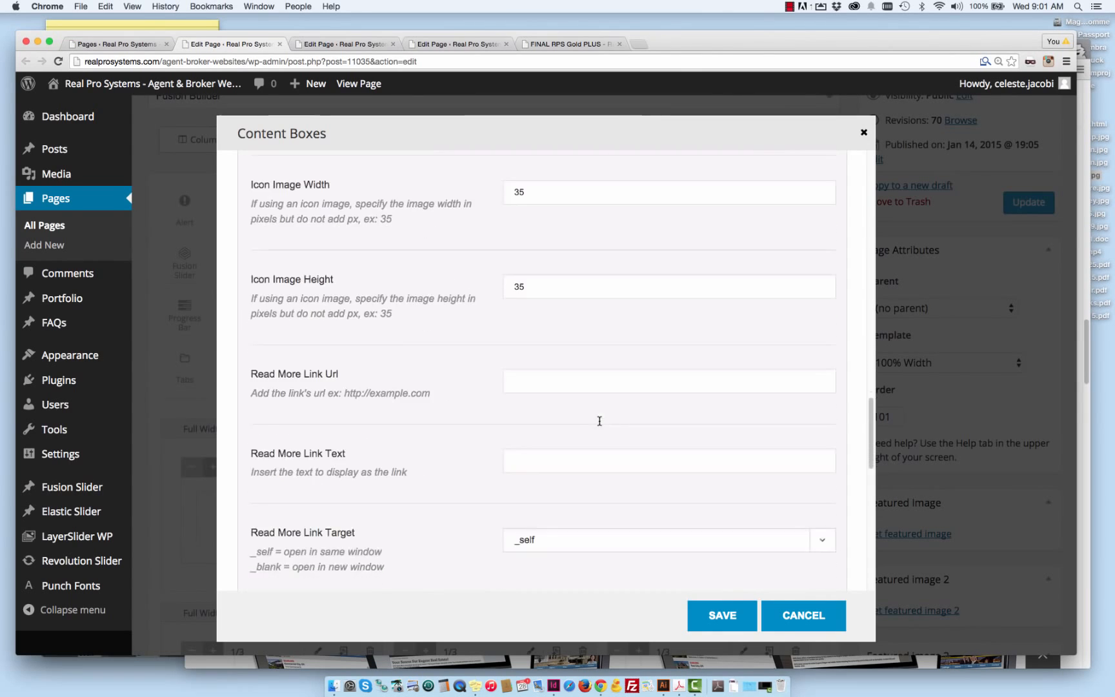
pyautogui.scroll(-2, 587, 438)
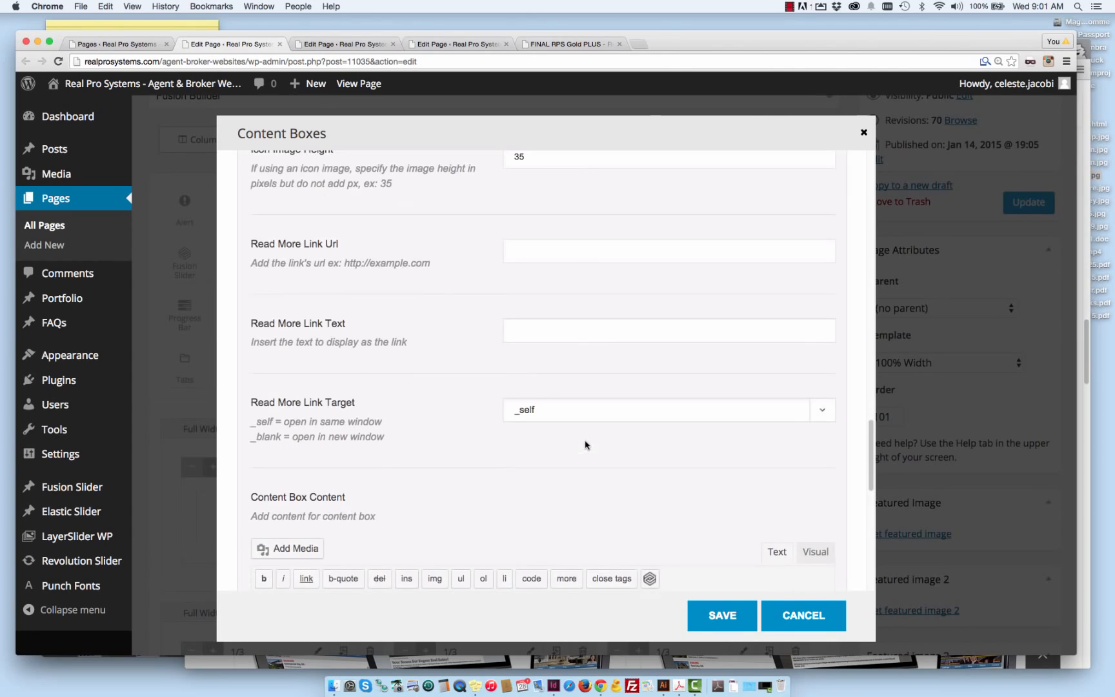
pyautogui.scroll(-2, 636, 419)
pyautogui.scroll(-3, 651, 413)
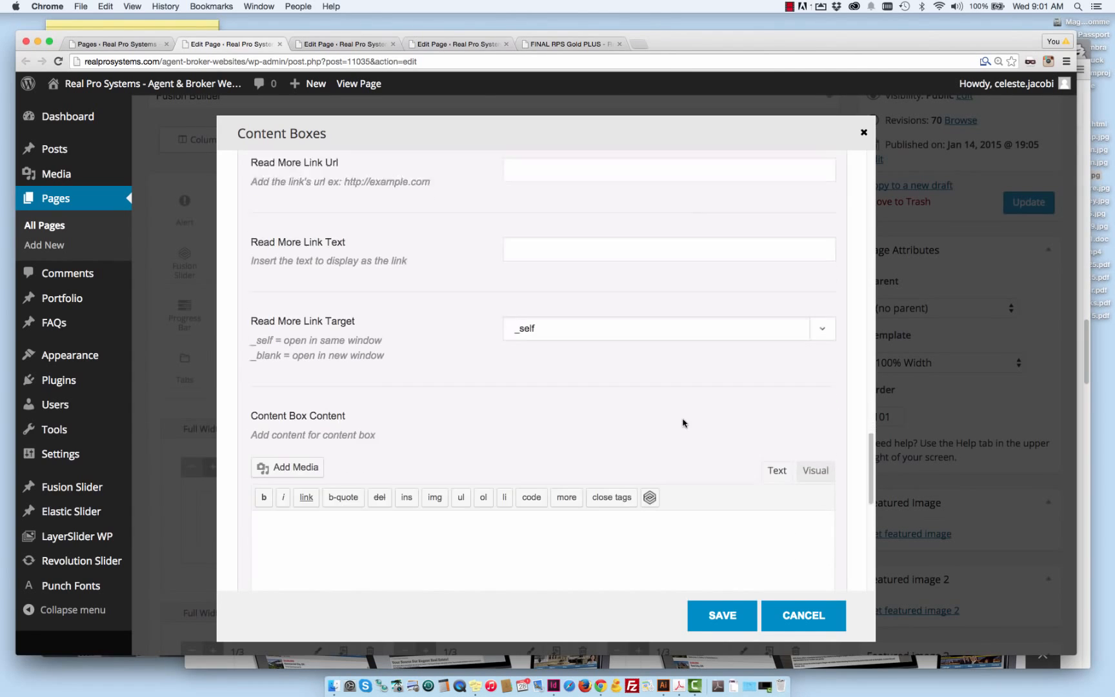
pyautogui.scroll(-2, 721, 525)
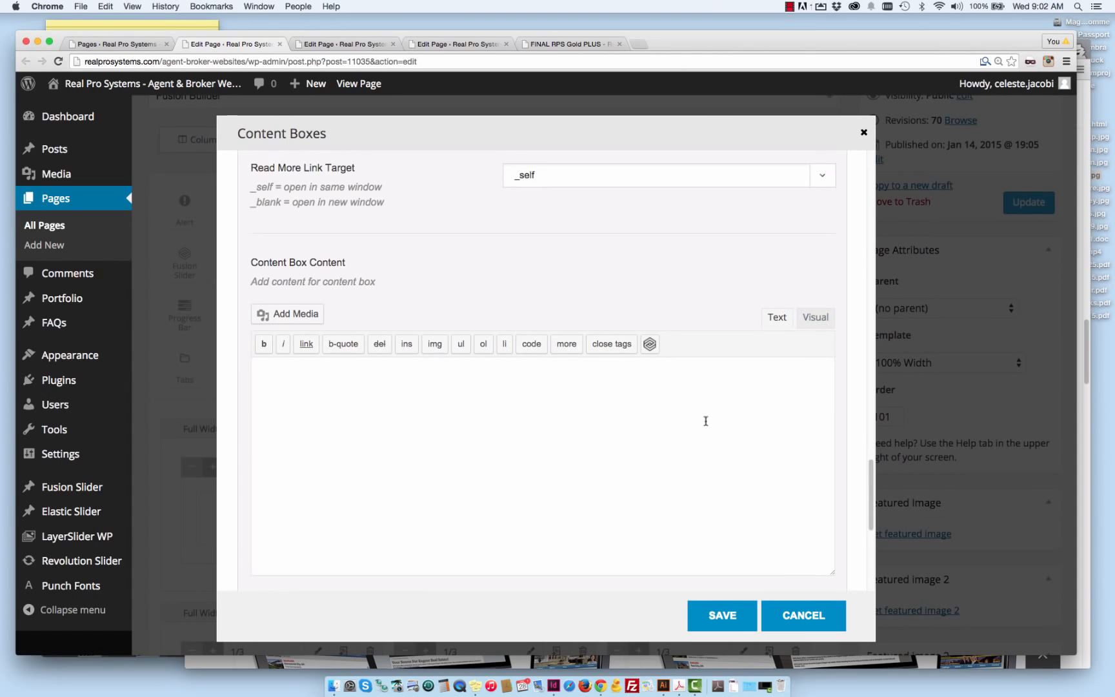
# - Compare the Visual and Text modes of the empty Content Box Content editor, ending in Text mode
pyautogui.click(812, 317)
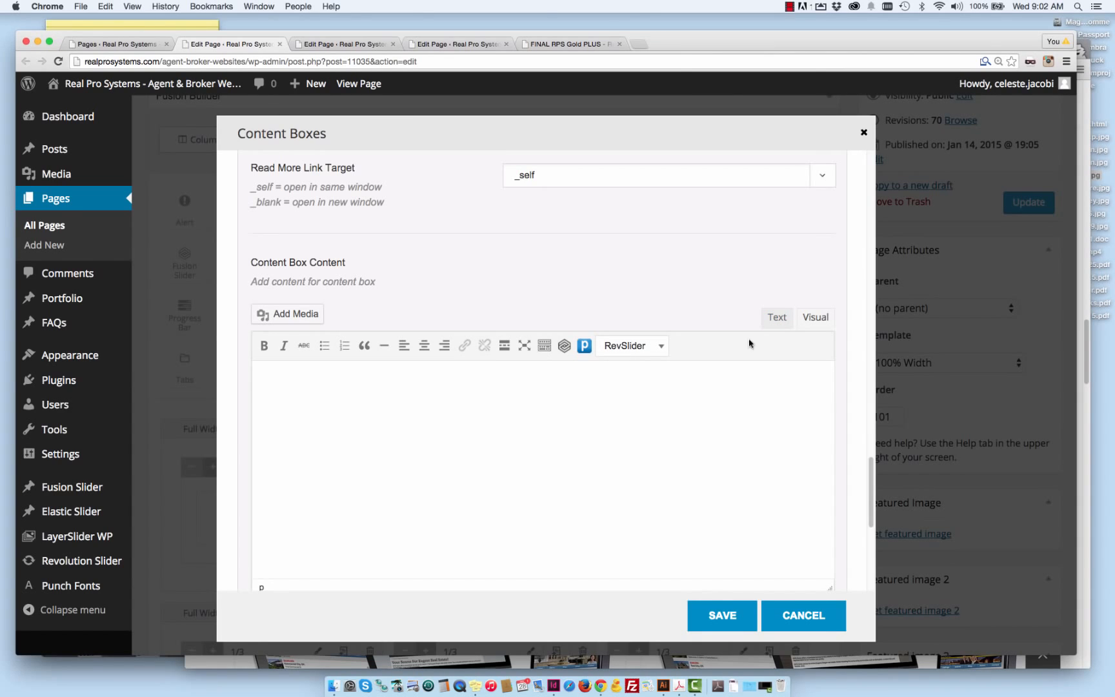
pyautogui.click(774, 319)
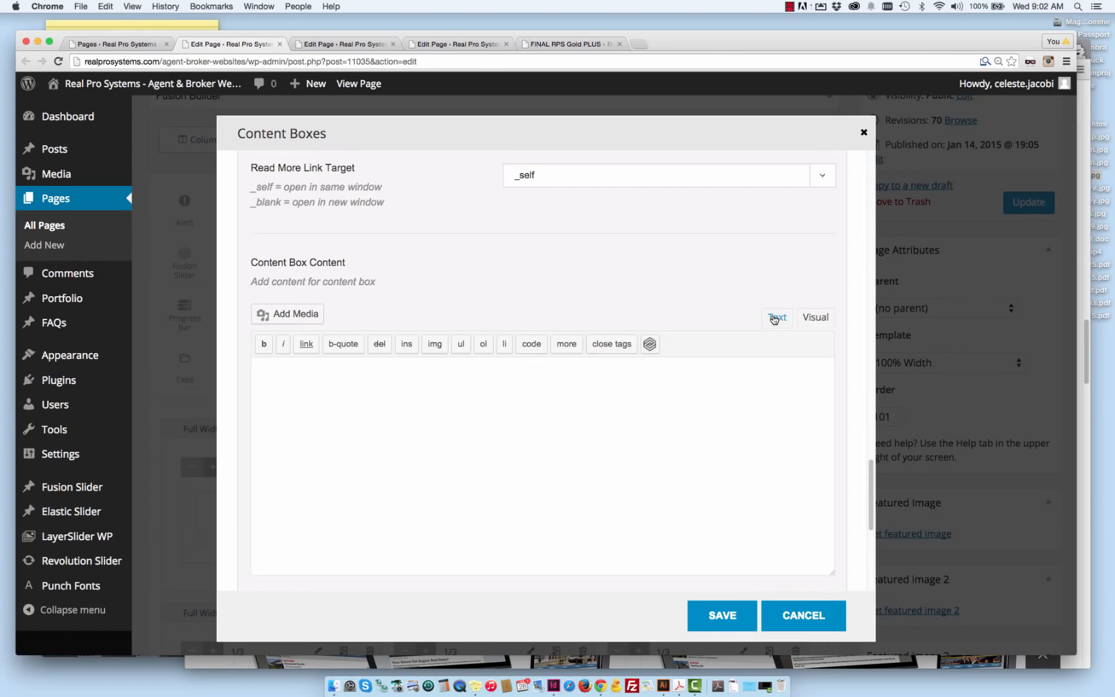
pyautogui.click(807, 319)
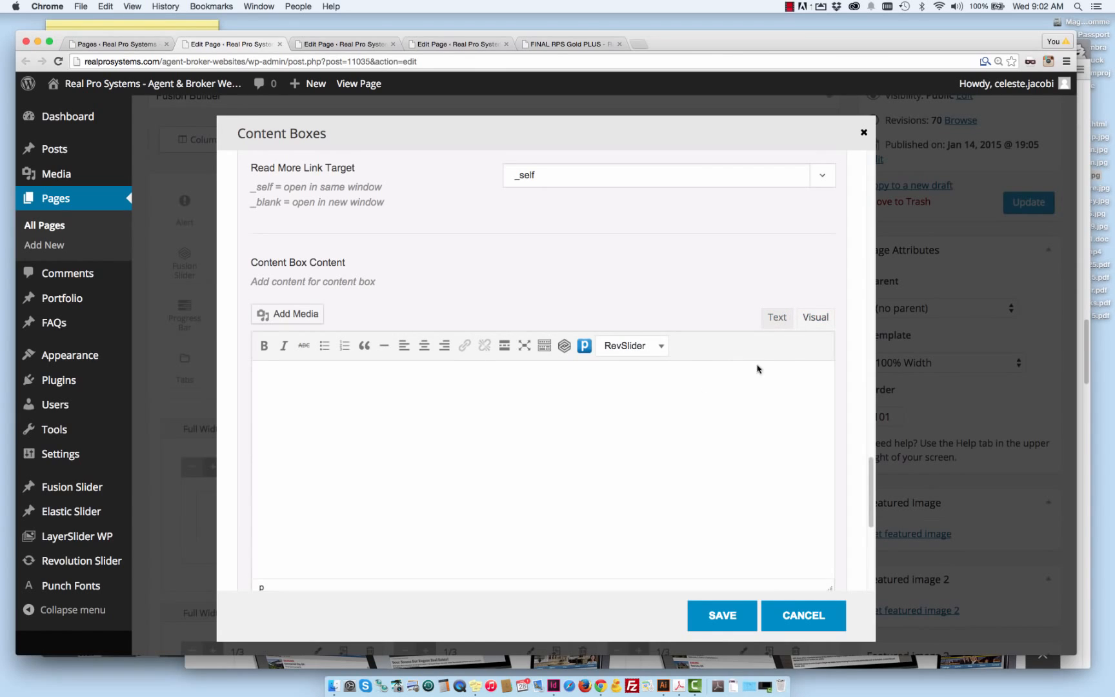
pyautogui.click(774, 319)
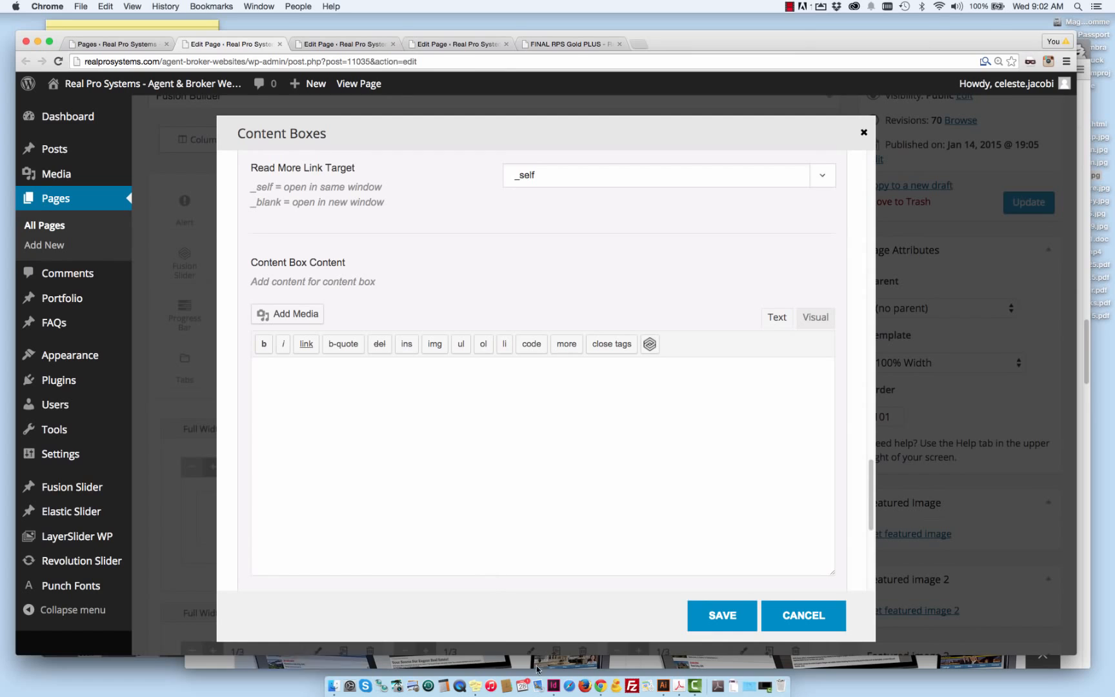
# - Copy the entire Stickies note and paste its heading, separator and iframe code into the Content Box Content in Text mode
pyautogui.click(477, 683)
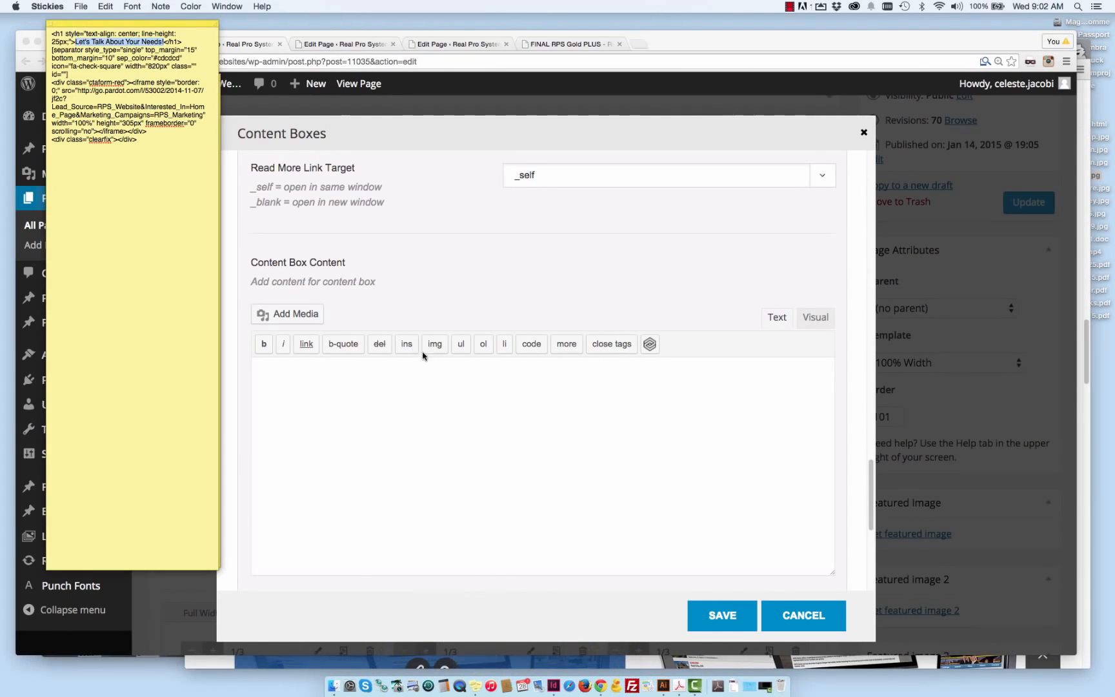
pyautogui.press('super+a')
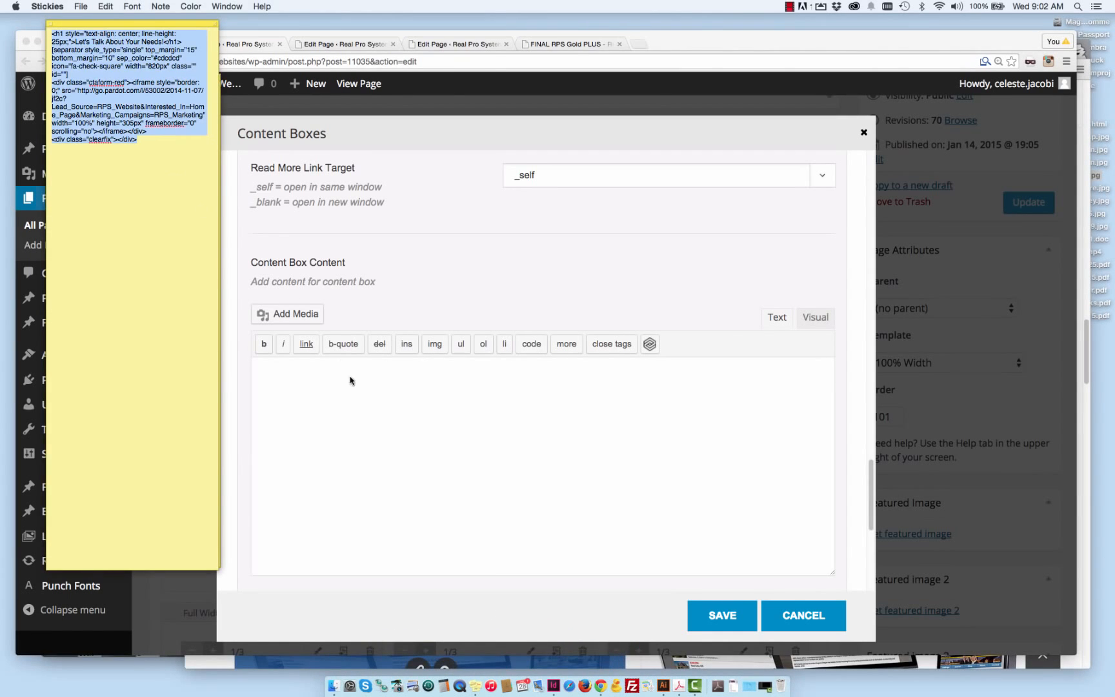
pyautogui.click(815, 323)
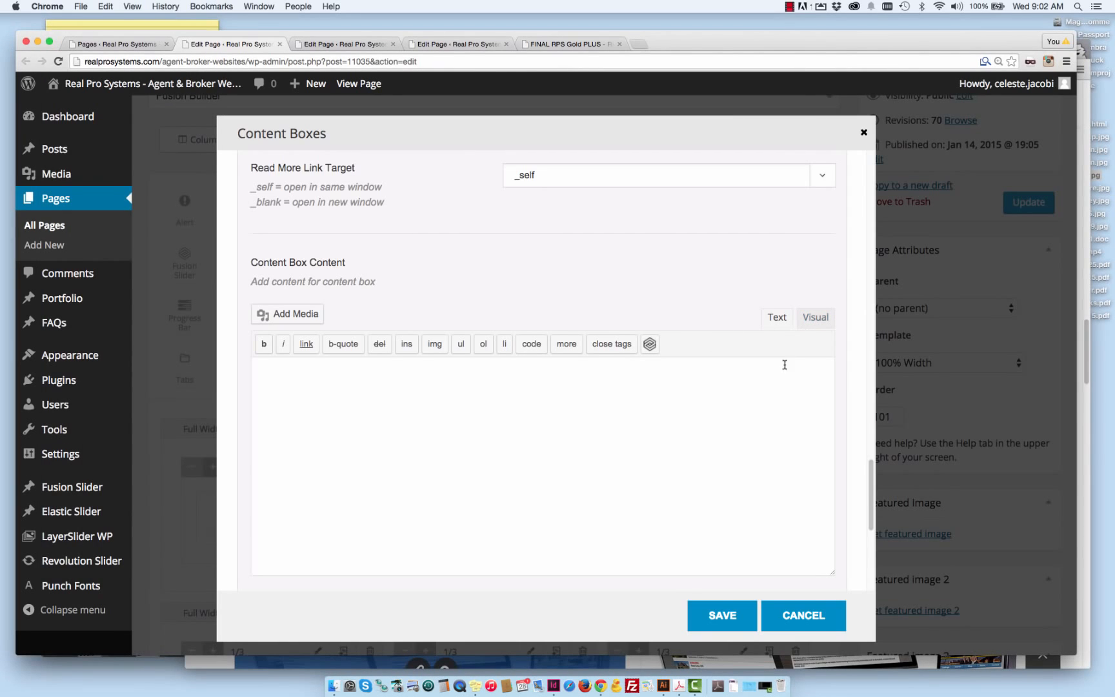
pyautogui.write('<h1 style="text-align: center; line-height:25px;">Let\'s Talk About Your Needs!</h1> [separator style_type="single" top_margin="15" bottom_margin="10" sep_color="#cdcdcd" icon="fa-check-square" width="820px" class="" id=""] <div class="ctaform-red"><iframe style="border: 0;" src="http://go.pardot.com/l/53002/2014-11-07/jf2c?Lead_Source=RPS_Website&Interested_In=Home_Page&Marketing_Campaigns=RPS_Marketing" width="100%" height="305px" frameborder="0" scrolling="no"></iframe></div> <div class="clearfix"></div>')
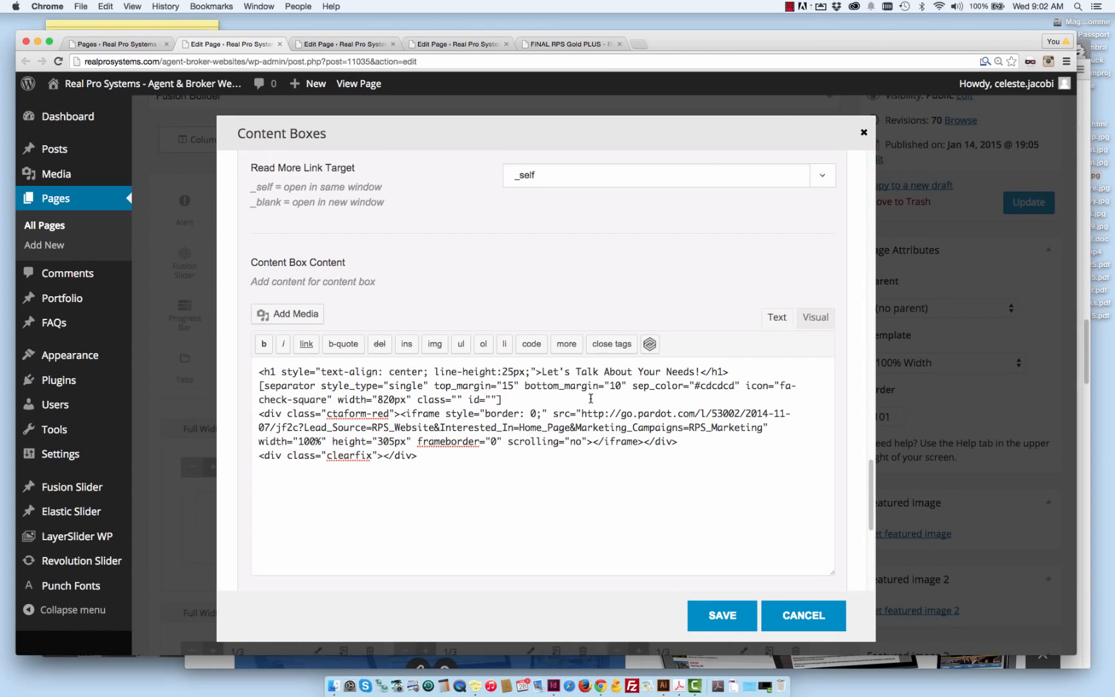
# - Highlight the h1 heading and separator shortcode lines in the pasted code to point them out
pyautogui.moveTo(530, 413); pyautogui.dragTo(275, 370)
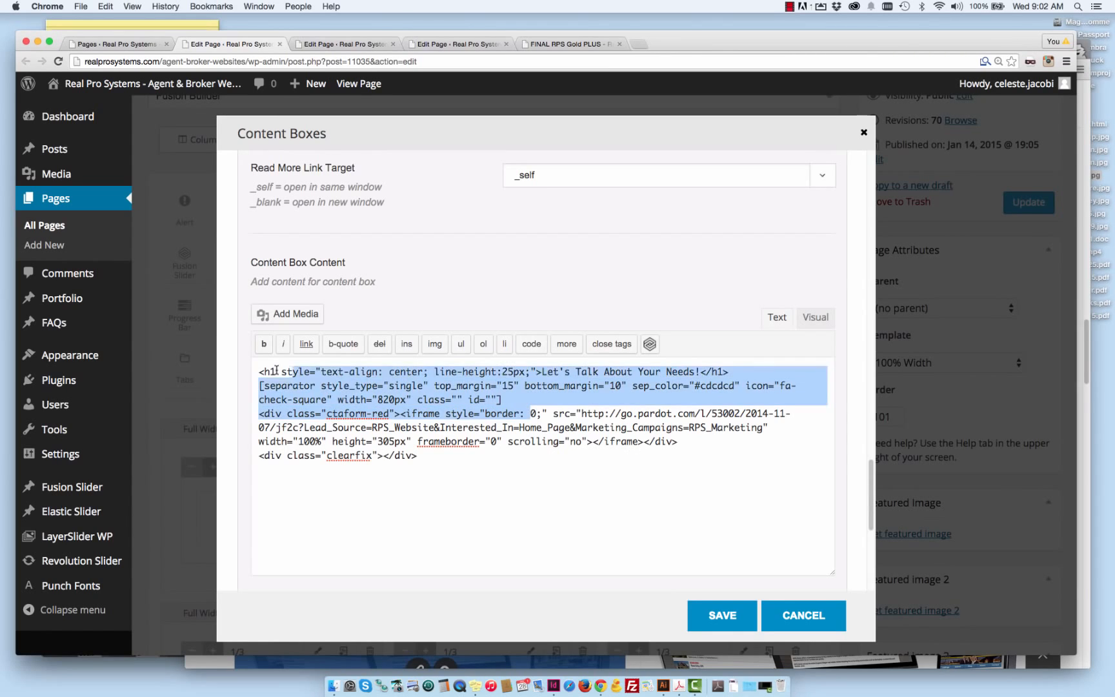
pyautogui.click(313, 376)
pyautogui.moveTo(505, 398); pyautogui.dragTo(261, 371)
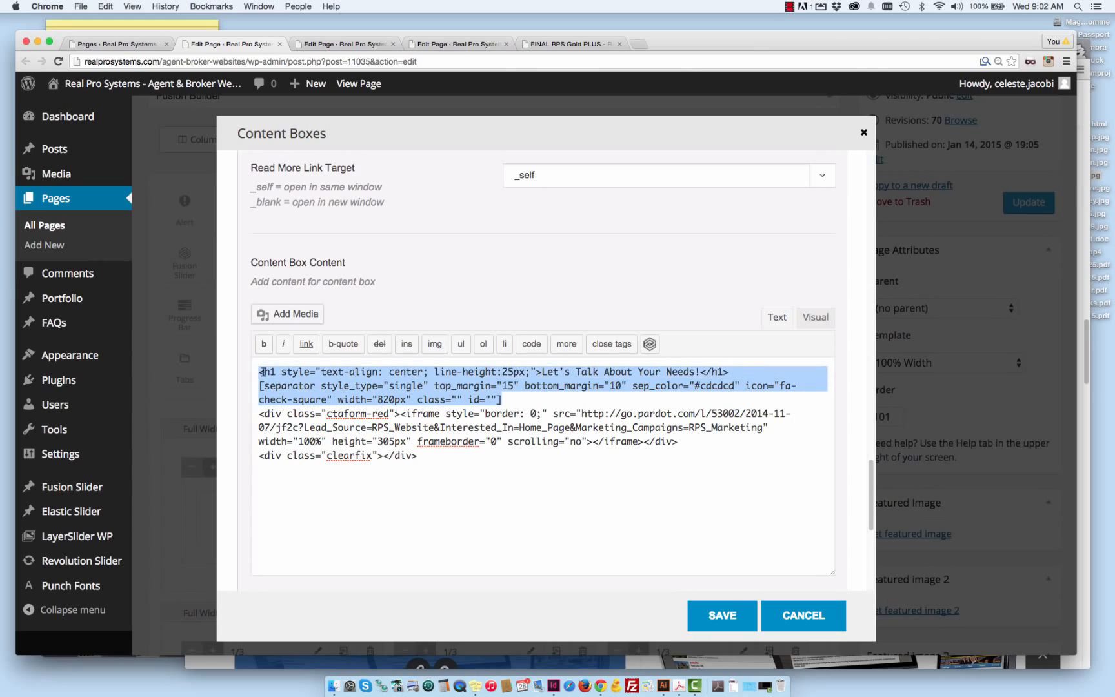
pyautogui.click(312, 373)
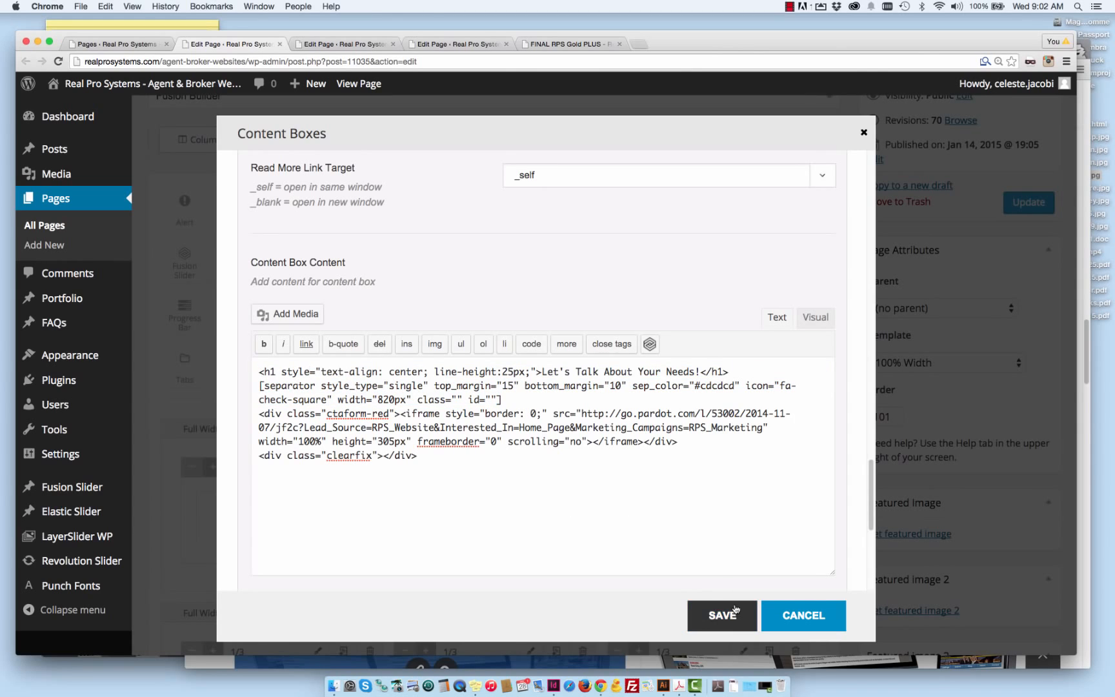
# - Show the pasted content in Visual mode and point out the "Let's Talk About Your Needs!" heading
pyautogui.click(816, 317)
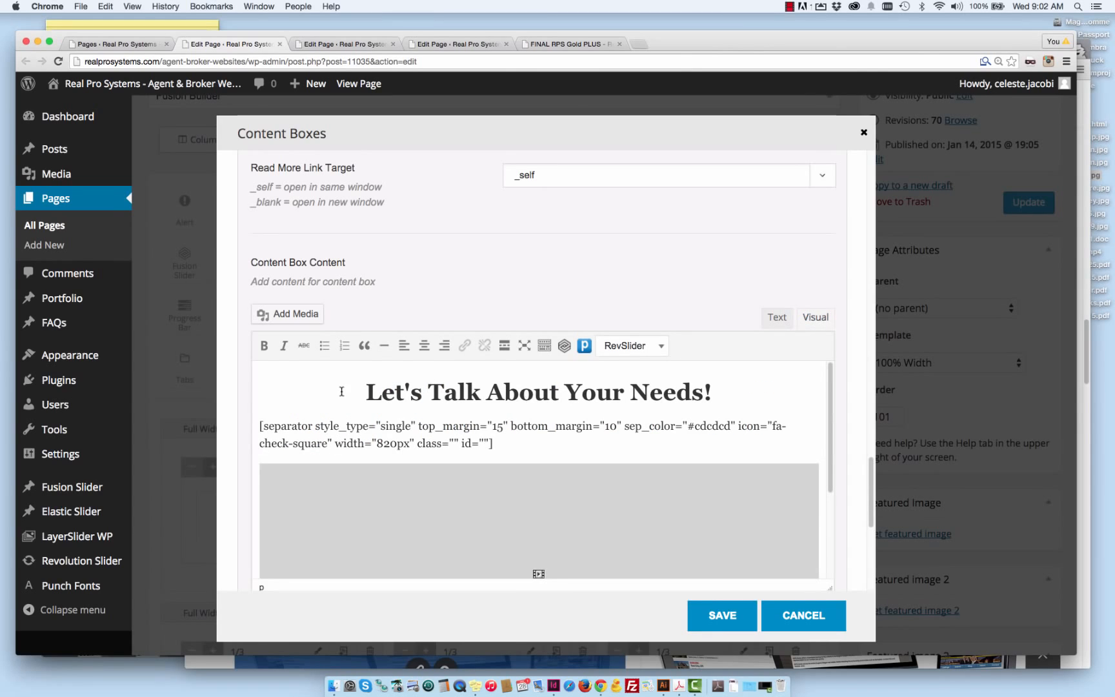
pyautogui.moveTo(349, 394); pyautogui.dragTo(695, 398)
pyautogui.click(737, 399)
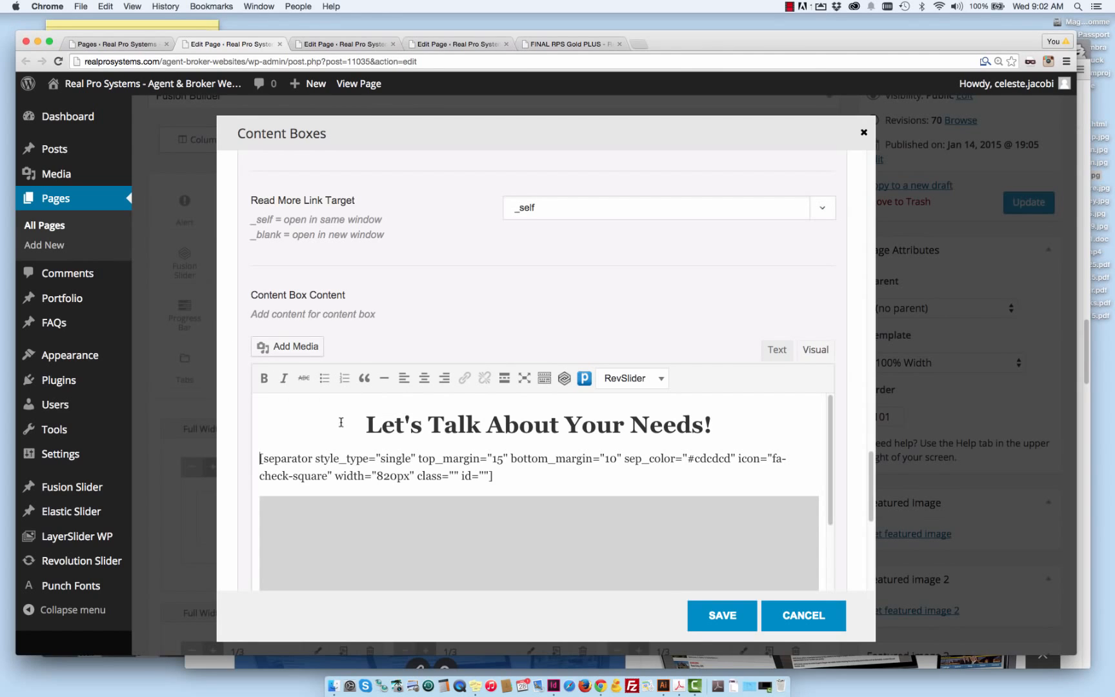
# - Open the content editor's Insert Media window to view the Media Library, and close it without inserting anything
pyautogui.scroll(-2, 617, 321)
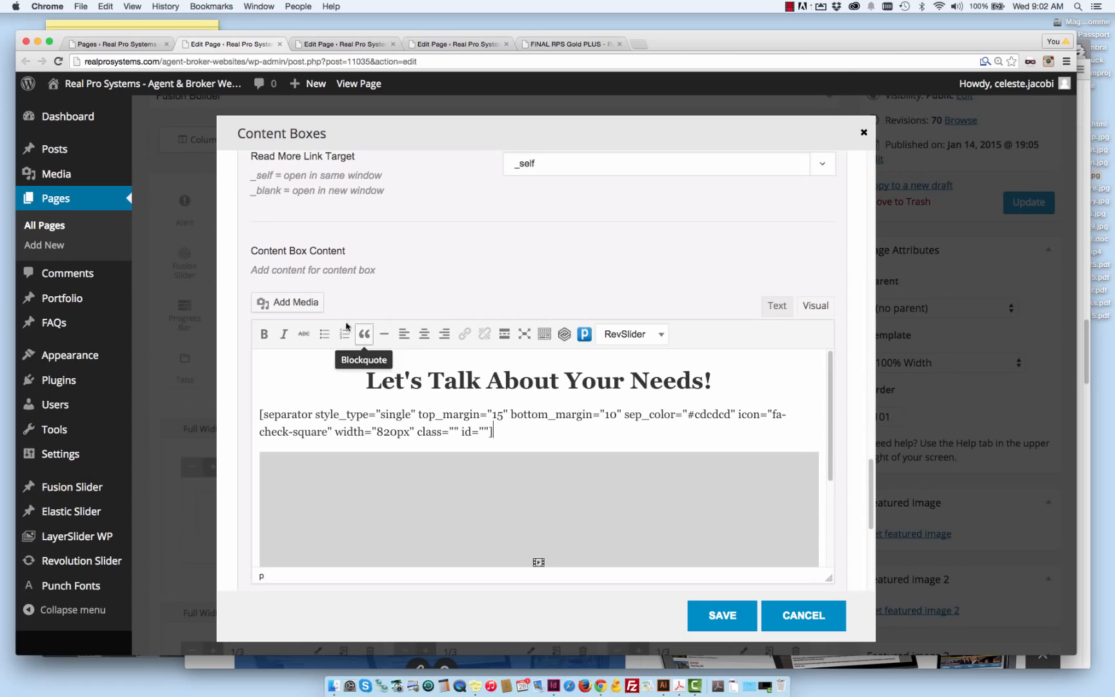
pyautogui.click(299, 301)
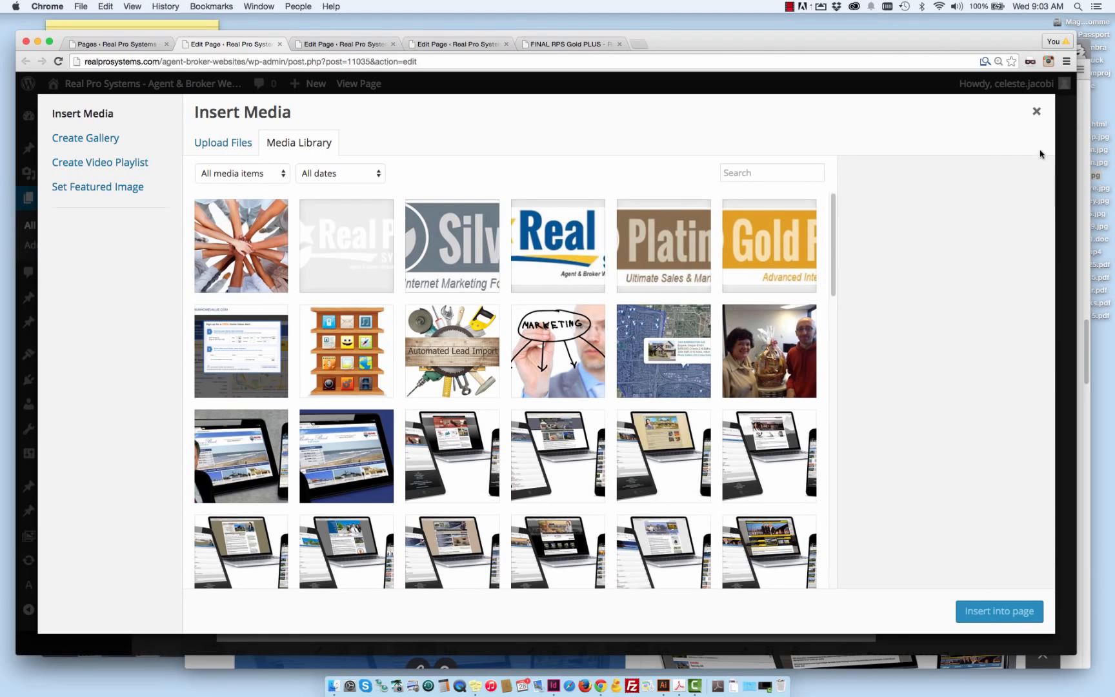
pyautogui.click(1036, 112)
# - View the RevSlider shortcode choices in the content editor and close the list without choosing one
pyautogui.scroll(-1, 727, 406)
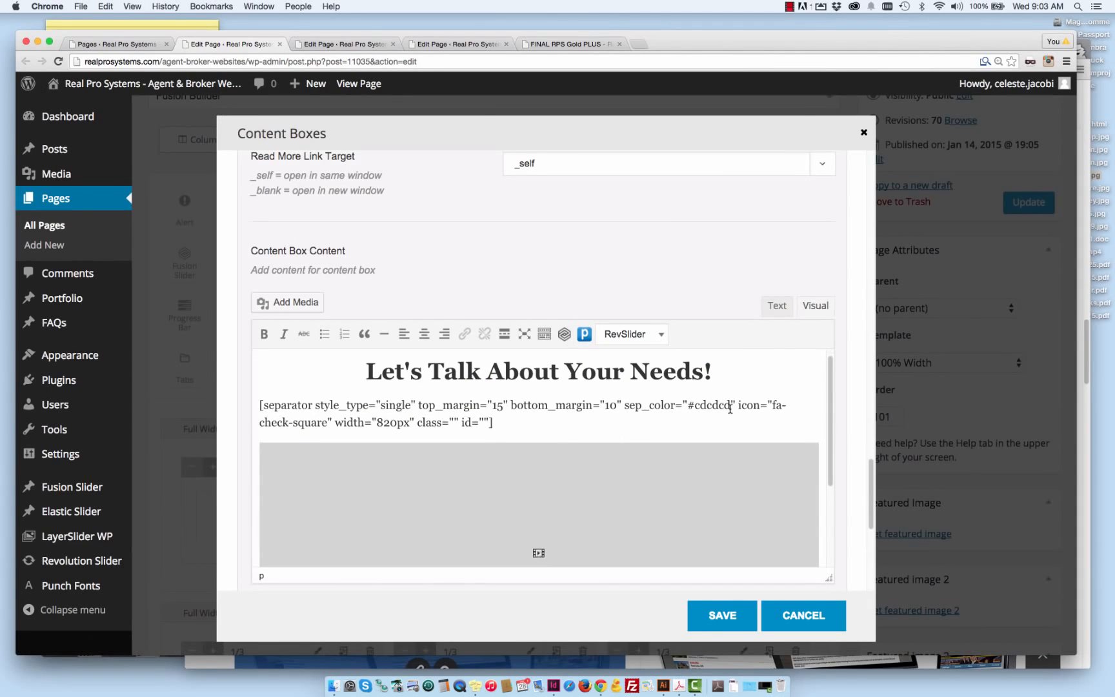
pyautogui.scroll(3, 729, 408)
pyautogui.scroll(-3, 840, 337)
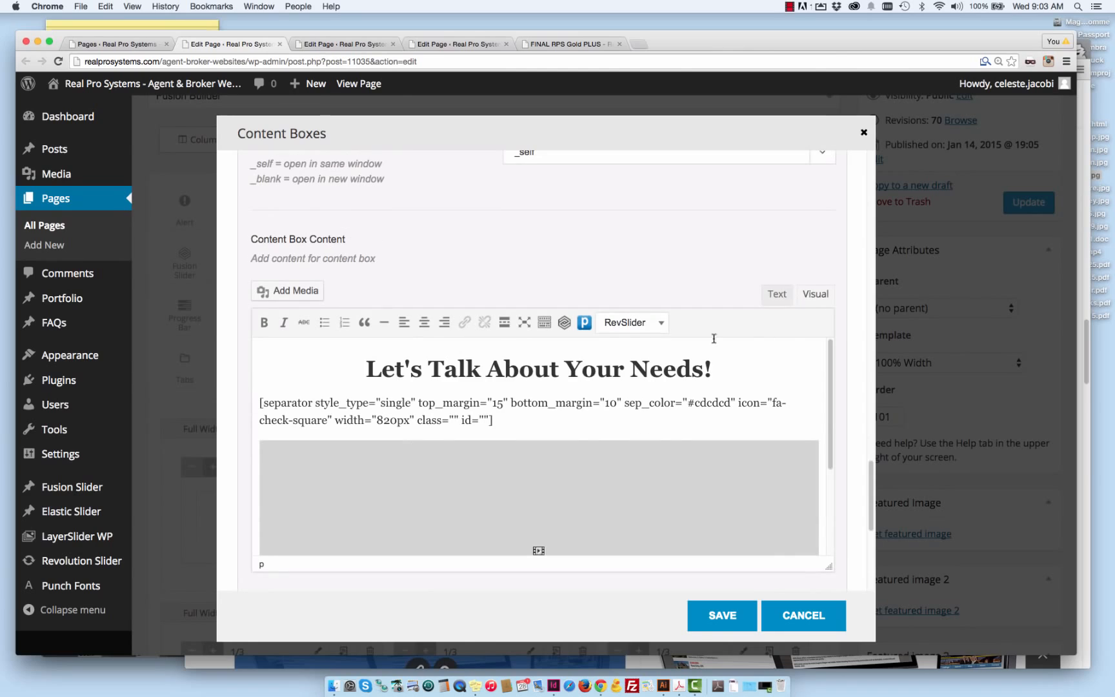
pyautogui.click(656, 324)
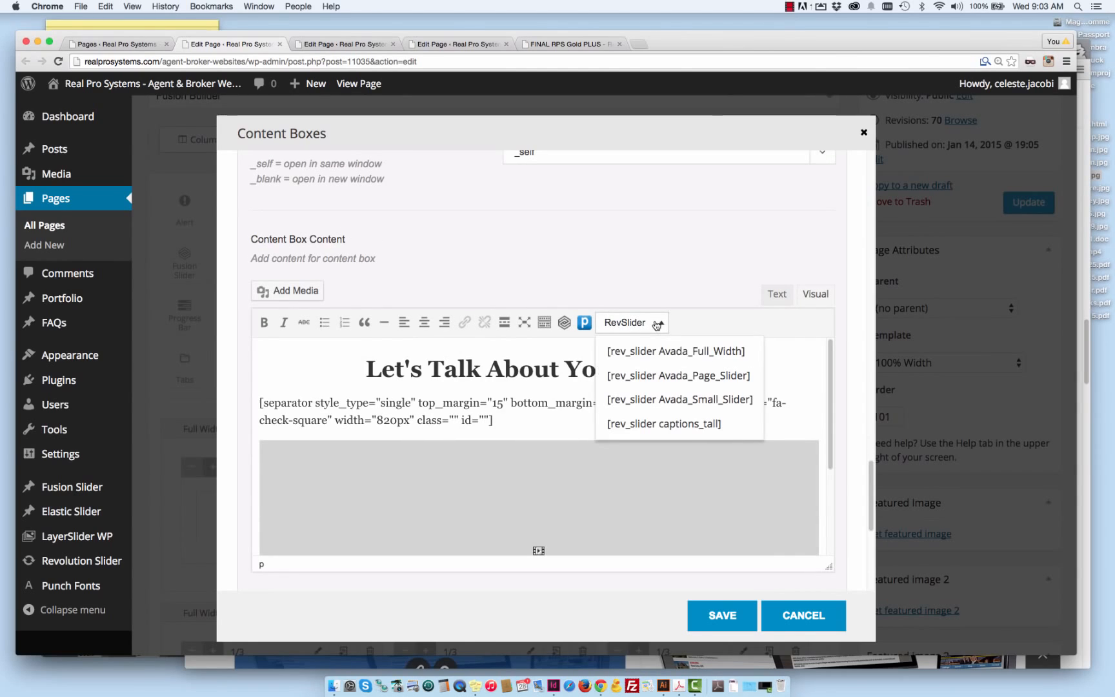
pyautogui.click(651, 281)
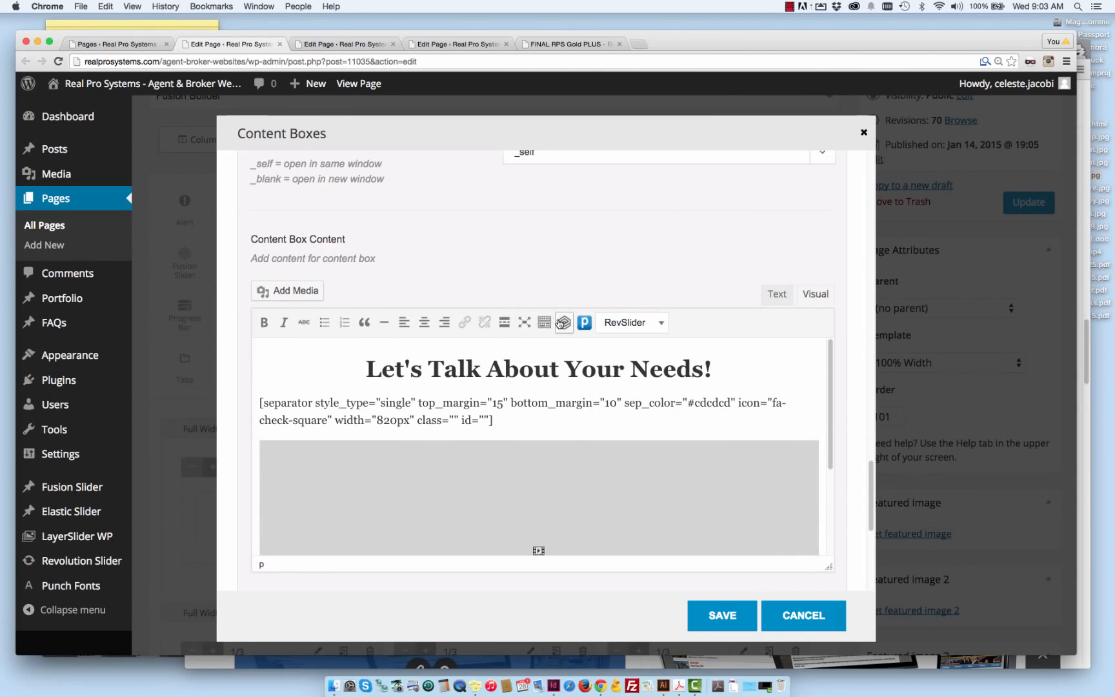
# - Open Fusion Shortcodes from the content editor, view the available shortcodes, and close the window without choosing one
pyautogui.click(564, 322)
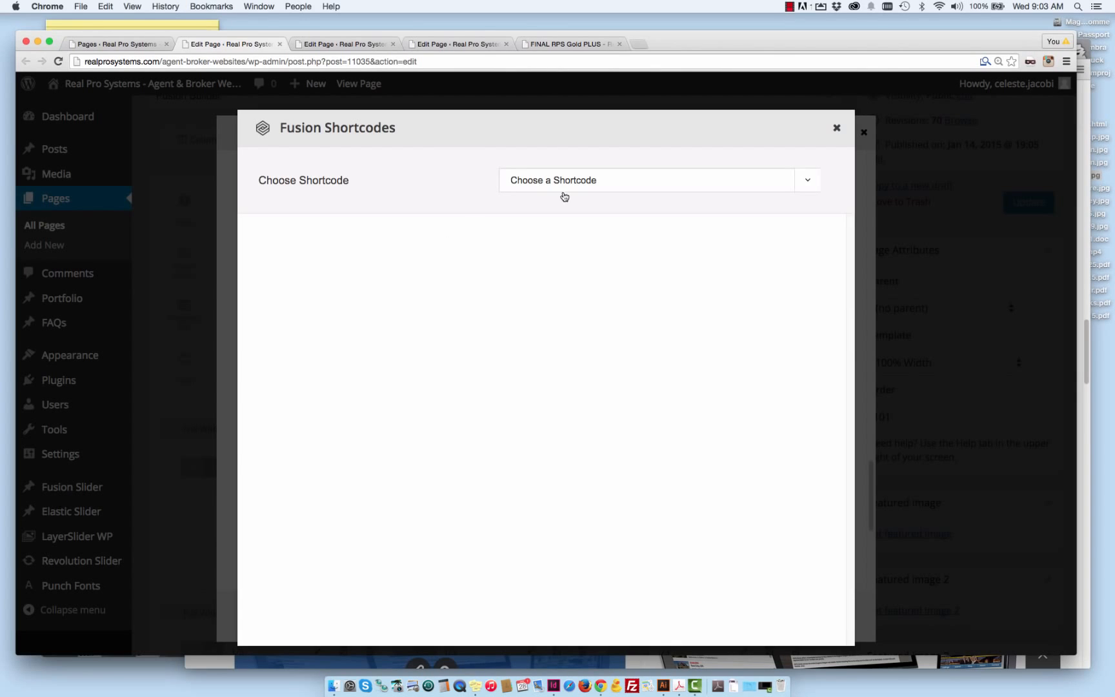
pyautogui.click(781, 193)
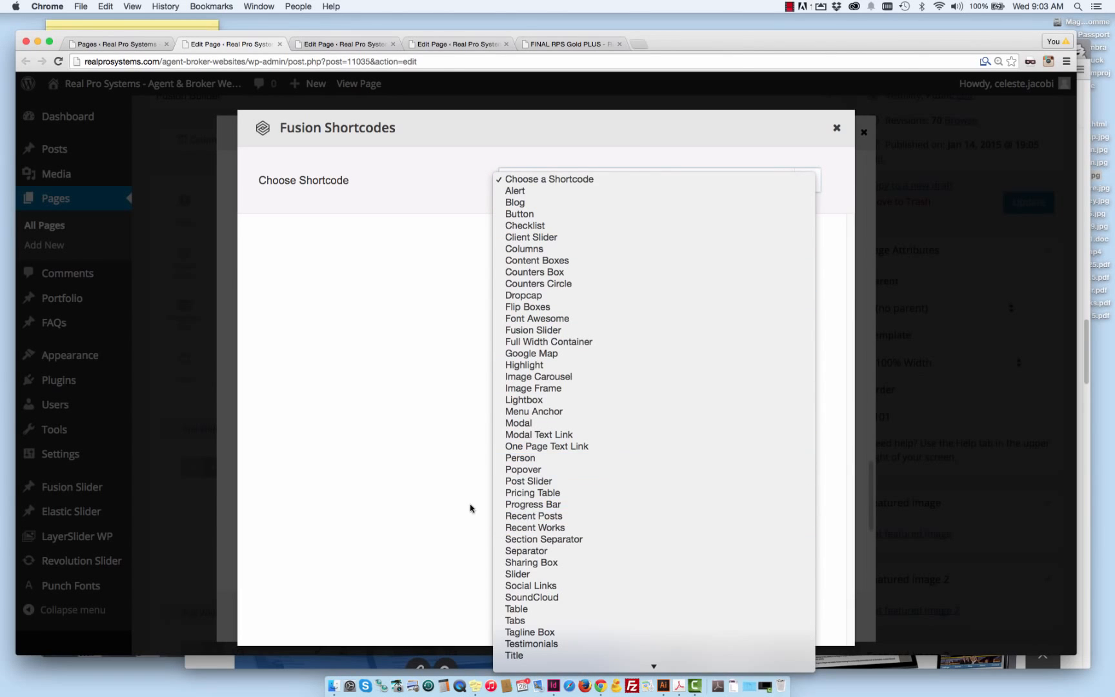
pyautogui.click(437, 503)
pyautogui.click(837, 128)
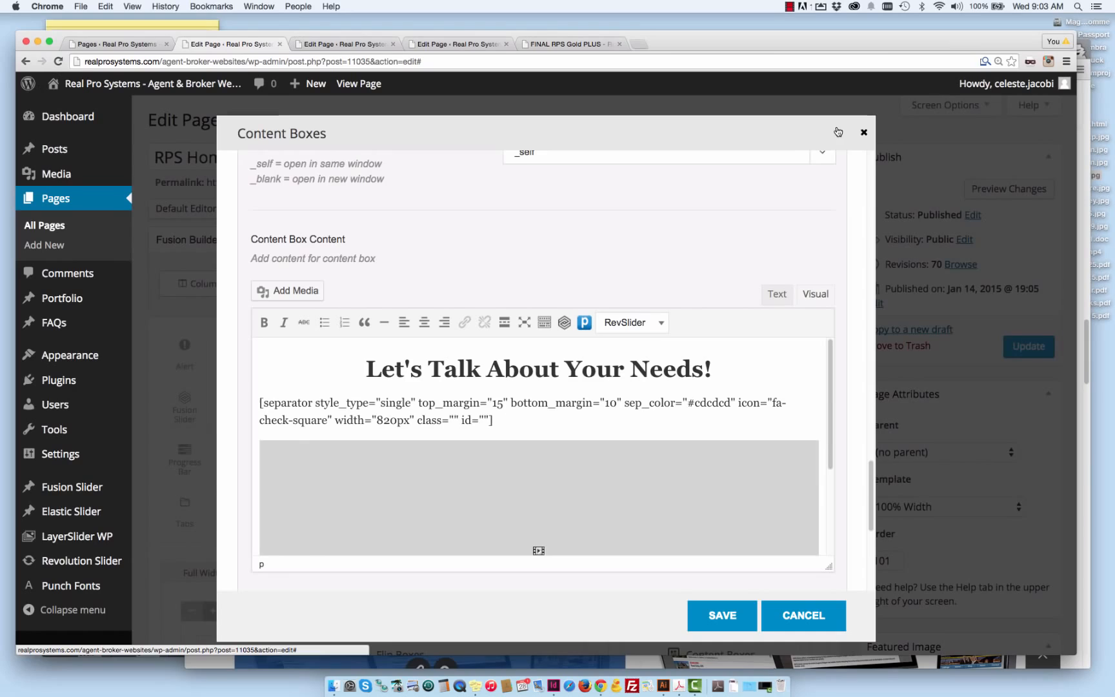
# - Check the rest of the Content Box Content and save the Content Boxes element's settings
pyautogui.scroll(1, 729, 485)
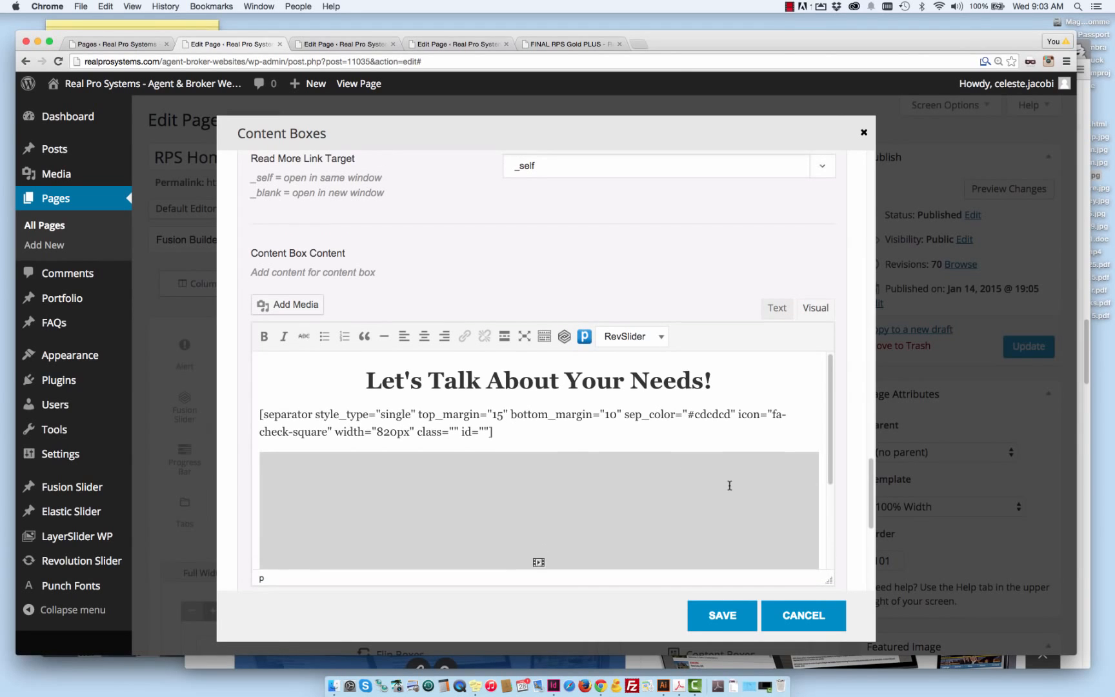
pyautogui.scroll(-2, 728, 473)
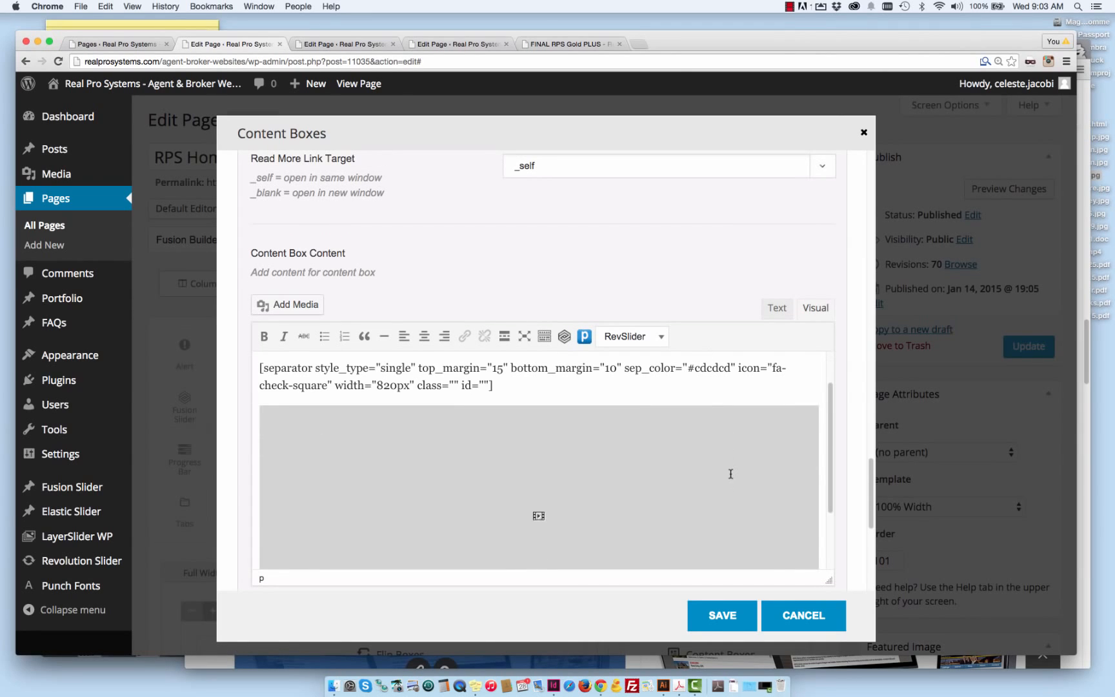
pyautogui.click(723, 614)
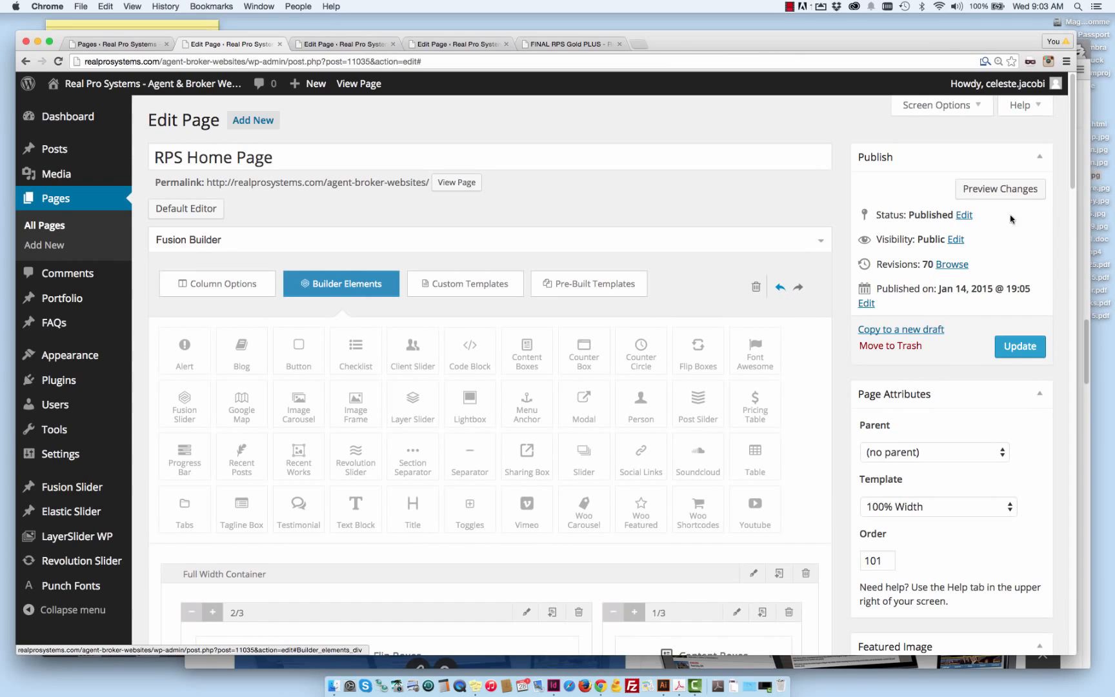
# - Preview the RPS Home Page changes and examine the Flip Boxes and the adjacent "Let's Talk About Your Needs!" content box
pyautogui.click(1006, 189)
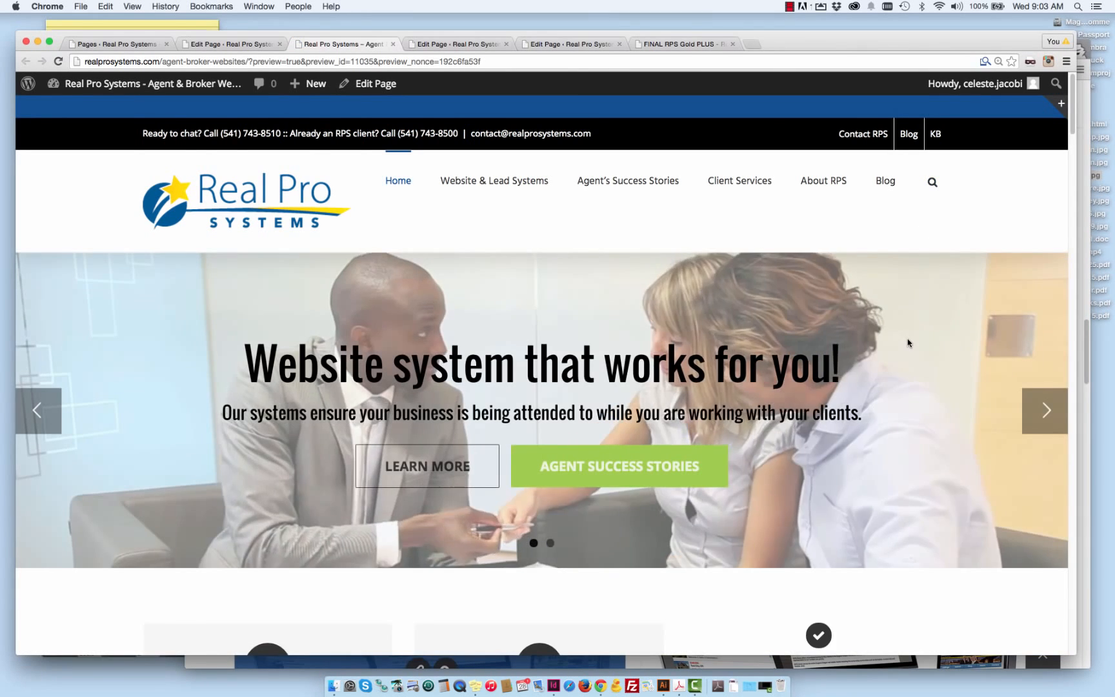
pyautogui.scroll(-10, 908, 342)
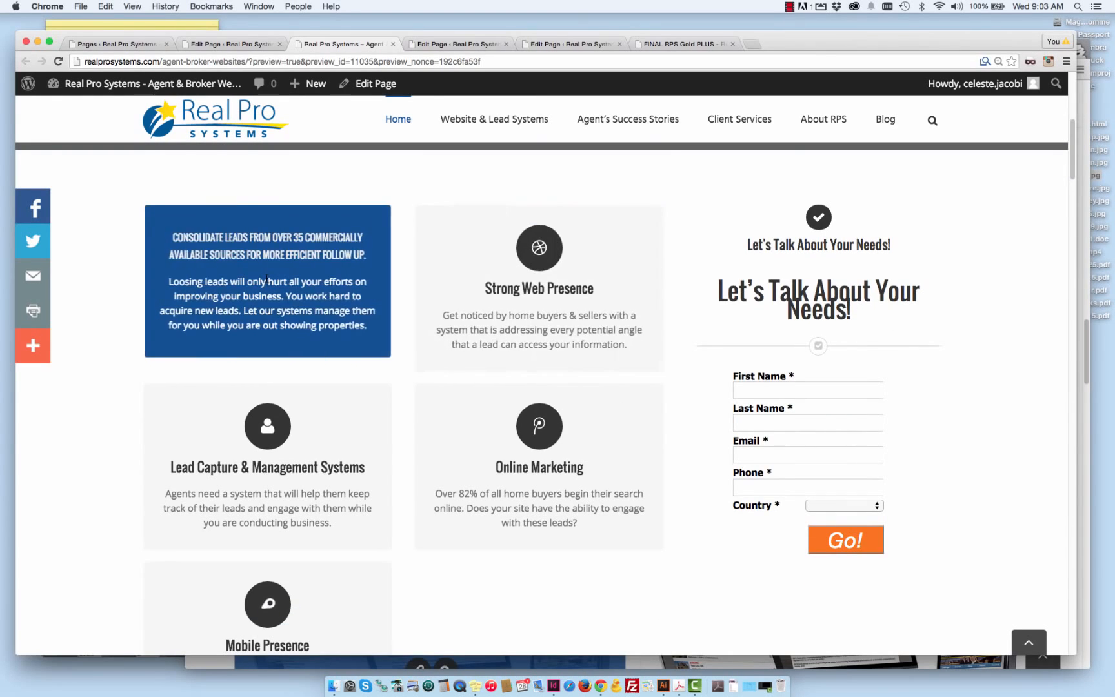
pyautogui.scroll(-2, 274, 304)
pyautogui.scroll(-1, 287, 343)
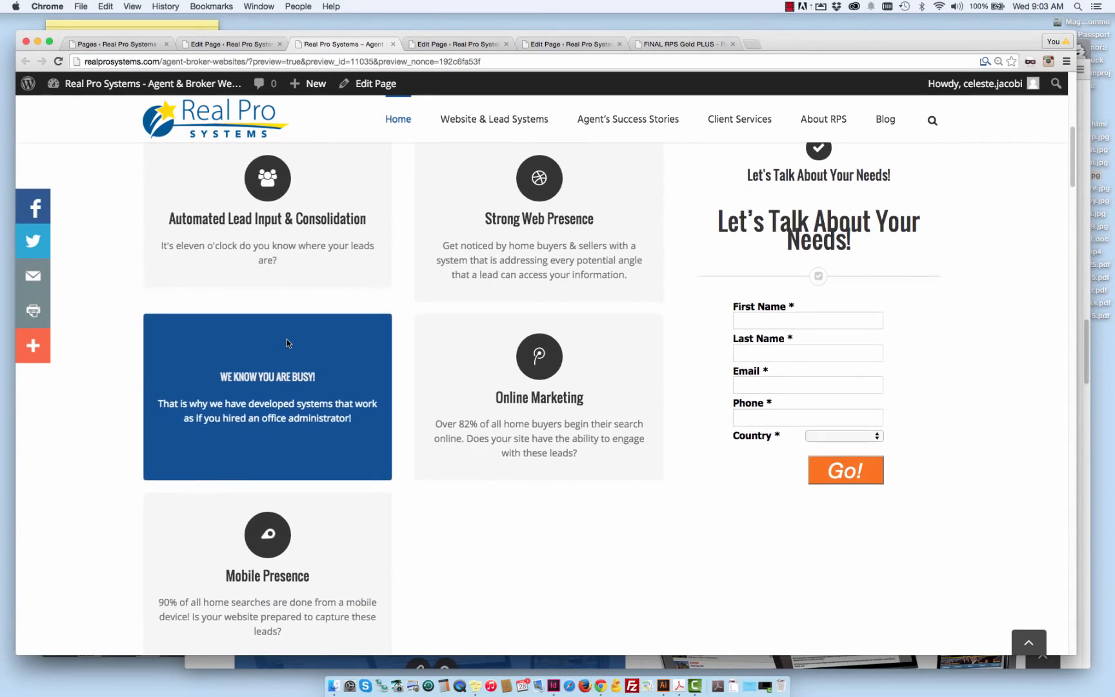
pyautogui.scroll(2, 292, 369)
pyautogui.scroll(2, 292, 369)
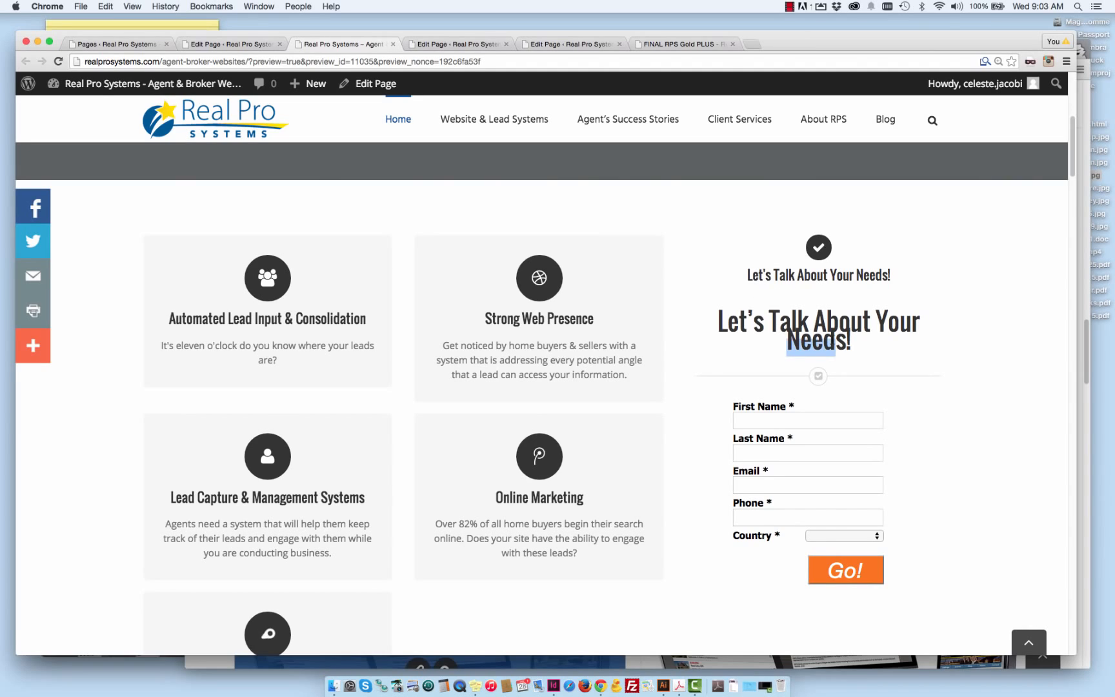
pyautogui.doubleClick(812, 275)
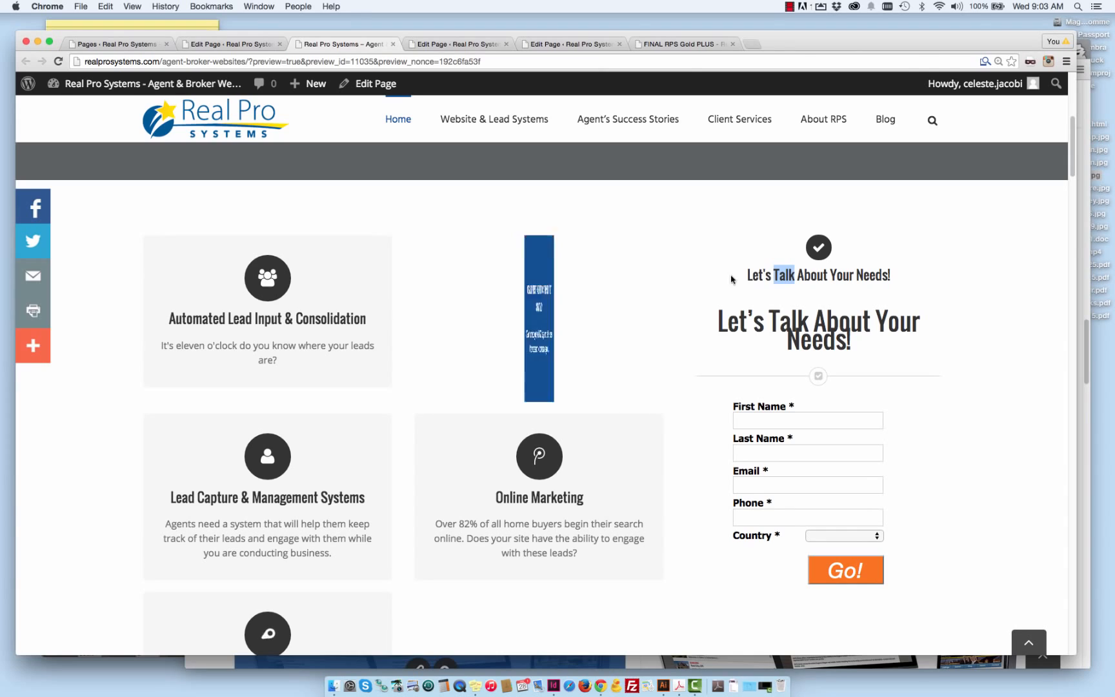
# - Return to the page editor, review the settings of the 1/3 column holding the Content Boxes, and cancel without changes
pyautogui.click(214, 44)
pyautogui.scroll(-2, 647, 229)
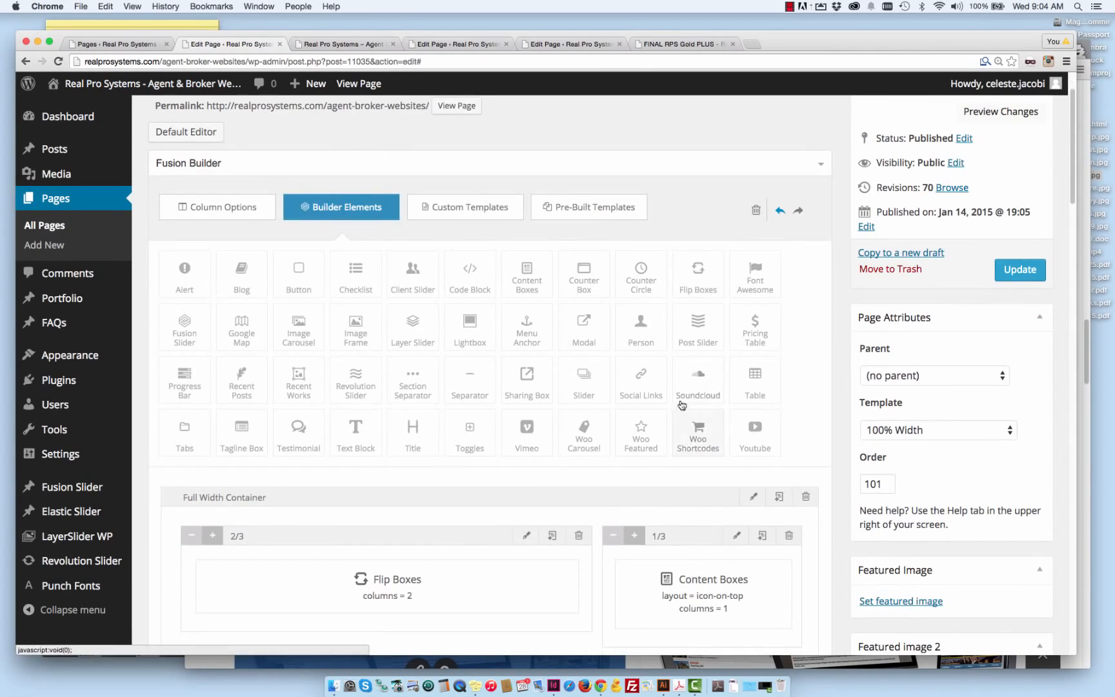
pyautogui.click(738, 535)
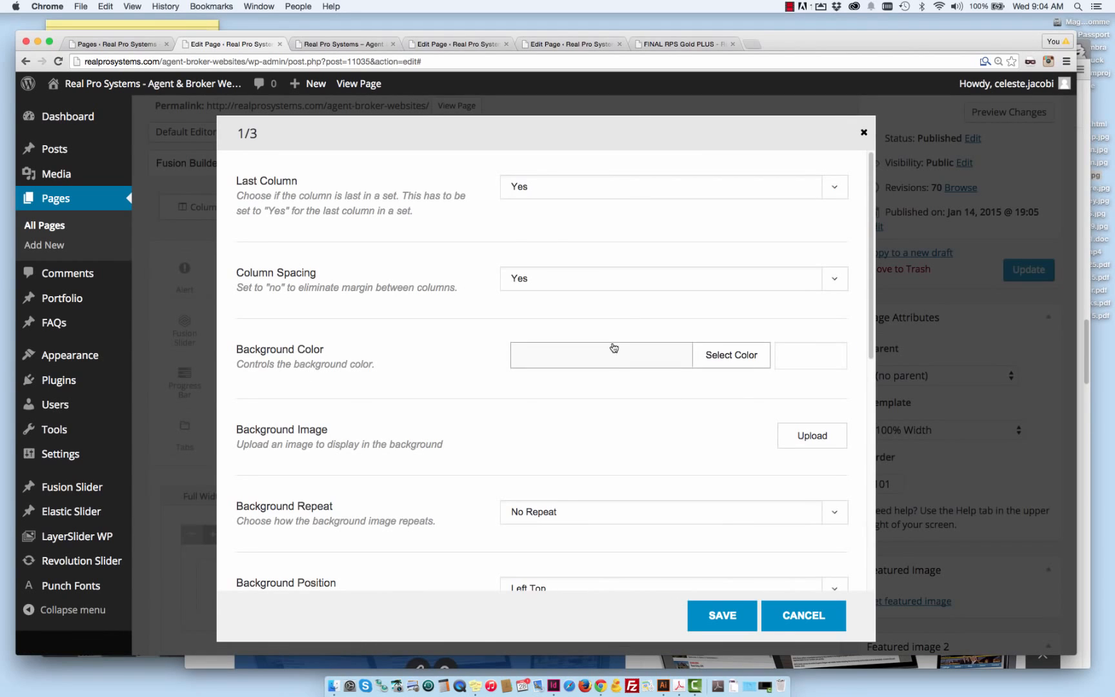
pyautogui.scroll(-10, 609, 350)
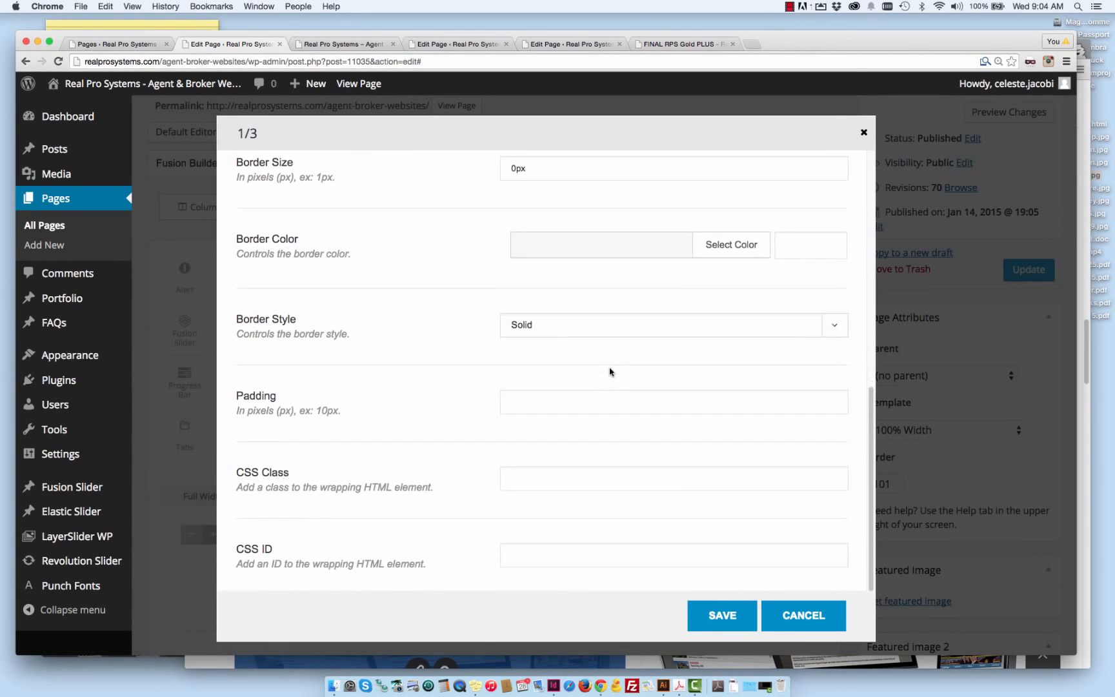
pyautogui.scroll(6, 610, 368)
pyautogui.scroll(3, 609, 372)
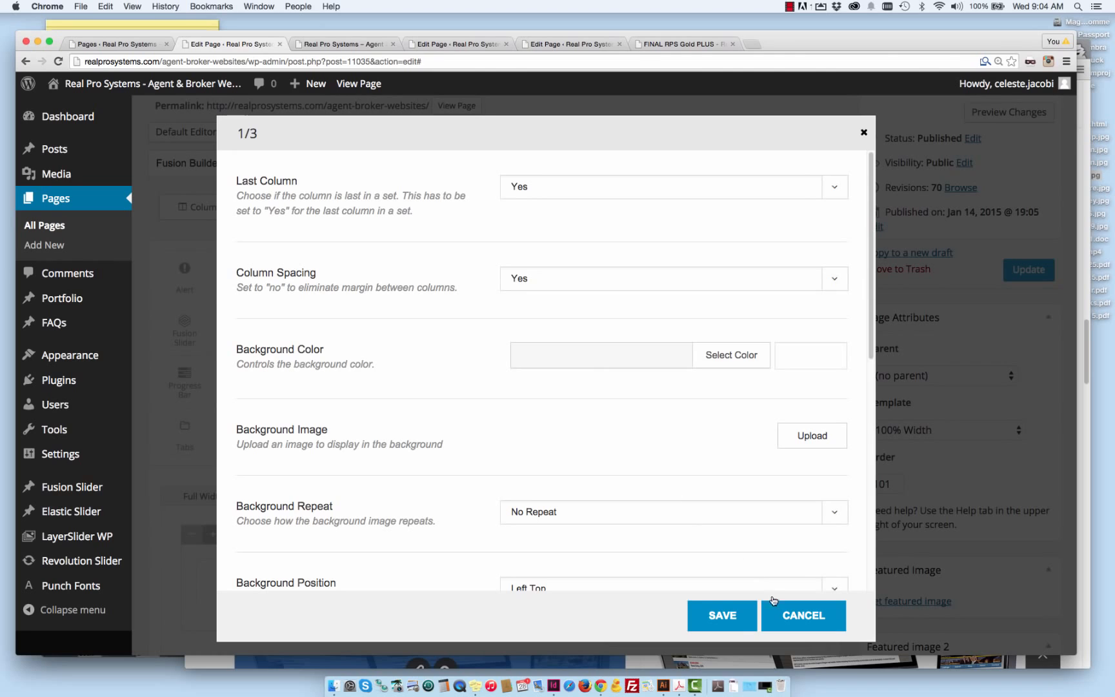
pyautogui.click(784, 613)
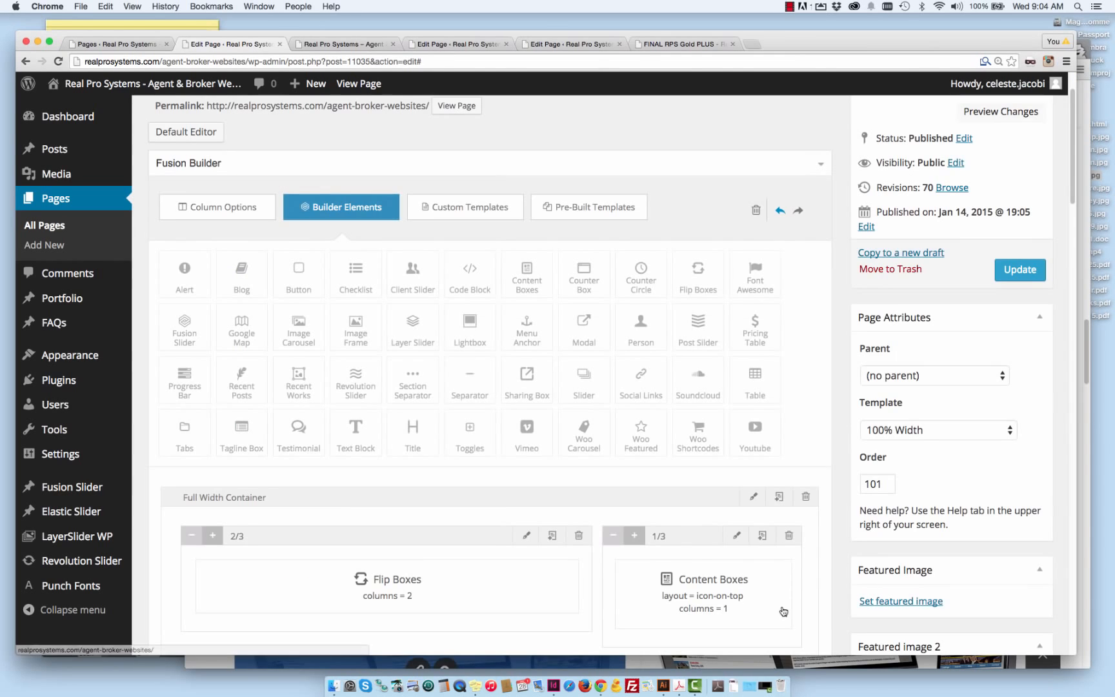
# - Open the Content Boxes element's settings for editing and expand Content Boxes Item 1
pyautogui.scroll(-3, 743, 535)
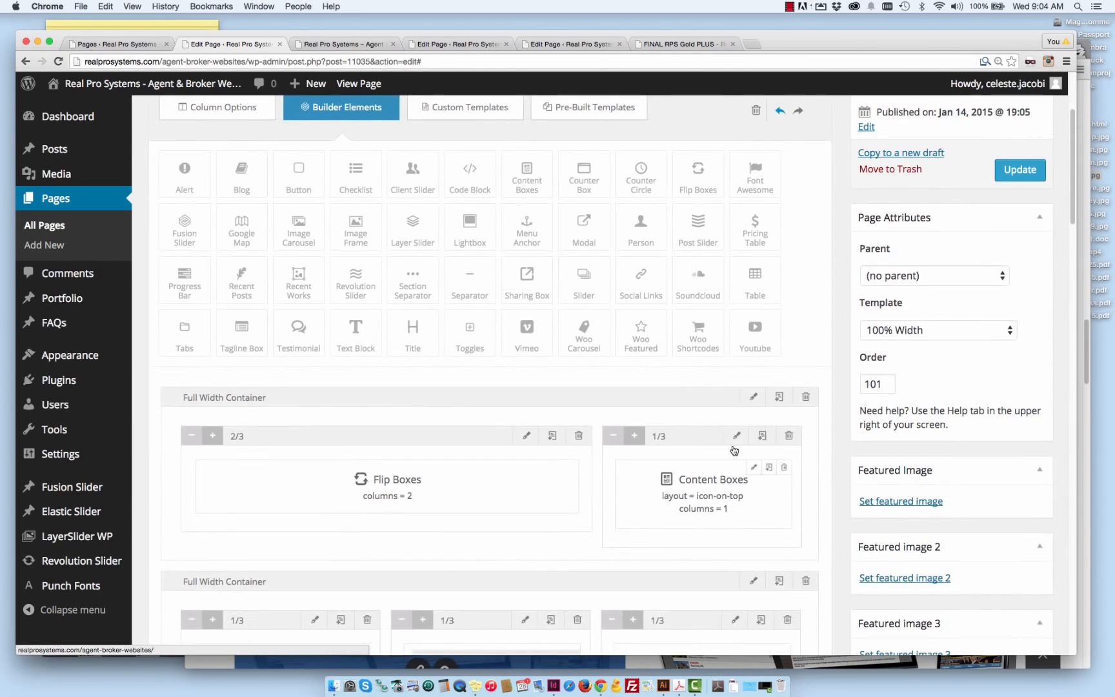
pyautogui.click(755, 470)
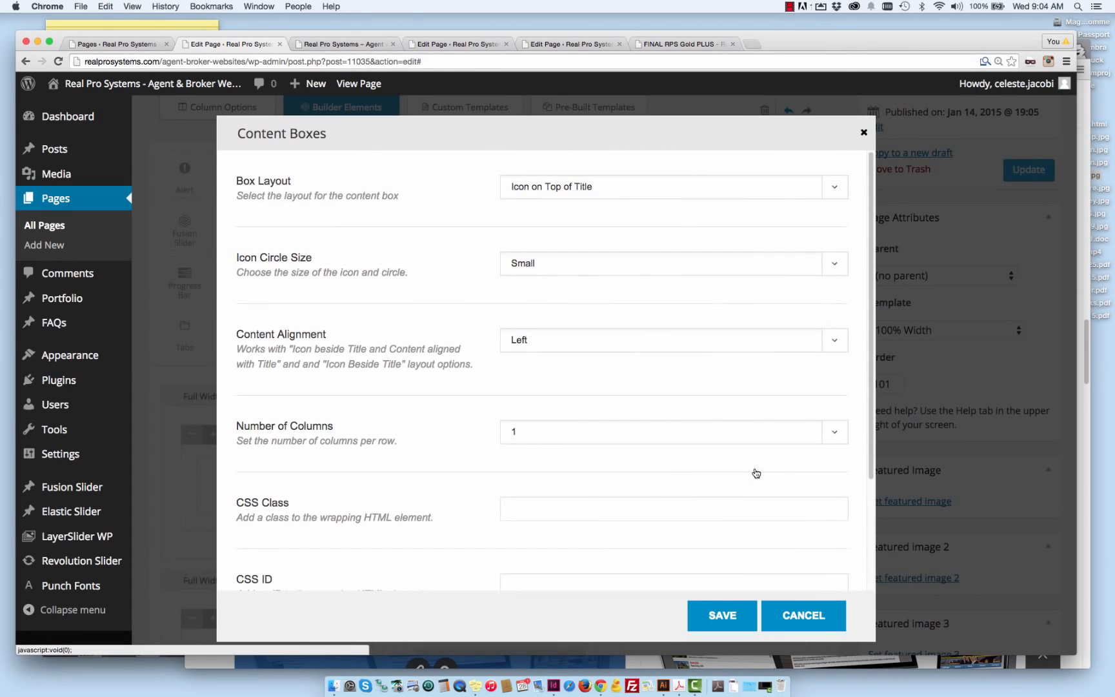
pyautogui.scroll(-2, 665, 368)
pyautogui.scroll(3, 651, 371)
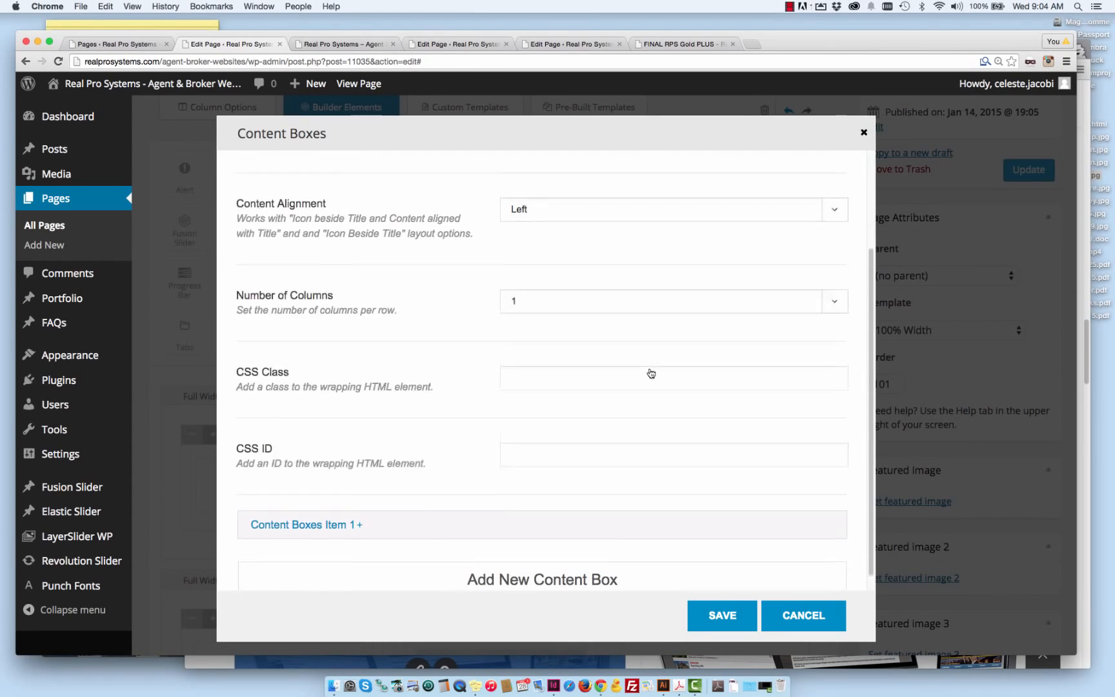
pyautogui.scroll(-1, 385, 565)
pyautogui.click(352, 545)
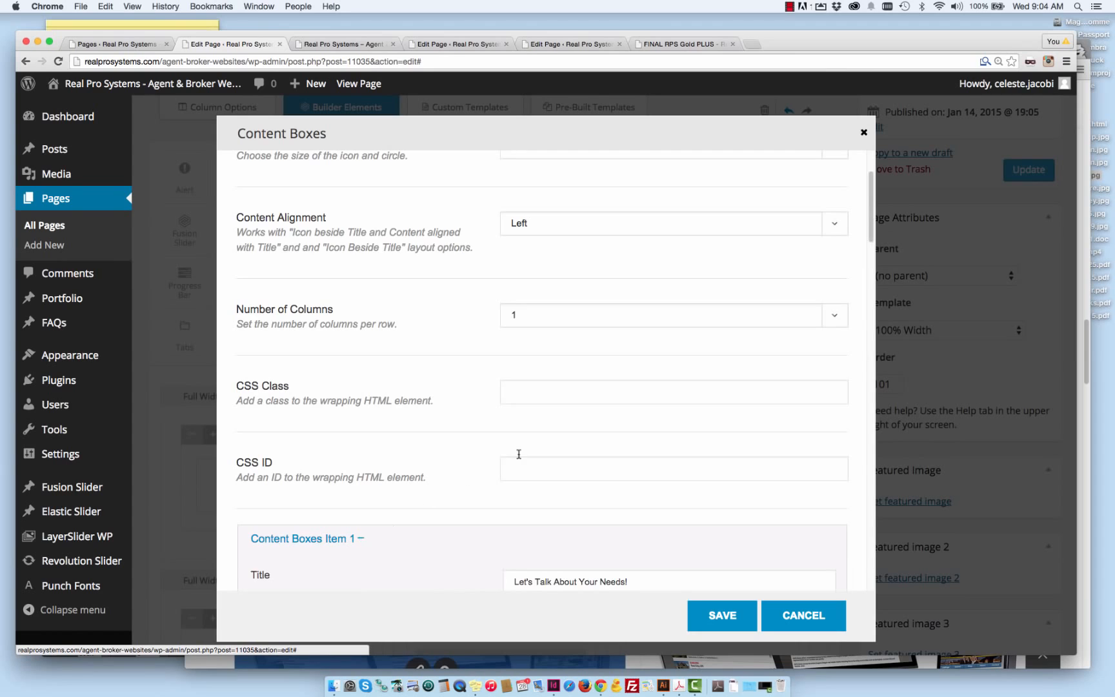
# - Set the h1 heading's line-height to 35px in the Content Box Content and save the element
pyautogui.scroll(-7, 519, 452)
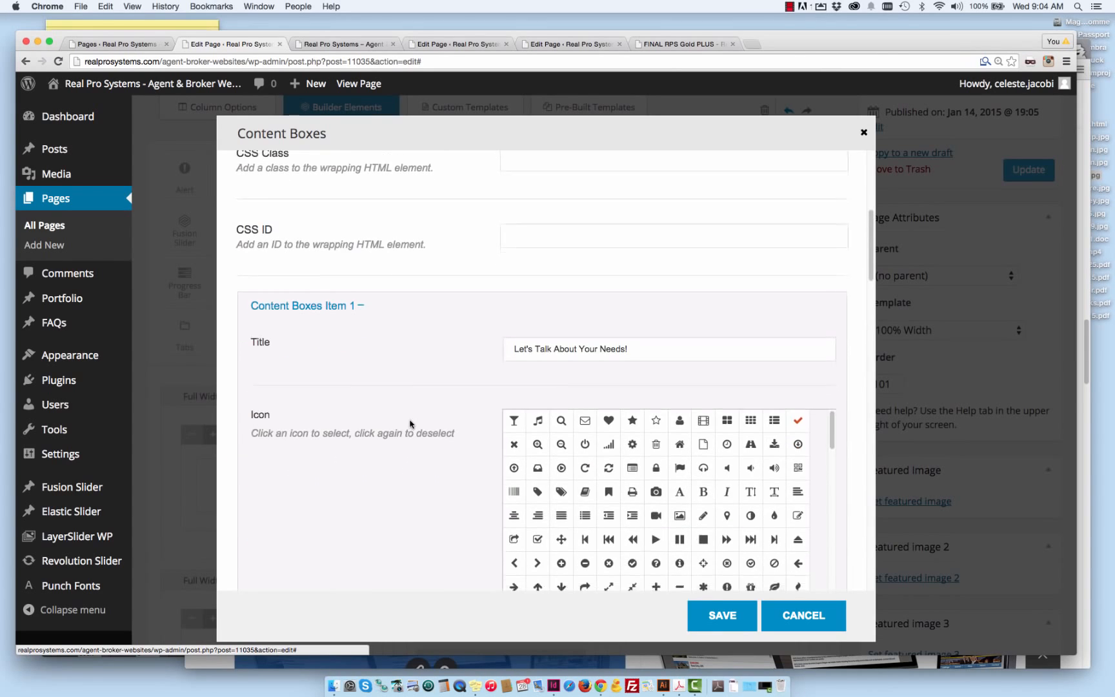
pyautogui.scroll(-9, 414, 431)
pyautogui.scroll(-20, 415, 434)
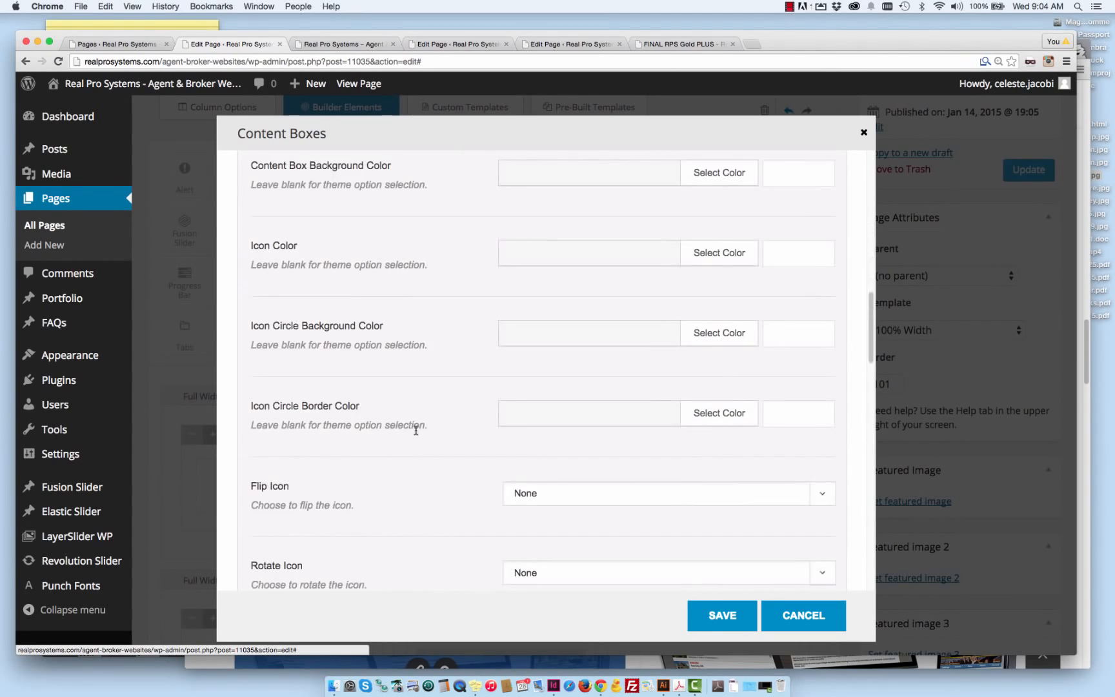
pyautogui.scroll(-9, 415, 433)
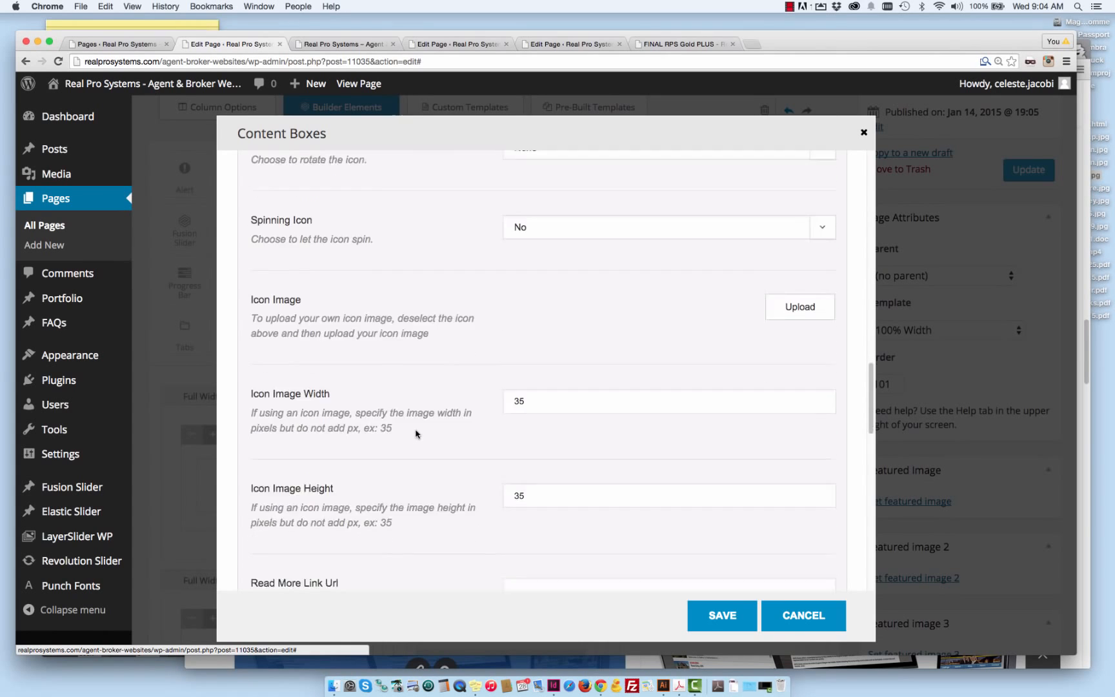
pyautogui.scroll(-7, 416, 433)
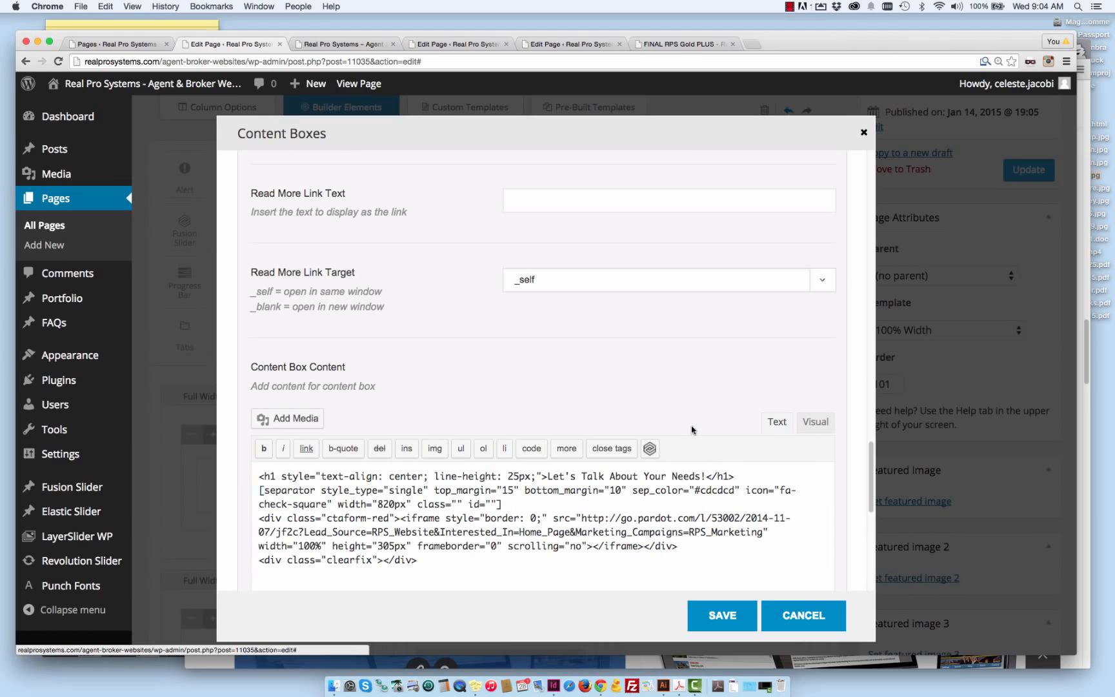
pyautogui.click(550, 480)
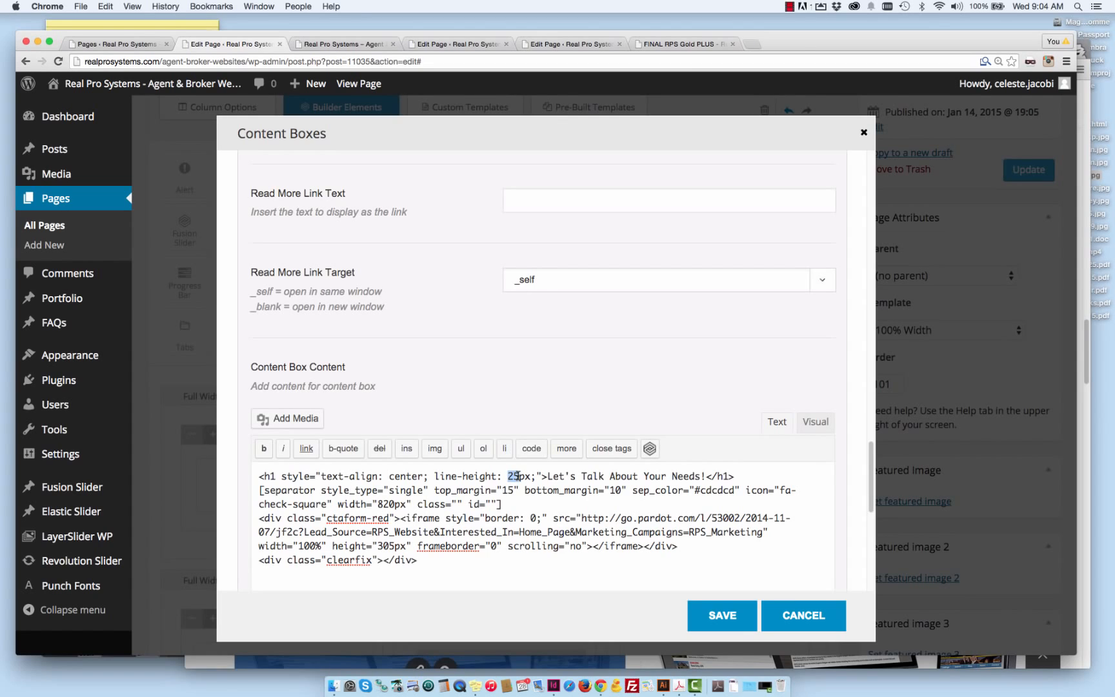
pyautogui.write('35')
pyautogui.click(696, 606)
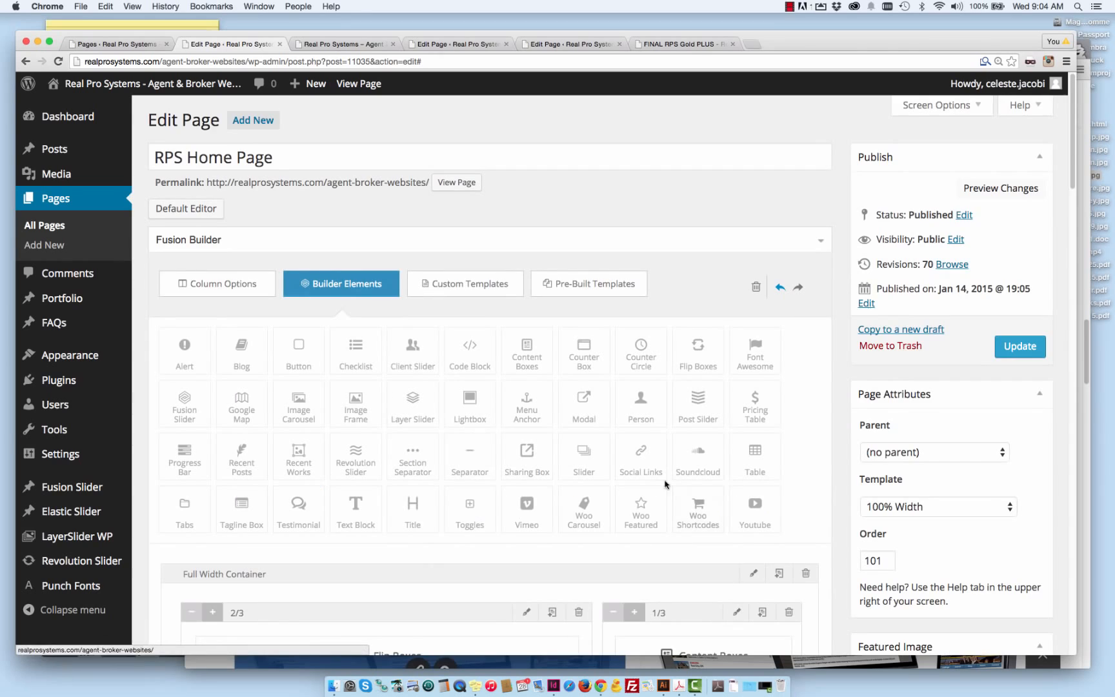
# - Preview the page changes again and examine the line spacing of the large "Let's Talk About Your Needs!" heading above the form
pyautogui.click(1005, 187)
pyautogui.click(310, 45)
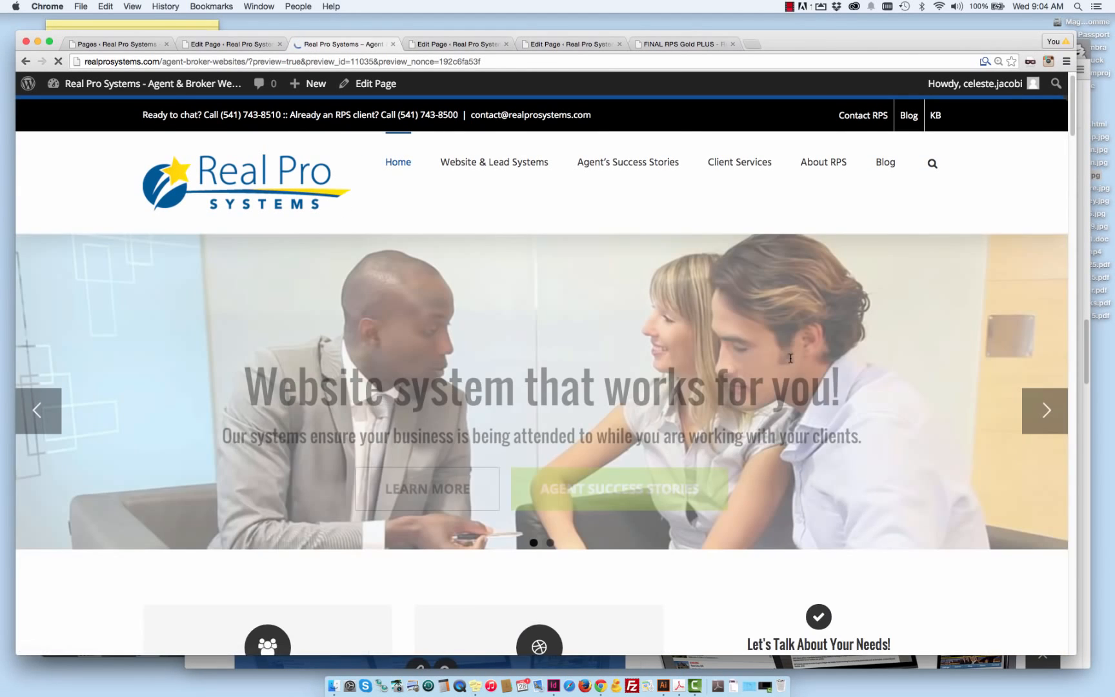
pyautogui.scroll(-5, 838, 452)
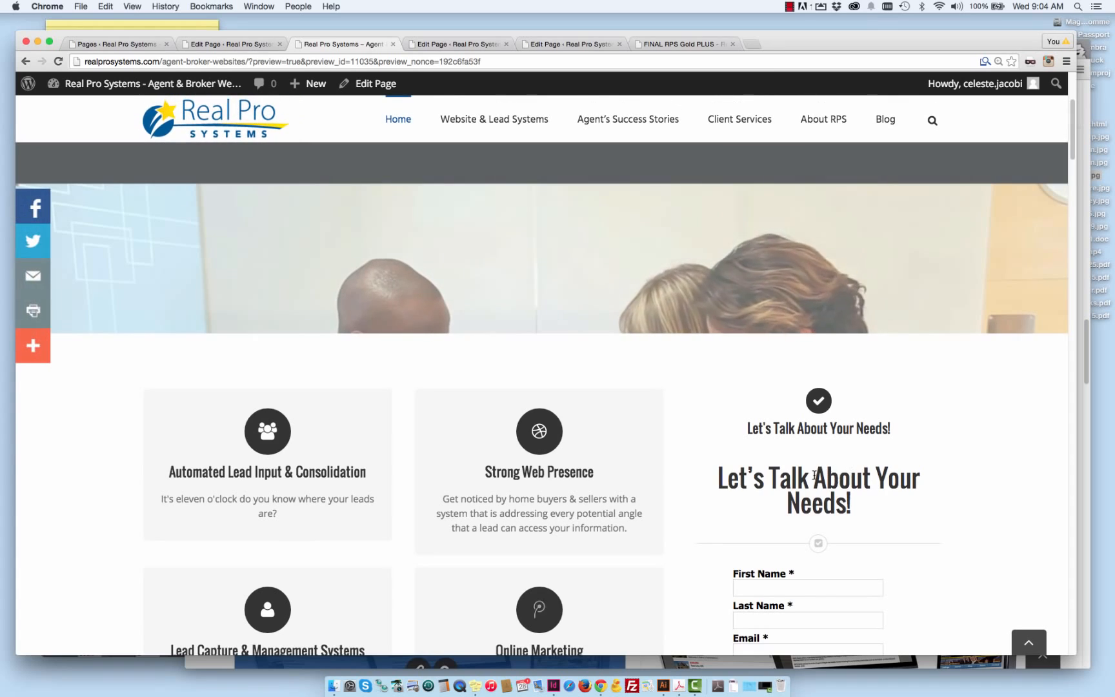
pyautogui.moveTo(814, 480); pyautogui.dragTo(834, 497)
pyautogui.click(825, 479)
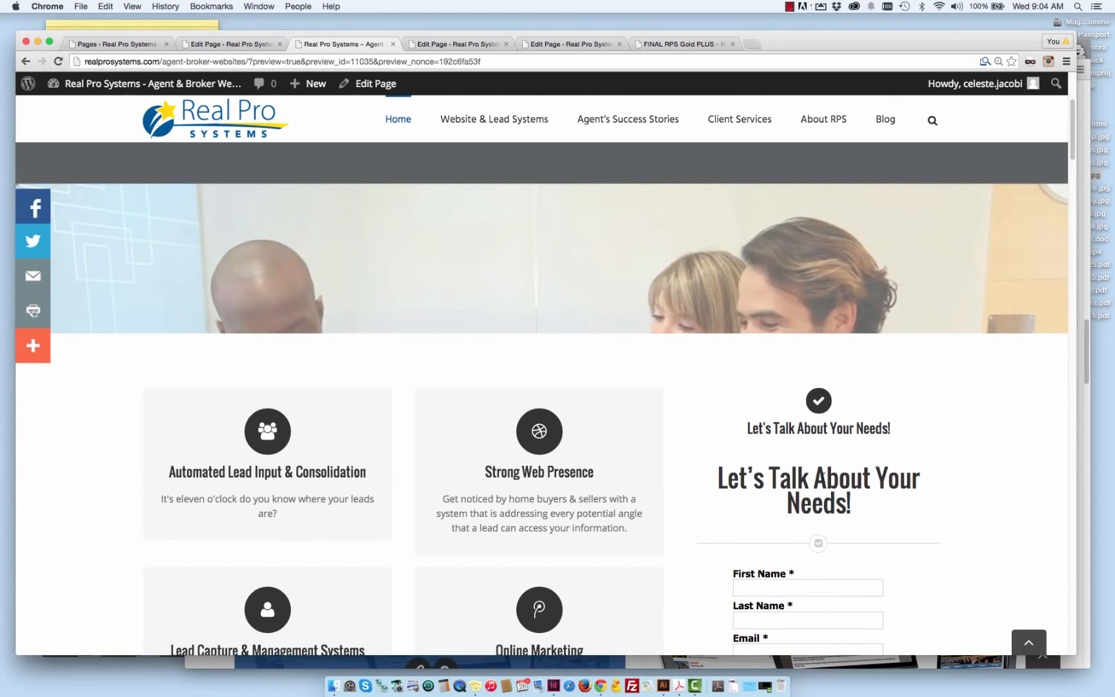
pyautogui.scroll(-3, 888, 444)
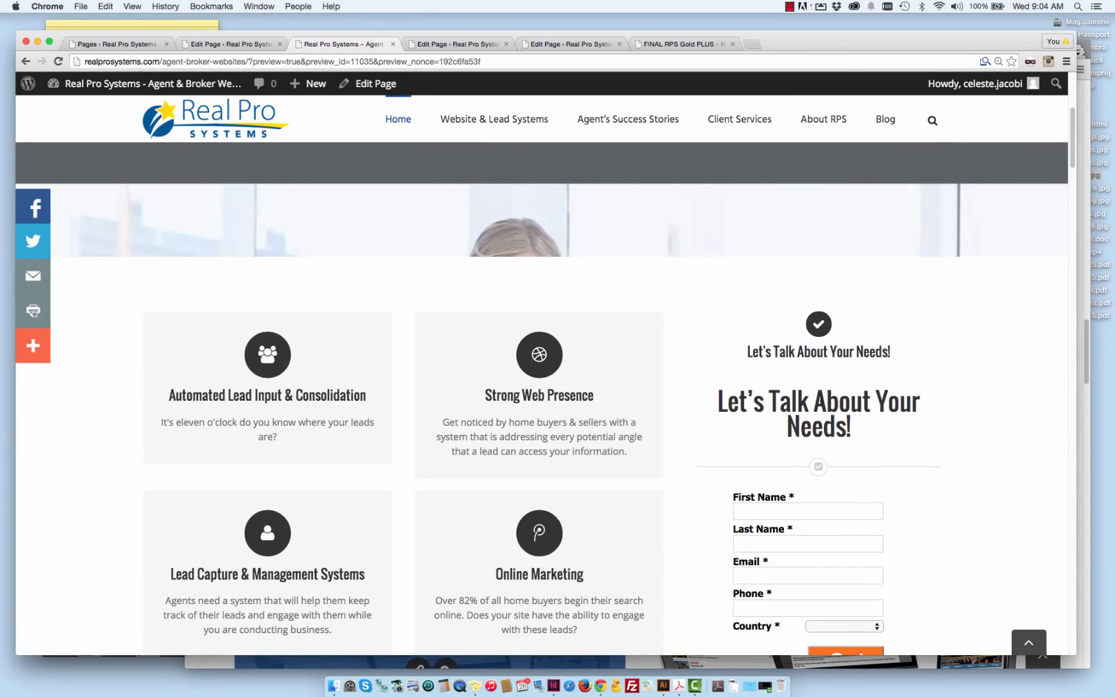
pyautogui.scroll(-1, 850, 405)
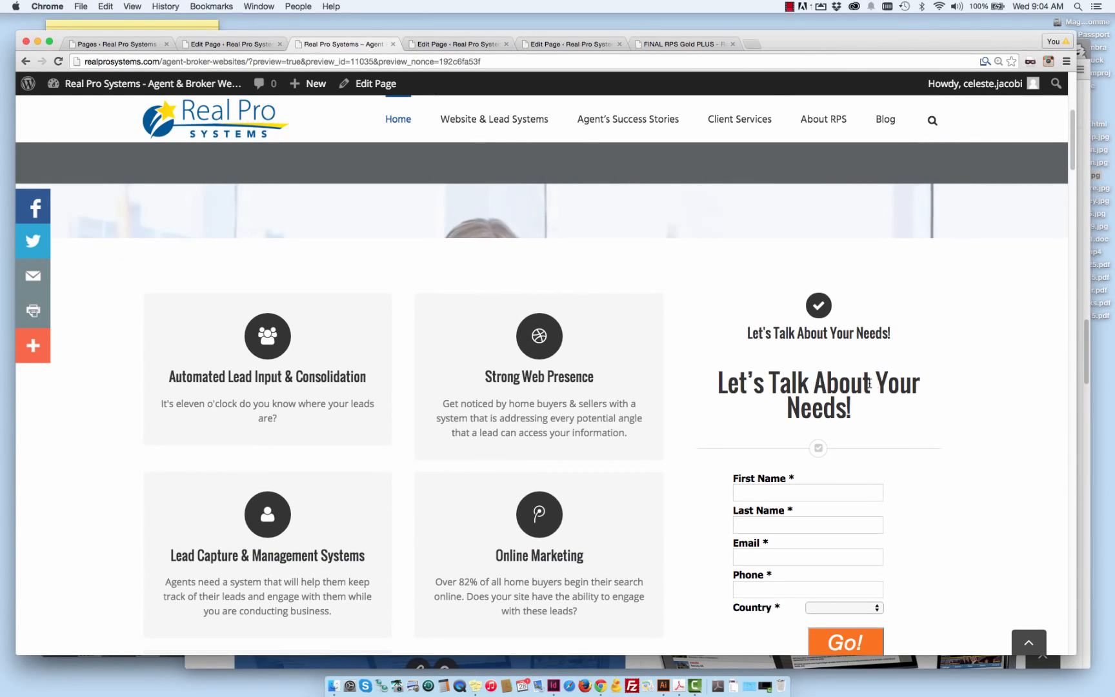
pyautogui.moveTo(852, 412); pyautogui.dragTo(873, 392)
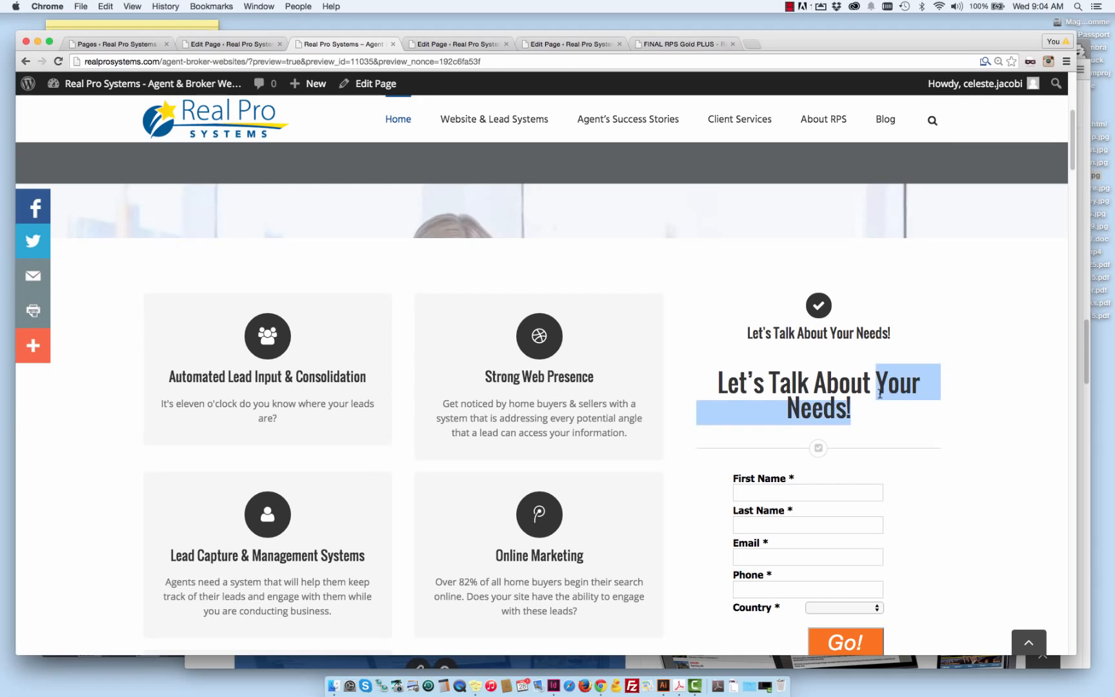
pyautogui.doubleClick(818, 407)
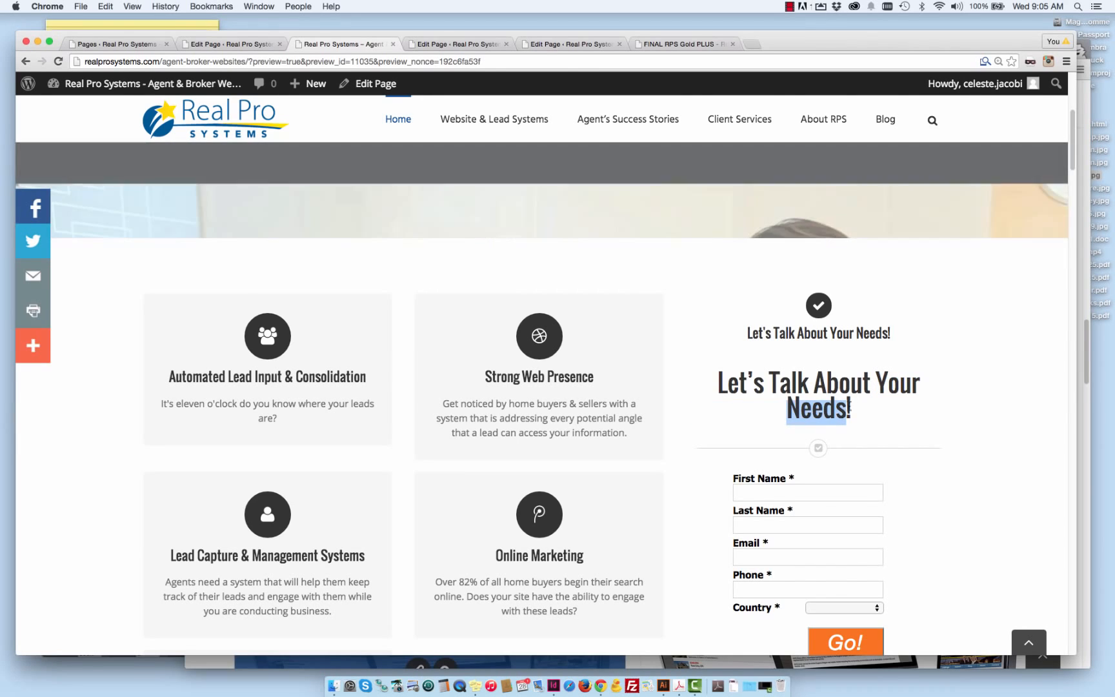
pyautogui.click(814, 384)
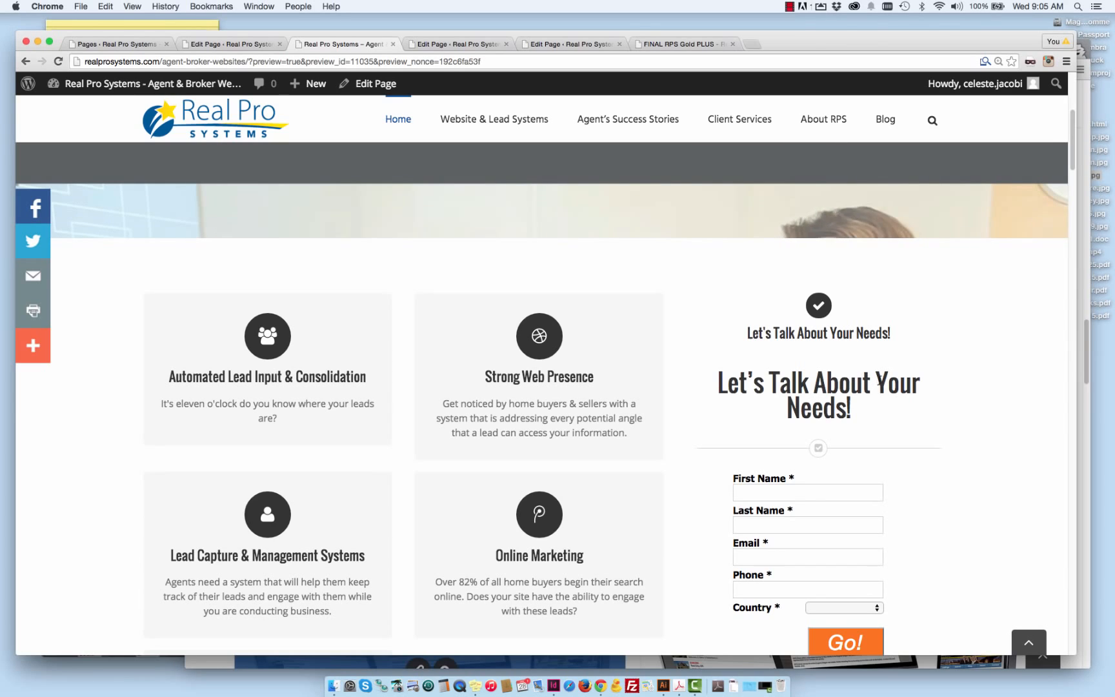
pyautogui.doubleClick(879, 381)
pyautogui.click(878, 382)
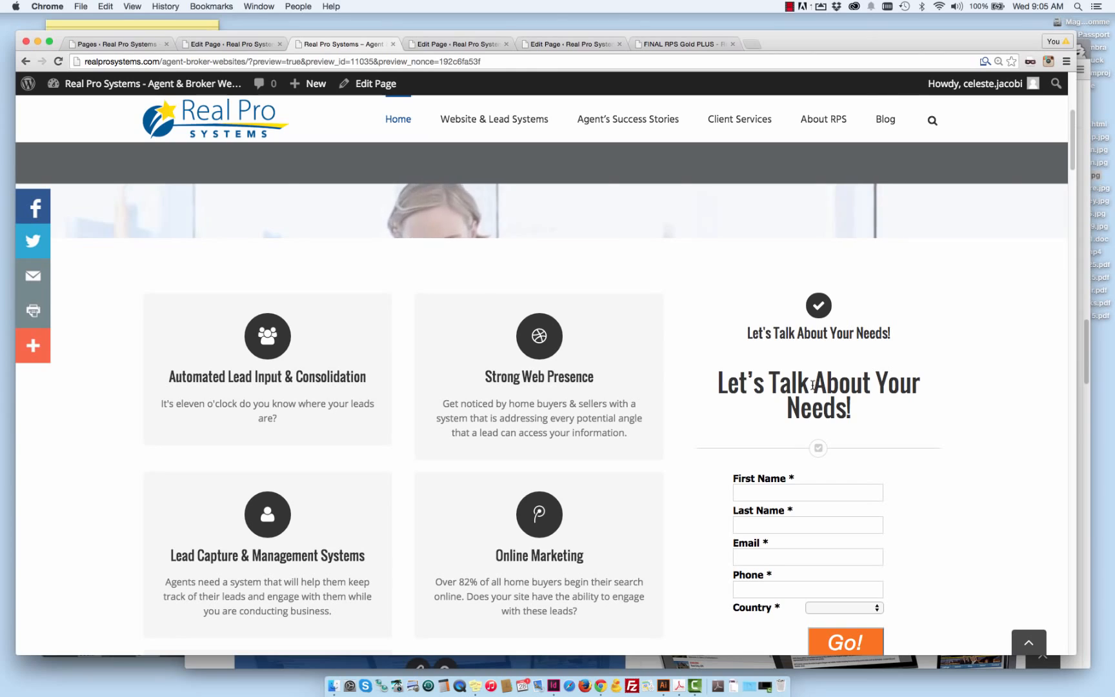
pyautogui.doubleClick(808, 384)
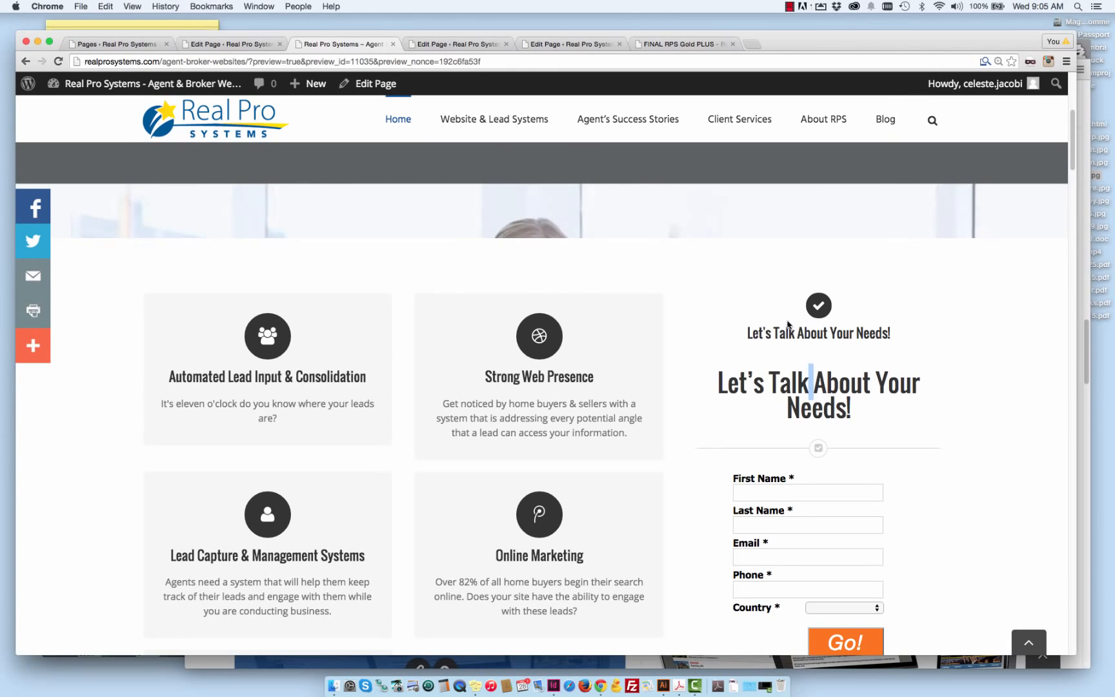
# - Examine the small content box title beneath the check icon, comparing it with the large heading and the Flip Boxes
pyautogui.scroll(-1, 787, 321)
pyautogui.moveTo(773, 306); pyautogui.dragTo(848, 312)
pyautogui.doubleClick(842, 306)
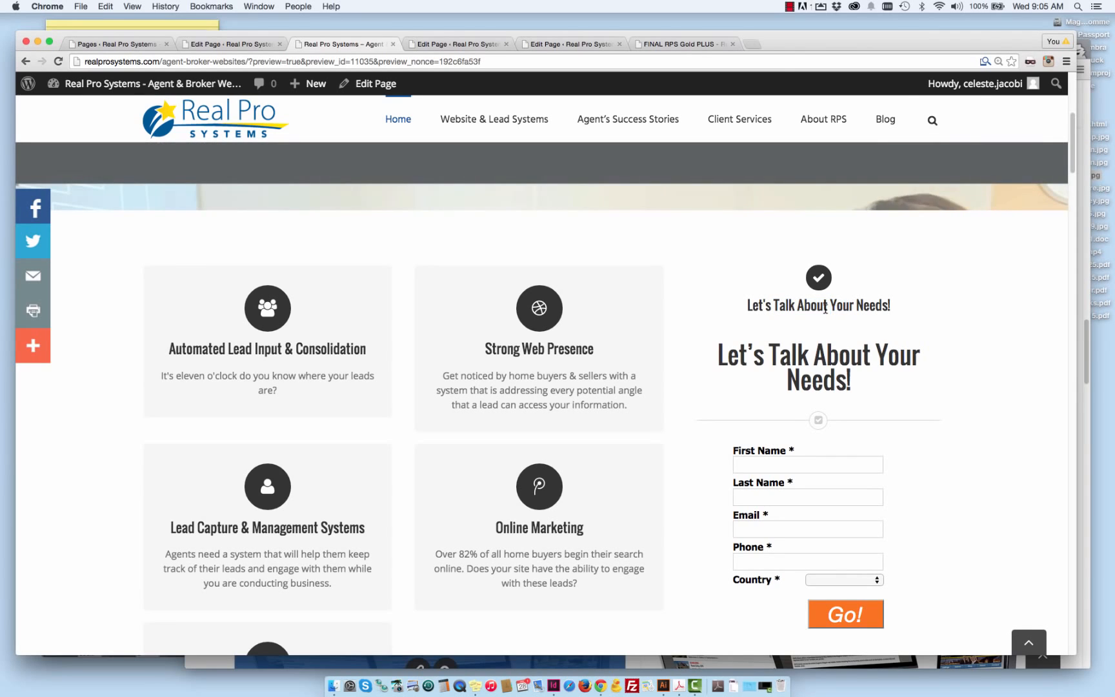
pyautogui.doubleClick(811, 306)
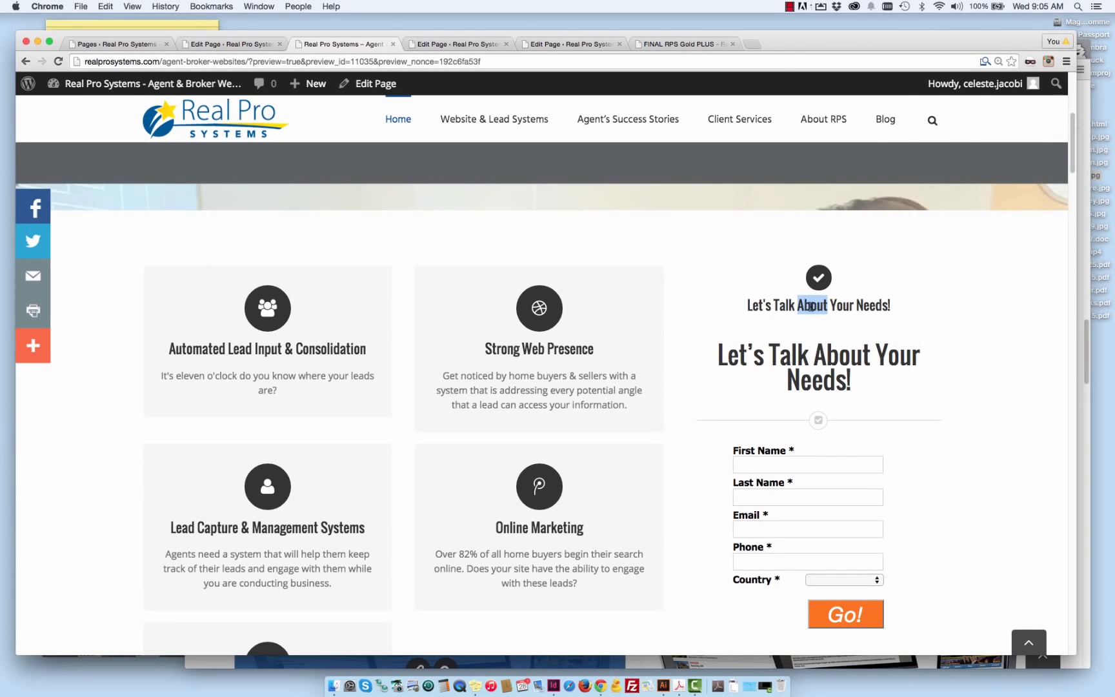
pyautogui.moveTo(551, 352)
pyautogui.click(722, 320)
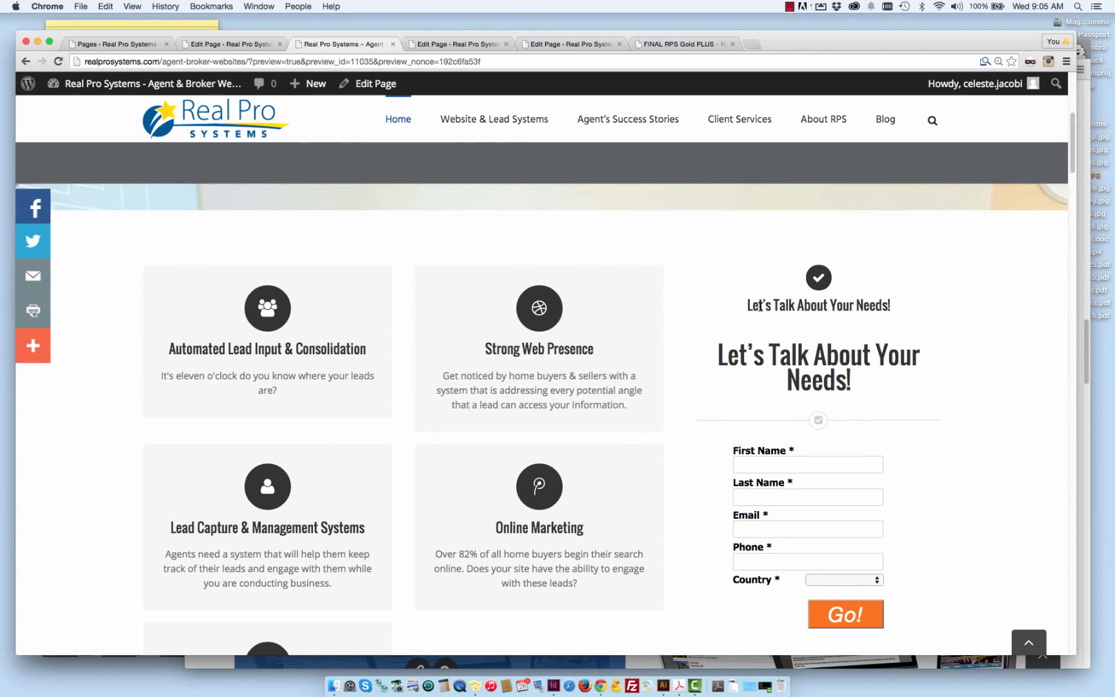
pyautogui.moveTo(758, 307); pyautogui.dragTo(862, 309)
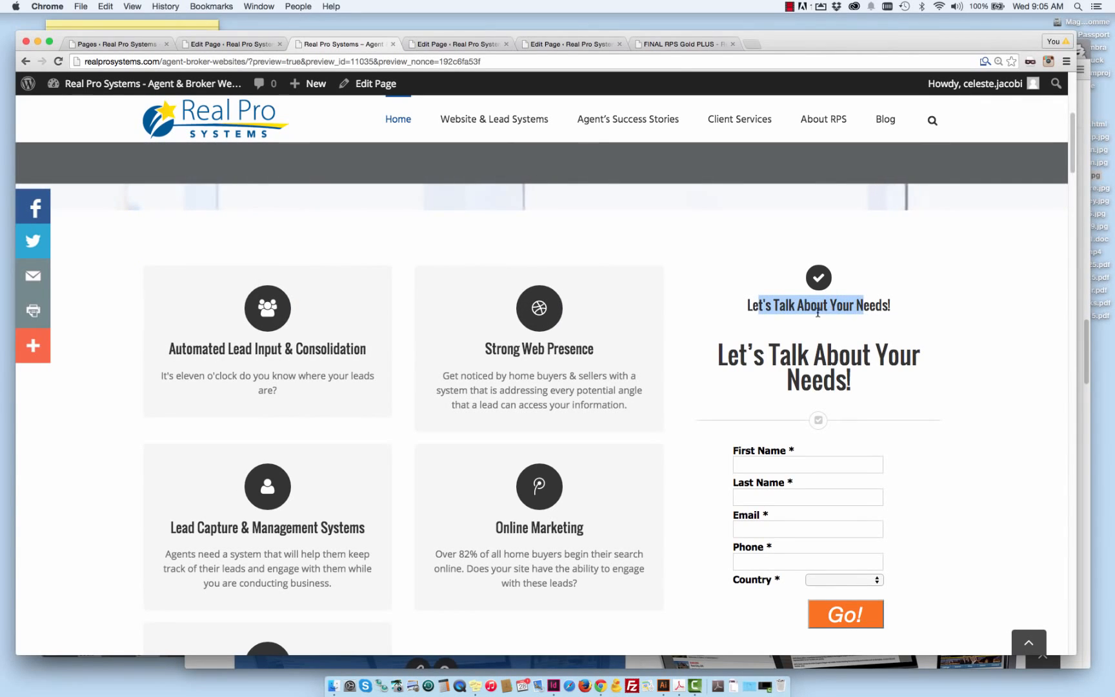
pyautogui.moveTo(547, 396)
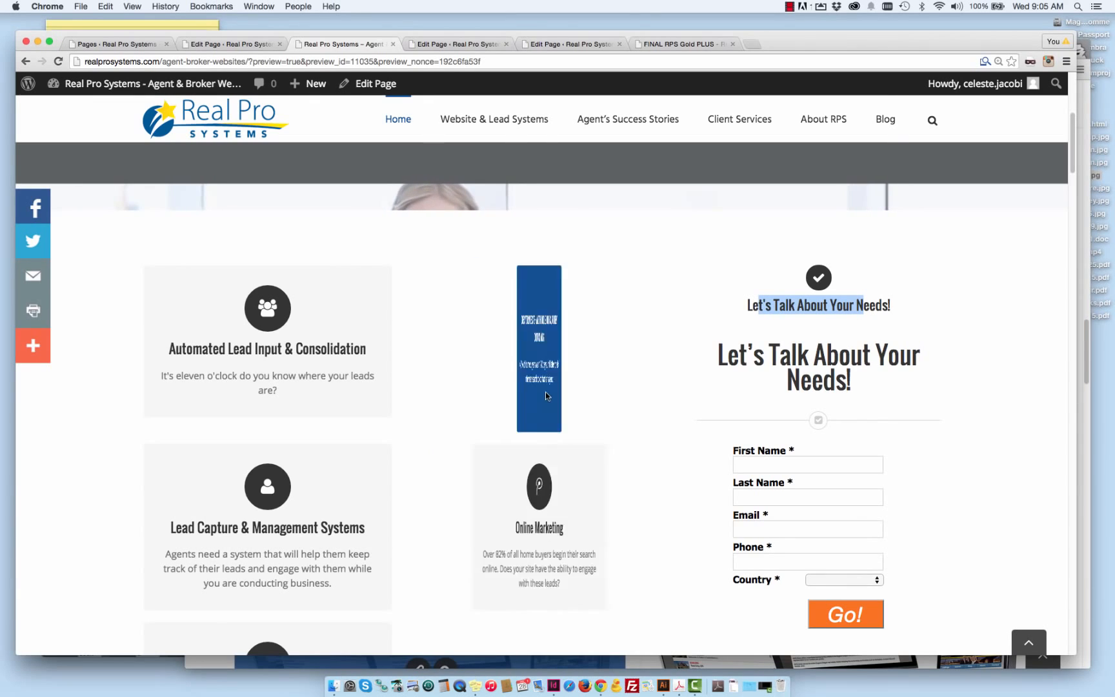
# - Examine both "Let's Talk About Your Needs!" texts and the contact form beneath them in the page preview
pyautogui.click(755, 304)
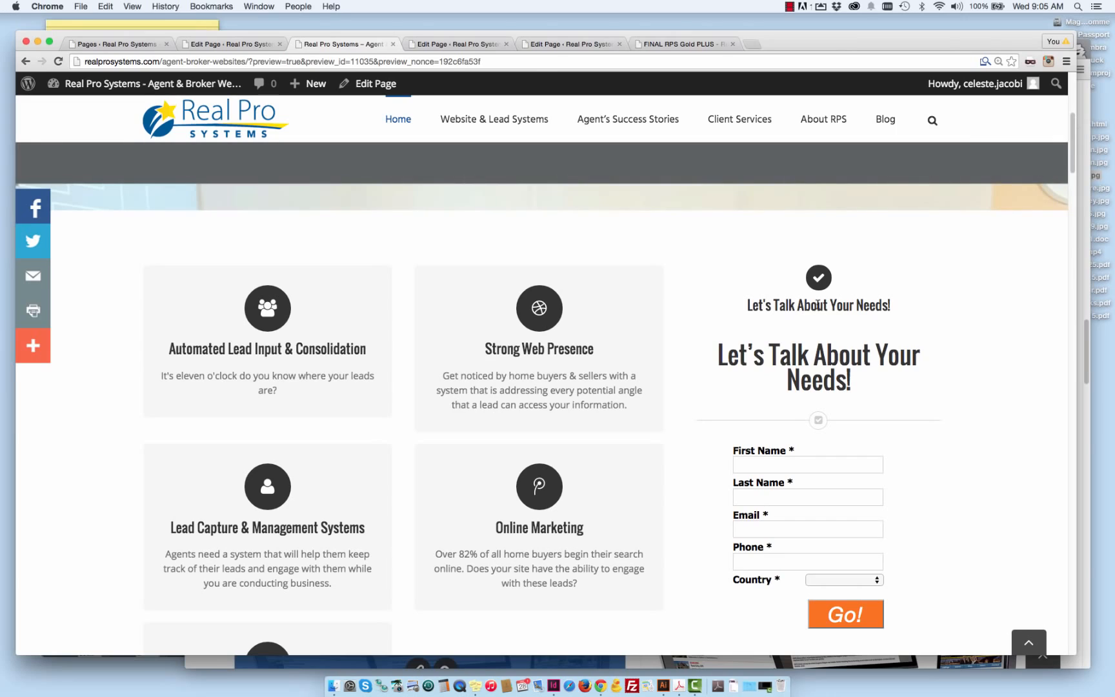
pyautogui.moveTo(747, 305); pyautogui.dragTo(903, 307)
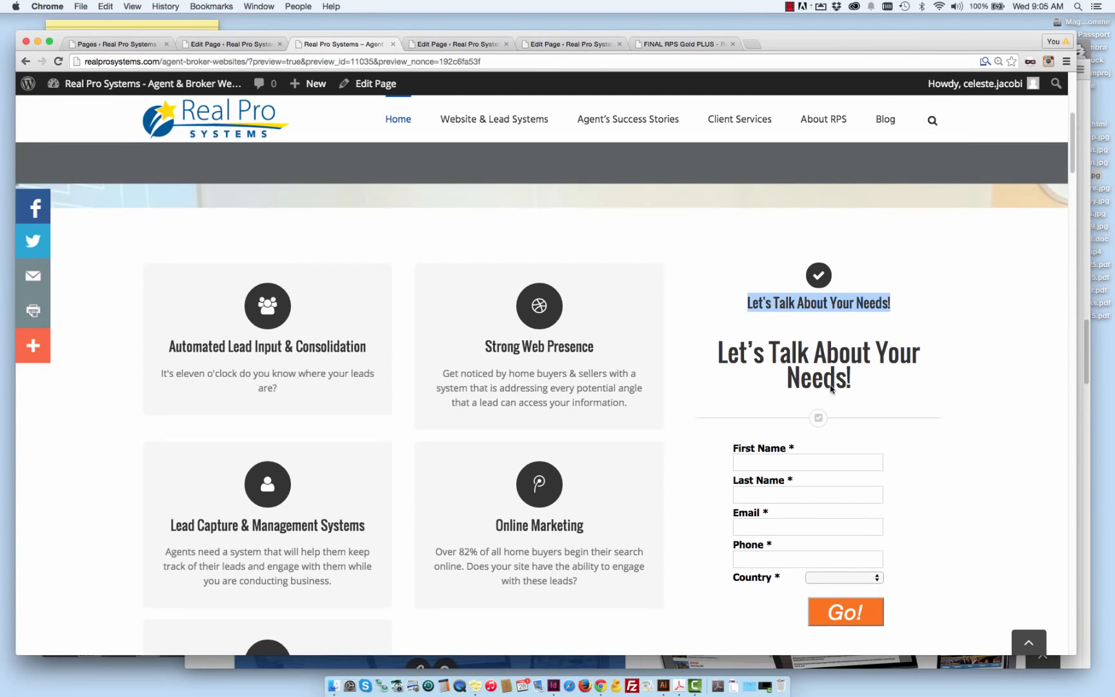
pyautogui.scroll(-1, 818, 368)
pyautogui.moveTo(814, 335); pyautogui.dragTo(808, 336)
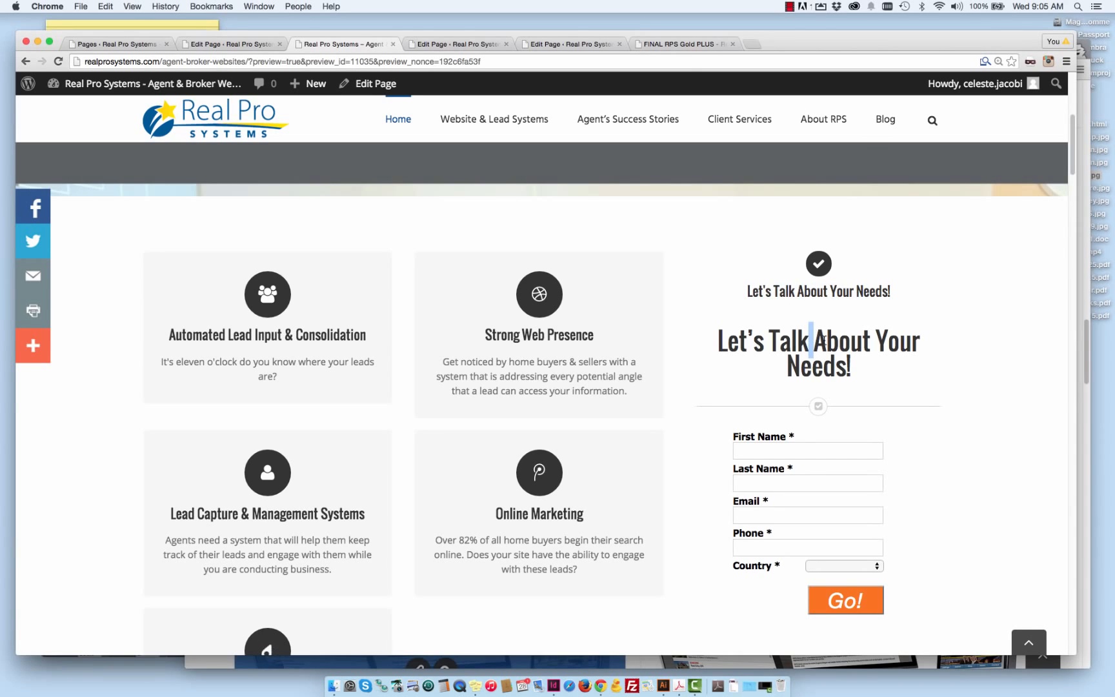
pyautogui.scroll(-2, 808, 336)
pyautogui.doubleClick(811, 309)
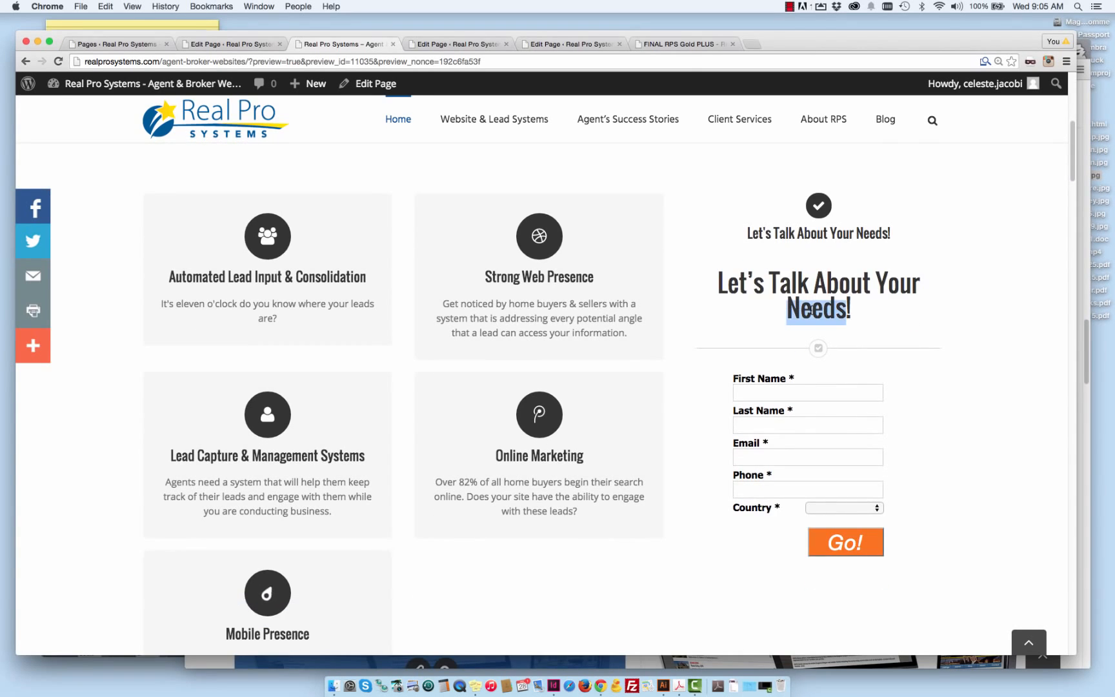
pyautogui.scroll(-4, 814, 338)
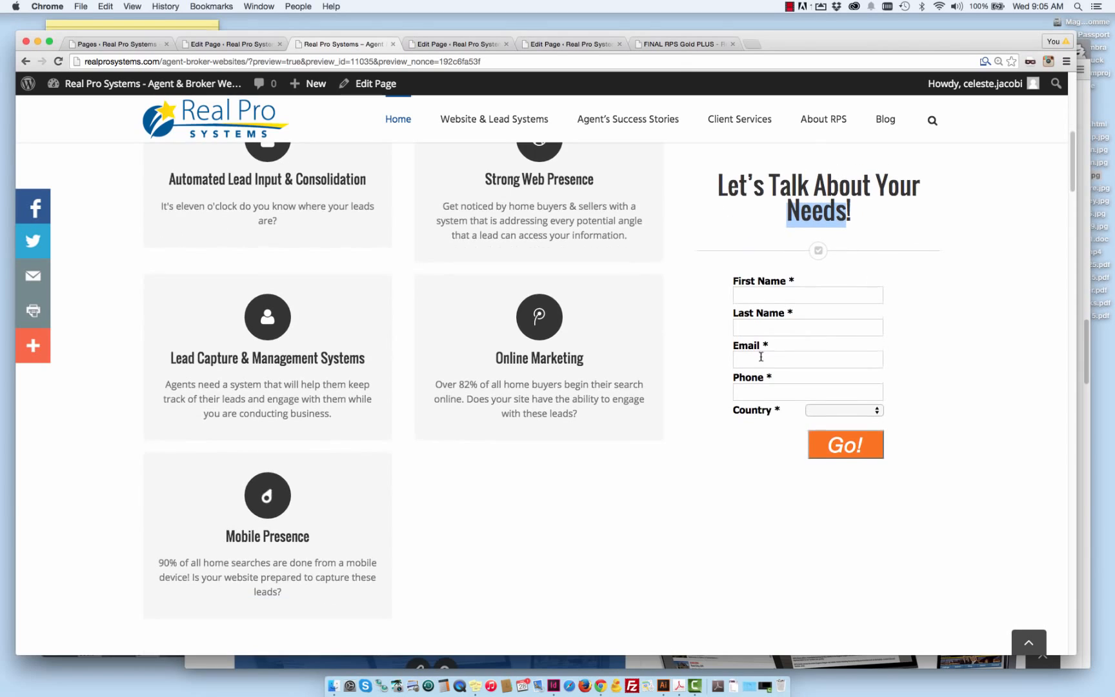
pyautogui.scroll(-1, 857, 316)
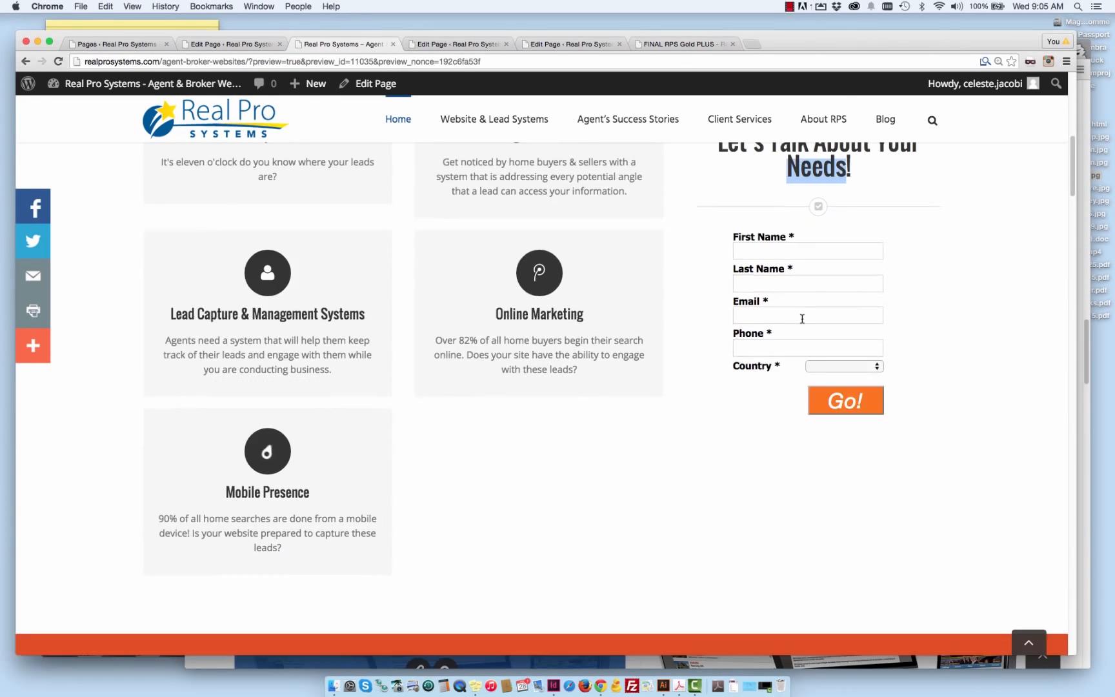
pyautogui.scroll(10, 823, 329)
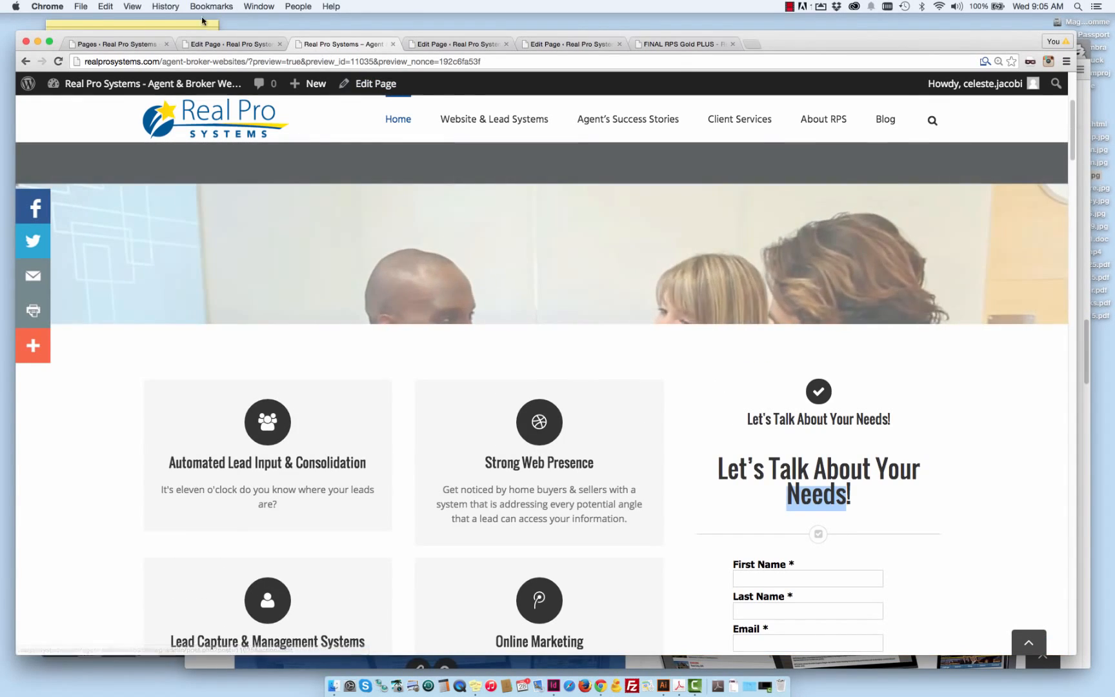
# - Return to the RPS Home Page editor, open the Content Boxes element's settings and expand Content Boxes Item 1
pyautogui.click(209, 45)
pyautogui.scroll(-3, 518, 303)
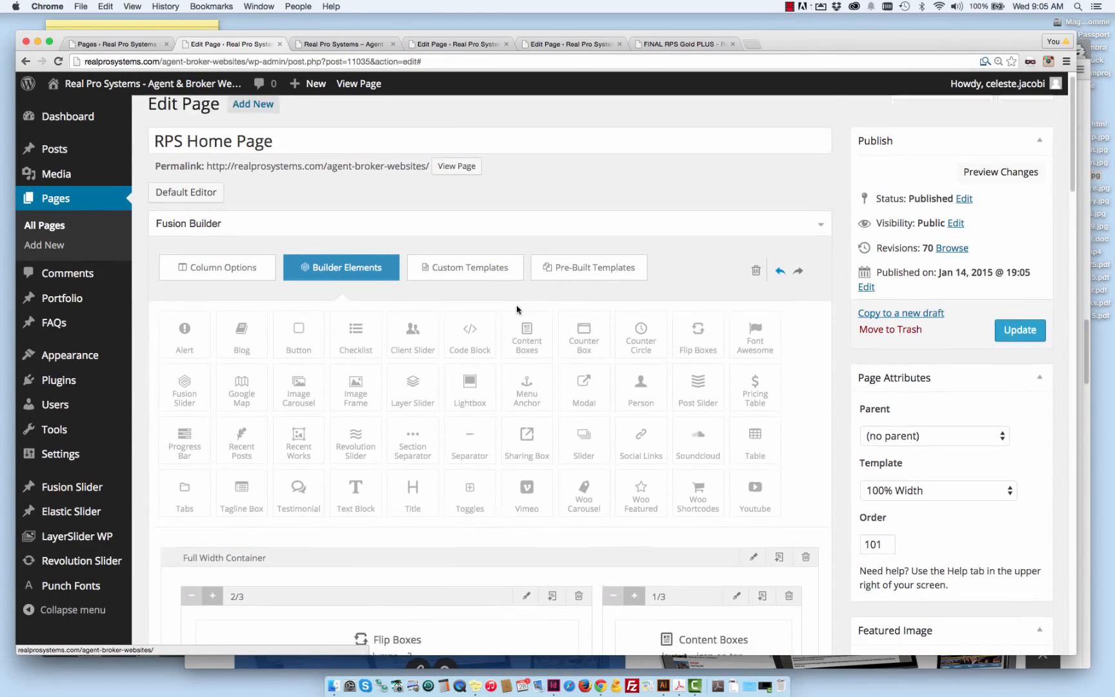
pyautogui.scroll(-3, 518, 311)
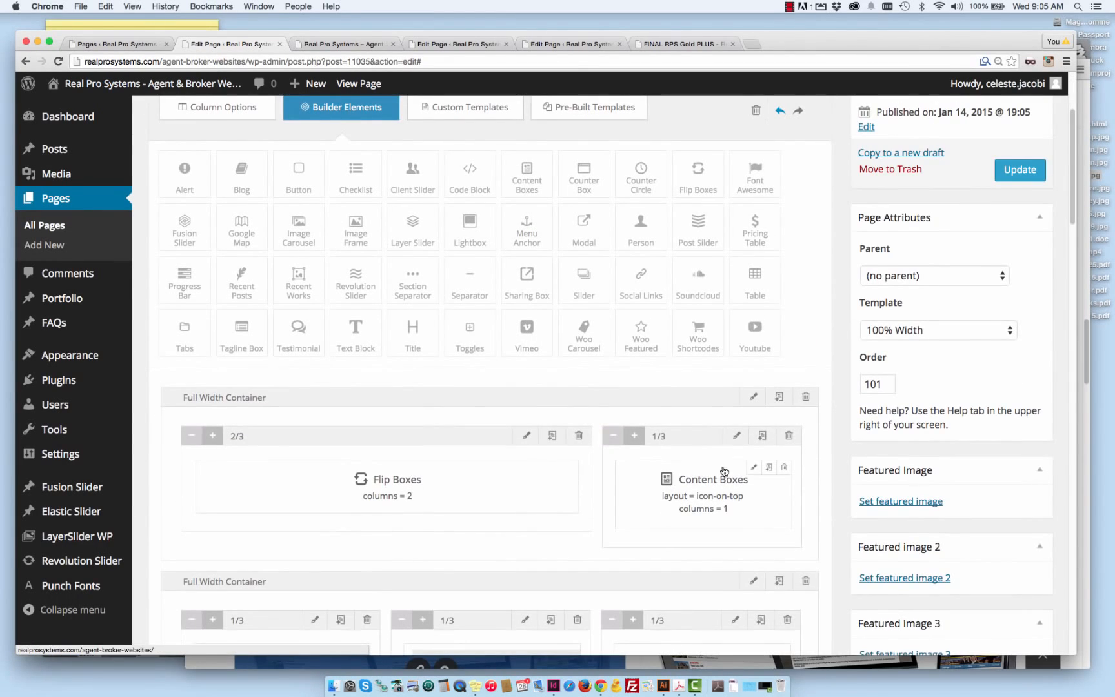
pyautogui.click(752, 469)
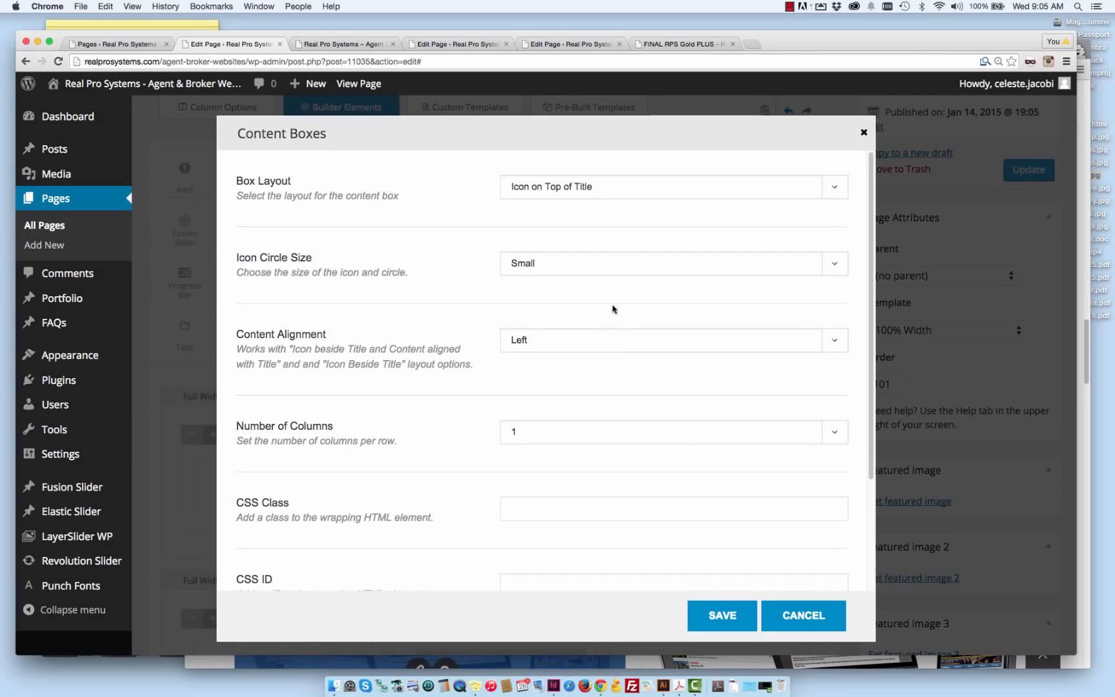
pyautogui.scroll(-1, 612, 308)
pyautogui.scroll(-5, 570, 283)
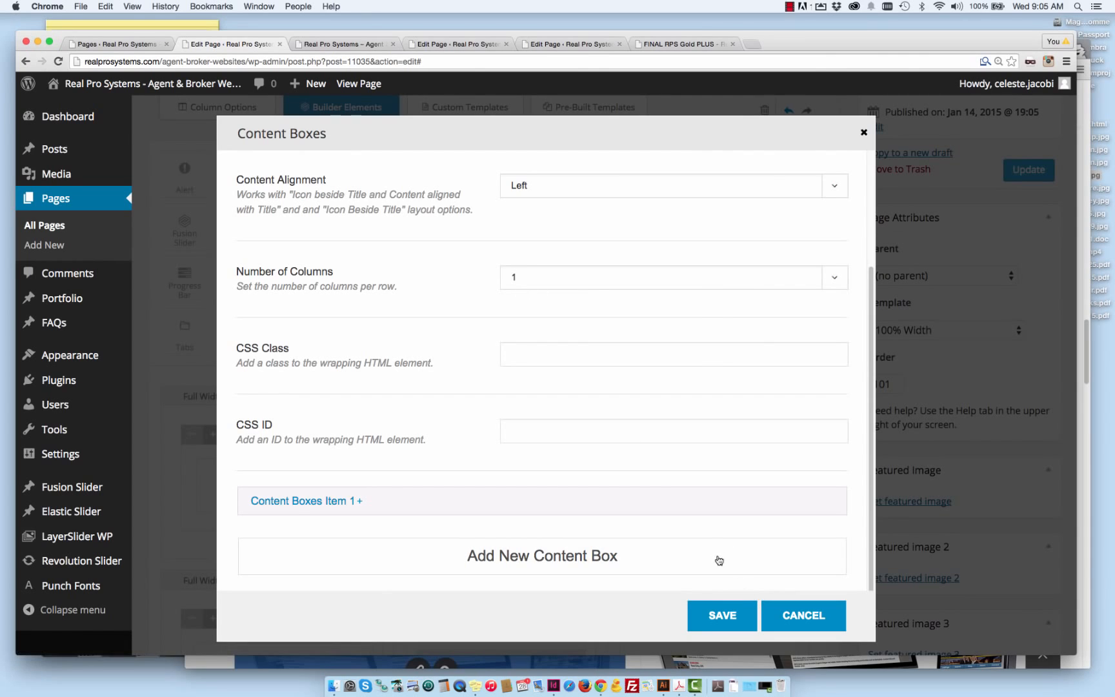
pyautogui.scroll(5, 705, 539)
pyautogui.scroll(-3, 705, 539)
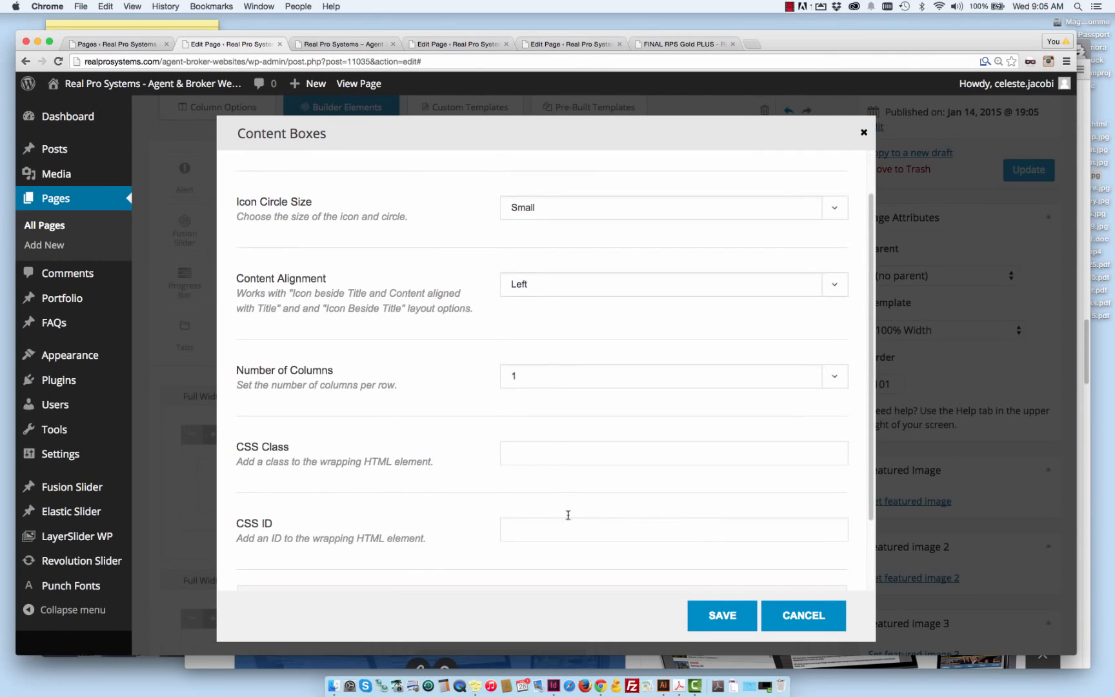
pyautogui.click(450, 567)
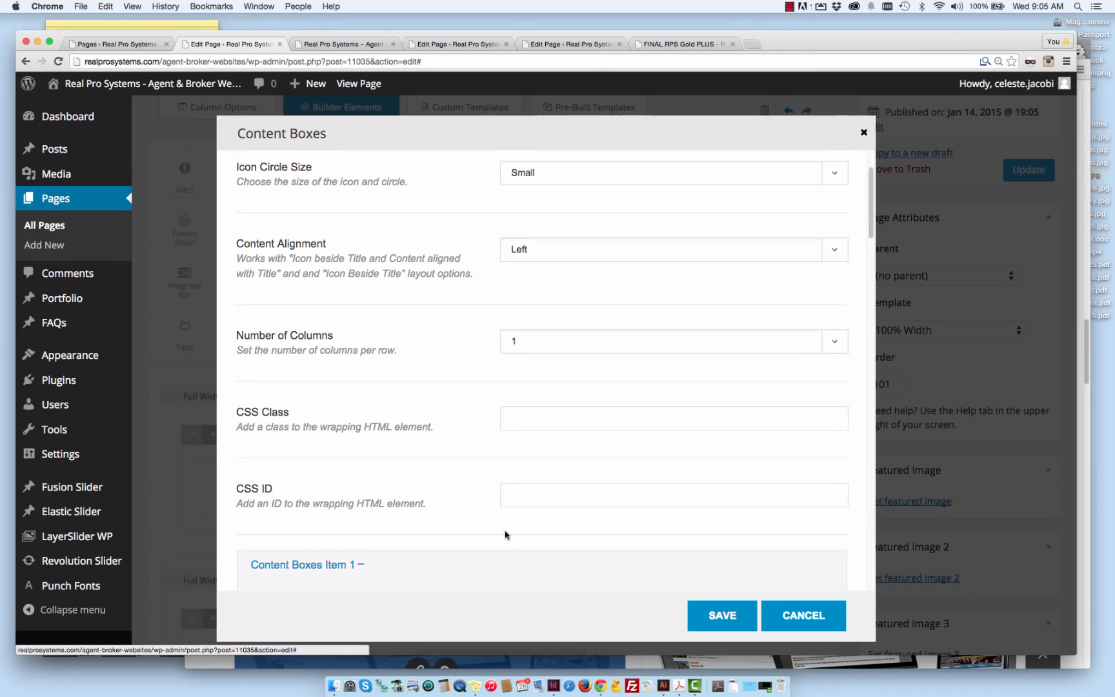
# - Clear the "Let's Talk About Your Needs!" title of Content Boxes Item 1
pyautogui.scroll(-5, 505, 532)
pyautogui.scroll(-3, 542, 510)
pyautogui.click(565, 410)
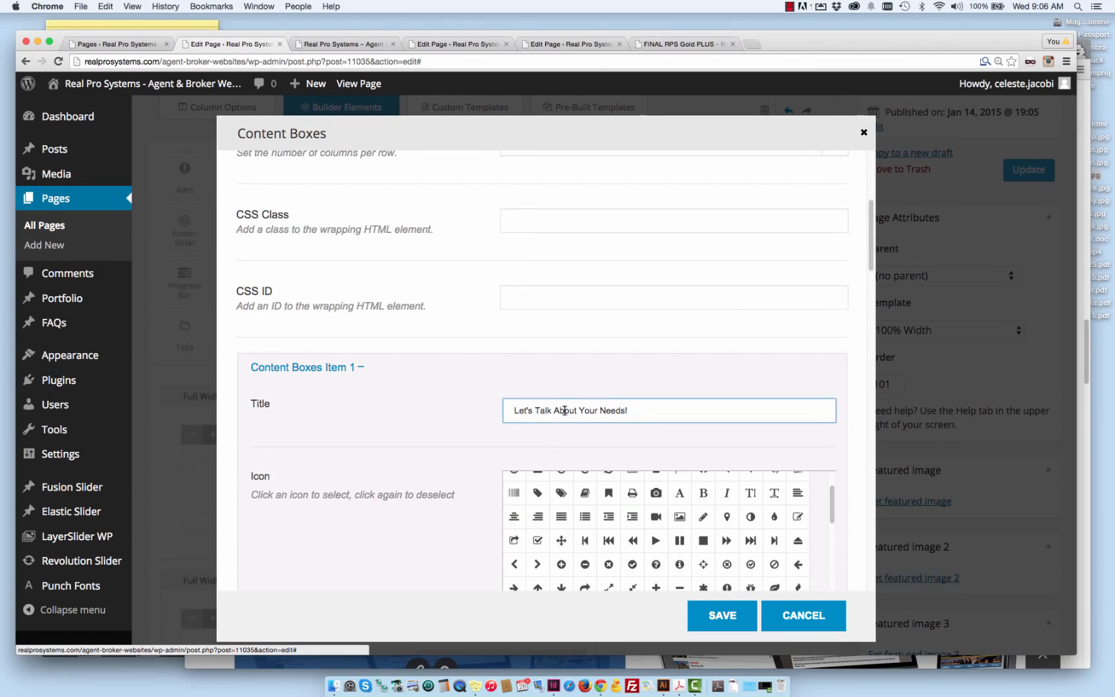
pyautogui.press('super+a')
pyautogui.press('BackSpace')
# - Set the Content Box Background Color of Content Boxes Item 1 to the light orange #f9ae4a
pyautogui.scroll(-10, 425, 423)
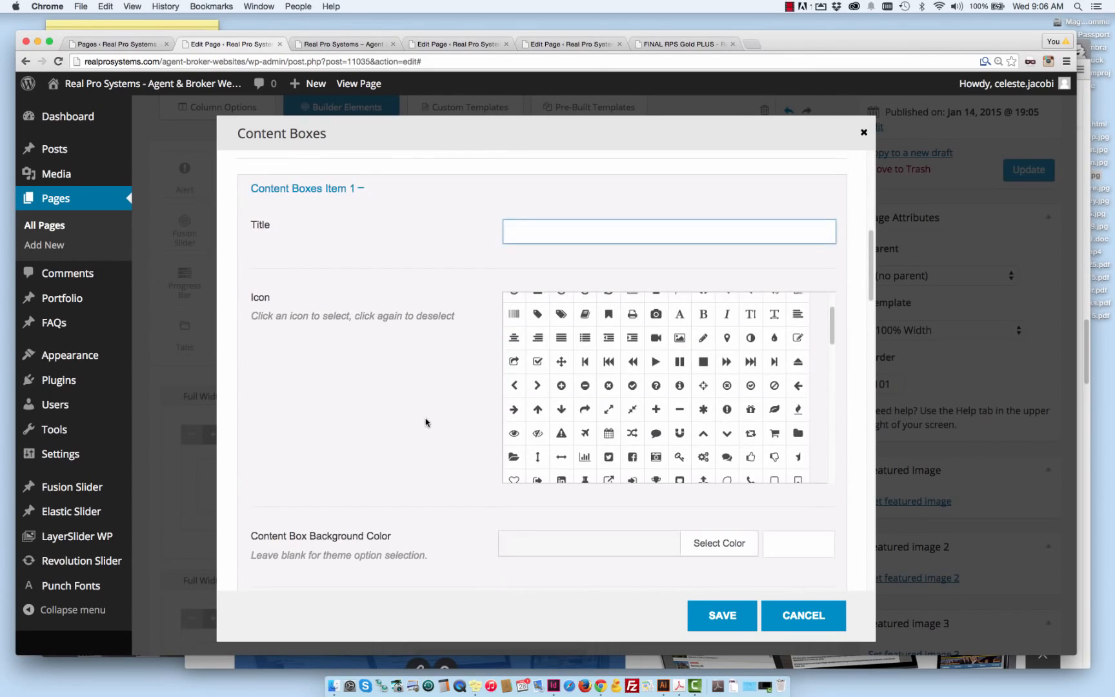
pyautogui.scroll(-1, 448, 435)
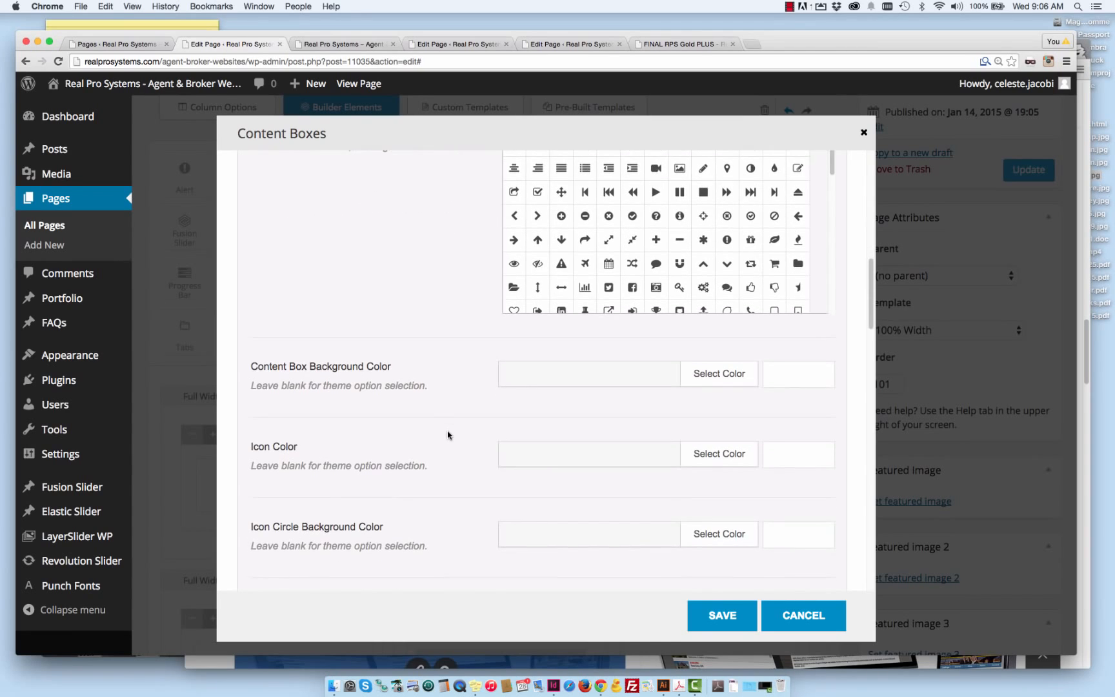
pyautogui.scroll(-1, 448, 435)
pyautogui.scroll(-2, 448, 435)
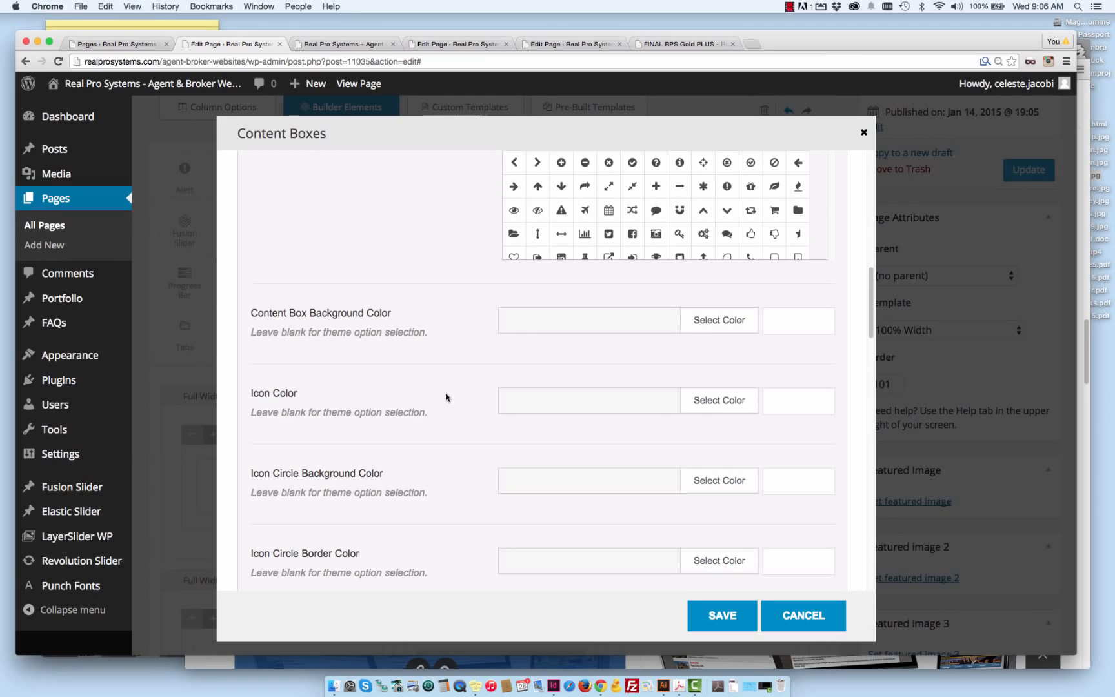
pyautogui.click(726, 322)
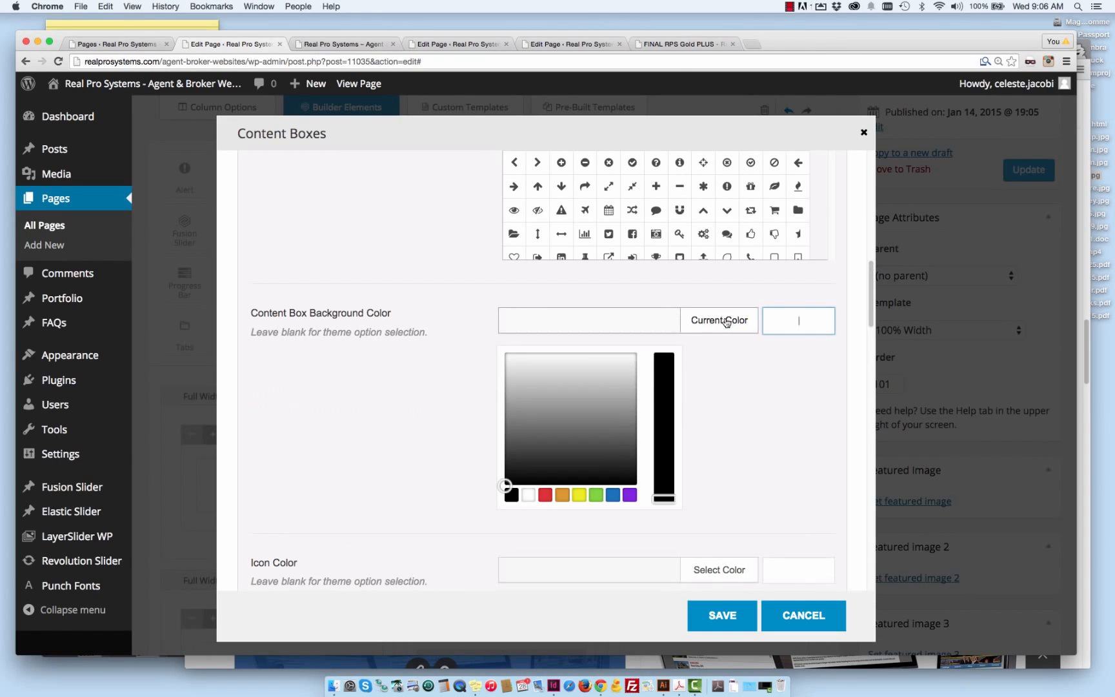
pyautogui.click(562, 493)
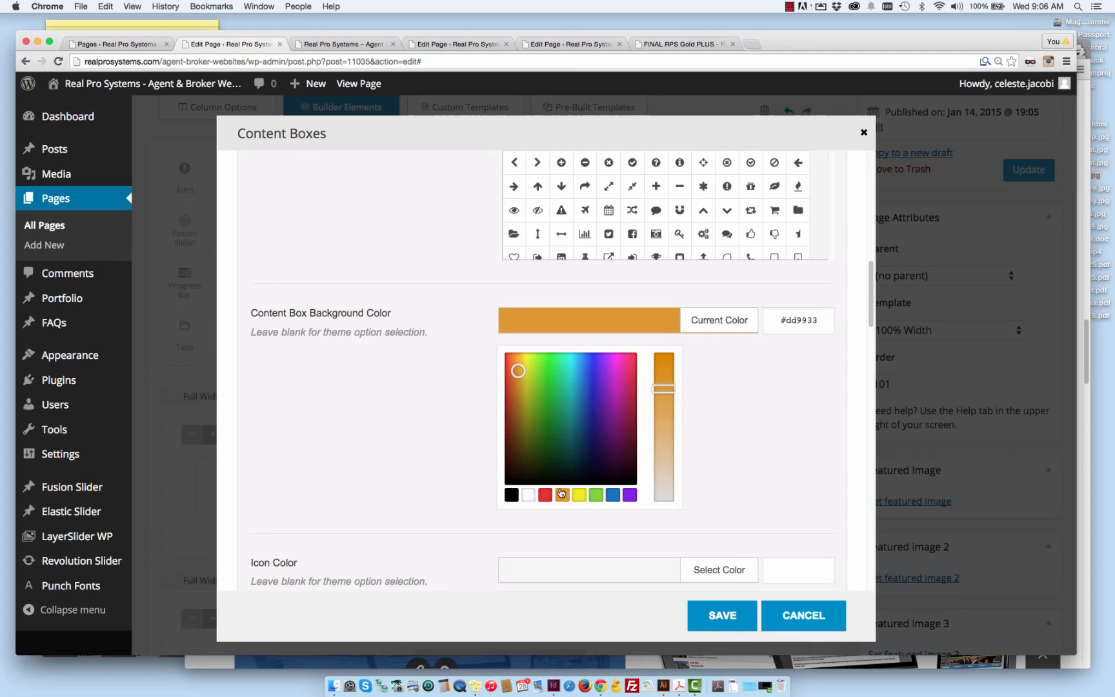
pyautogui.click(520, 364)
pyautogui.moveTo(518, 360); pyautogui.dragTo(516, 355)
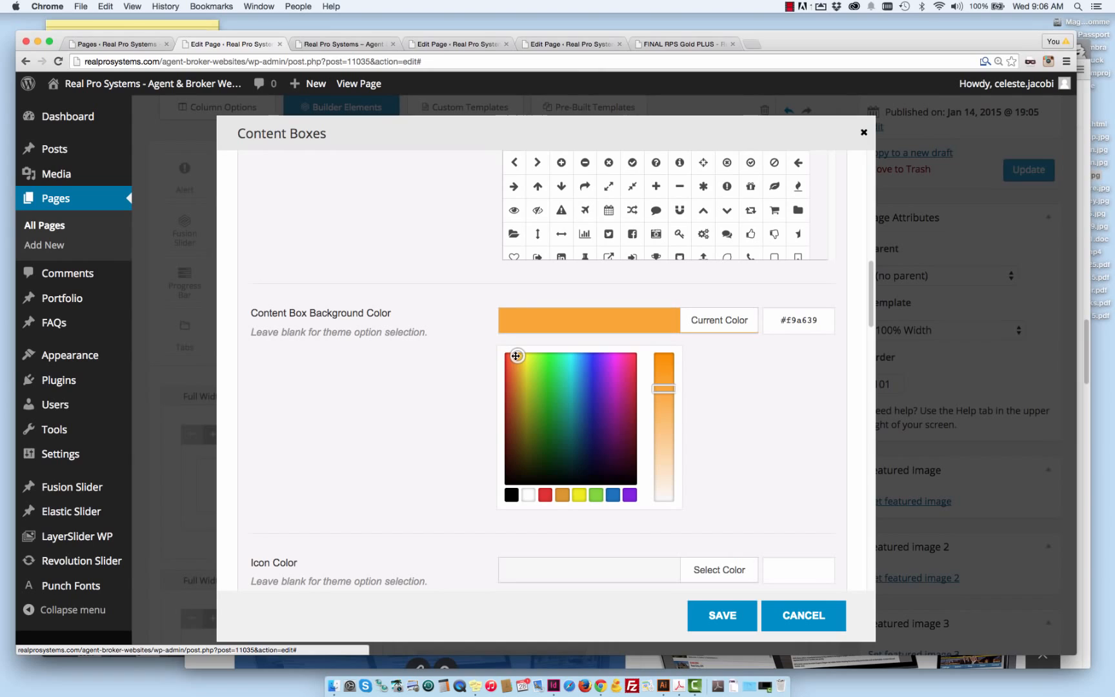
pyautogui.moveTo(664, 389)
pyautogui.mouseDown()
pyautogui.moveTo(668, 430)
pyautogui.moveTo(672, 398)
pyautogui.mouseUp()
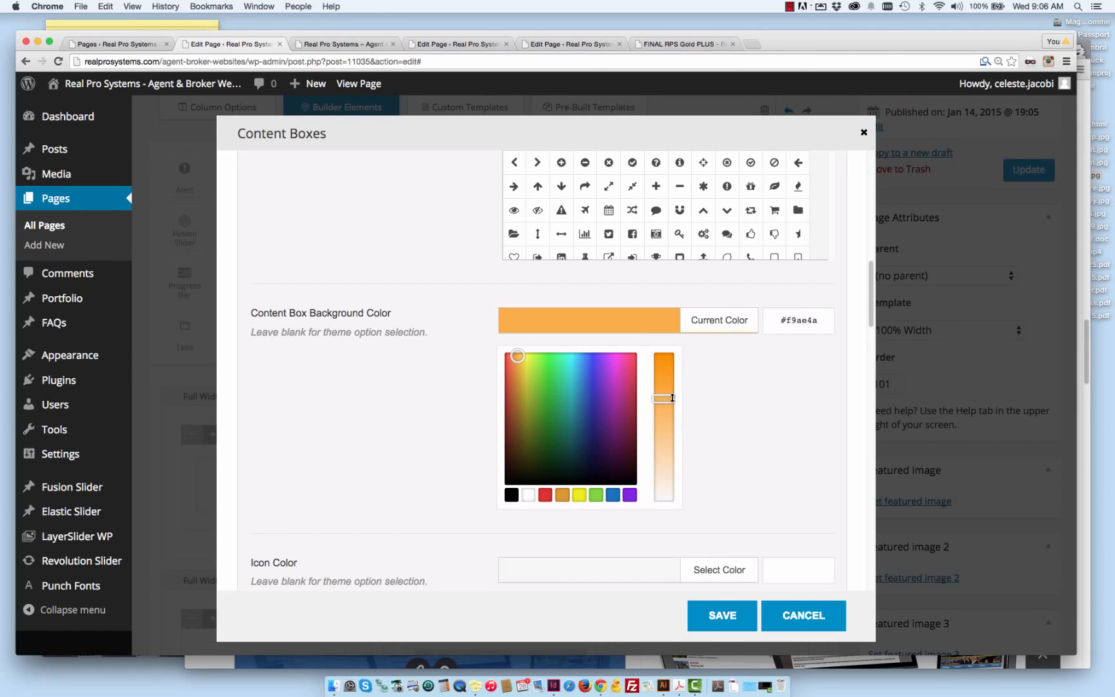
# - Check the heading in the visual view of the Content Box Content, and set its h1 line-height to 40px in the code
pyautogui.scroll(-5, 777, 497)
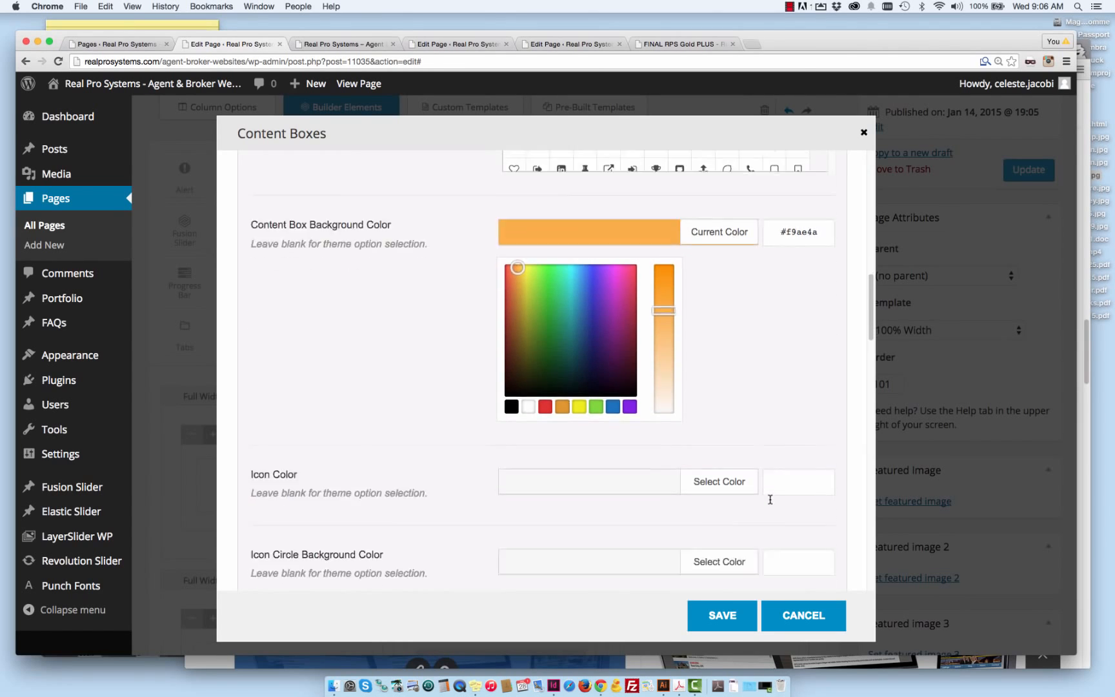
pyautogui.scroll(-15, 755, 548)
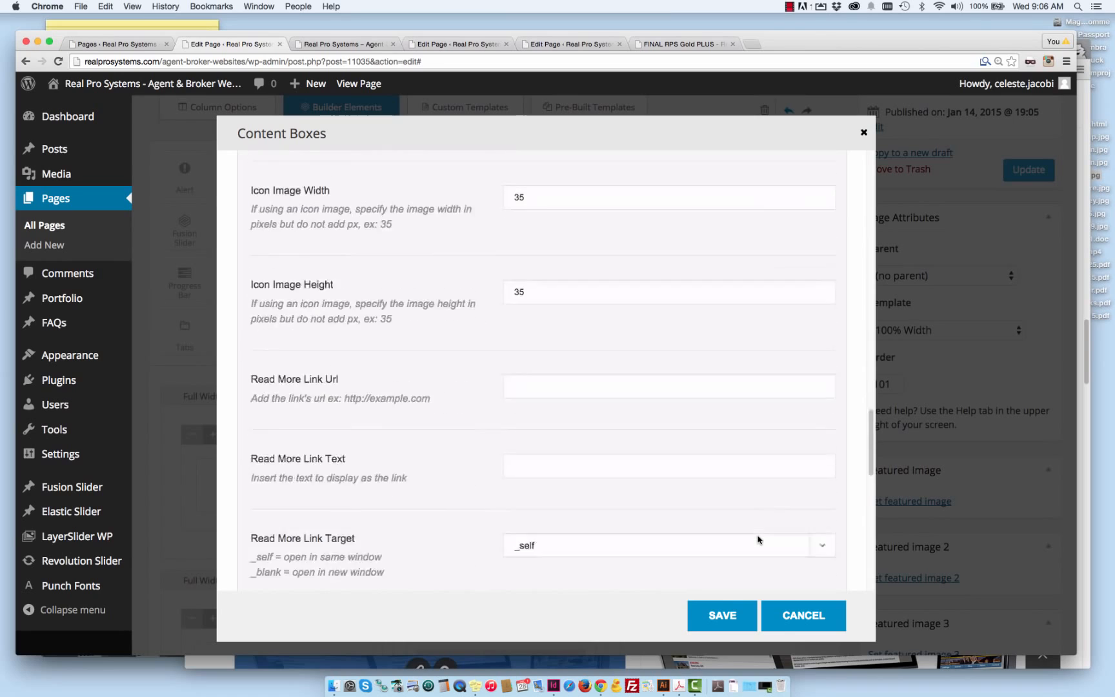
pyautogui.scroll(-4, 758, 536)
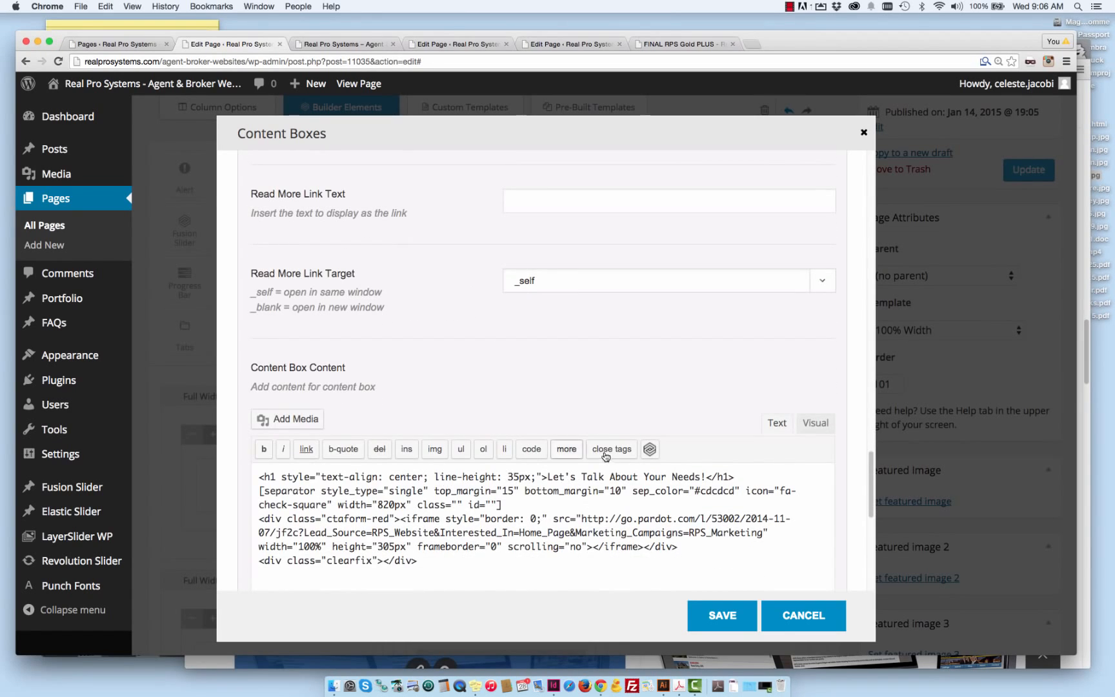
pyautogui.click(816, 423)
pyautogui.scroll(-10, 786, 417)
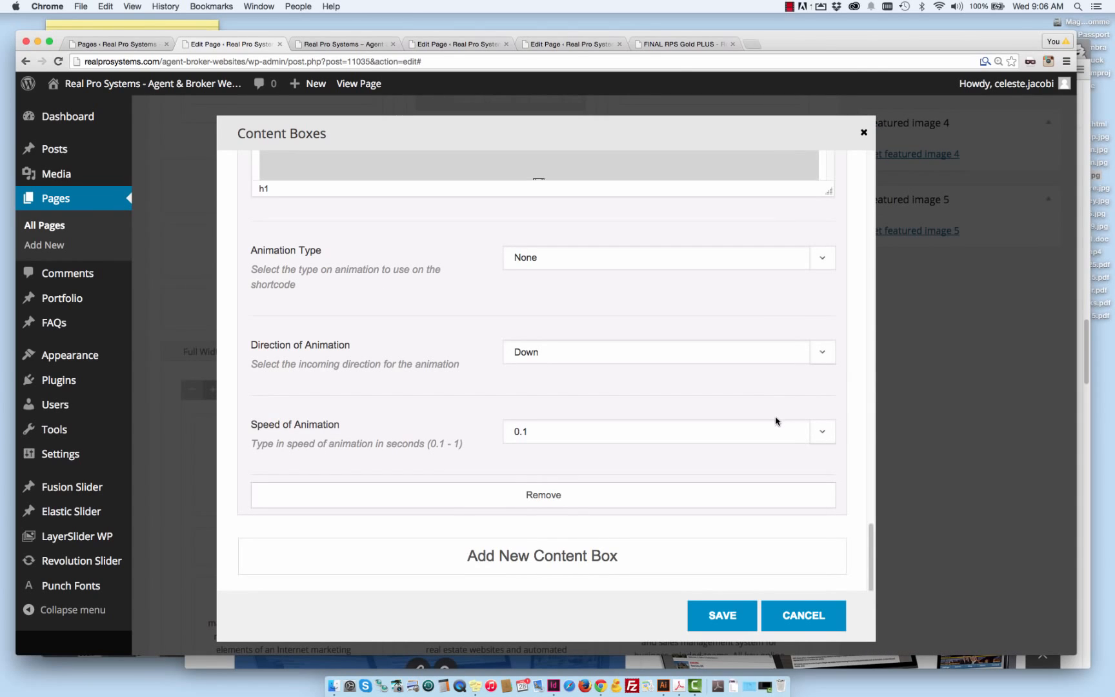
pyautogui.scroll(8, 777, 433)
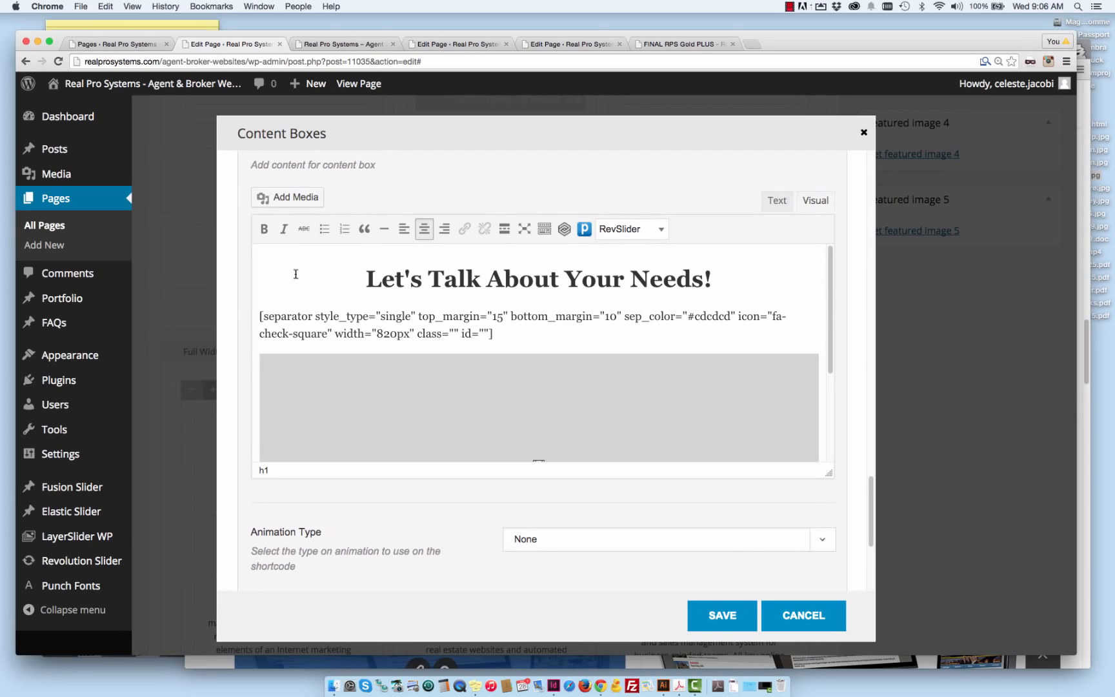
pyautogui.moveTo(355, 285); pyautogui.dragTo(708, 292)
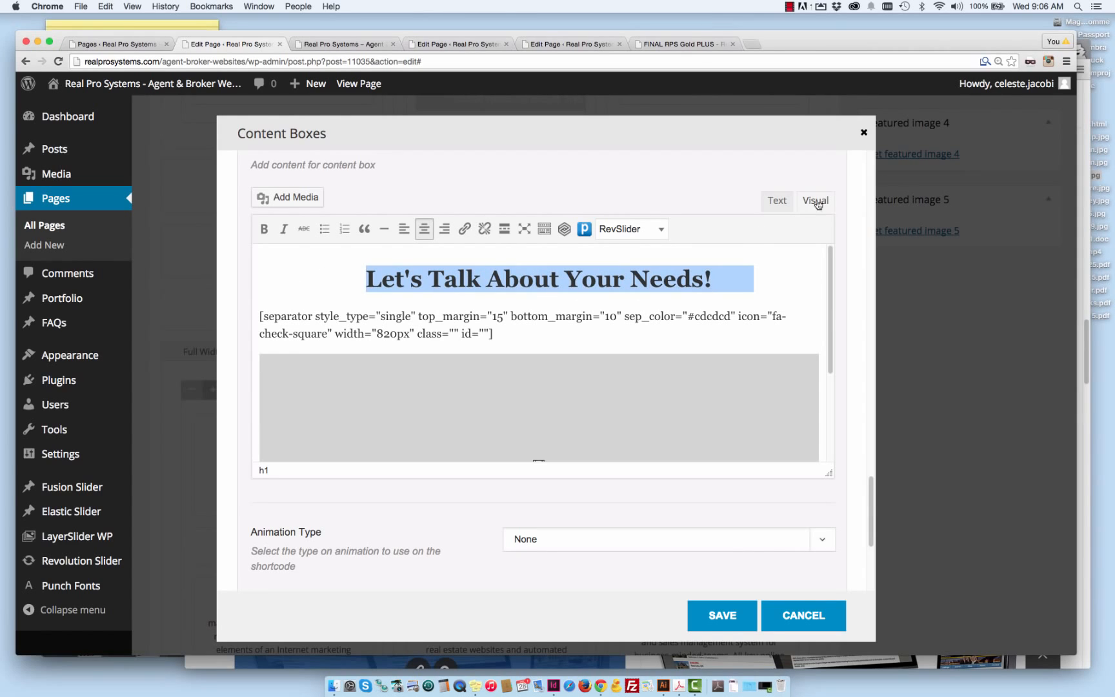
pyautogui.click(778, 202)
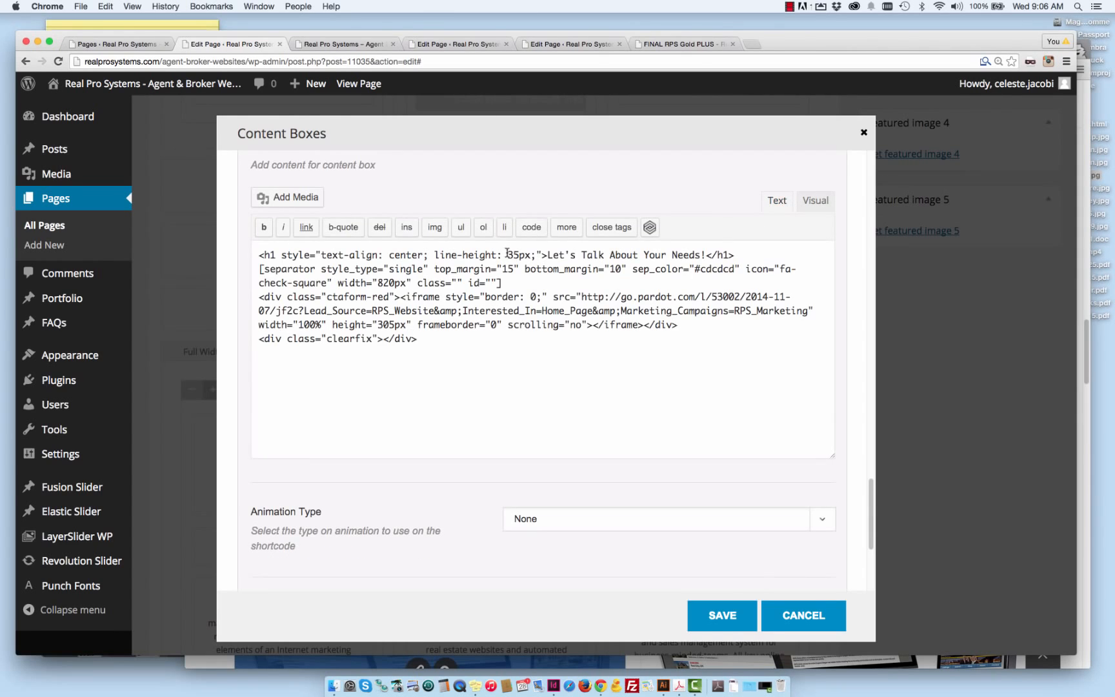
pyautogui.moveTo(507, 254); pyautogui.dragTo(521, 255)
pyautogui.write('40')
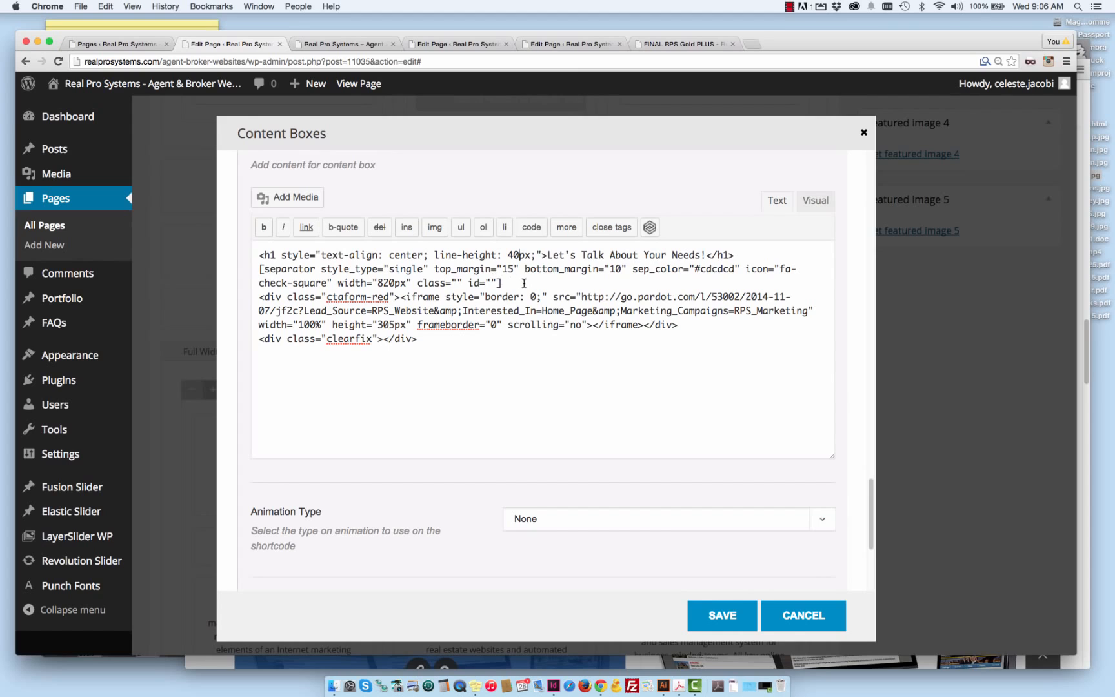
# - Examine the separator shortcode and the ctaform-red iframe code, comparing each with the matching divider and form in the page preview
pyautogui.moveTo(523, 278); pyautogui.dragTo(236, 268)
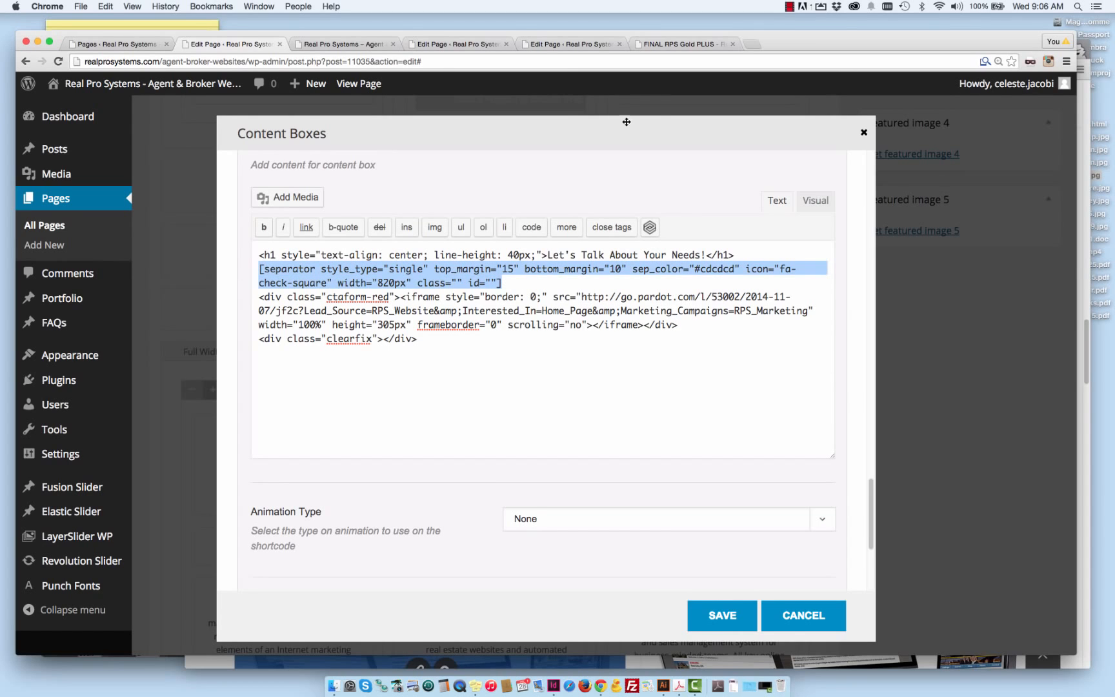
pyautogui.click(381, 44)
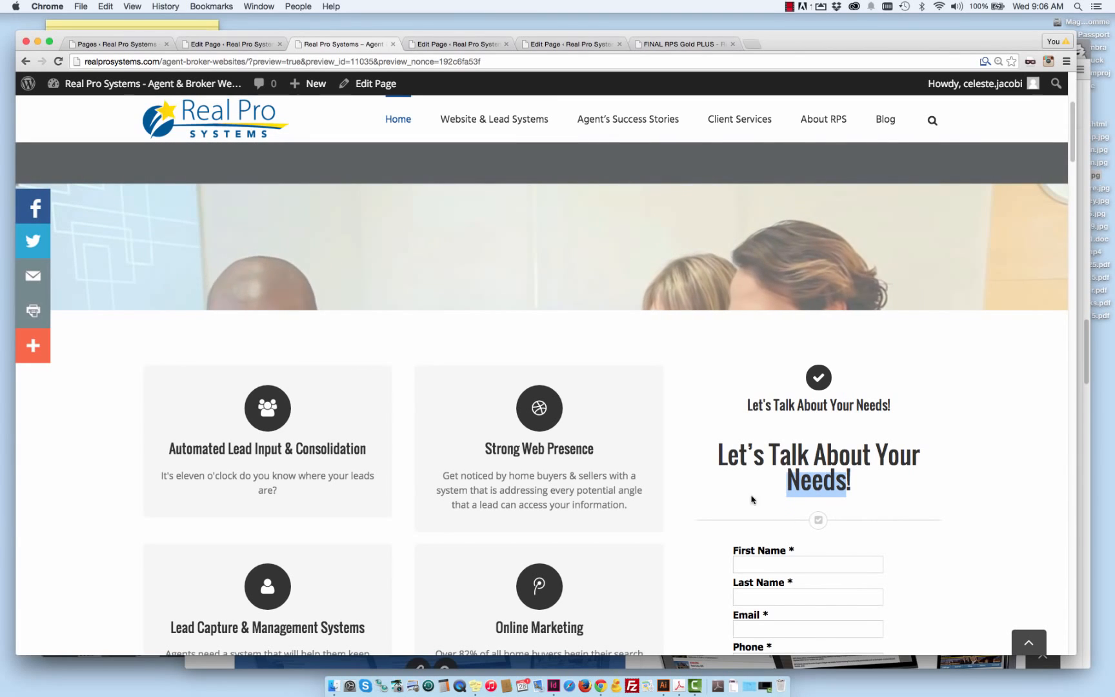
pyautogui.click(256, 40)
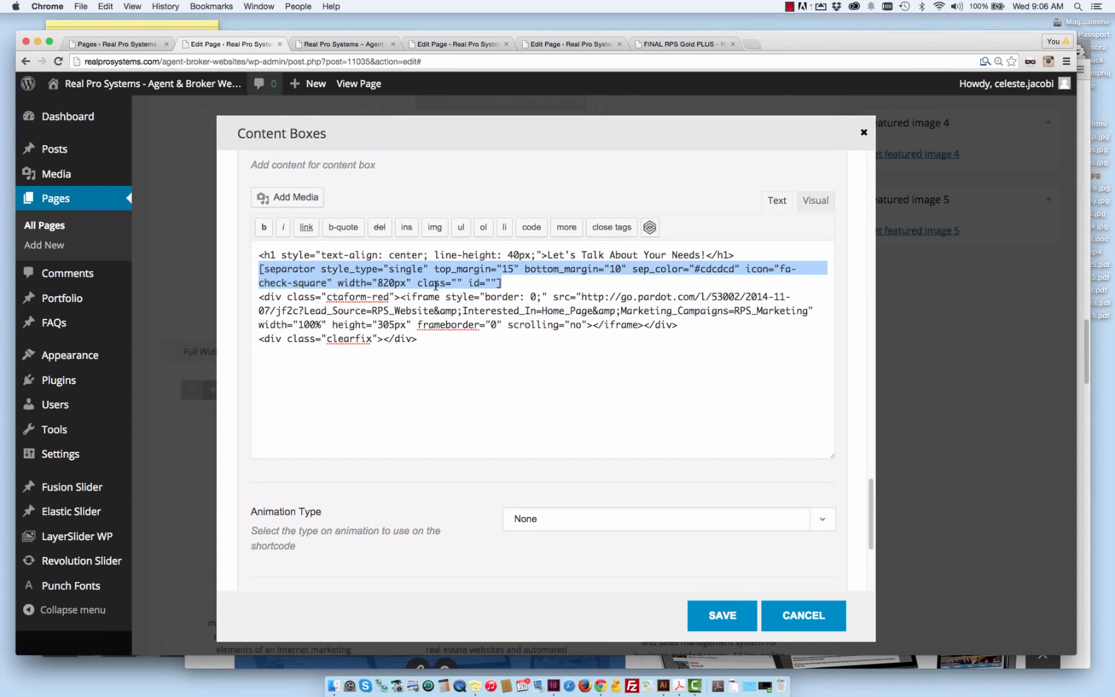
pyautogui.moveTo(418, 339); pyautogui.dragTo(255, 298)
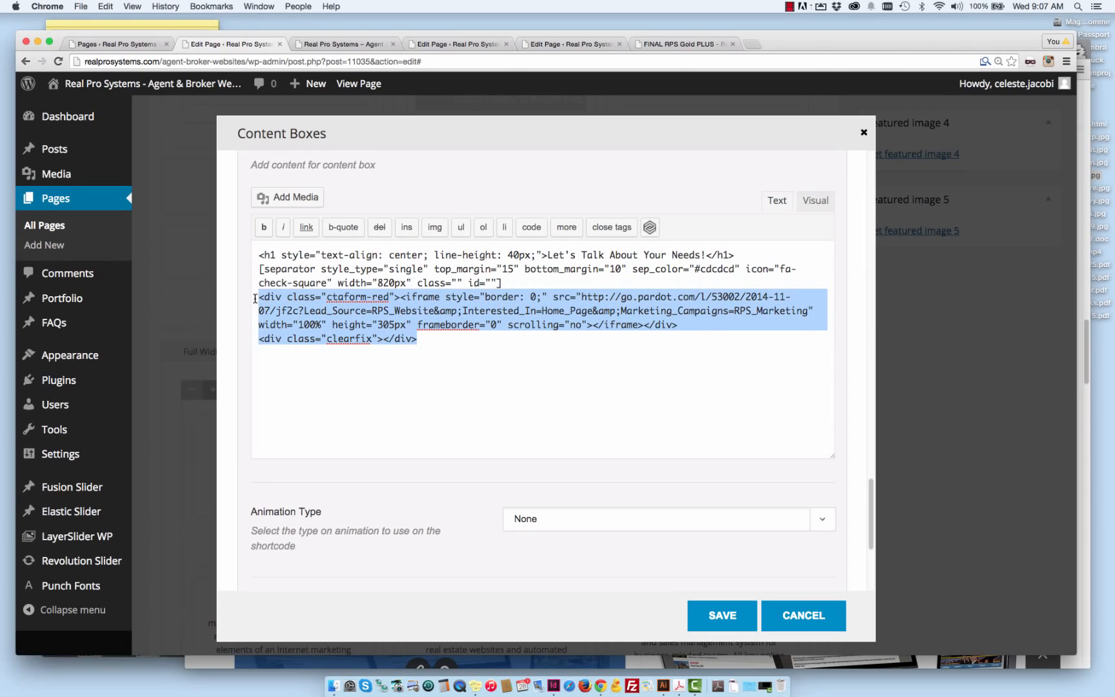
pyautogui.click(324, 46)
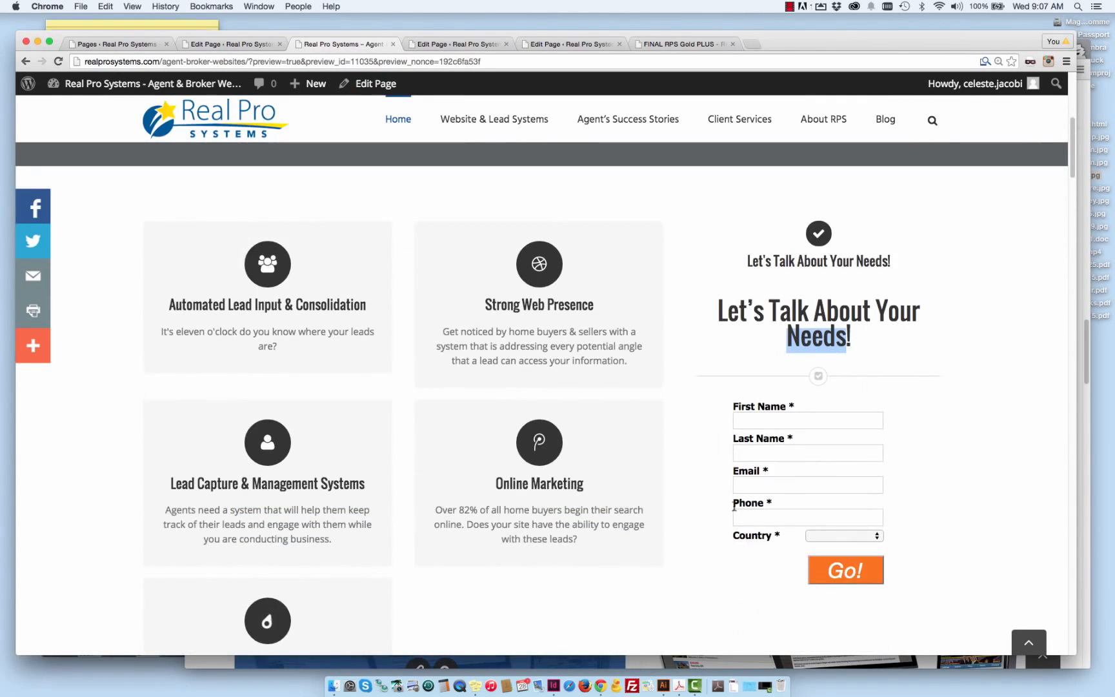
pyautogui.scroll(-3, 803, 452)
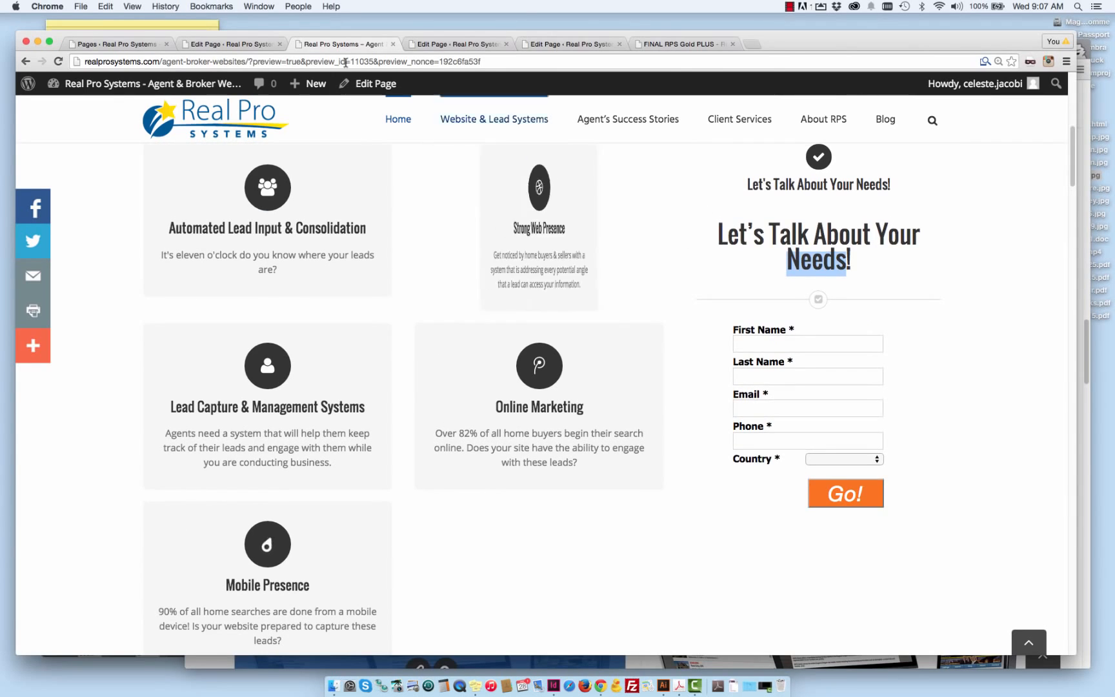
# - Save the Content Boxes element and refresh the RPS Home Page preview with the changes
pyautogui.click(245, 44)
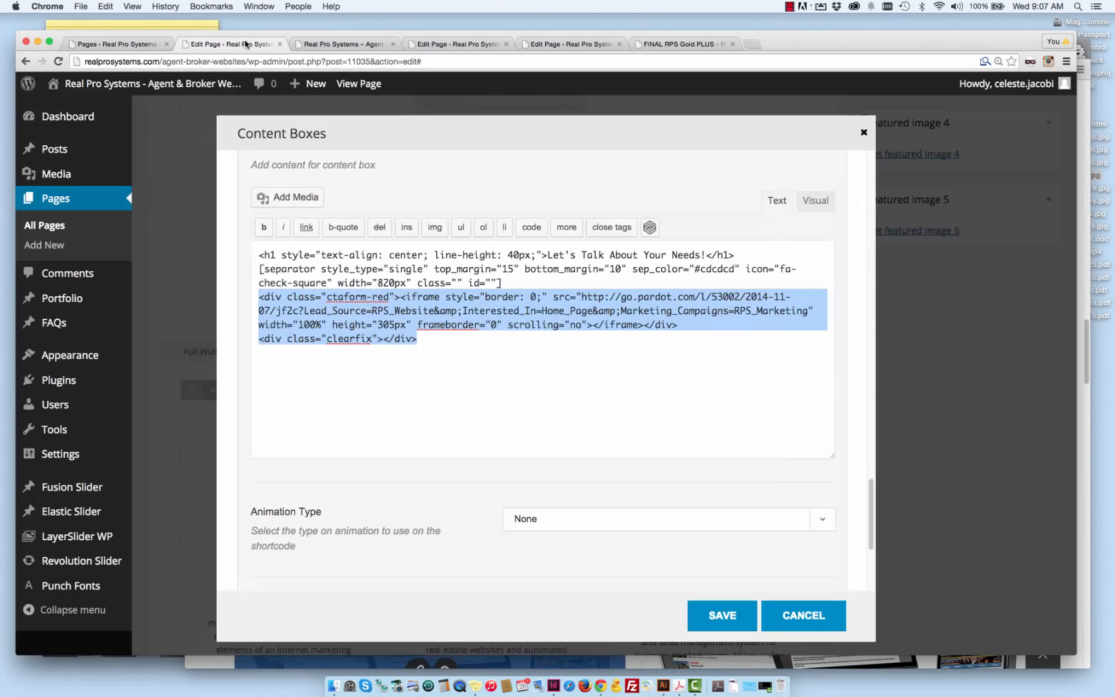
pyautogui.click(670, 556)
pyautogui.click(701, 606)
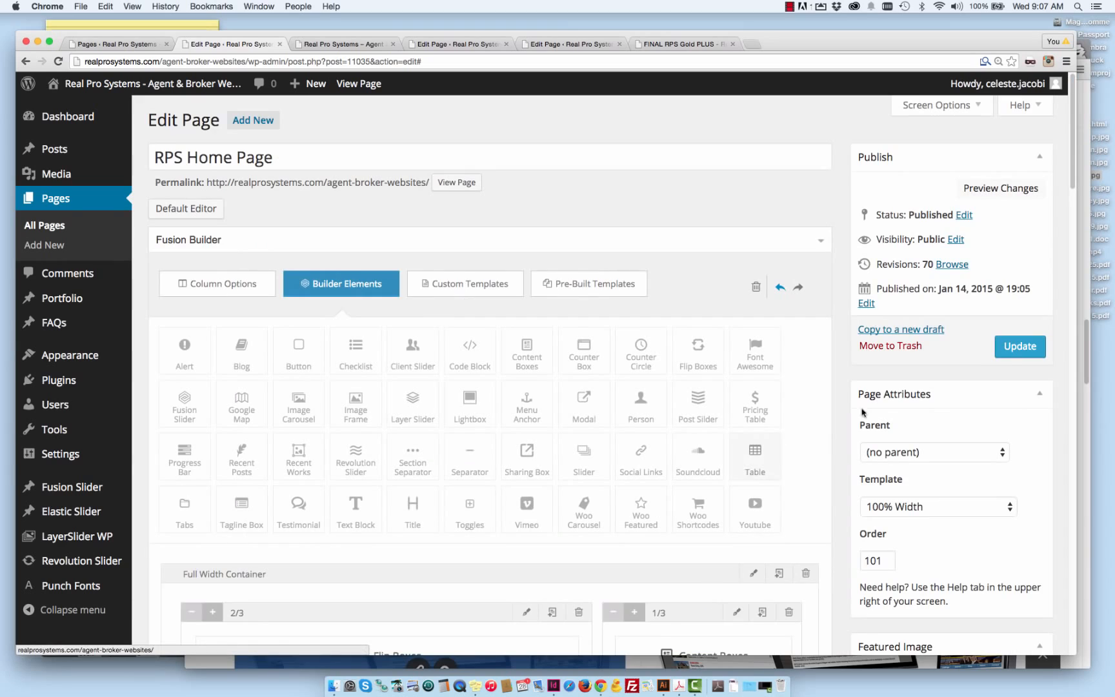
pyautogui.click(1018, 185)
pyautogui.click(368, 45)
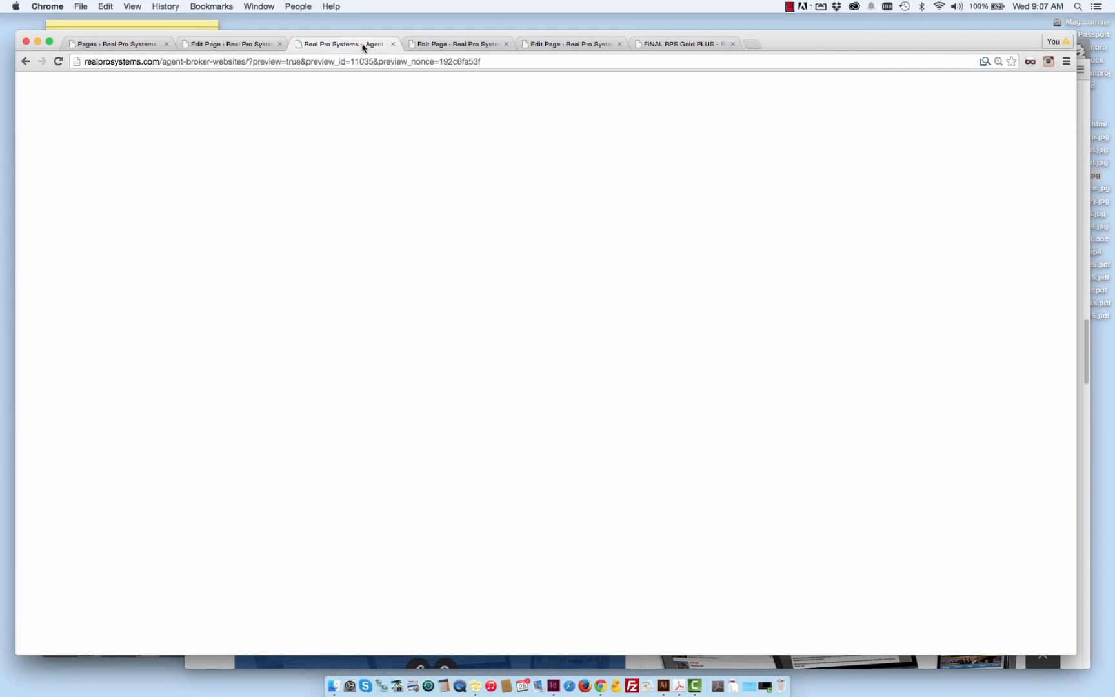
# - Examine the "Let's Talk About Your Needs!" box in the preview, checking its background, icon, heading spacing, divider and form
pyautogui.scroll(-6, 621, 270)
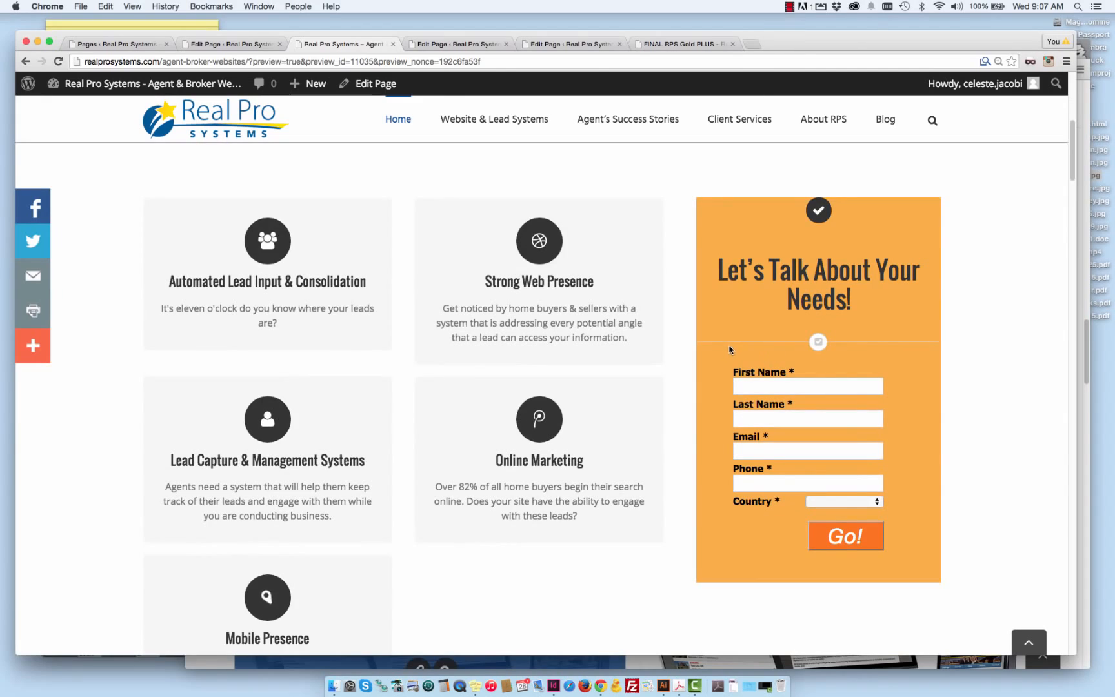
pyautogui.scroll(-1, 761, 351)
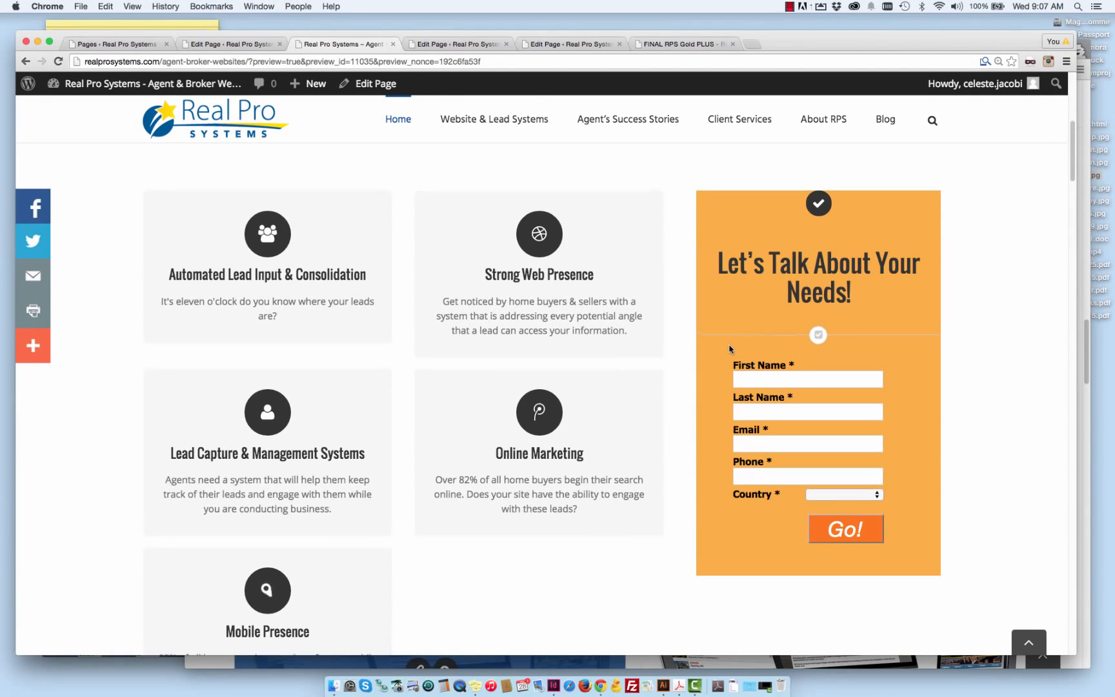
pyautogui.scroll(1, 729, 349)
pyautogui.scroll(2, 800, 361)
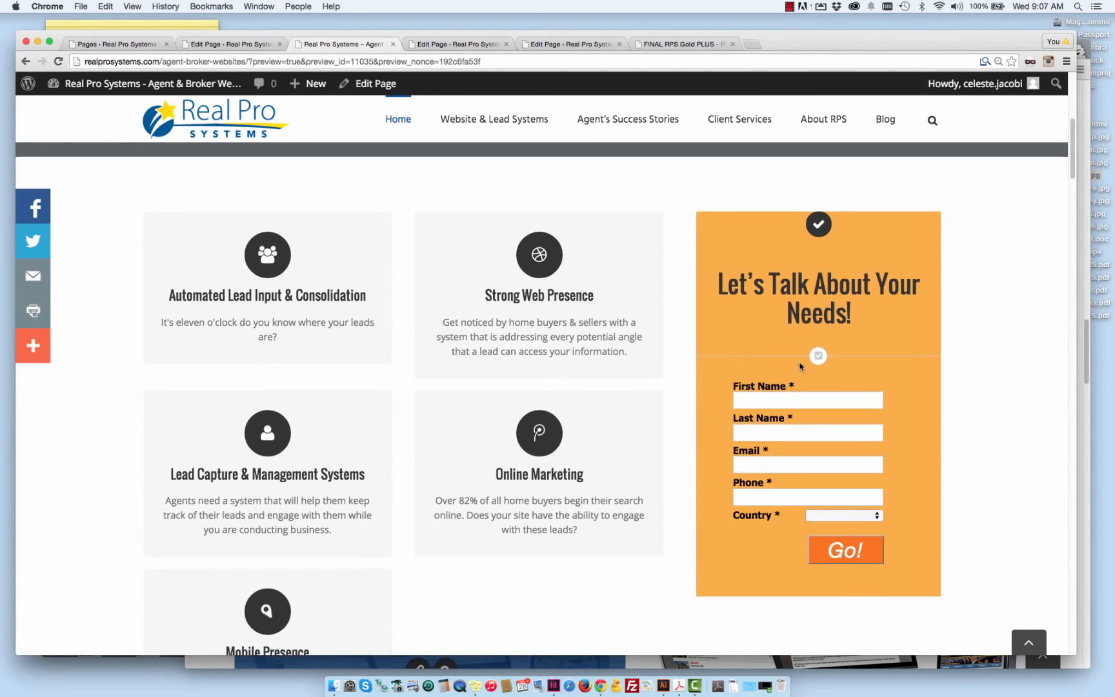
pyautogui.scroll(3, 817, 322)
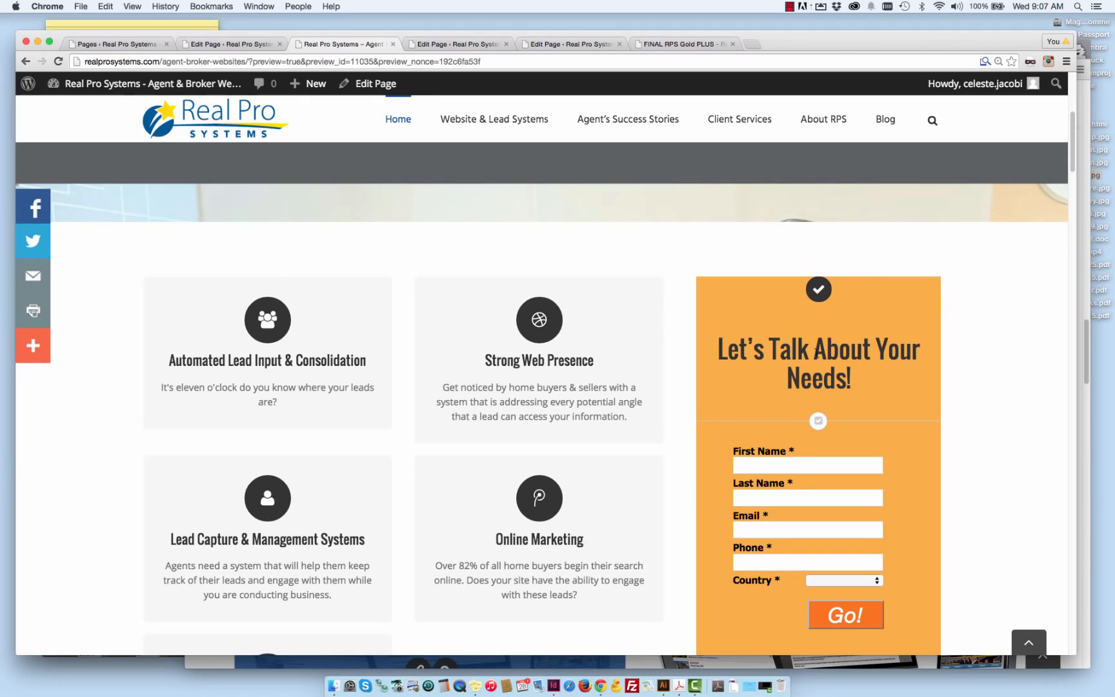
pyautogui.scroll(-3, 810, 323)
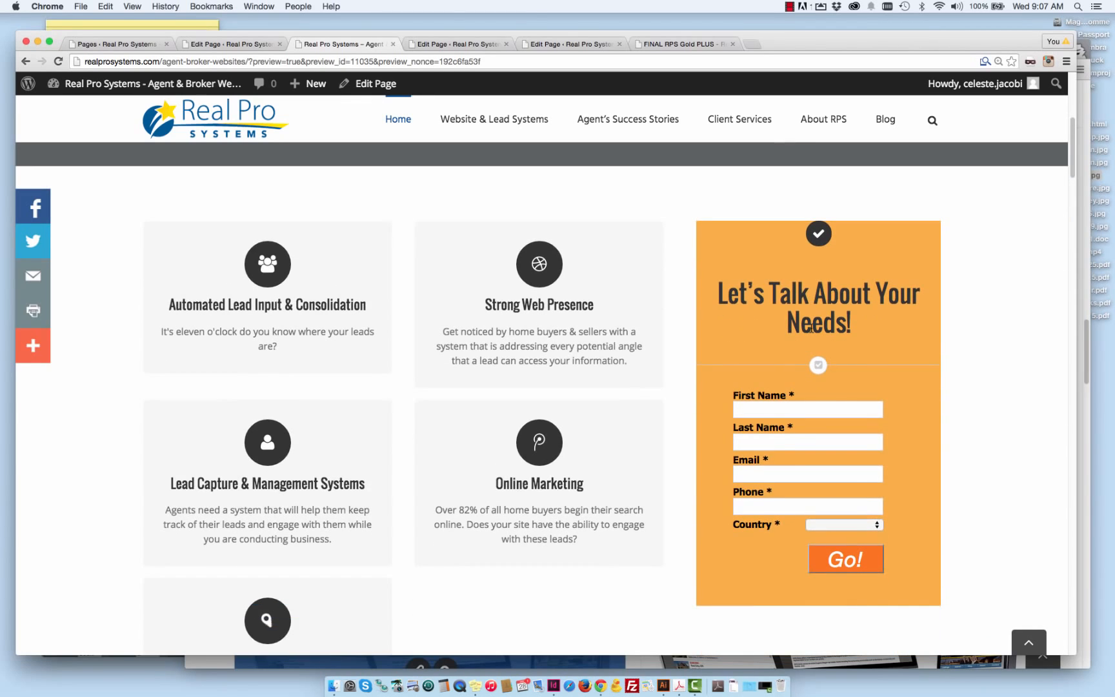
pyautogui.scroll(3, 722, 323)
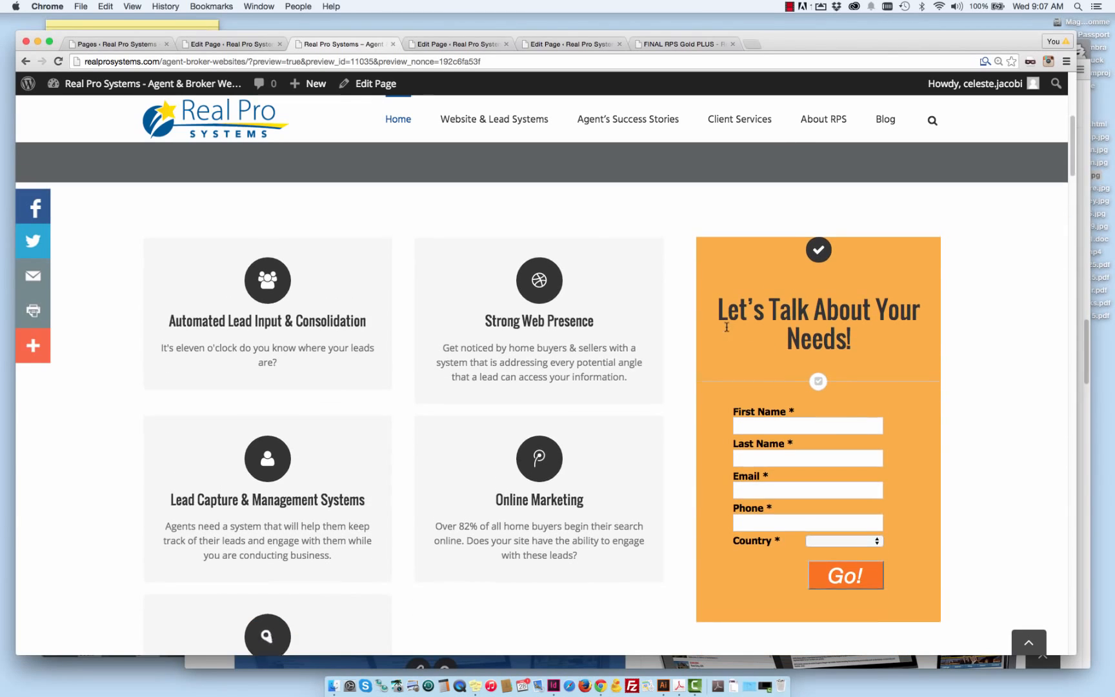
# - Return to editing the RPS Home Page, open the Content Boxes element in the 1/3 column and expand Content Boxes Item 1
pyautogui.click(216, 44)
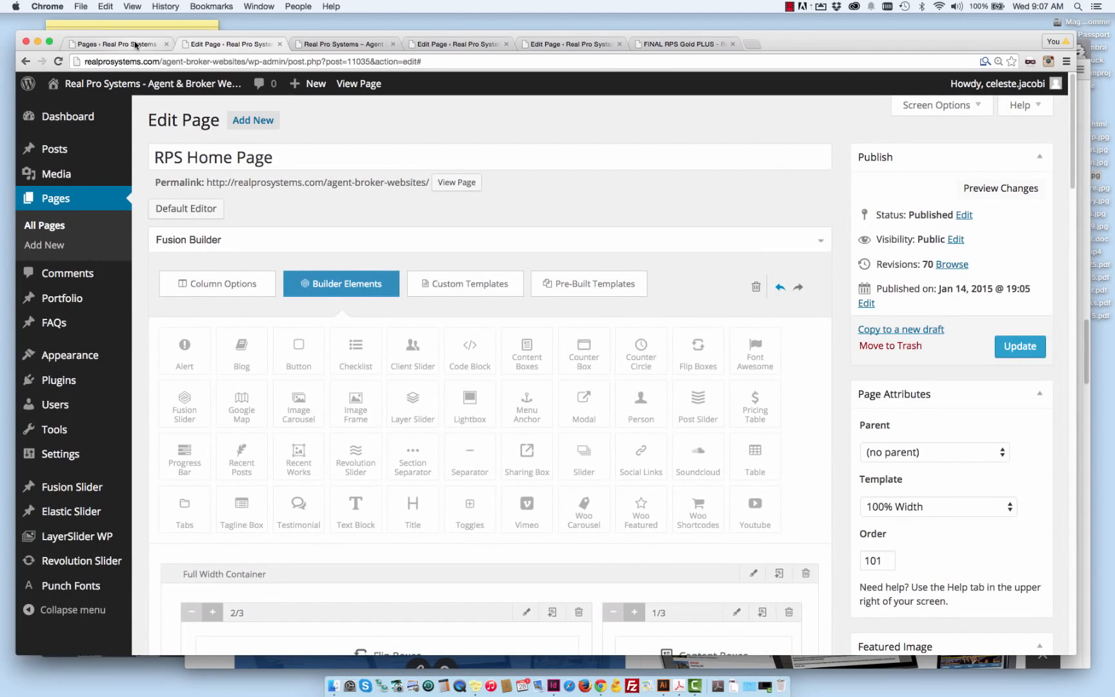
pyautogui.click(135, 43)
pyautogui.click(217, 46)
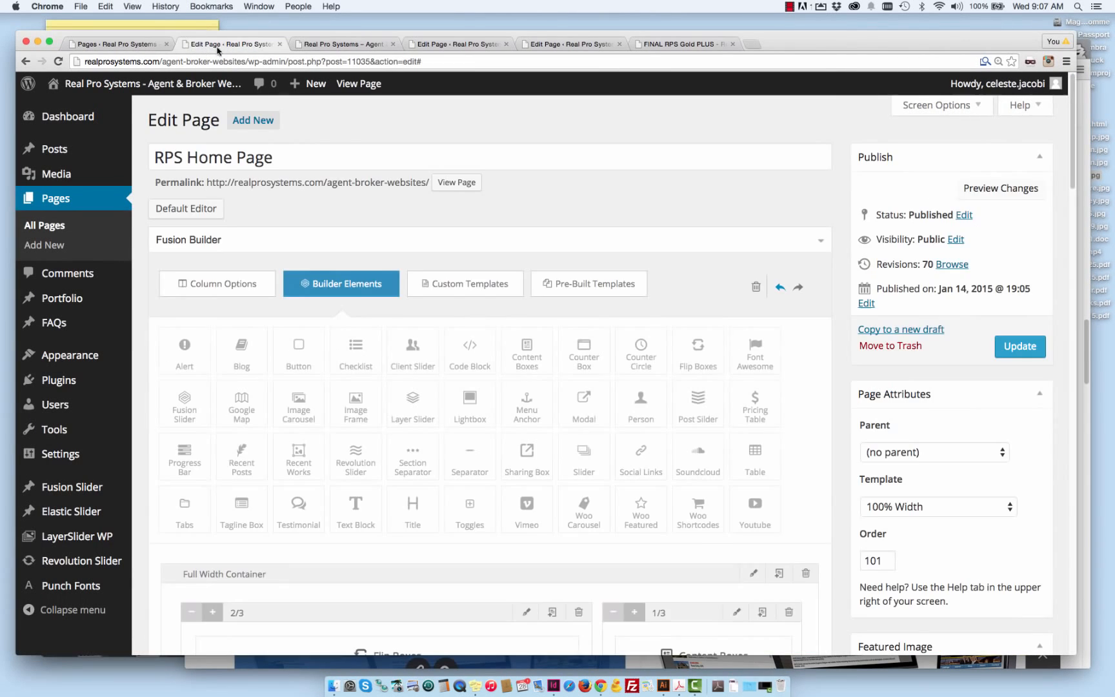
pyautogui.scroll(-3, 571, 338)
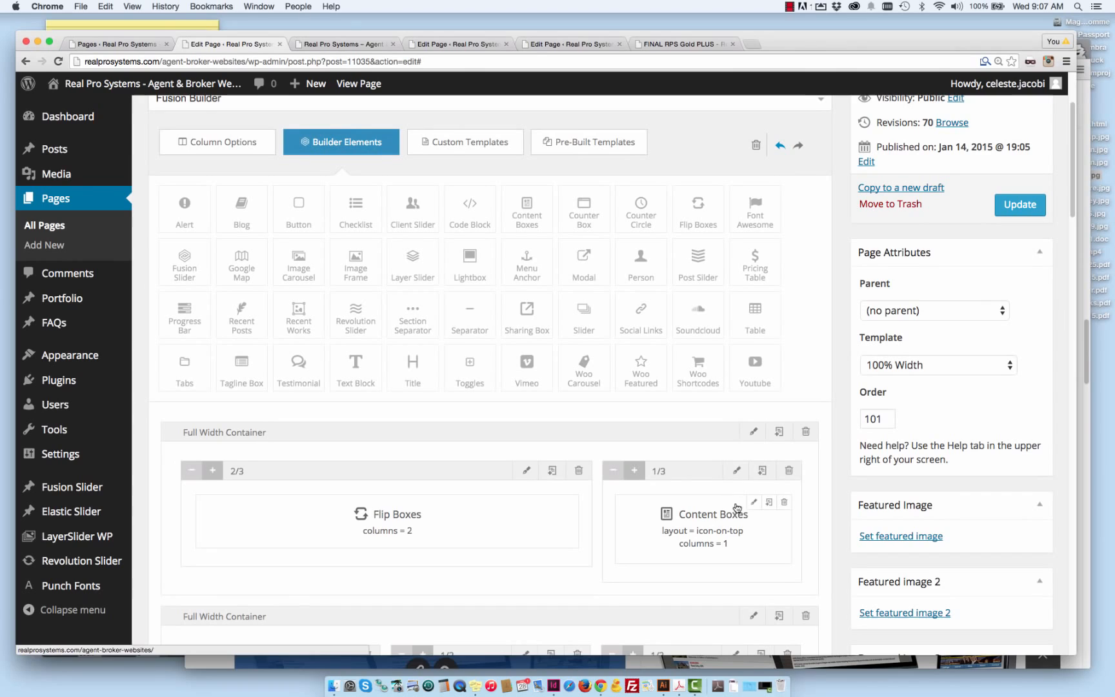
pyautogui.click(753, 503)
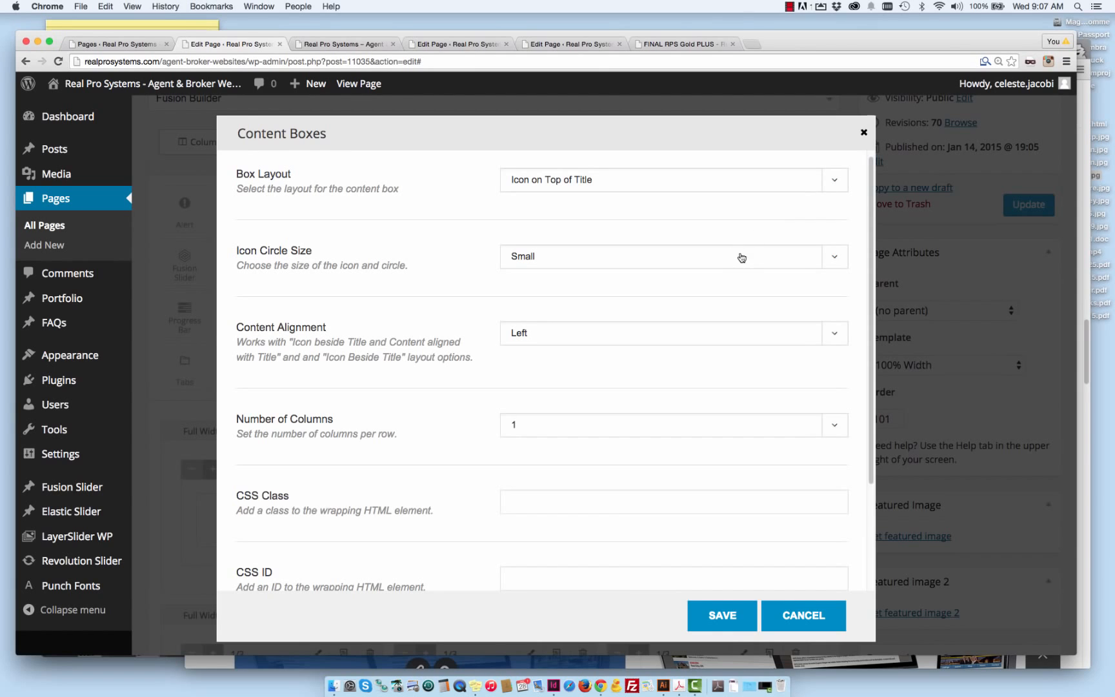
pyautogui.scroll(-1, 712, 296)
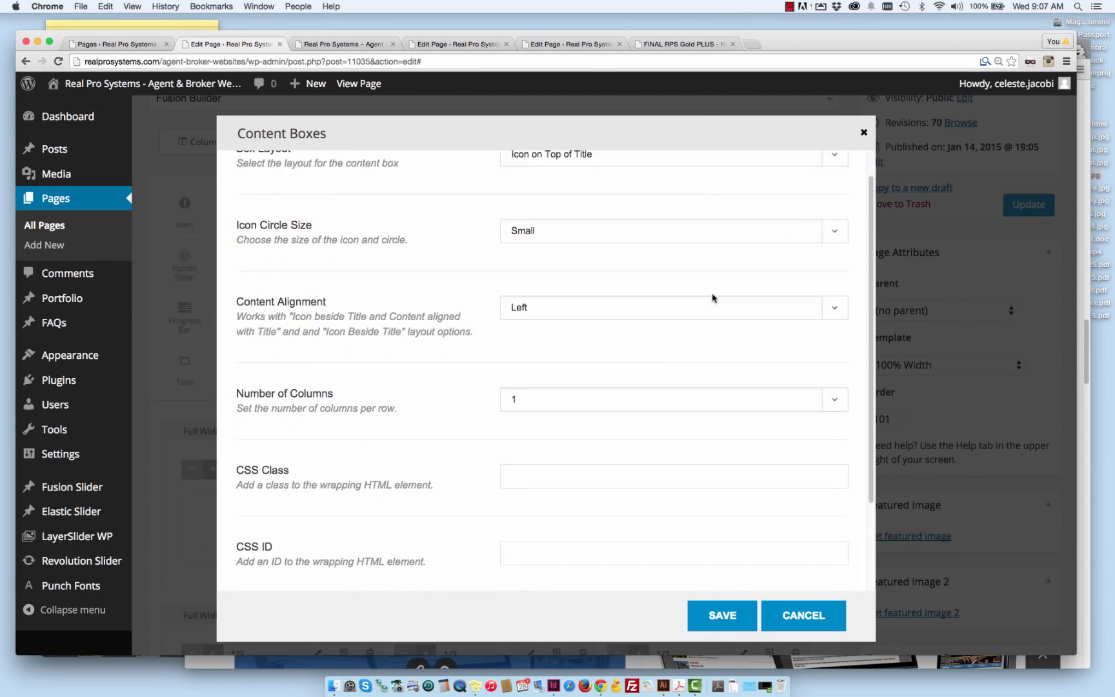
pyautogui.scroll(-5, 712, 297)
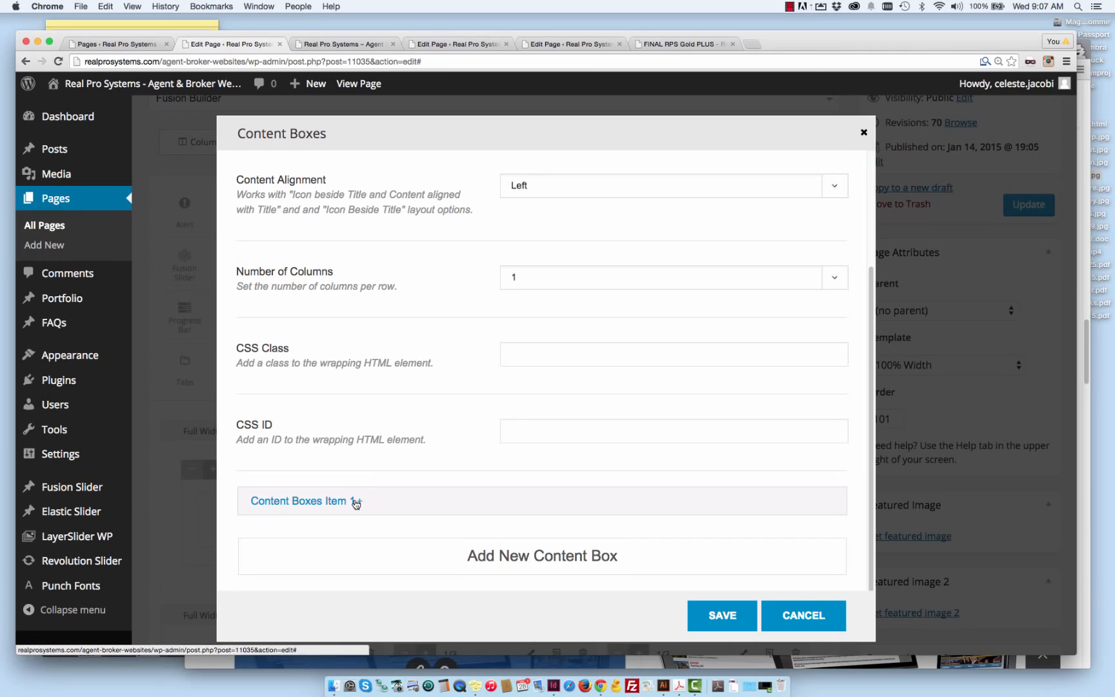
pyautogui.click(356, 500)
# - Review the icon, color, image, link, content and animation settings of Content Boxes Item 1
pyautogui.scroll(-10, 419, 450)
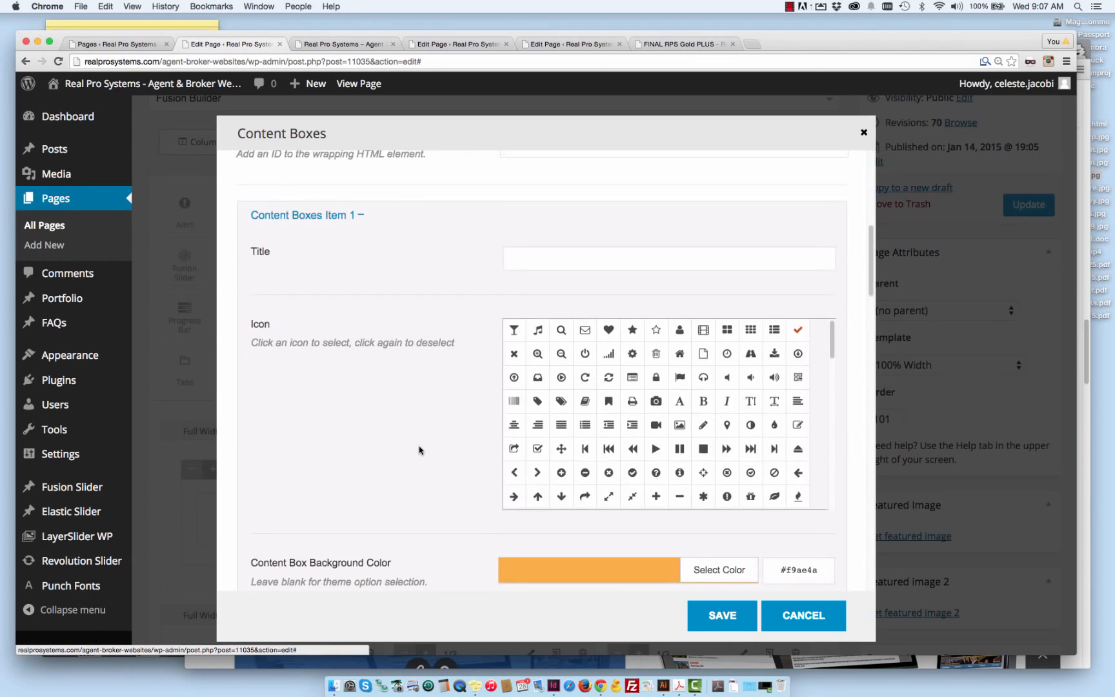
pyautogui.scroll(-3, 419, 450)
pyautogui.scroll(-10, 691, 427)
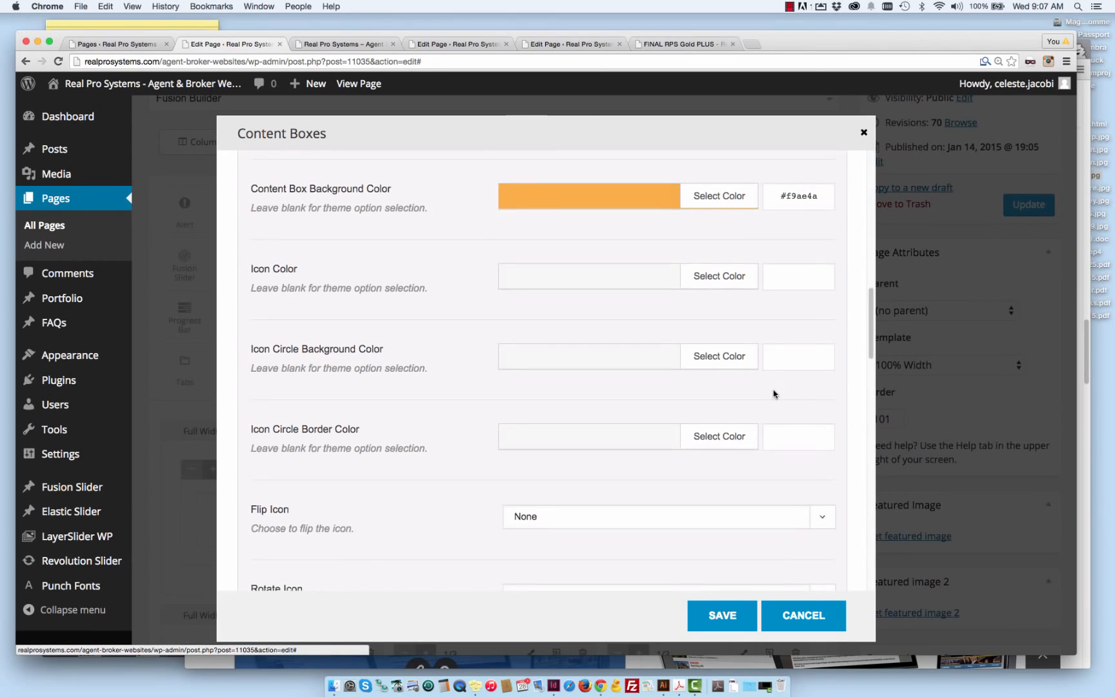
pyautogui.scroll(-8, 806, 386)
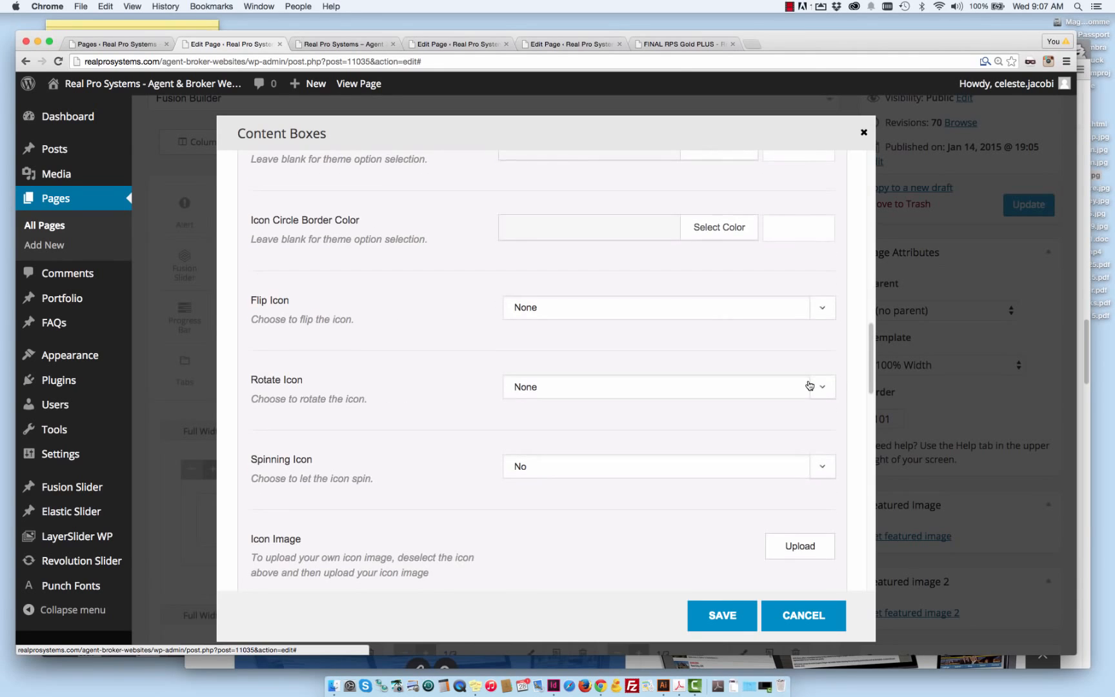
pyautogui.scroll(-7, 808, 385)
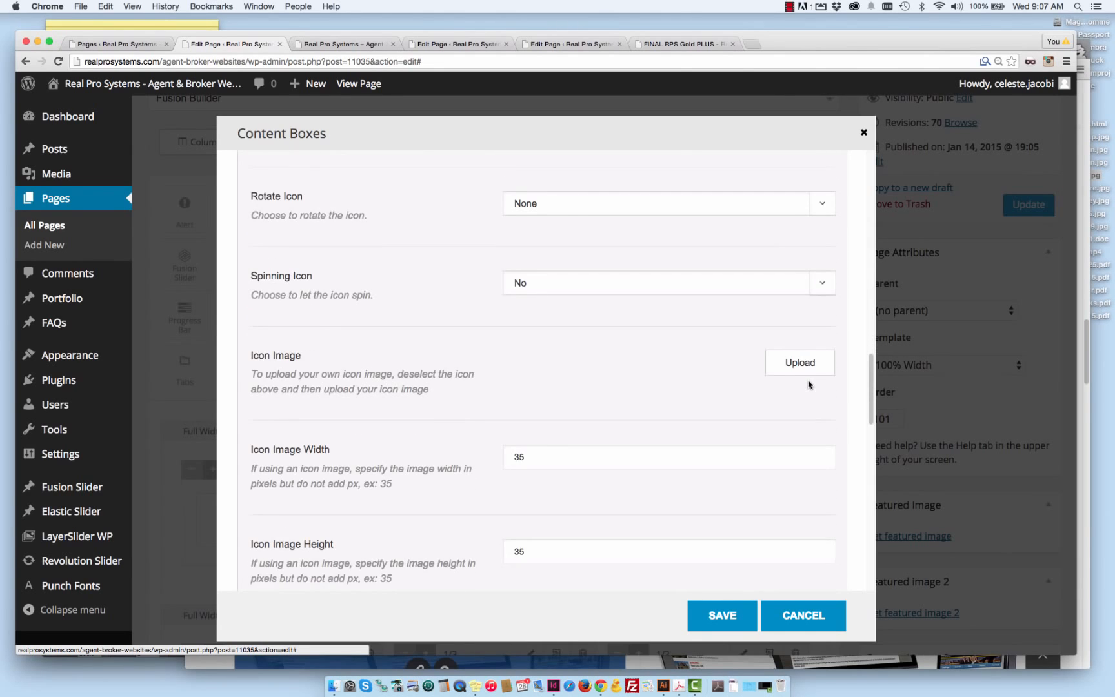
pyautogui.scroll(-4, 809, 384)
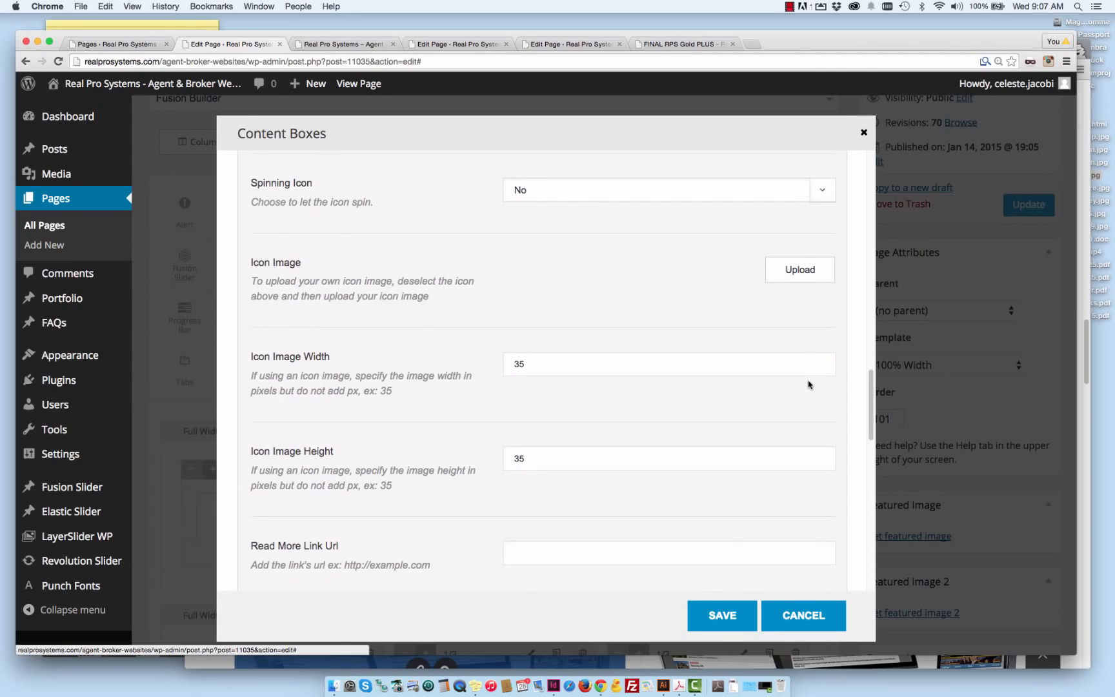
pyautogui.scroll(-8, 808, 385)
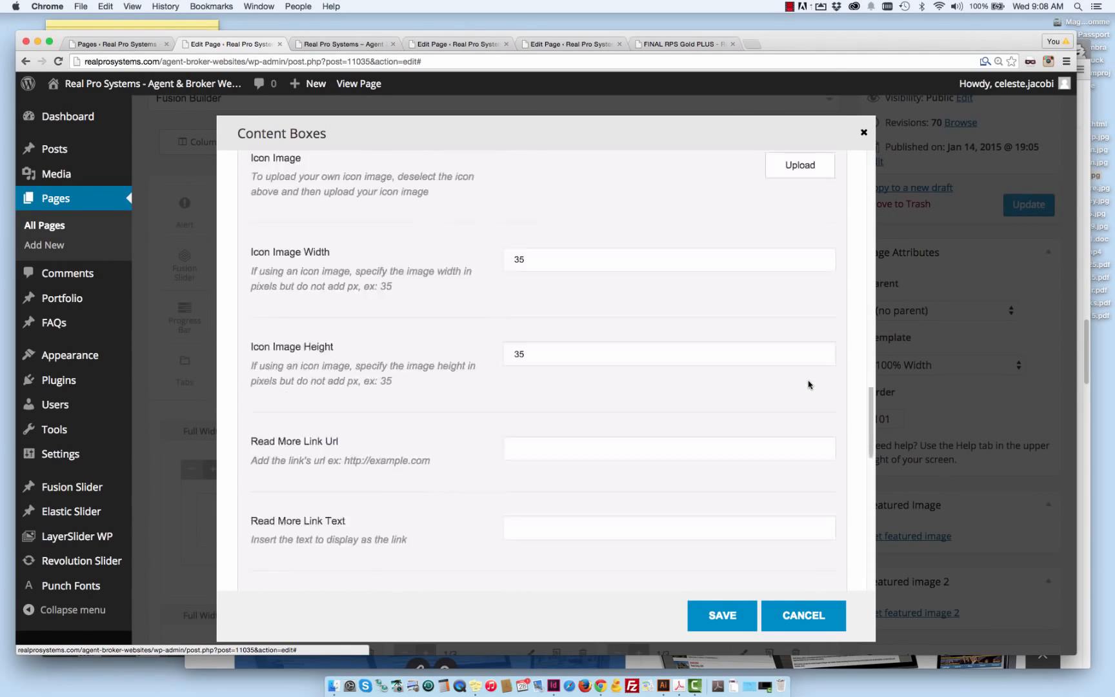
pyautogui.scroll(-8, 808, 383)
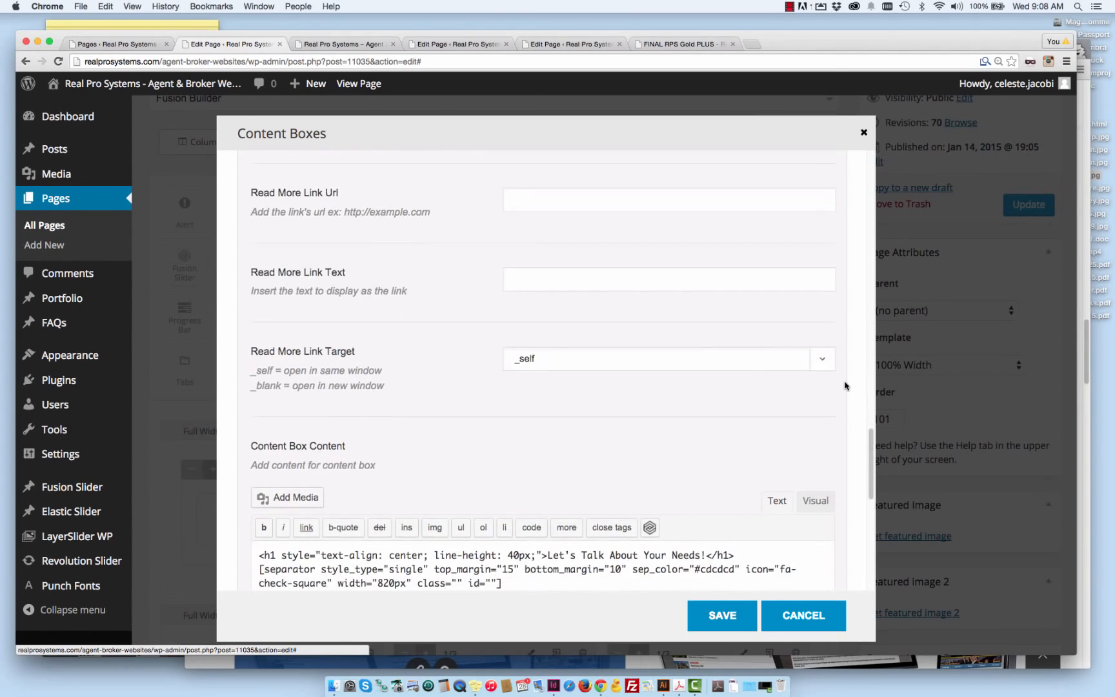
pyautogui.scroll(-17, 844, 385)
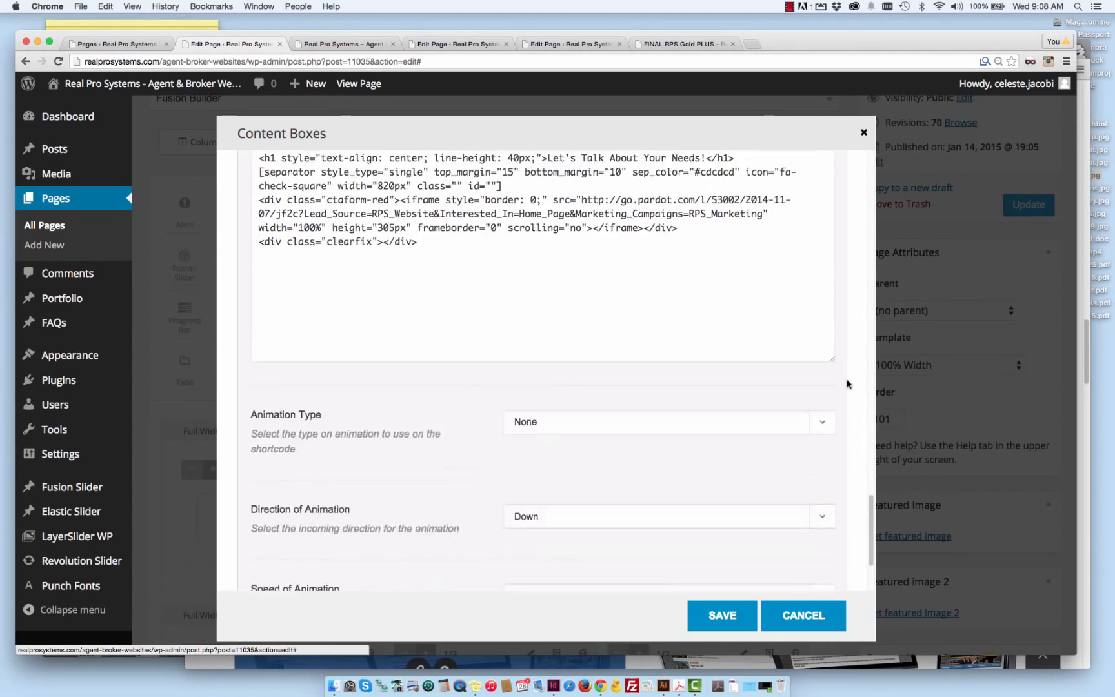
pyautogui.scroll(-4, 847, 384)
# - Set the Box Layout of the Content Boxes element to Icon beside Title, keep Content Alignment at Left, and save it
pyautogui.scroll(20, 847, 384)
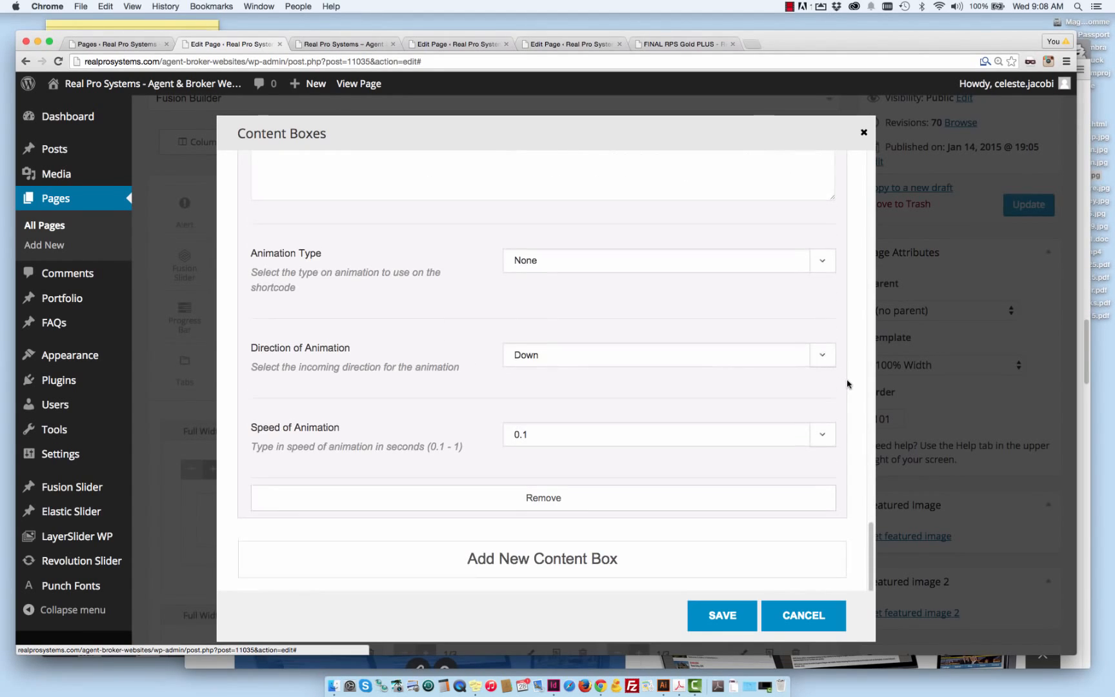
pyautogui.scroll(1, 847, 384)
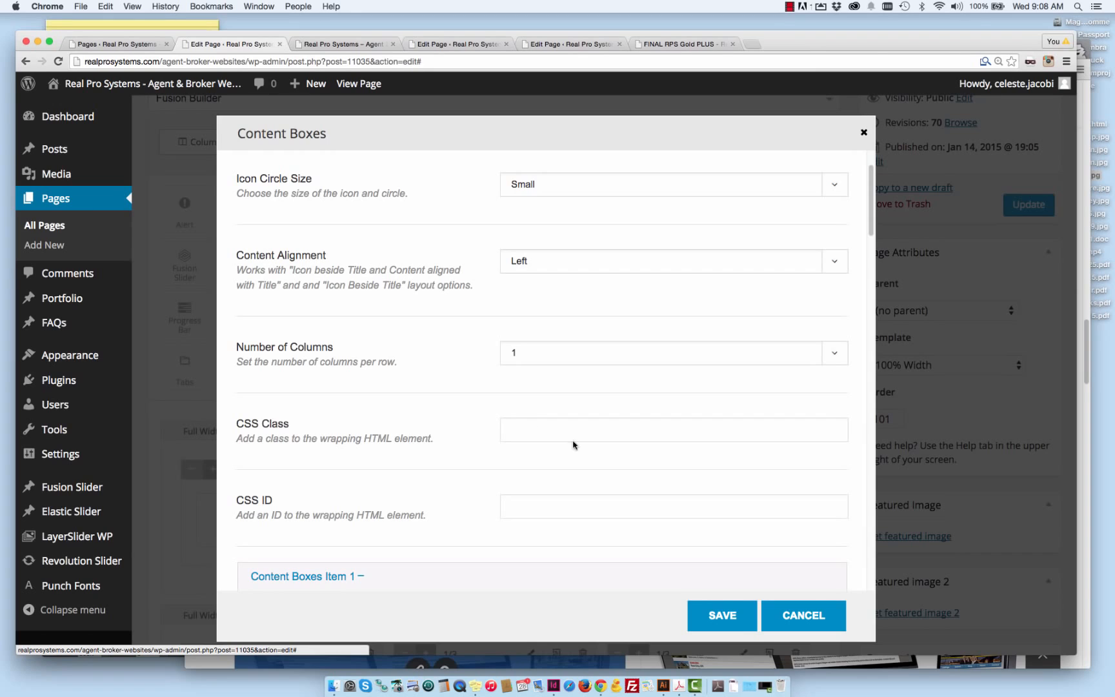
pyautogui.scroll(3, 665, 447)
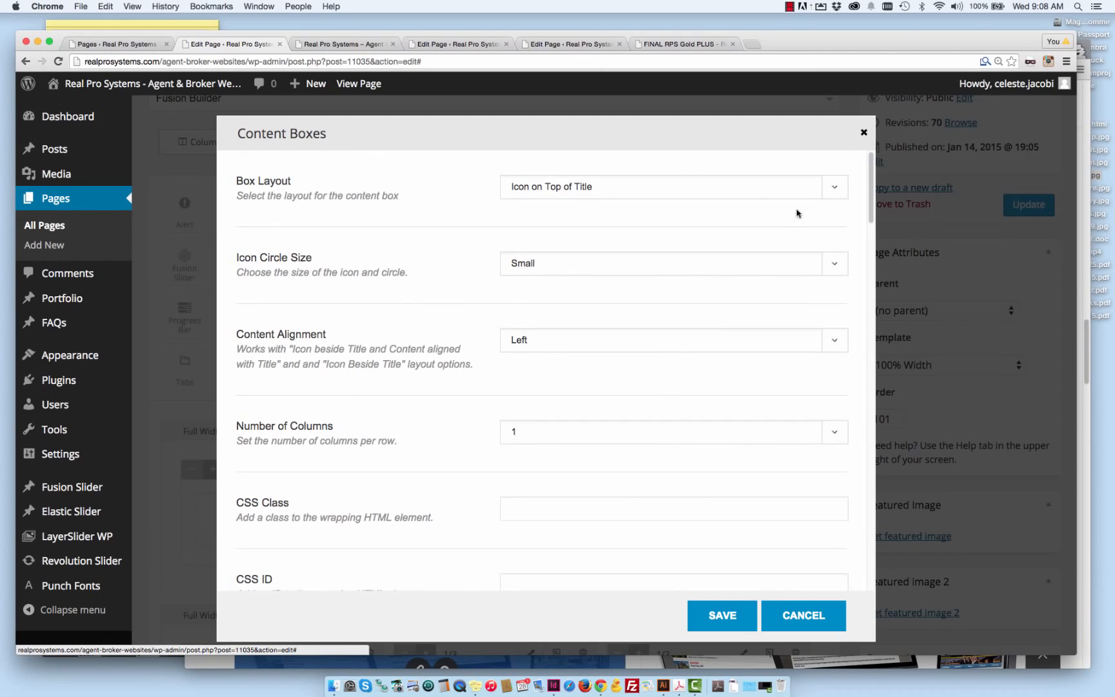
pyautogui.click(820, 187)
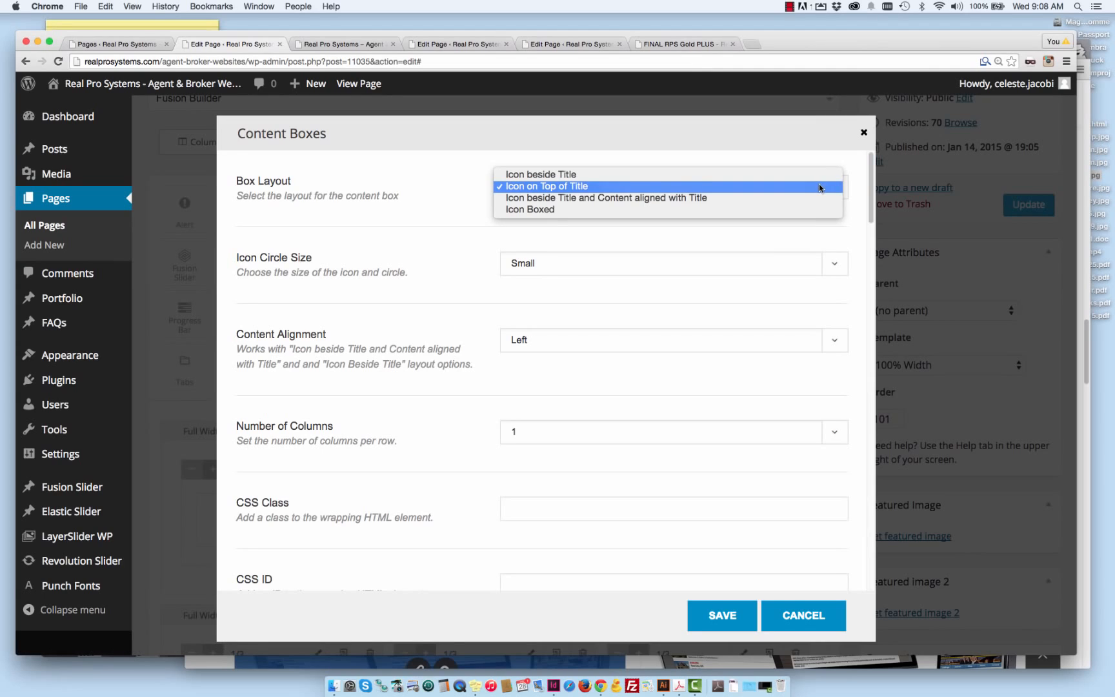
pyautogui.click(766, 172)
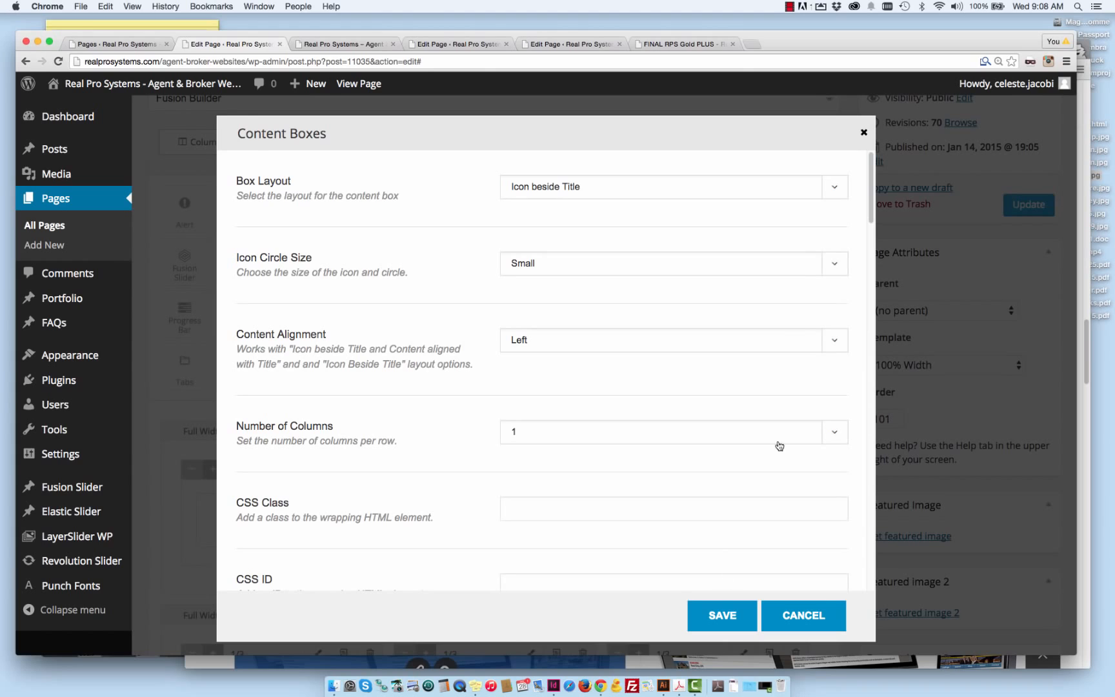
pyautogui.click(824, 340)
pyautogui.click(818, 322)
pyautogui.click(688, 617)
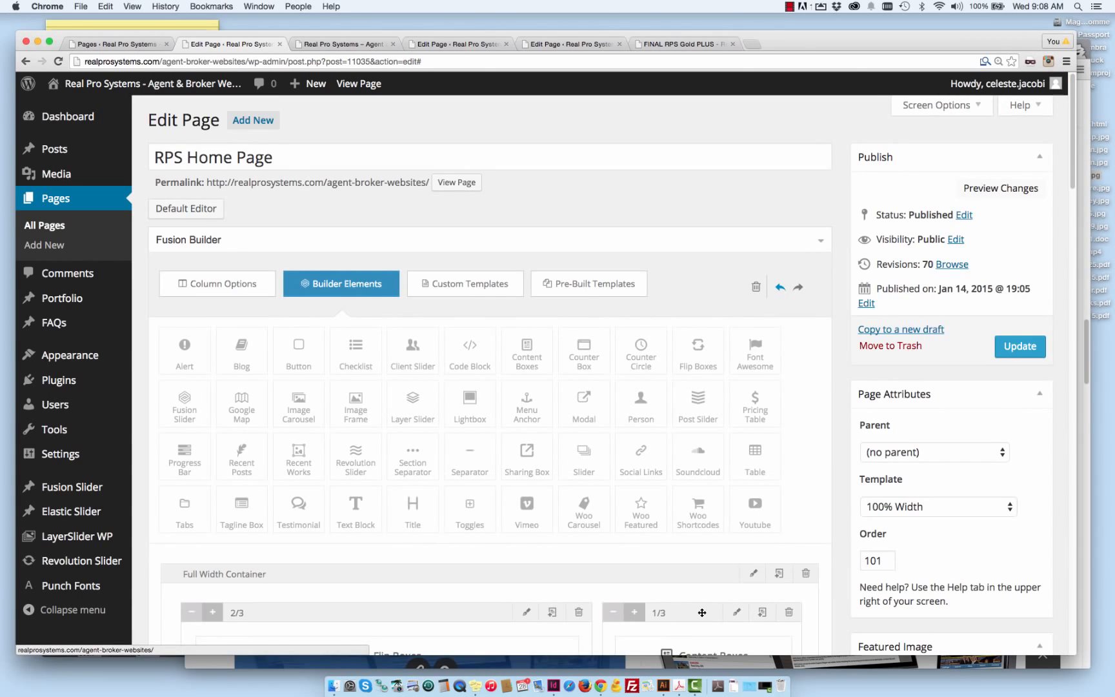
pyautogui.click(821, 5)
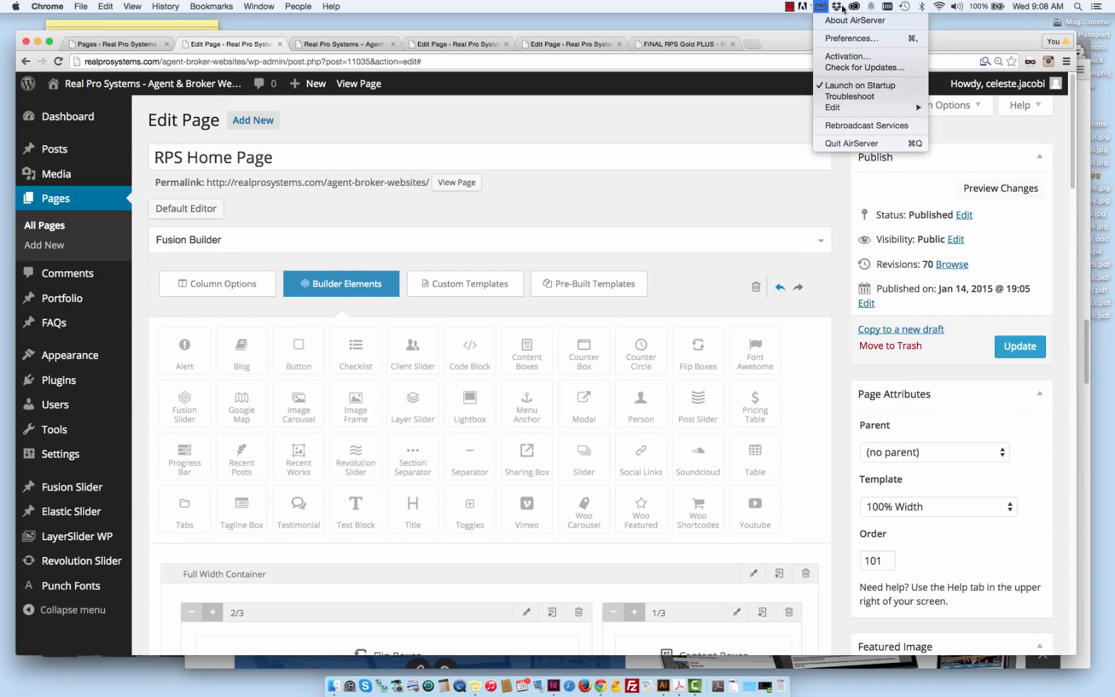
pyautogui.click(789, 6)
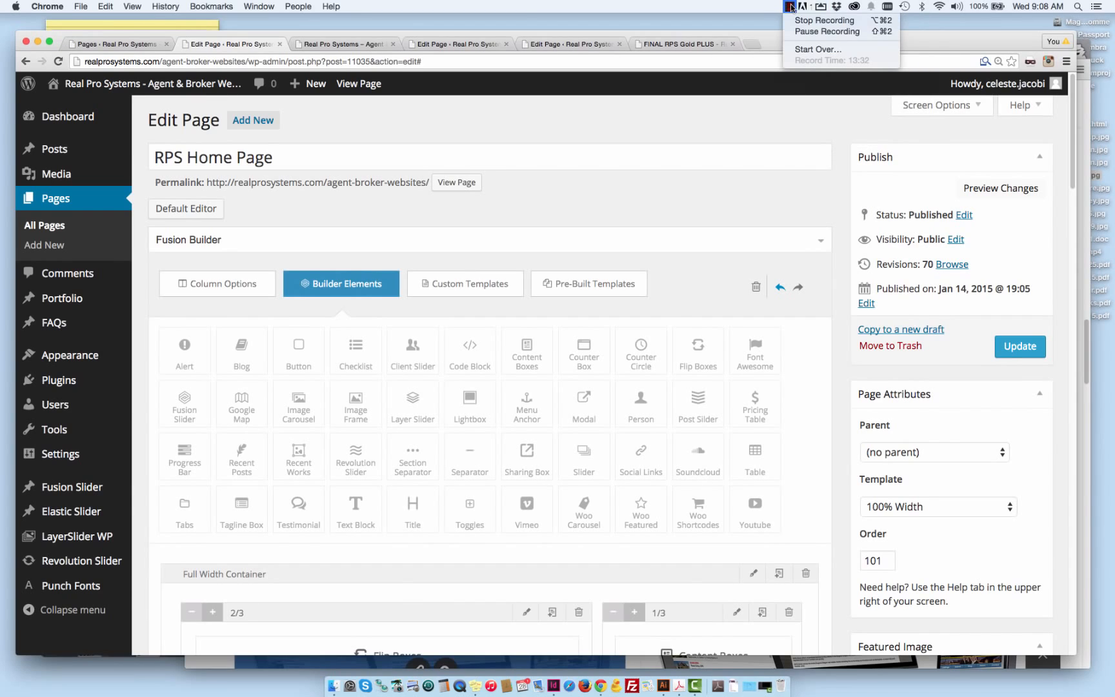
pyautogui.click(797, 21)
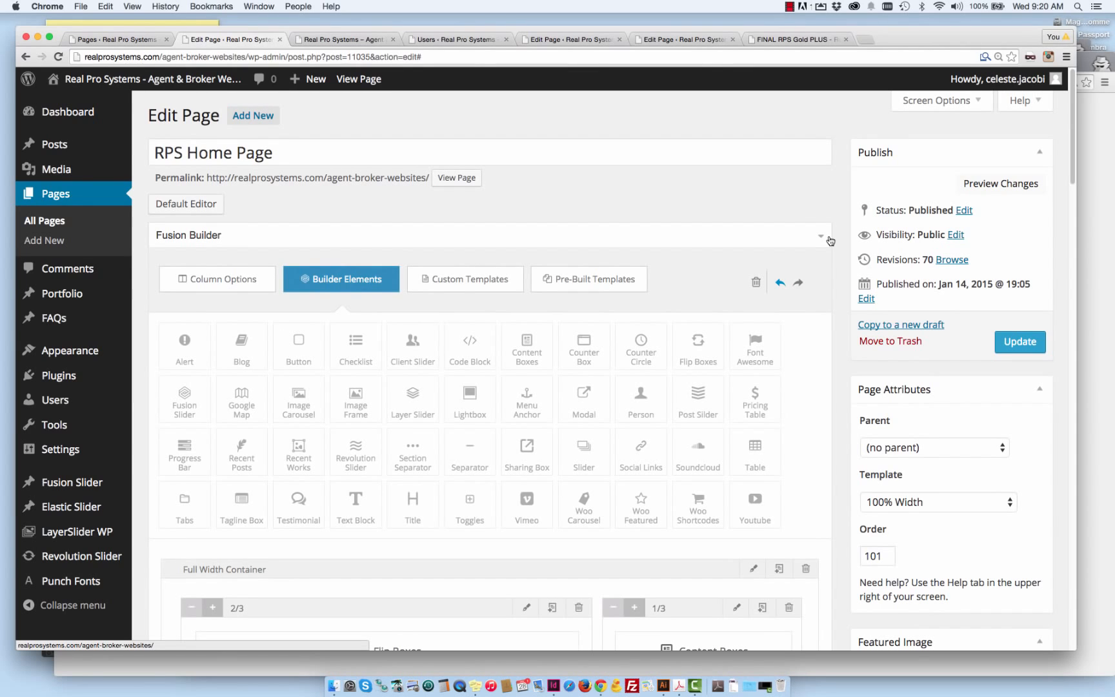
# - Open the Content Boxes element in the 1/3 column and review its layout, icon circle size, alignment and column settings
pyautogui.scroll(-3, 843, 213)
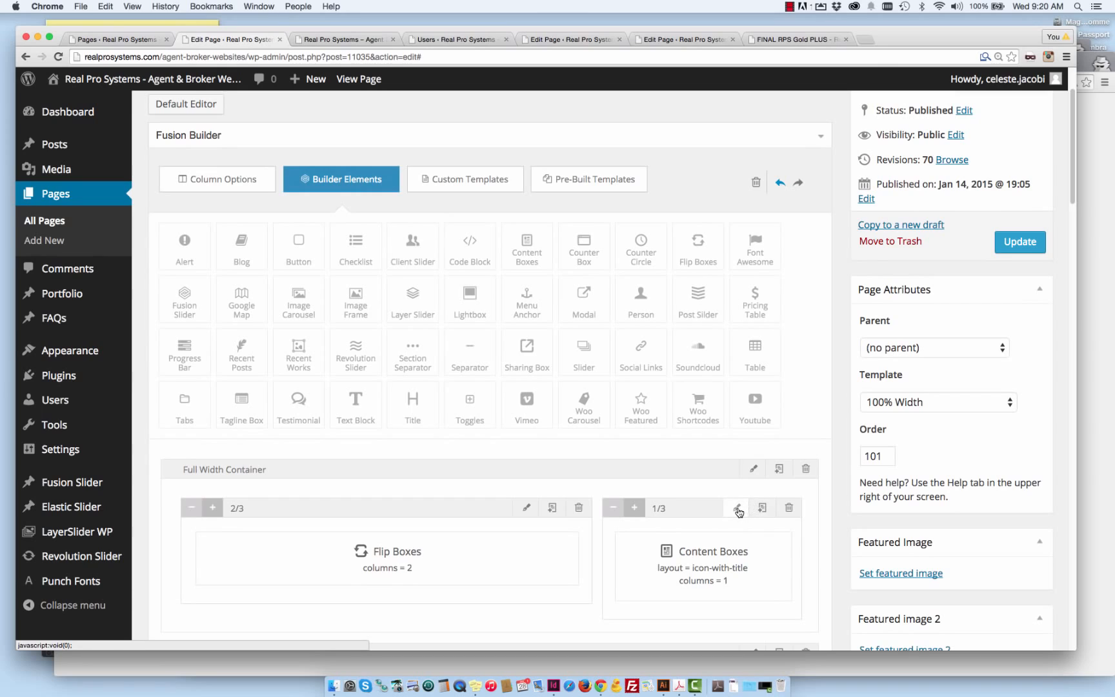
pyautogui.moveTo(757, 540)
pyautogui.click(755, 540)
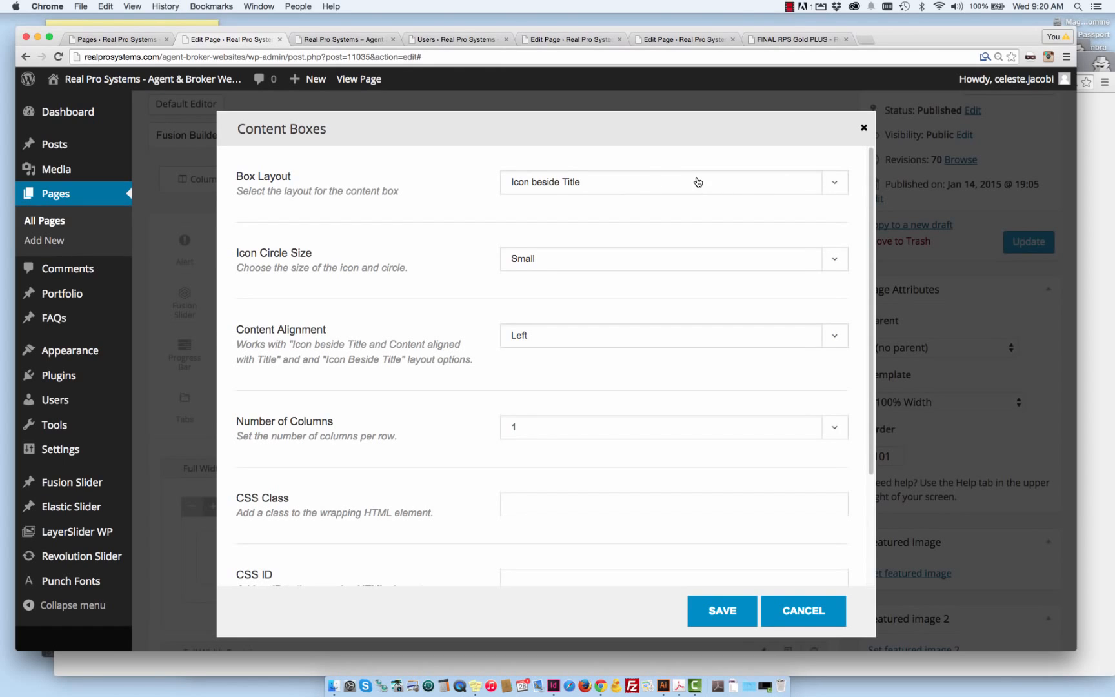
pyautogui.scroll(-2, 841, 184)
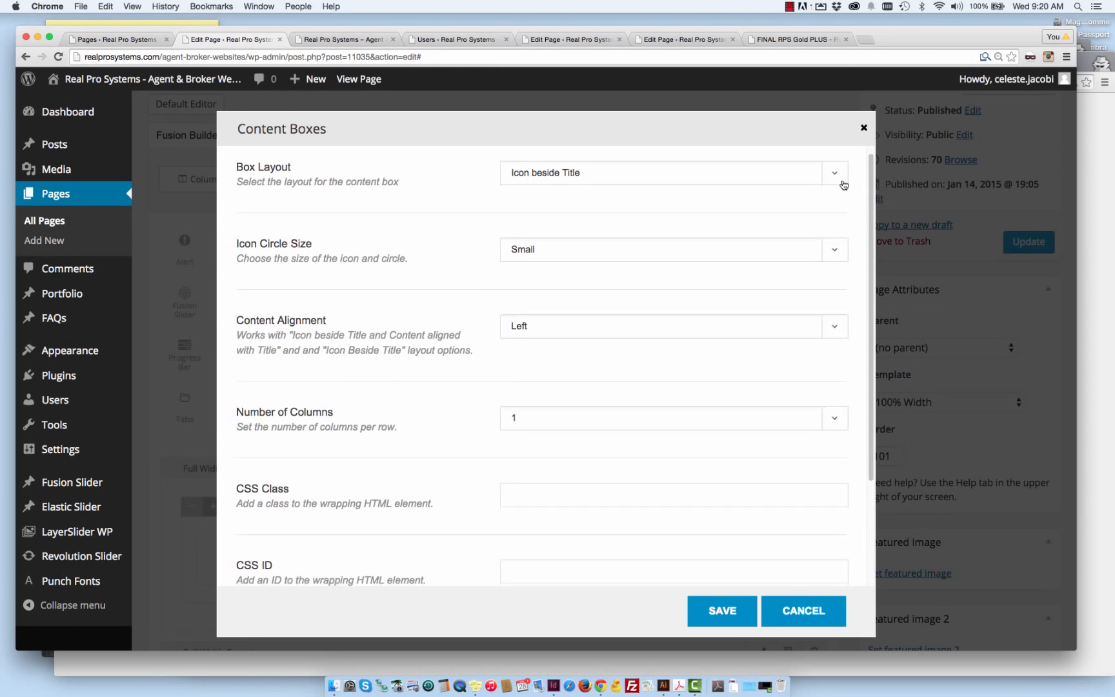
pyautogui.scroll(2, 832, 194)
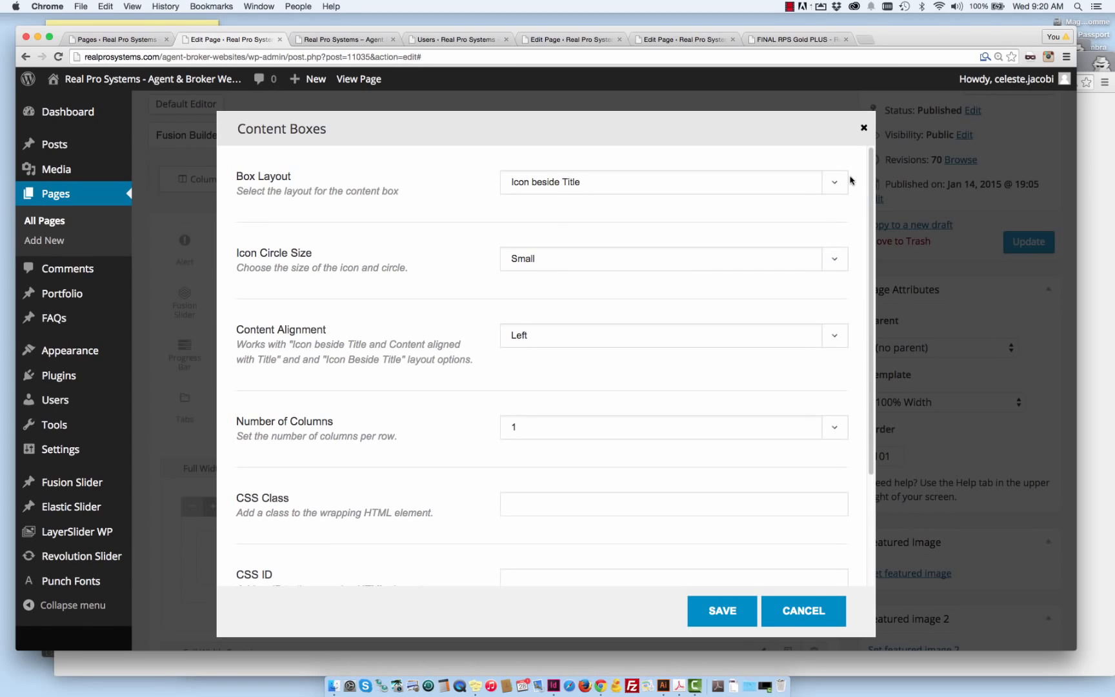
pyautogui.scroll(-5, 850, 184)
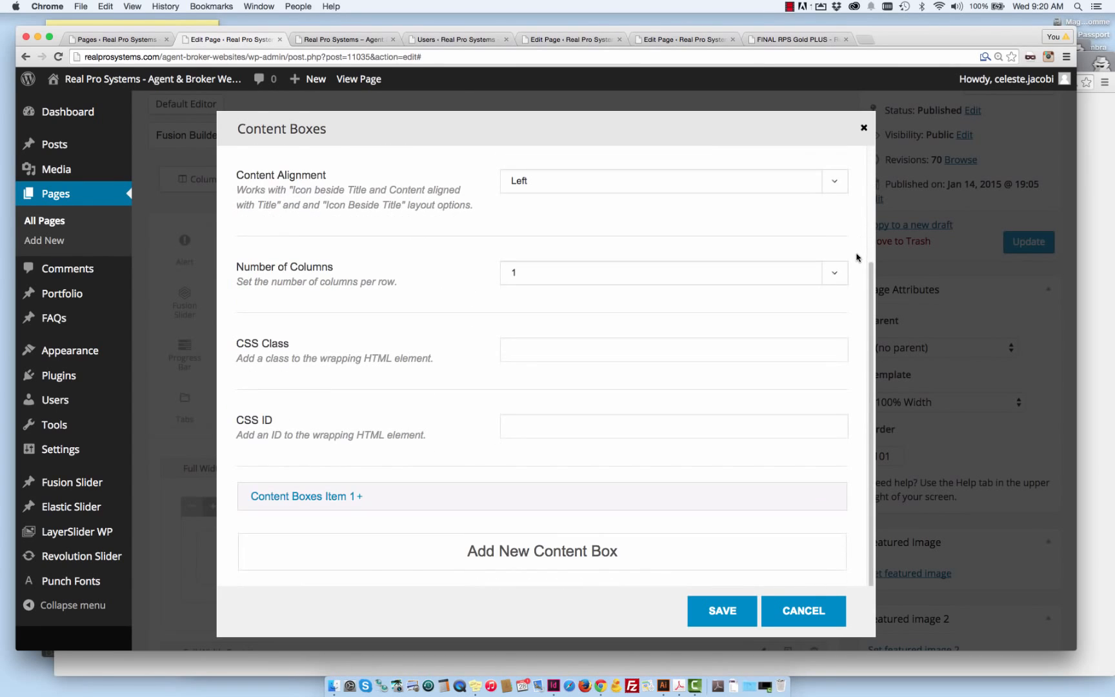
pyautogui.scroll(3, 842, 258)
pyautogui.scroll(-3, 718, 319)
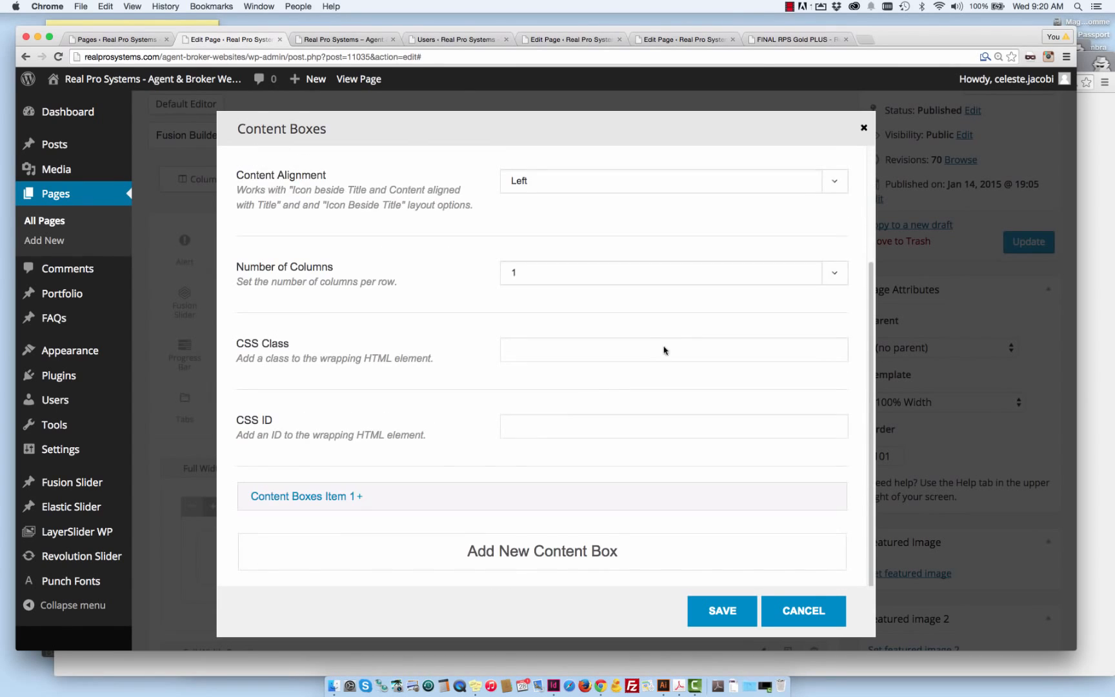
# - Try the check mark icon for Content Boxes Item 1, then cancel the changes to the element
pyautogui.click(338, 503)
pyautogui.scroll(-8, 791, 306)
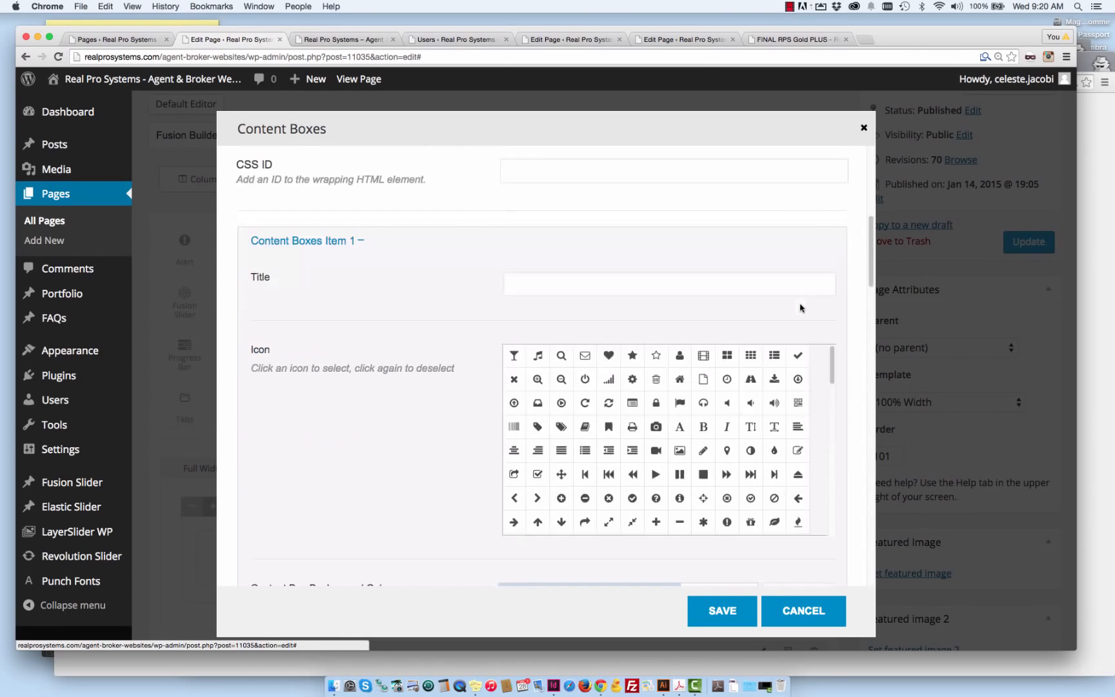
pyautogui.click(800, 356)
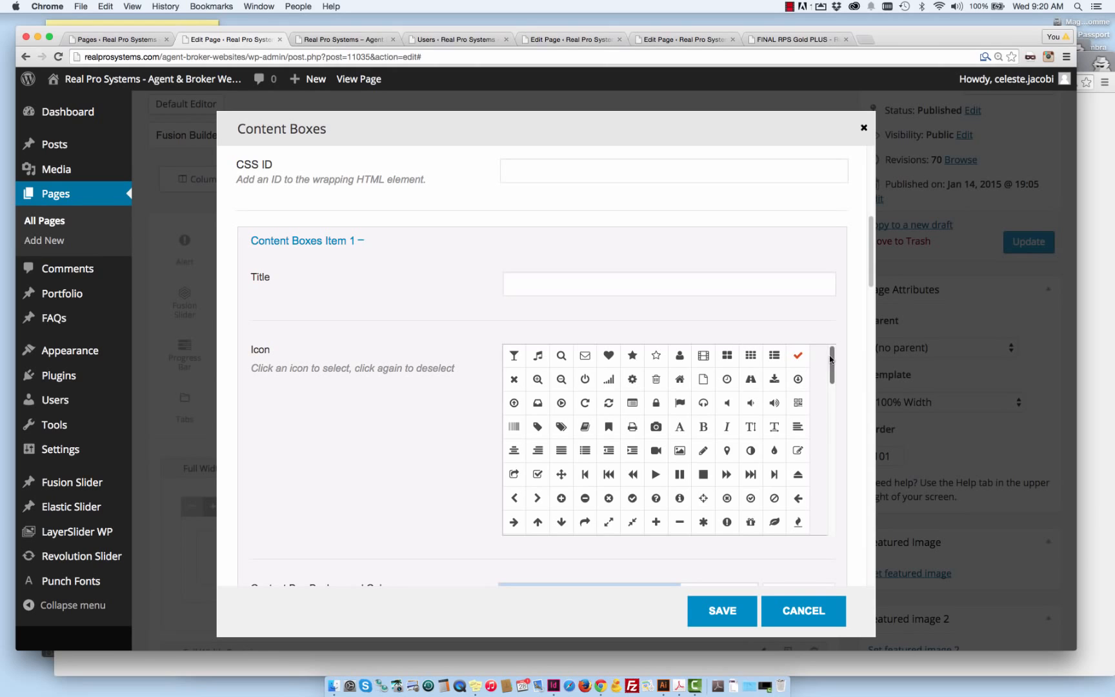
pyautogui.scroll(-1, 831, 358)
pyautogui.scroll(1, 828, 368)
pyautogui.scroll(-5, 806, 364)
pyautogui.scroll(-5, 853, 362)
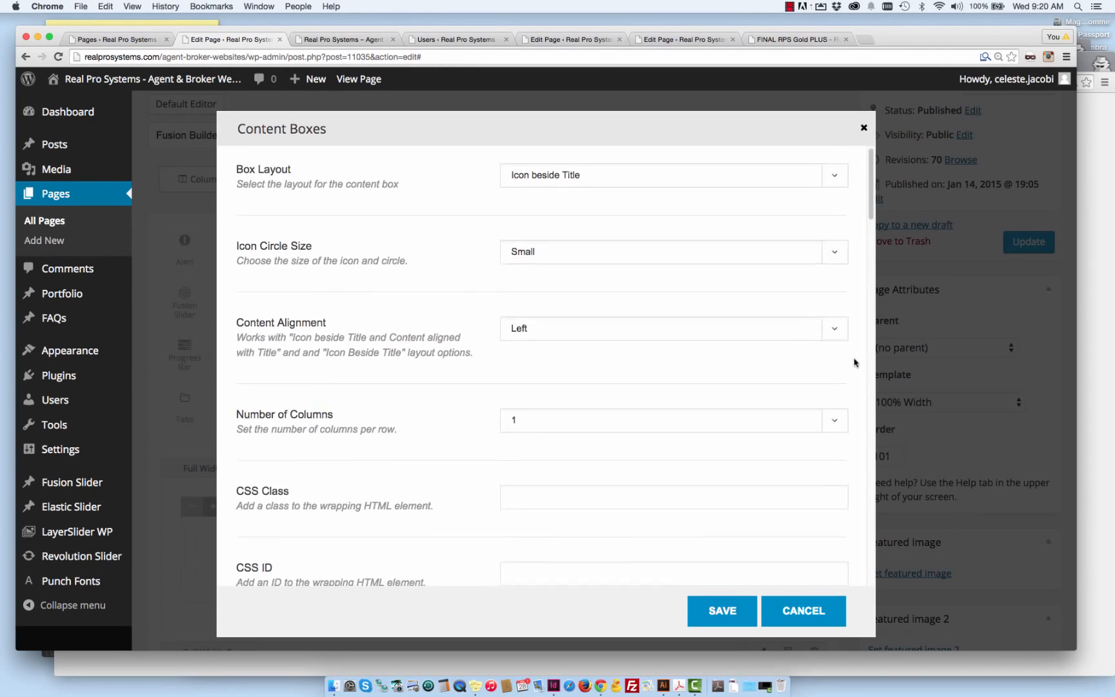
pyautogui.scroll(-3, 852, 358)
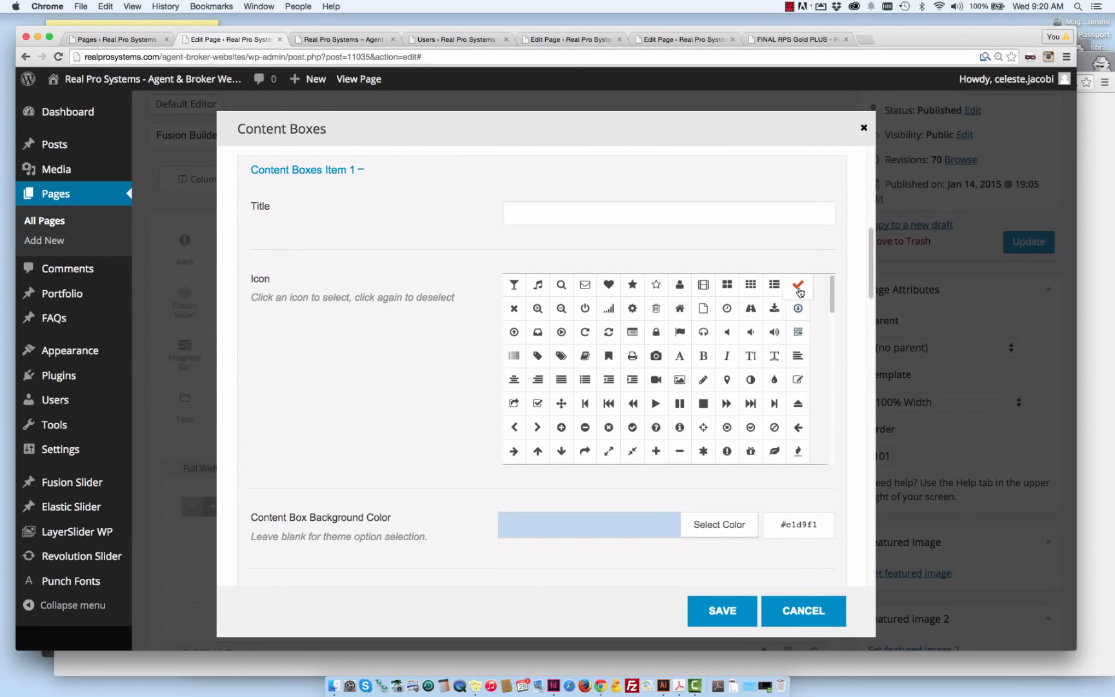
pyautogui.click(787, 608)
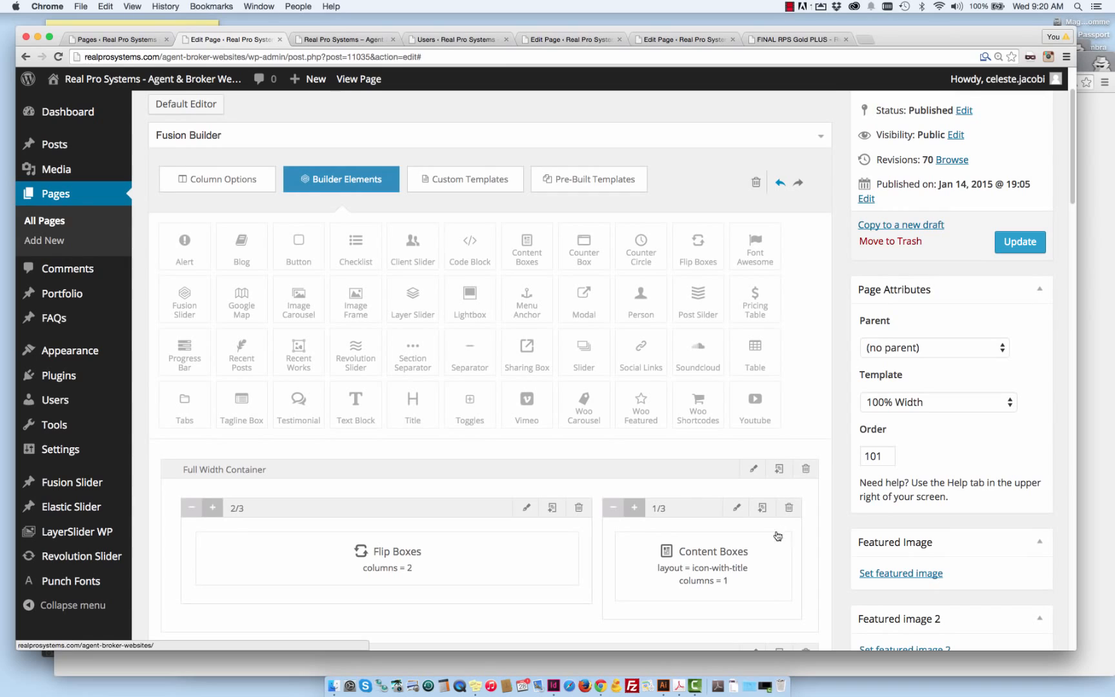
# - Reopen the Content Boxes element and insert a <br> tag after "Let's Talk" in the heading of Content Boxes Item 1
pyautogui.click(754, 542)
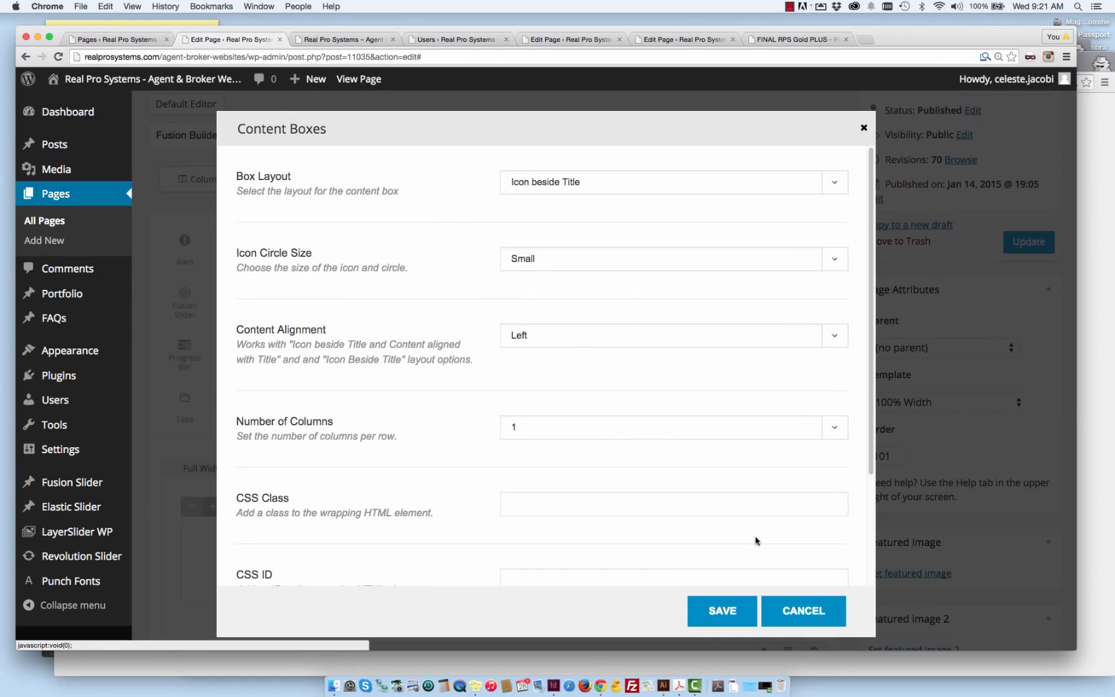
pyautogui.scroll(-3, 834, 368)
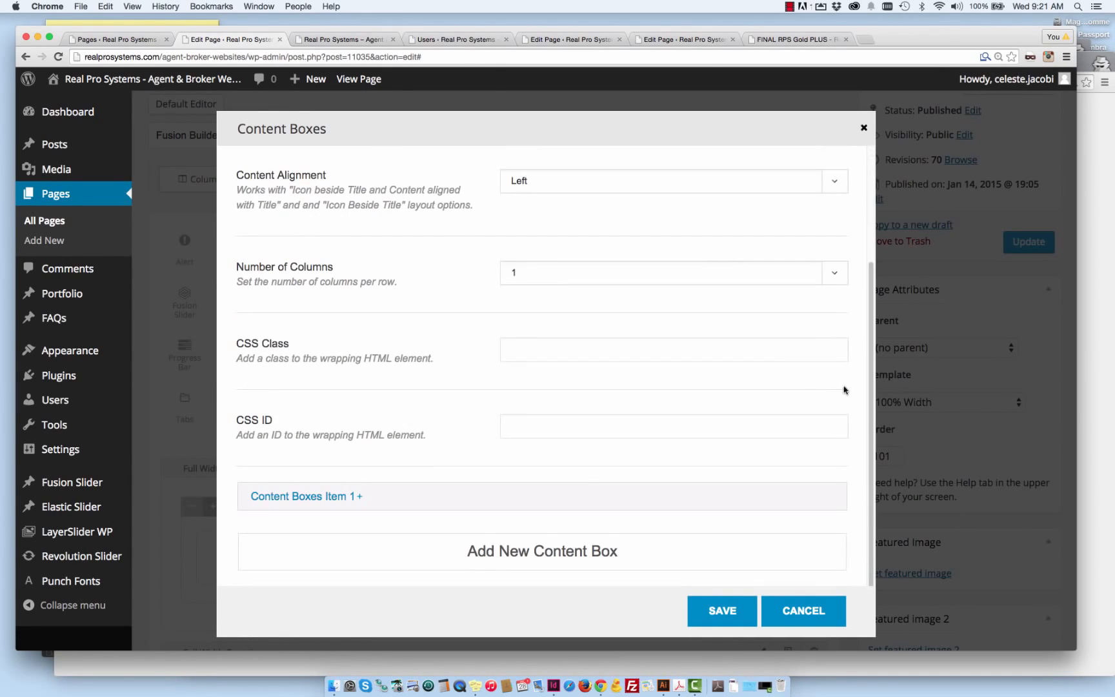
pyautogui.click(341, 502)
pyautogui.scroll(-3, 845, 414)
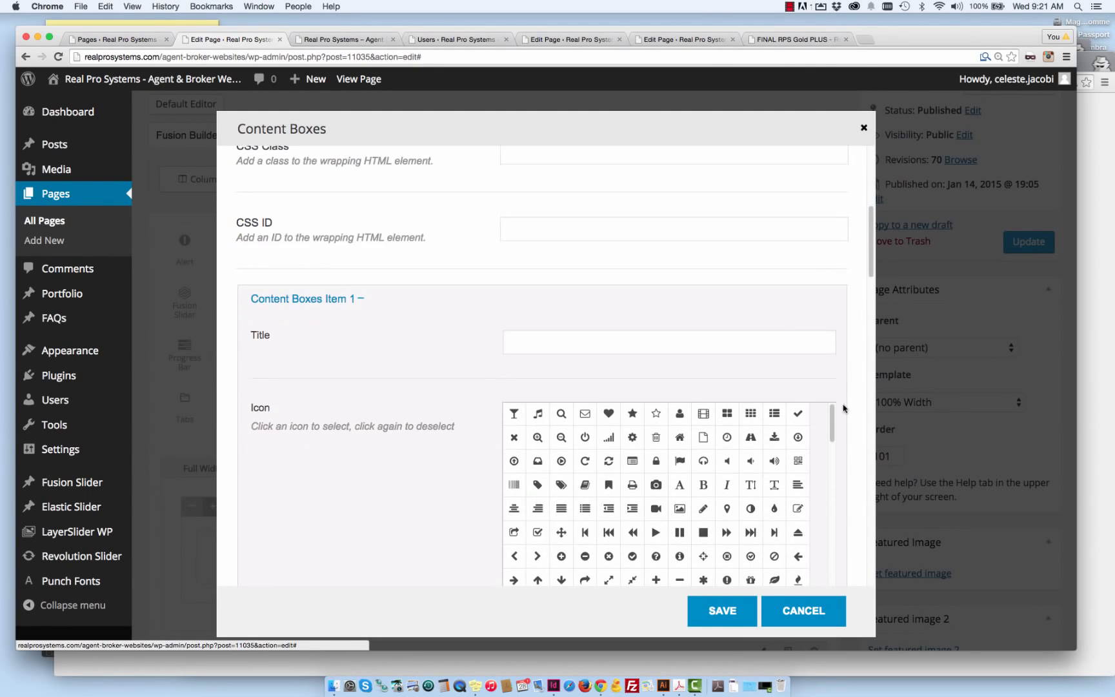
pyautogui.scroll(-3, 842, 407)
pyautogui.moveTo(831, 251); pyautogui.dragTo(824, 198)
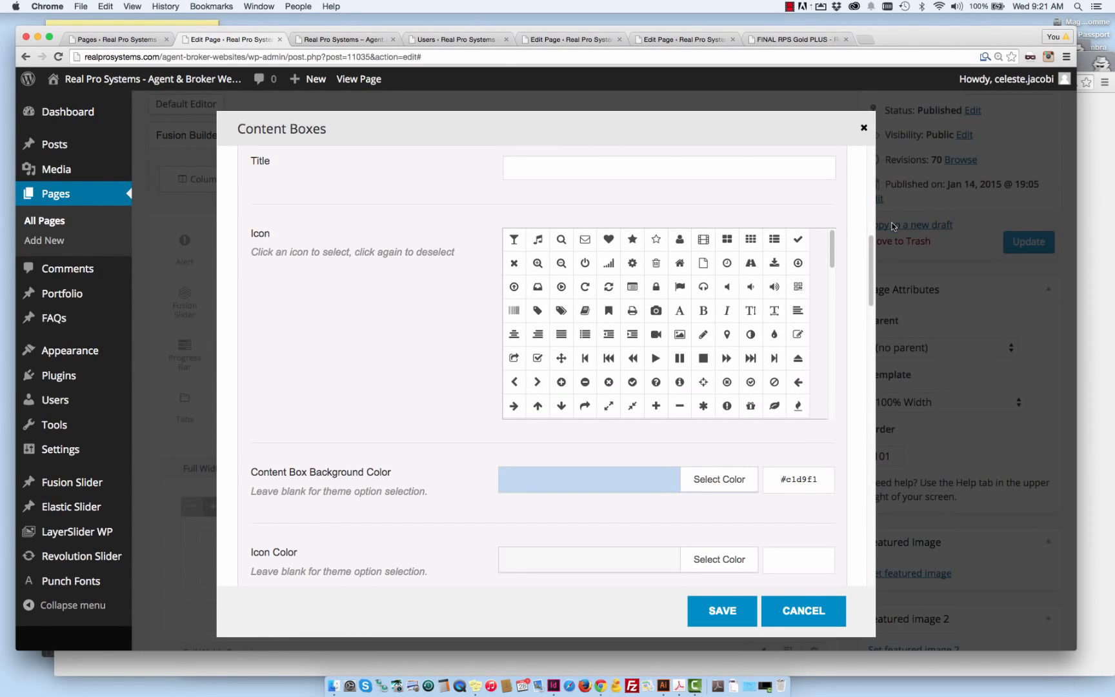
pyautogui.scroll(1, 861, 224)
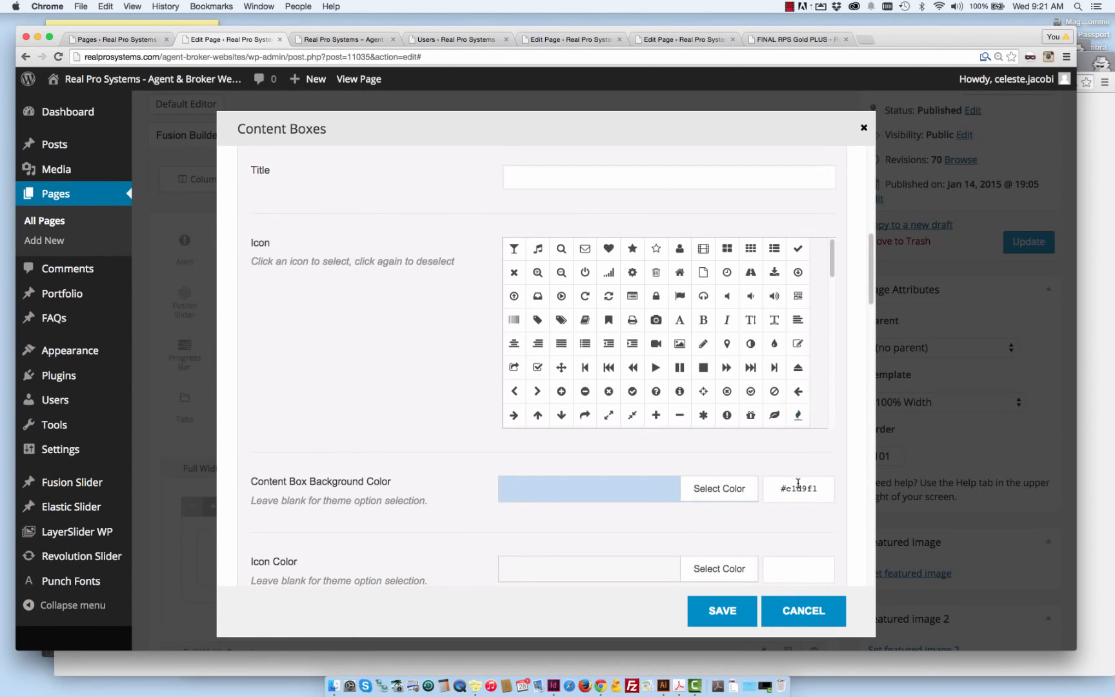
pyautogui.scroll(-10, 834, 443)
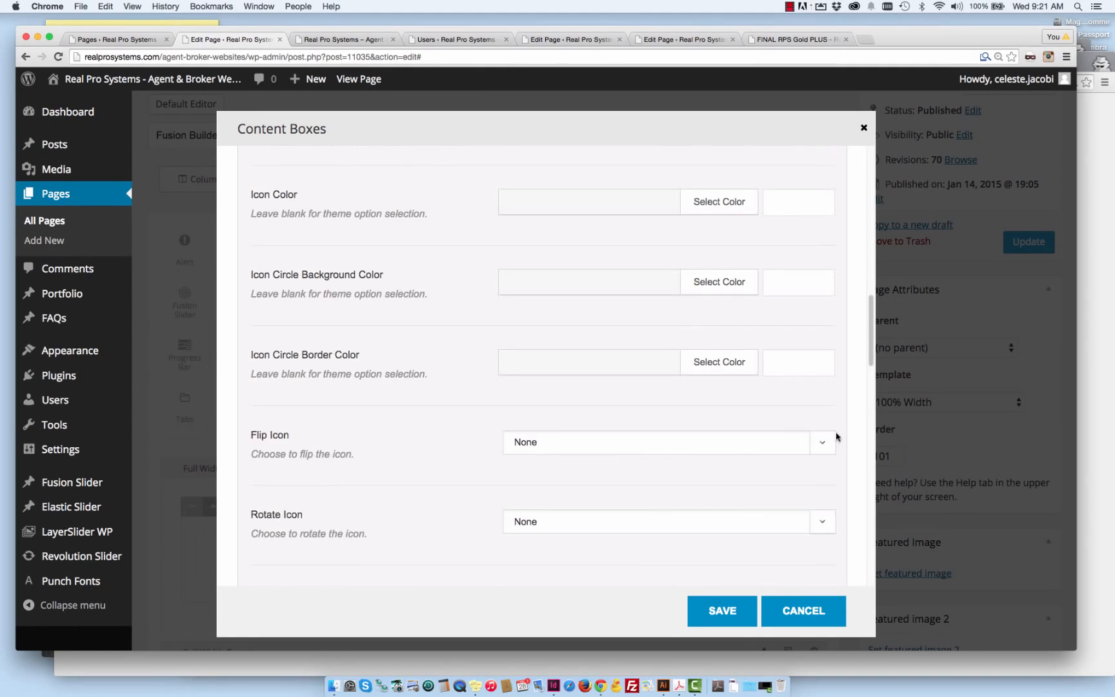
pyautogui.scroll(-10, 837, 428)
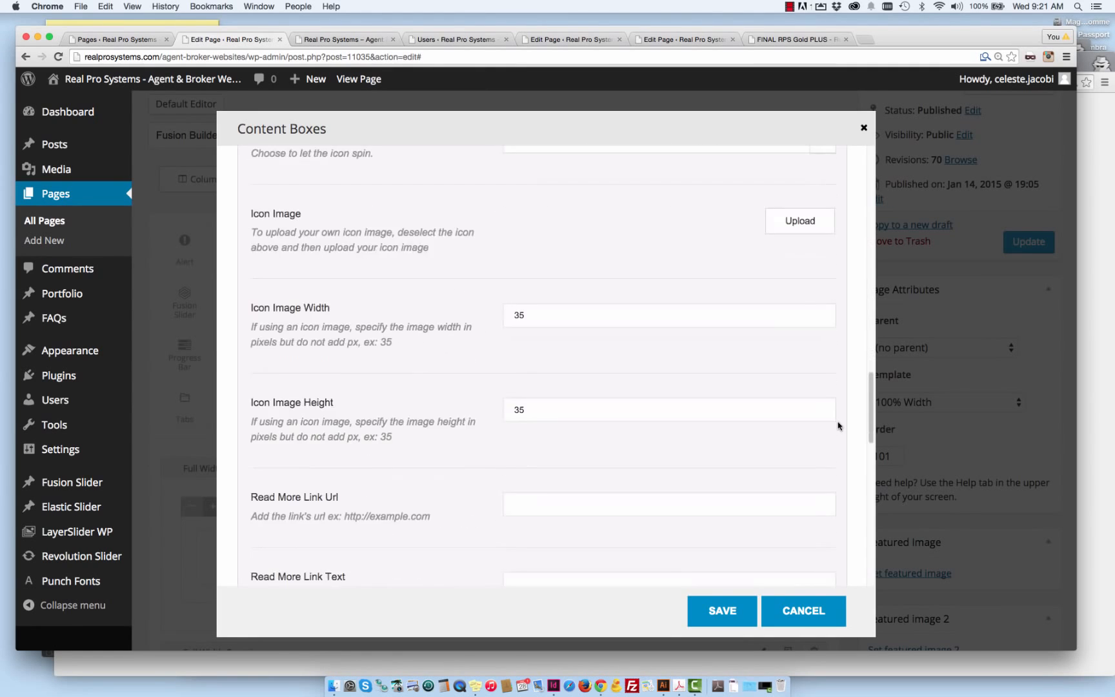
pyautogui.scroll(-10, 837, 425)
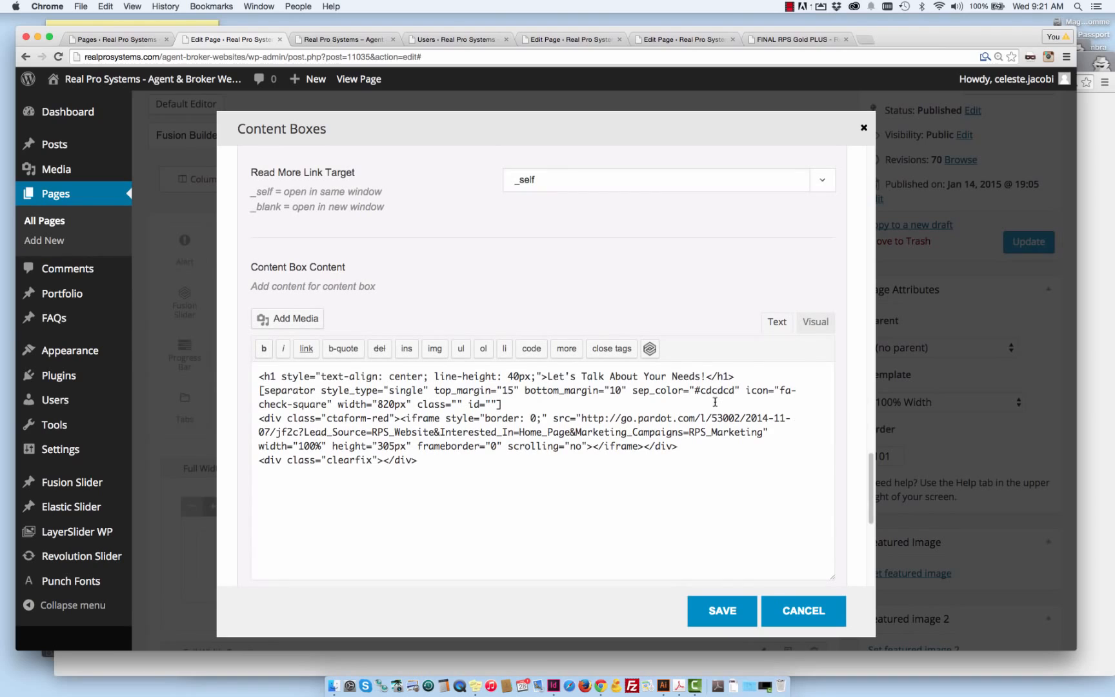
pyautogui.click(611, 376)
pyautogui.write('<br>')
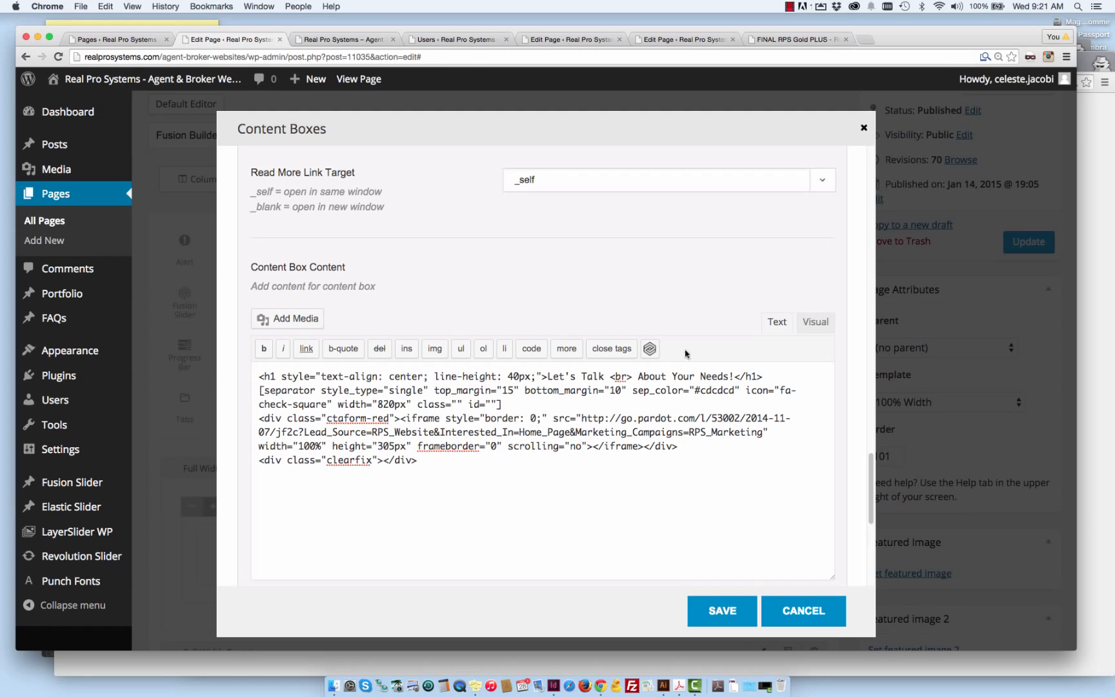
# - Check the heading's line break in the visual view of the content editor and save the Content Boxes element
pyautogui.click(778, 323)
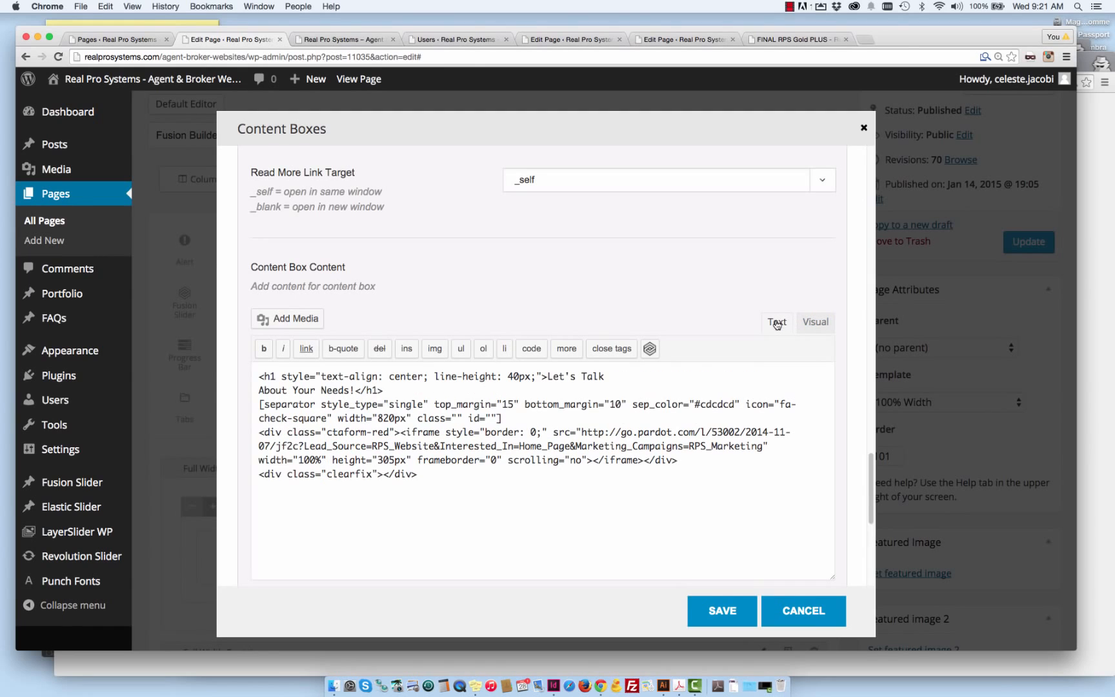
pyautogui.click(814, 321)
pyautogui.scroll(3, 694, 269)
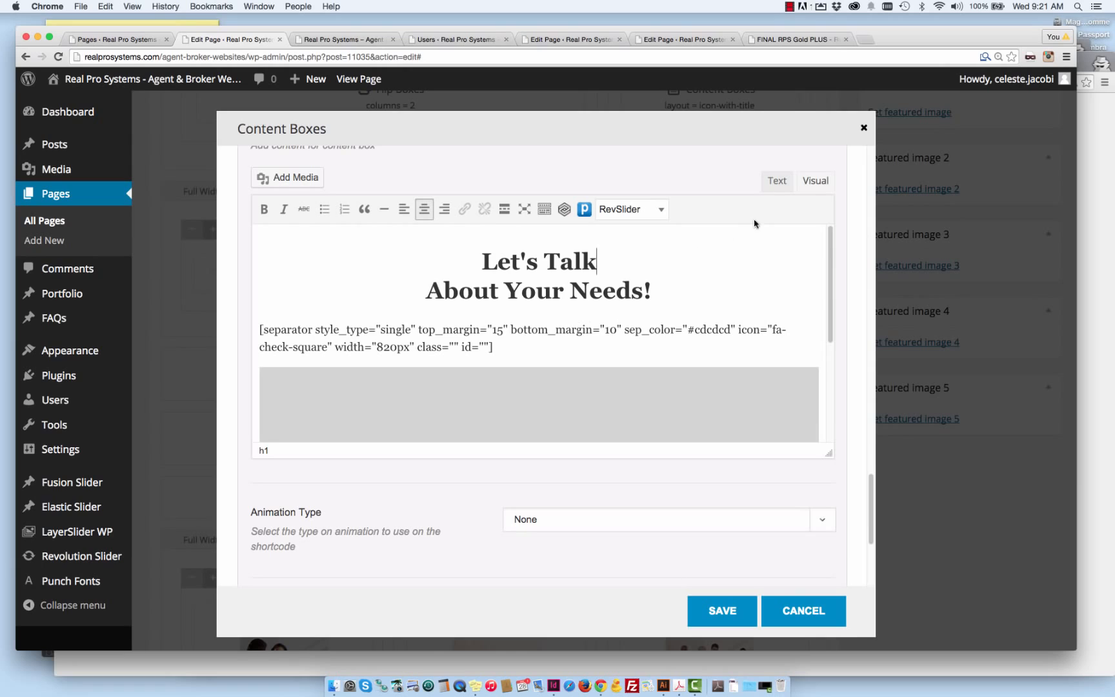
pyautogui.scroll(-1, 730, 357)
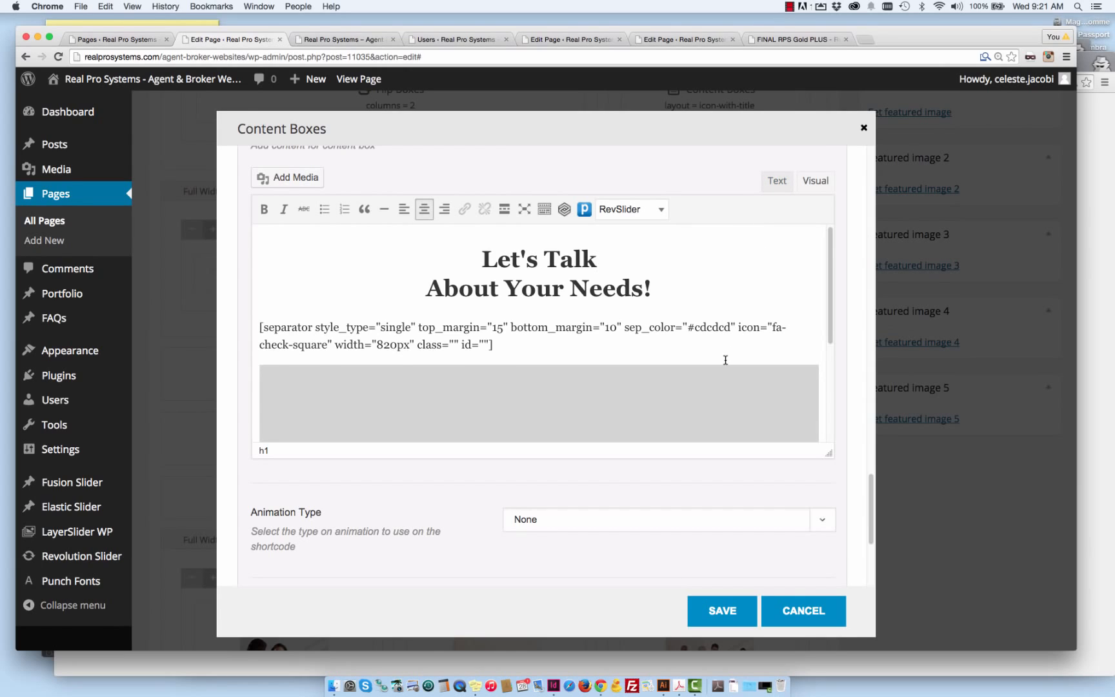
pyautogui.scroll(-1, 725, 360)
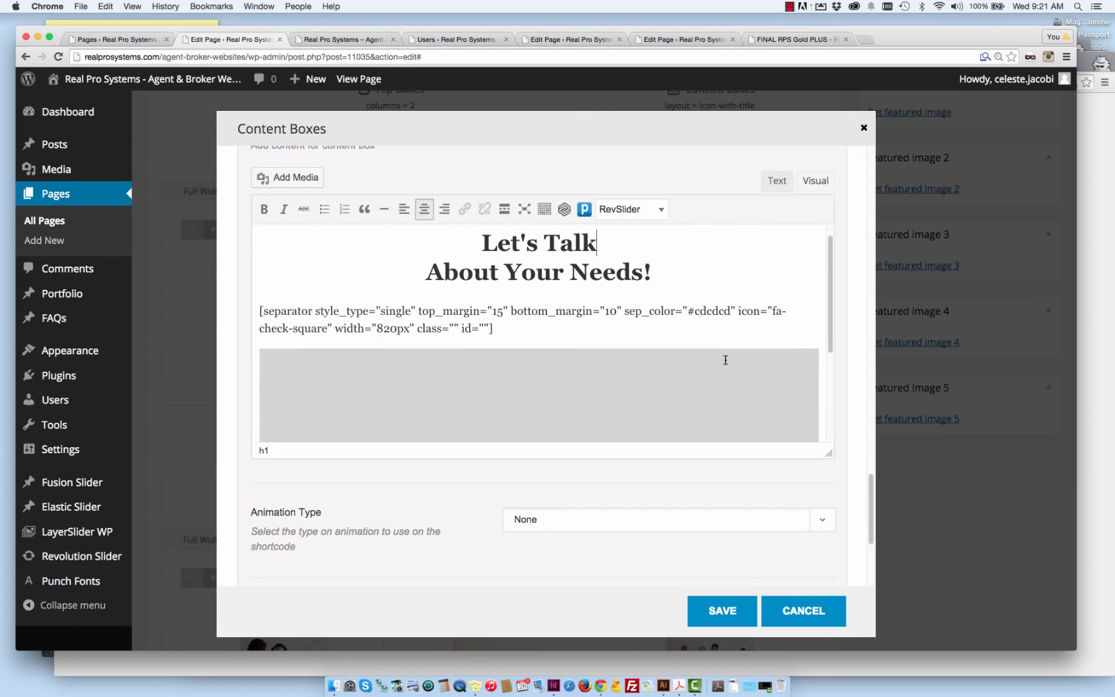
pyautogui.click(729, 612)
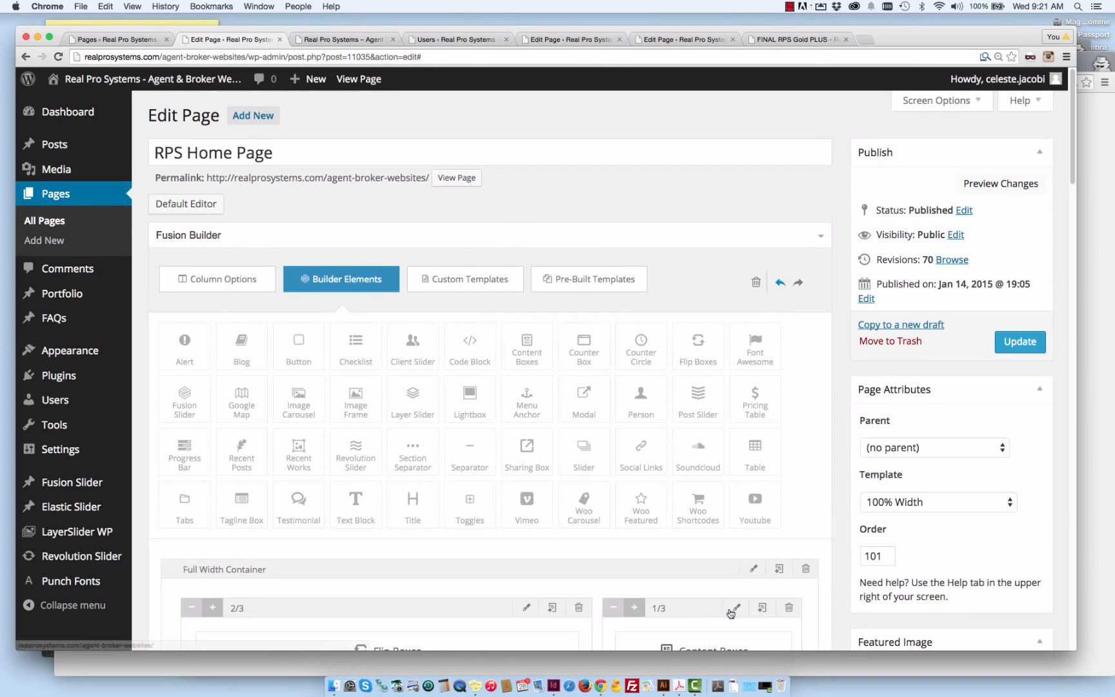
# - Preview the page changes and check the heading and form of the "Let's Talk About Your Needs!" box
pyautogui.click(1006, 186)
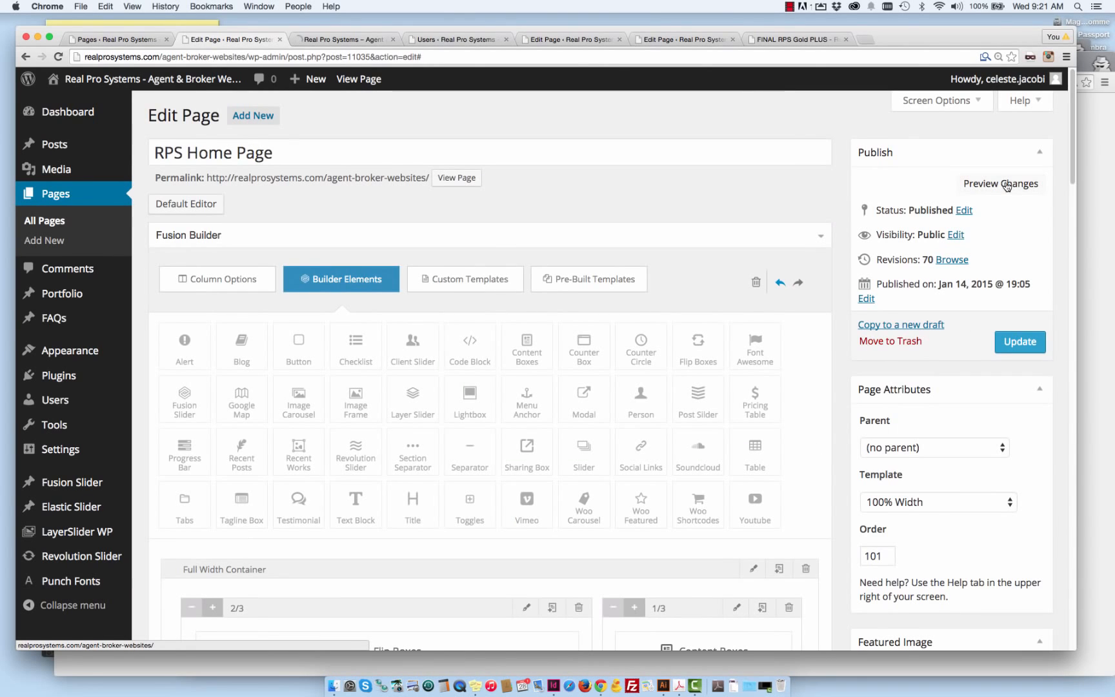
pyautogui.click(358, 41)
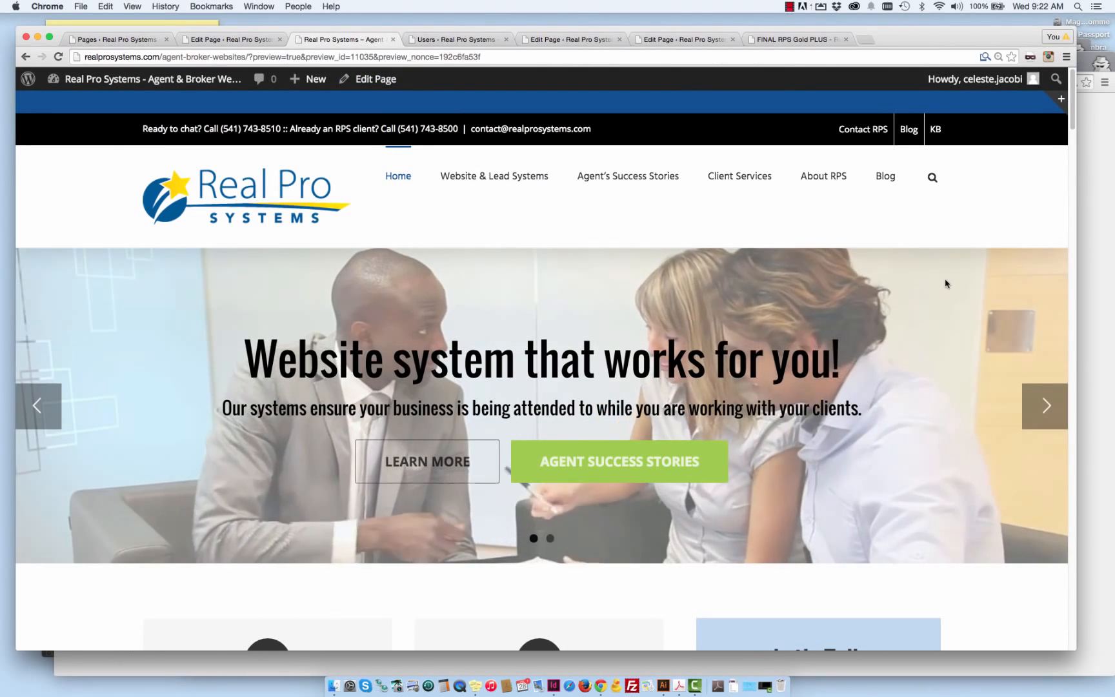
pyautogui.scroll(-2, 945, 283)
pyautogui.scroll(-5, 945, 282)
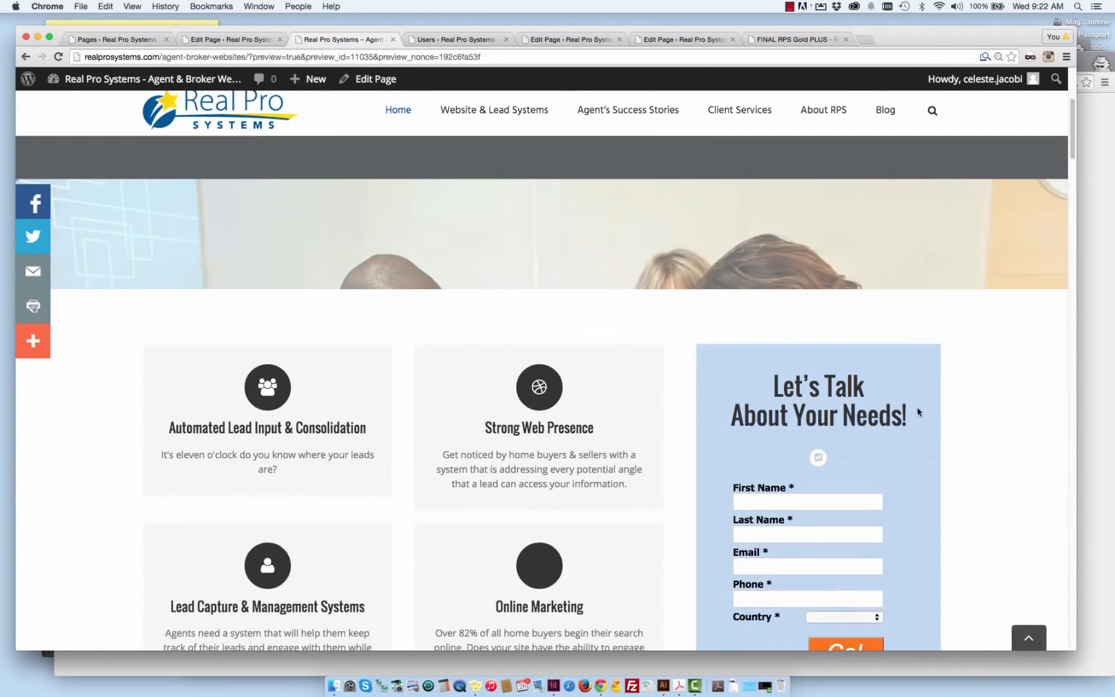
pyautogui.scroll(-6, 808, 281)
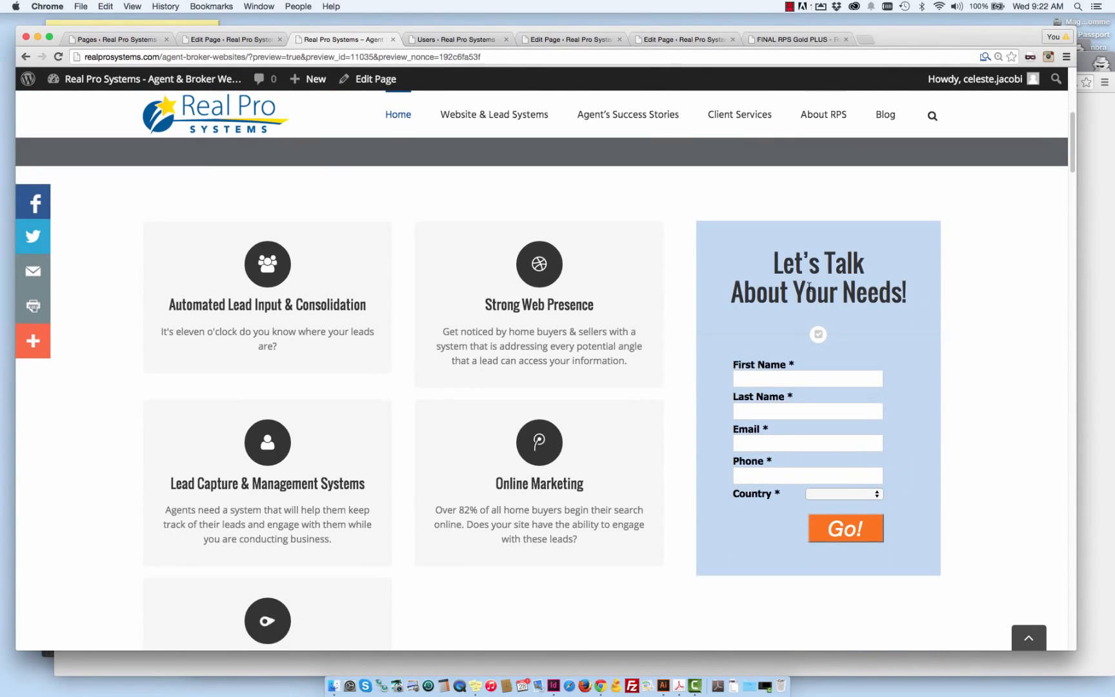
# - Examine the flip boxes beside the contact form in the preview and return to editing the RPS Home Page
pyautogui.scroll(6, 809, 289)
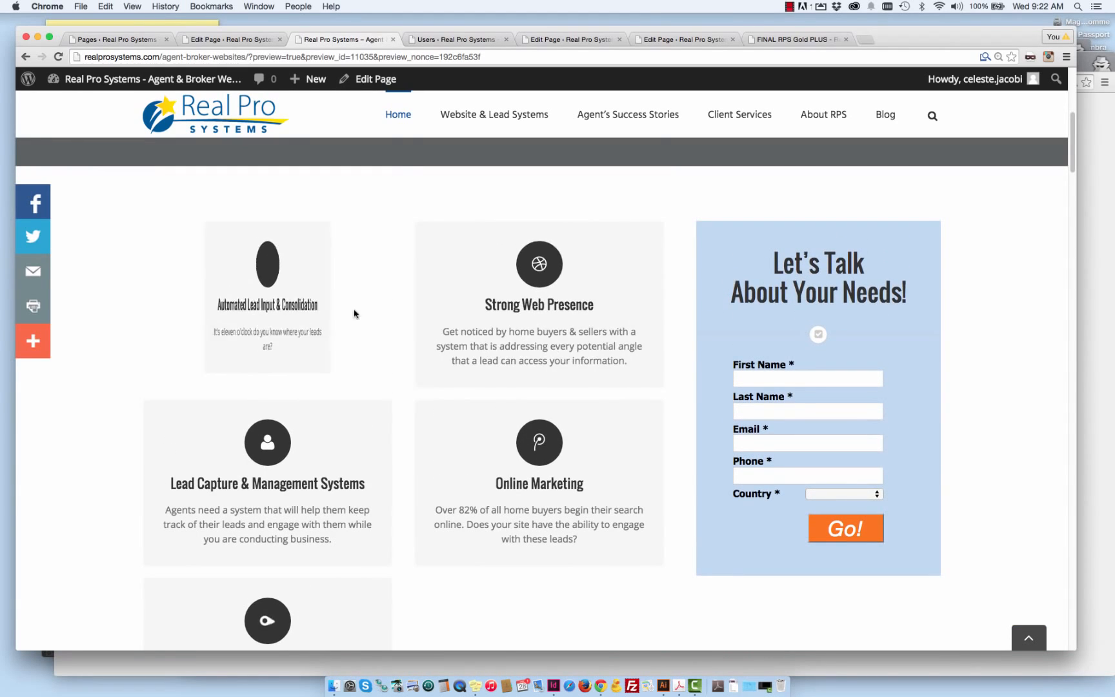
pyautogui.scroll(-1, 341, 299)
pyautogui.scroll(-4, 340, 300)
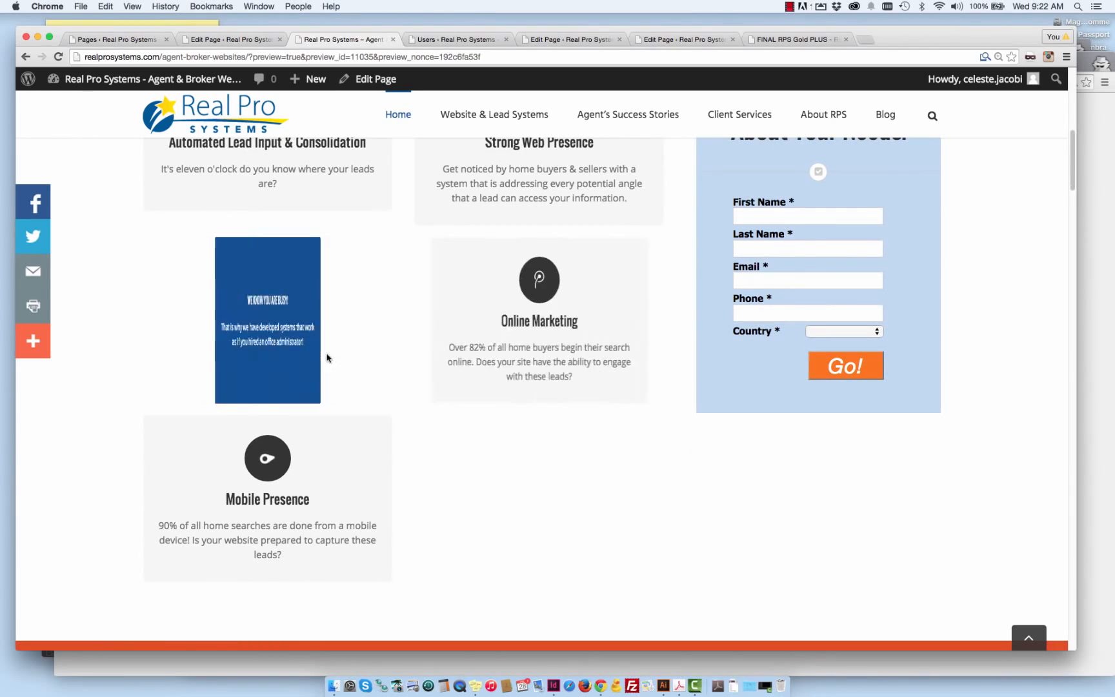
pyautogui.scroll(3, 326, 353)
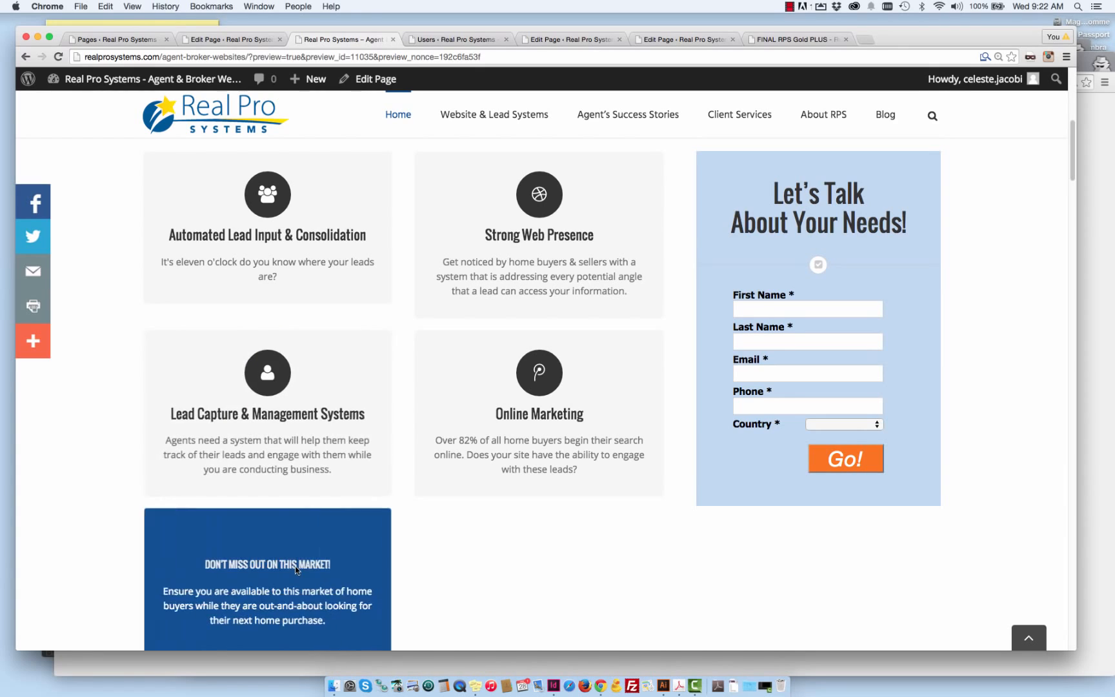
pyautogui.scroll(-3, 500, 523)
pyautogui.scroll(10, 442, 490)
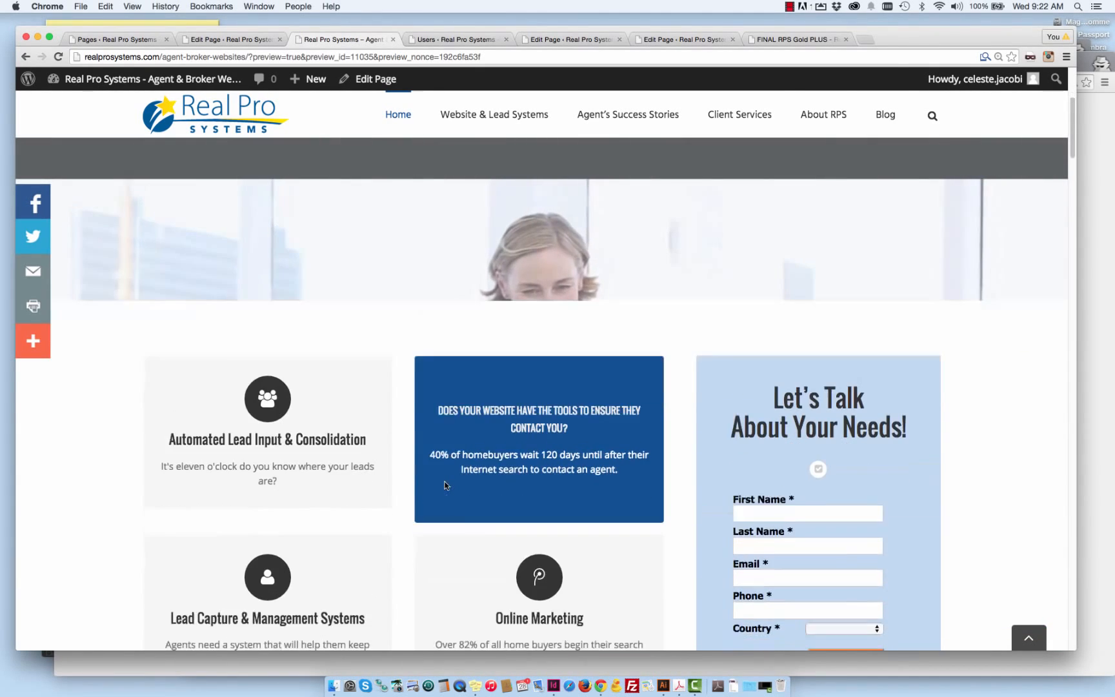
pyautogui.scroll(4, 452, 484)
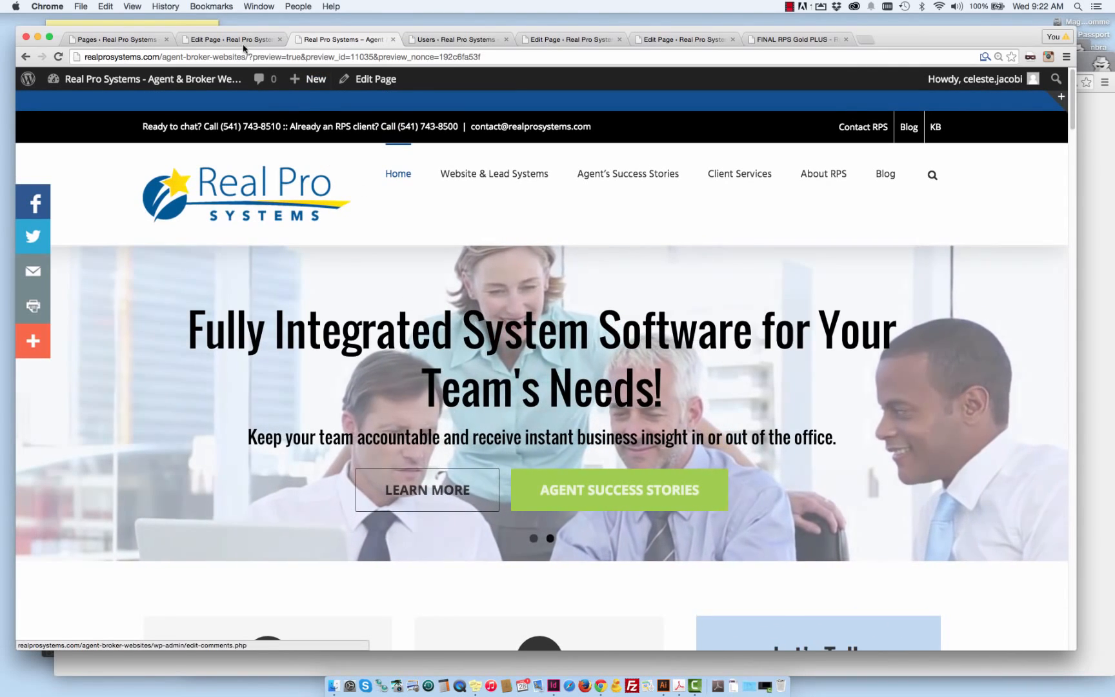
pyautogui.press('super+alt+Left')
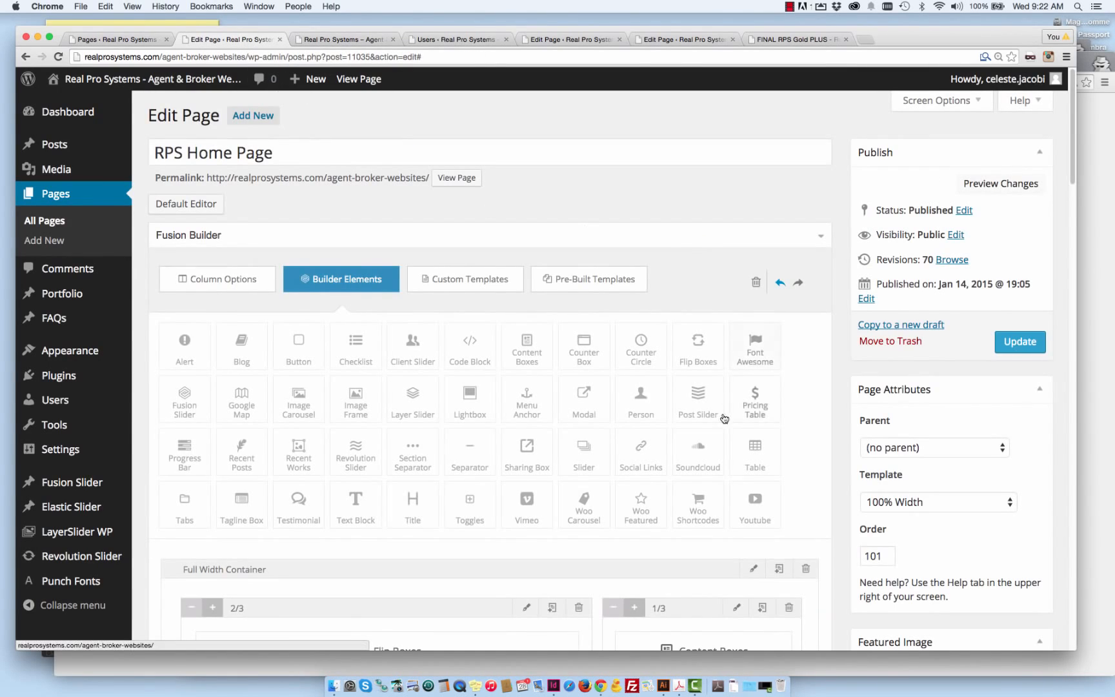
# - Return to the home page preview and select United States as the contact form's country to check how the box accommodates the State field
pyautogui.scroll(-3, 722, 418)
pyautogui.scroll(3, 722, 418)
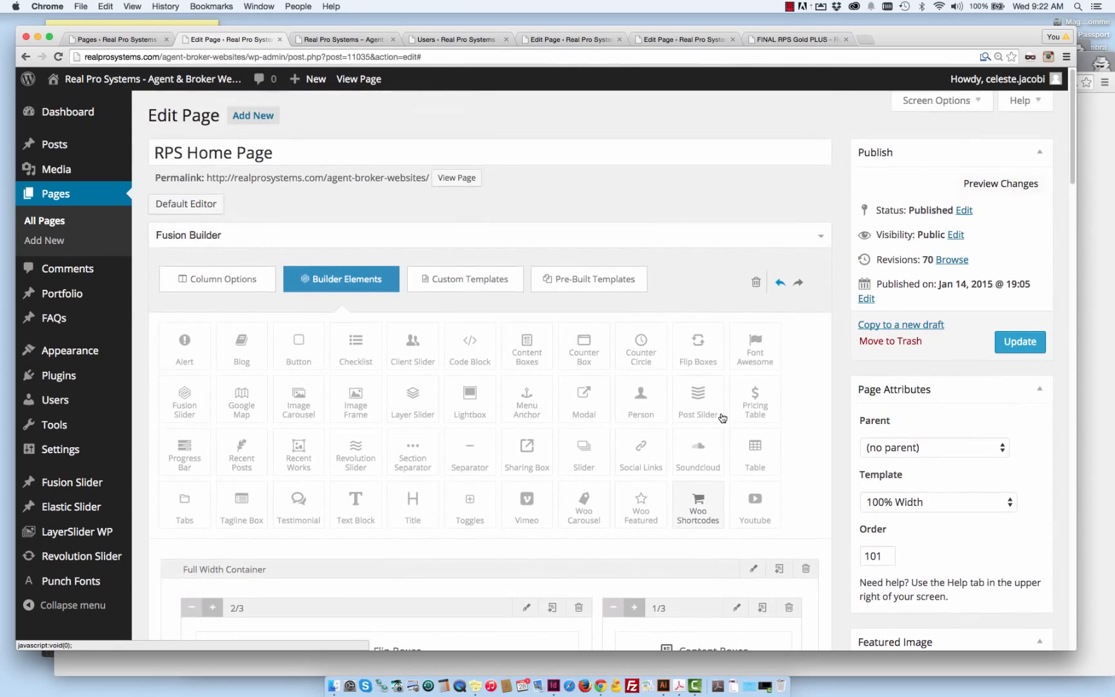
pyautogui.click(349, 44)
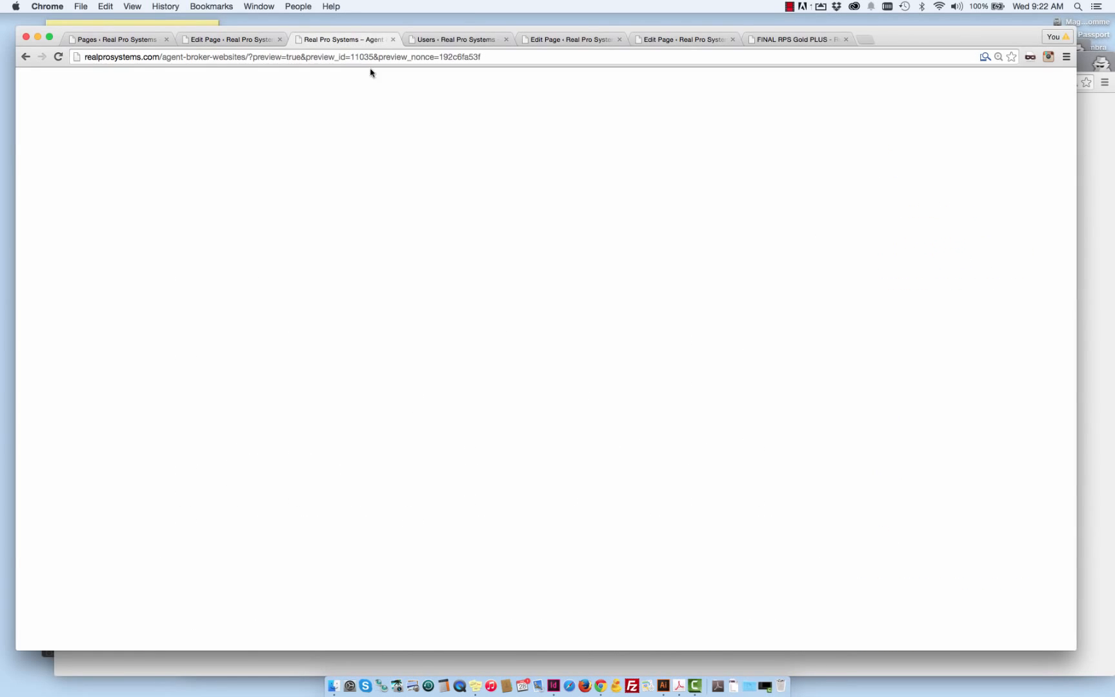
pyautogui.scroll(-5, 709, 322)
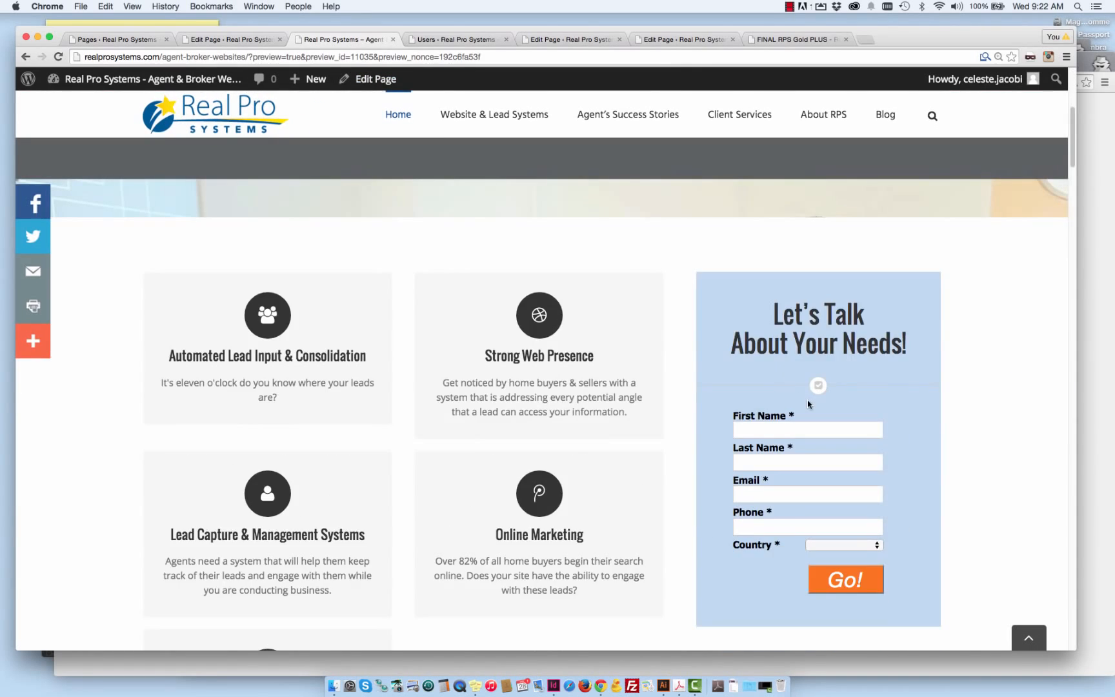
pyautogui.scroll(-1, 807, 400)
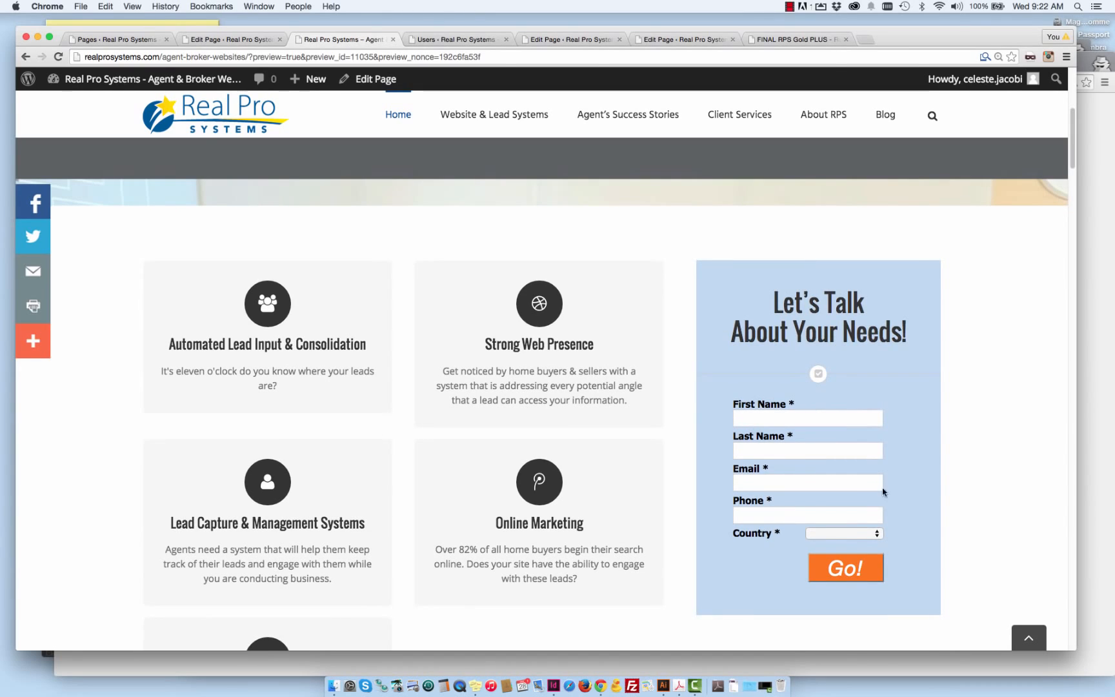
pyautogui.click(855, 535)
pyautogui.click(845, 538)
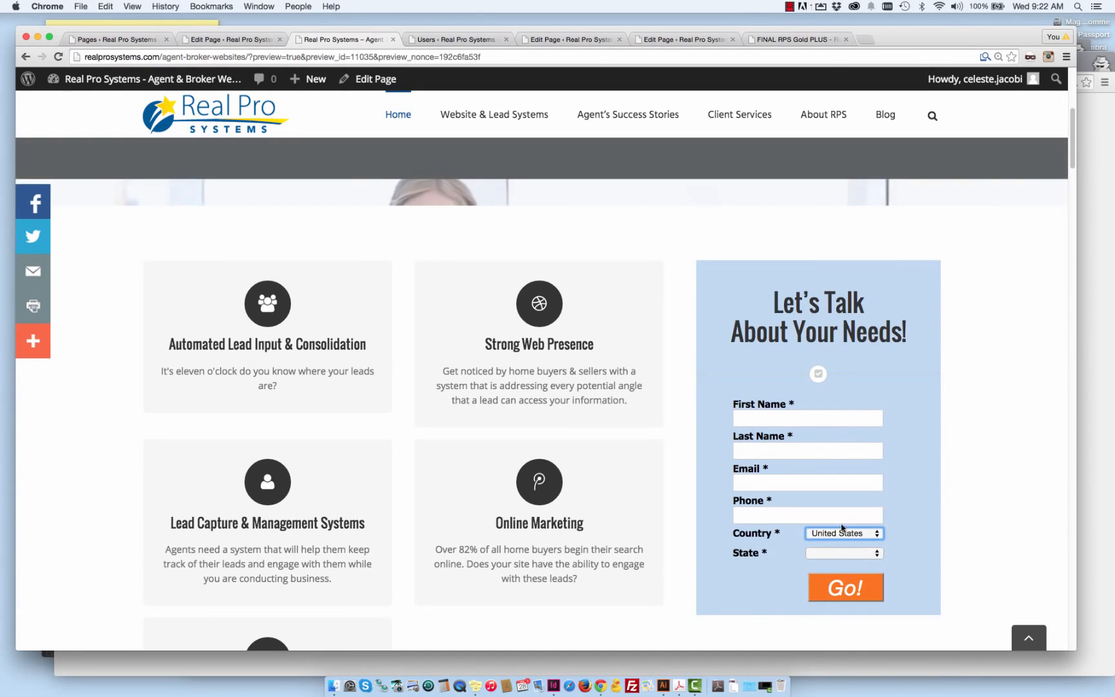
pyautogui.scroll(-1, 839, 532)
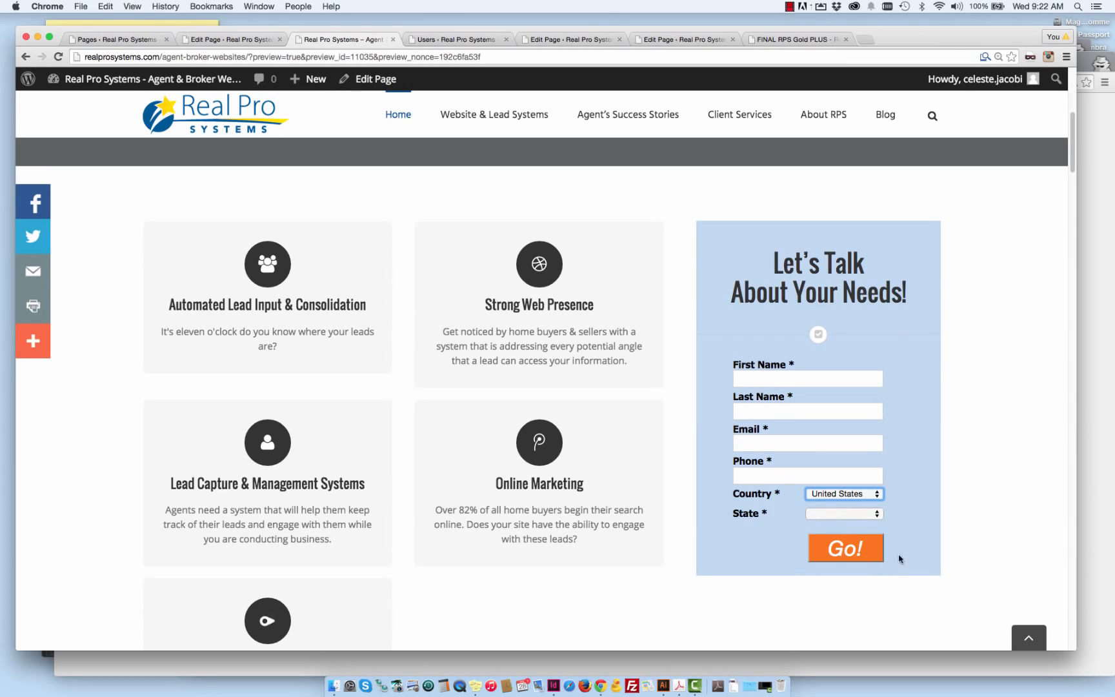
pyautogui.scroll(1, 819, 460)
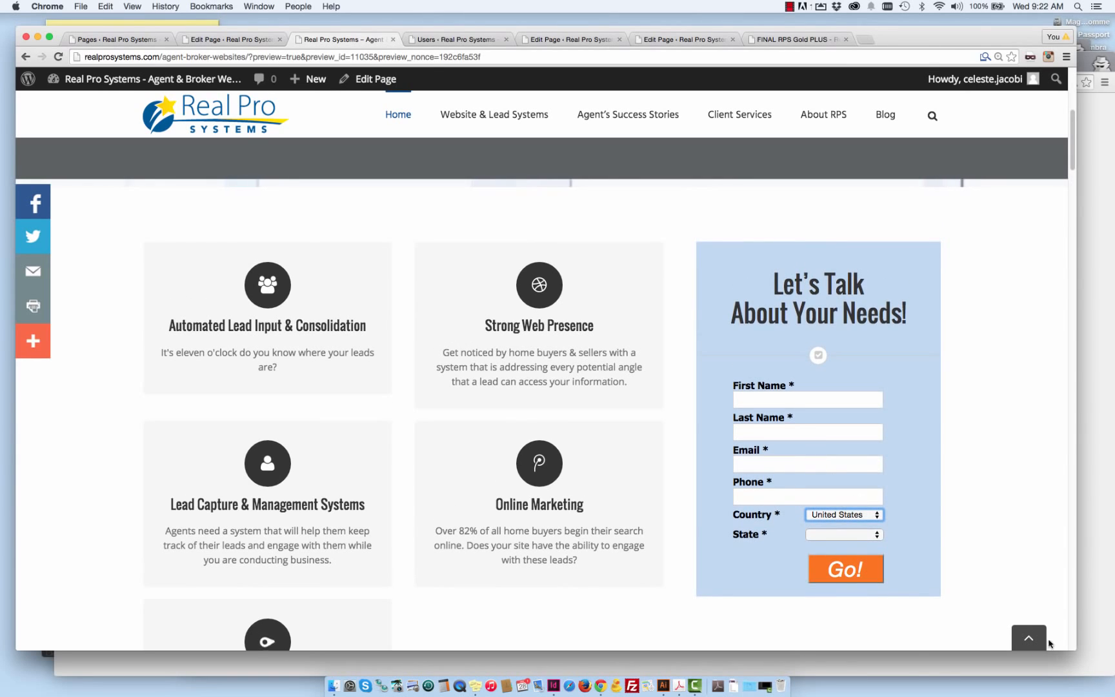
# - Shrink the browser window to mobile width and widen it again to check the preview's responsive layout
pyautogui.moveTo(1069, 646); pyautogui.dragTo(531, 595)
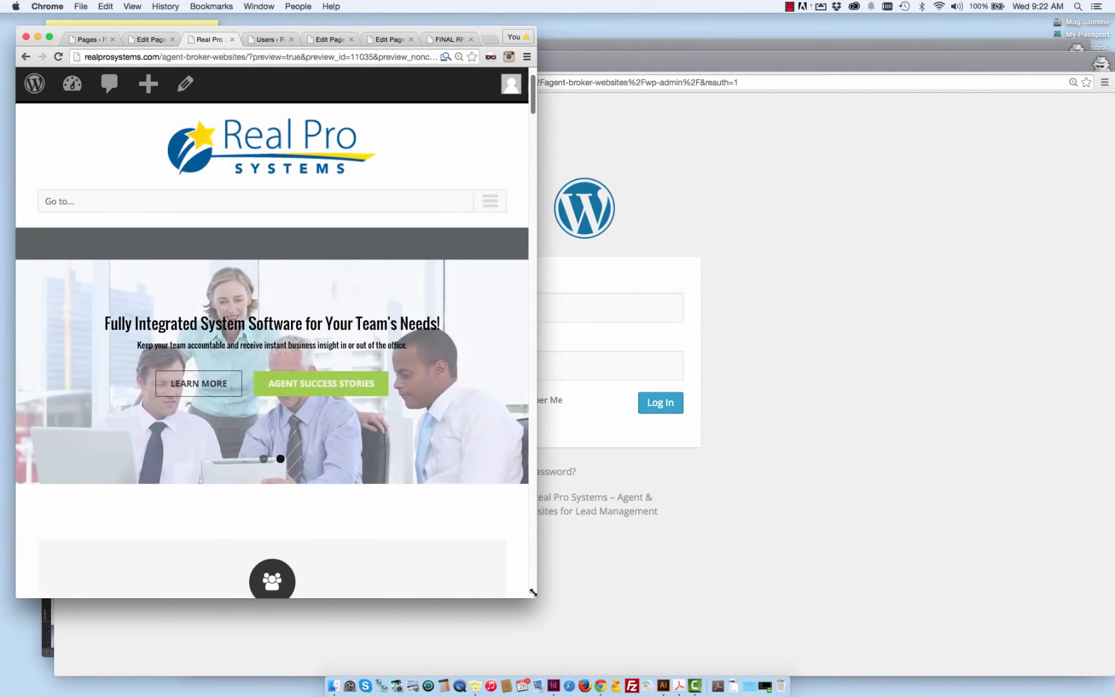
pyautogui.moveTo(536, 598); pyautogui.dragTo(919, 625)
pyautogui.scroll(-5, 884, 554)
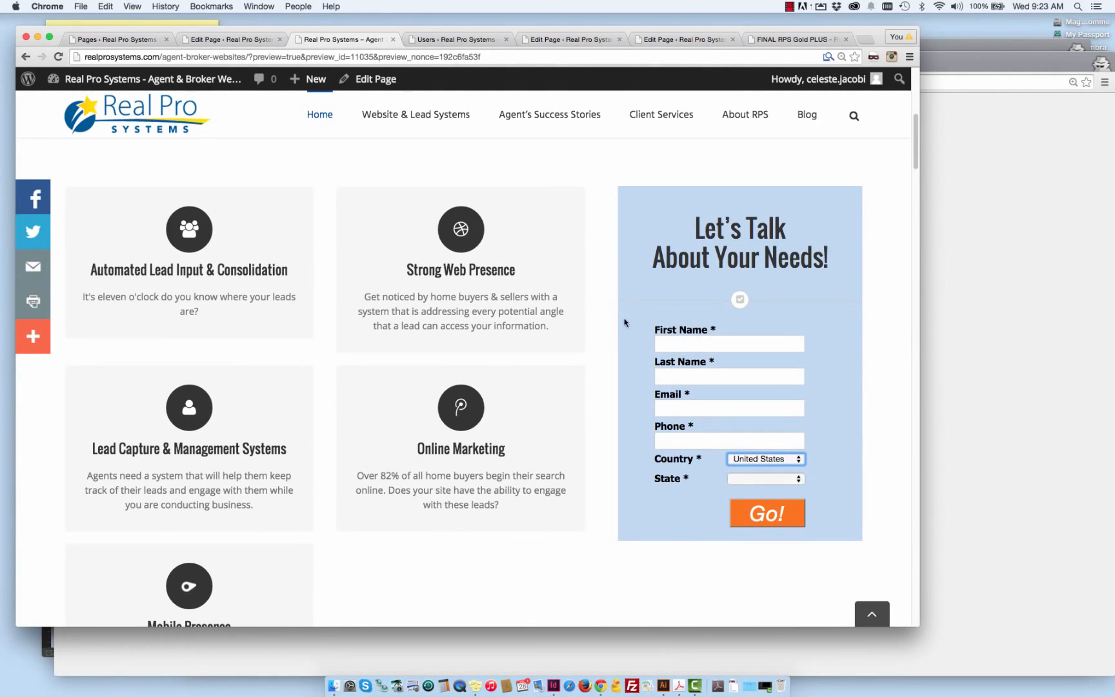
# - Return to editing the RPS Home Page and update the published page
pyautogui.scroll(5, 528, 258)
pyautogui.click(230, 39)
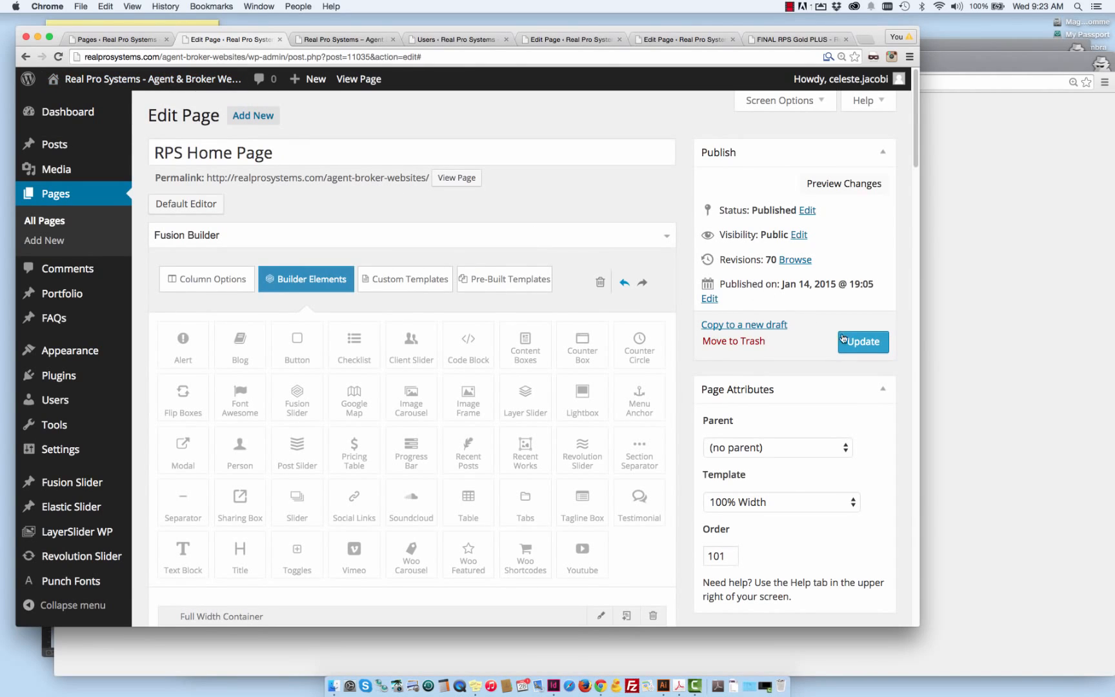
pyautogui.click(854, 343)
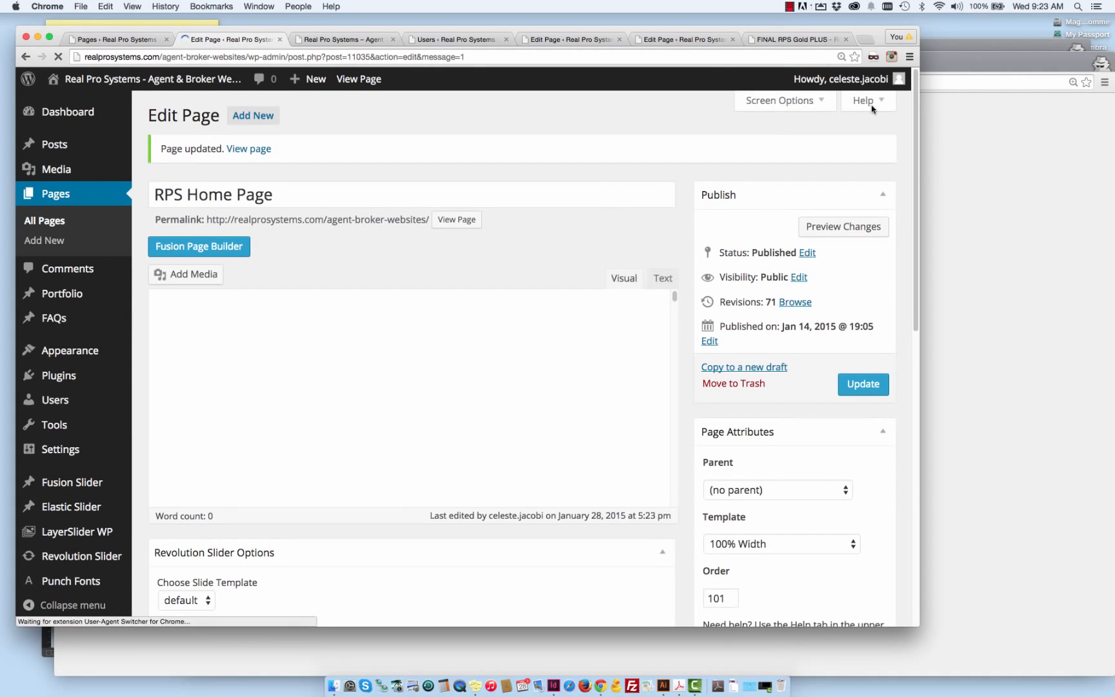
# - Switch to the incognito browser window, reposition and widen it, and reload the live agent-broker-websites home page
pyautogui.click(988, 61)
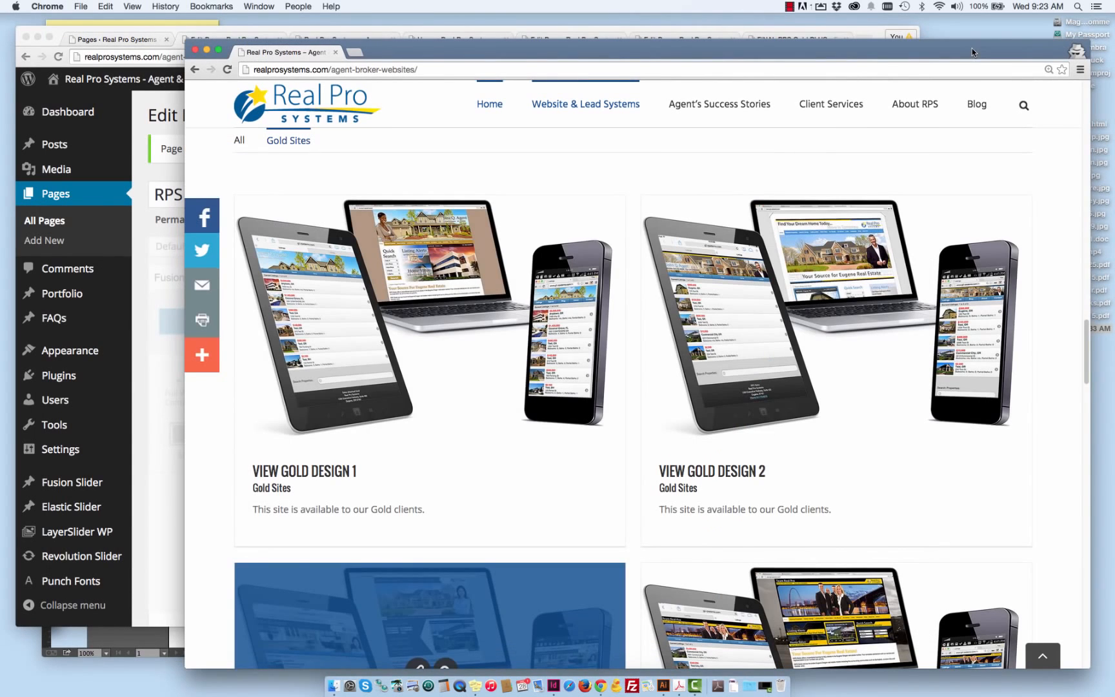
pyautogui.moveTo(580, 51); pyautogui.dragTo(431, 38)
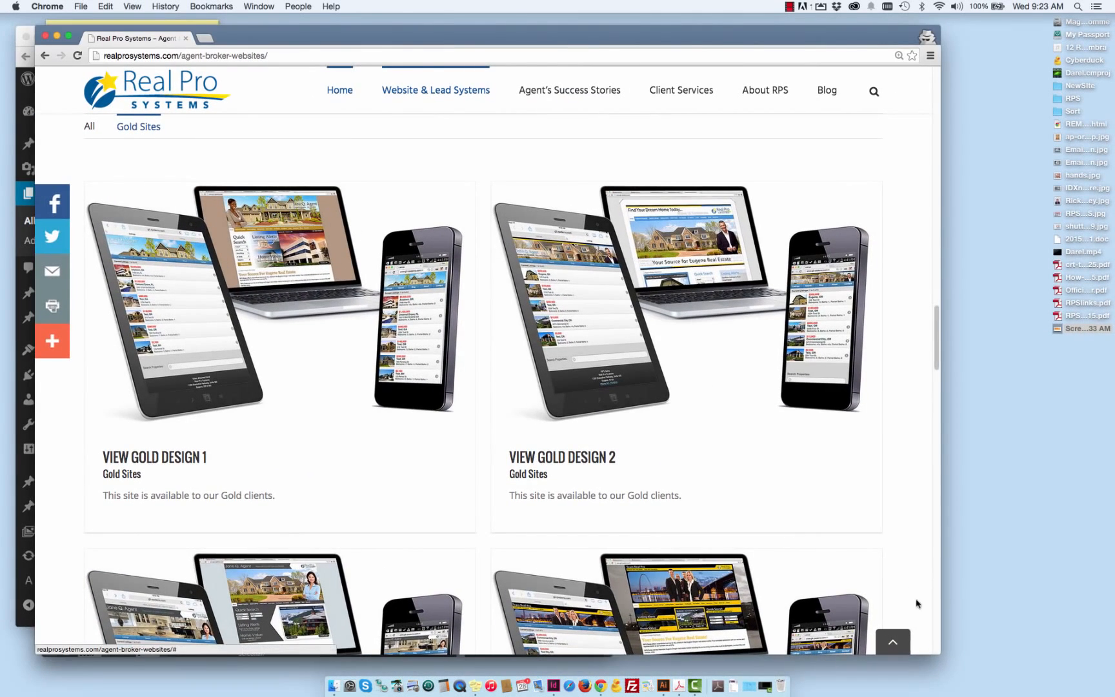
pyautogui.moveTo(935, 653); pyautogui.dragTo(1059, 666)
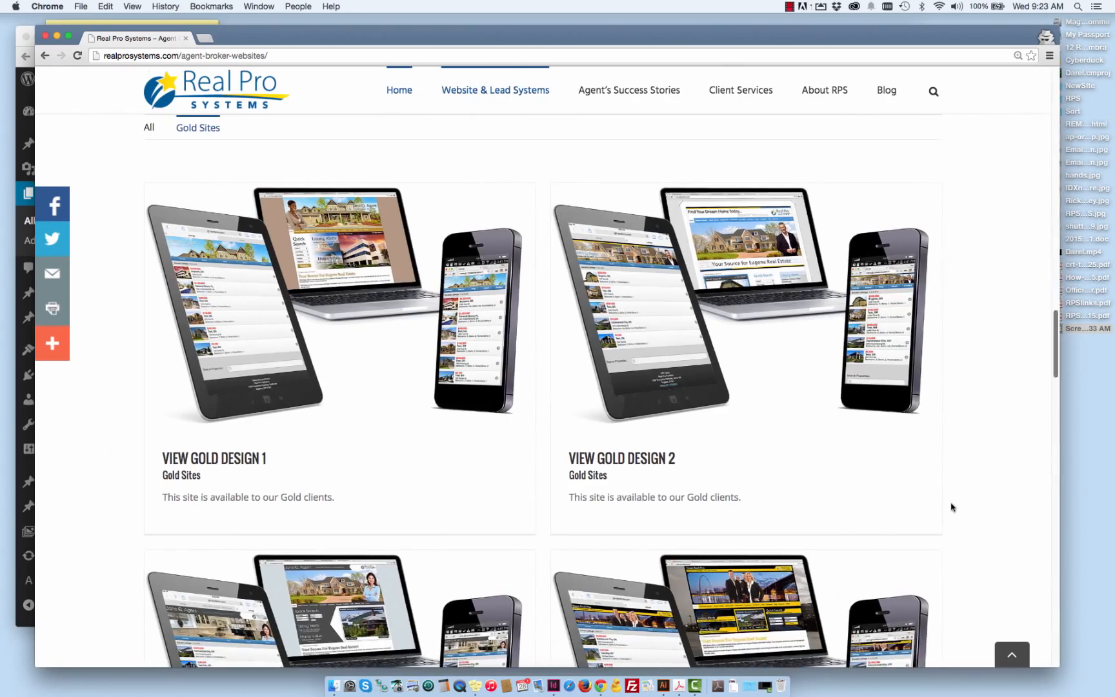
pyautogui.scroll(10, 951, 507)
pyautogui.scroll(15, 950, 506)
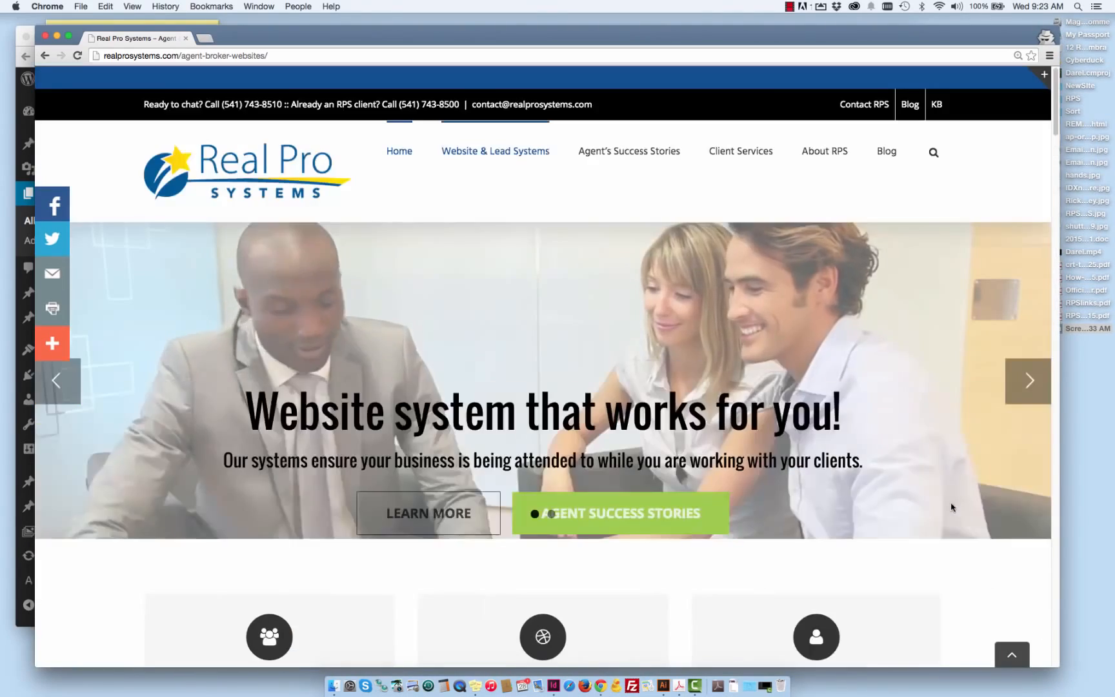
pyautogui.click(621, 55)
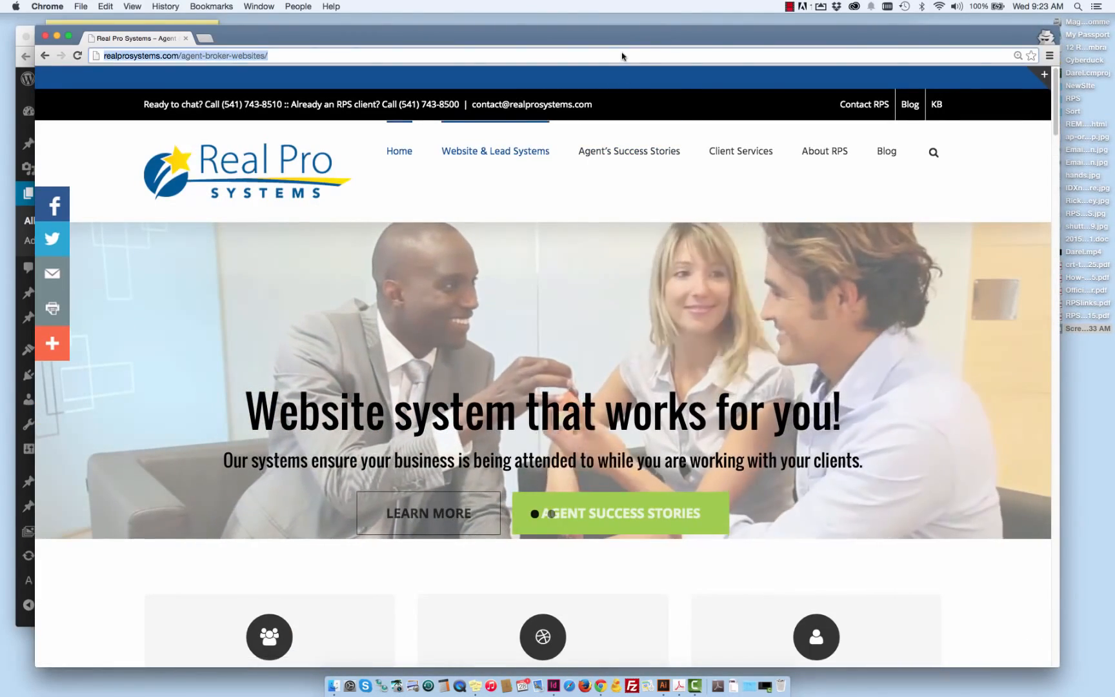
pyautogui.press('Return')
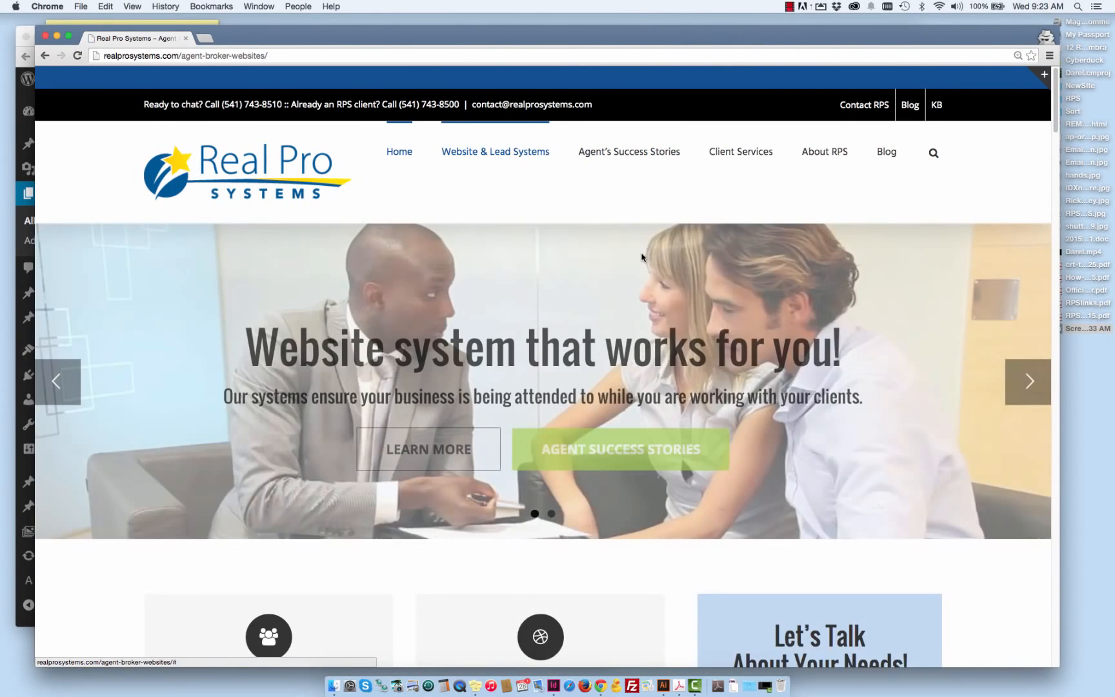
# - Check the live page's contact box, then open and close the form popup from the "We are ready to listen to your business needs!" banner
pyautogui.scroll(-3, 651, 265)
pyautogui.scroll(-5, 731, 362)
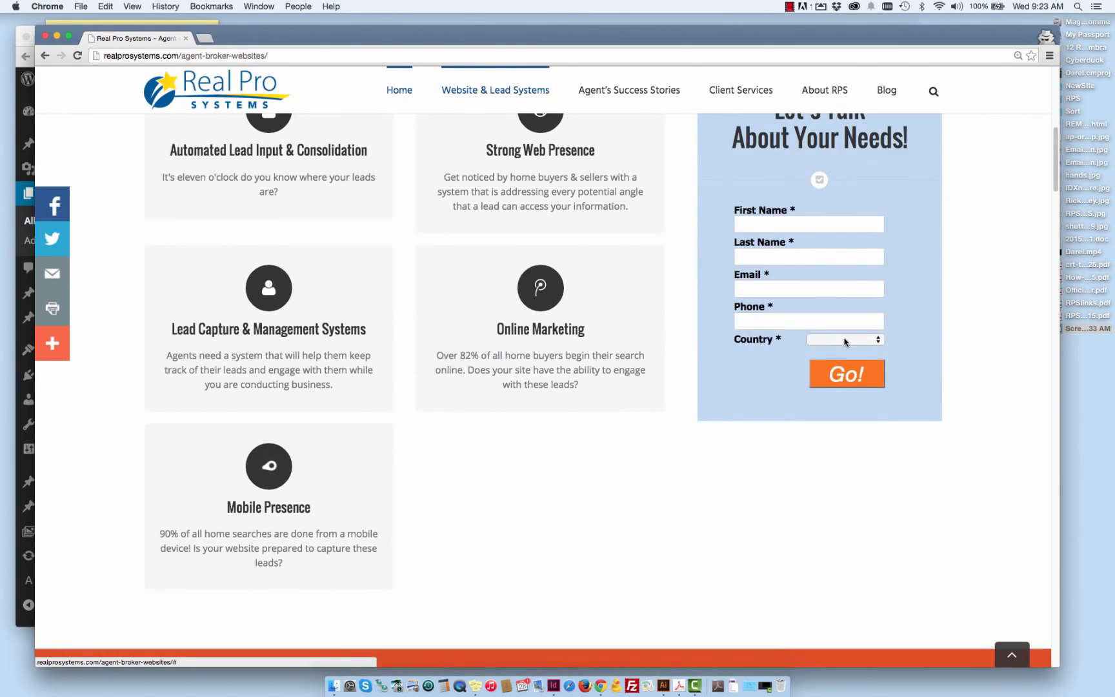
pyautogui.scroll(-4, 843, 342)
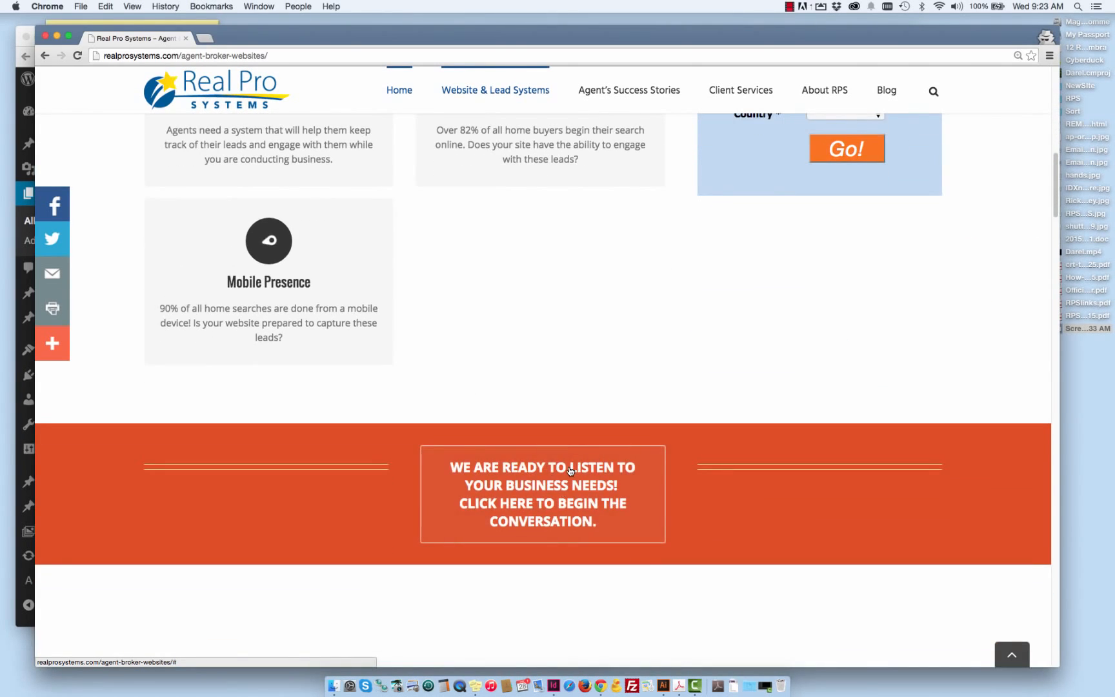
pyautogui.click(570, 470)
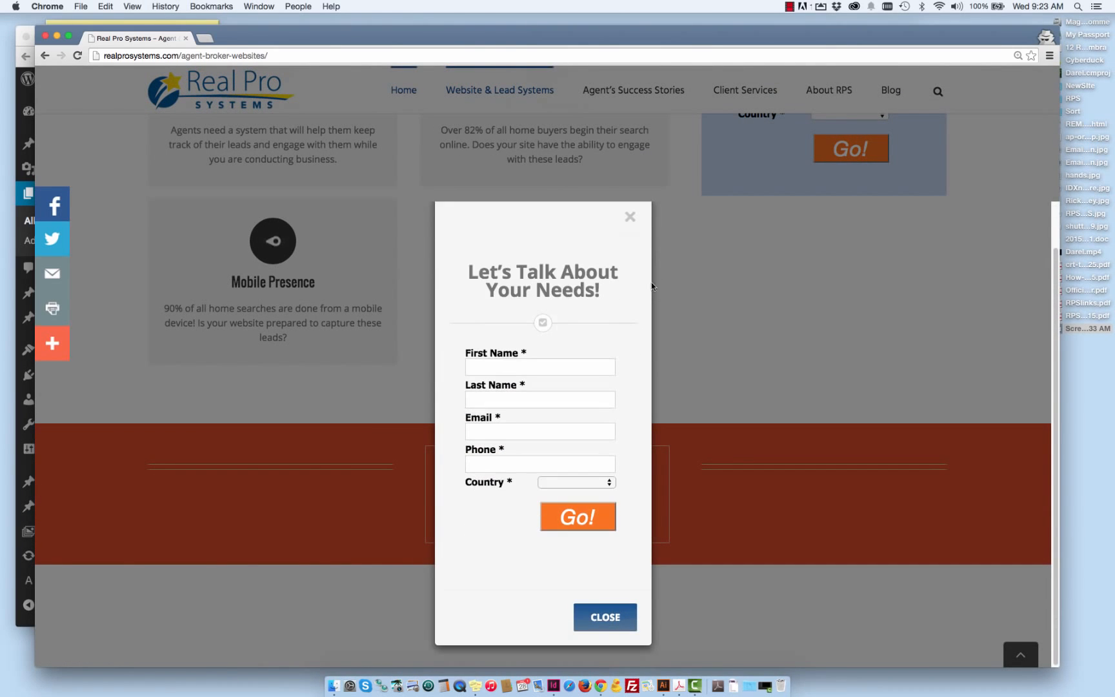
pyautogui.click(630, 218)
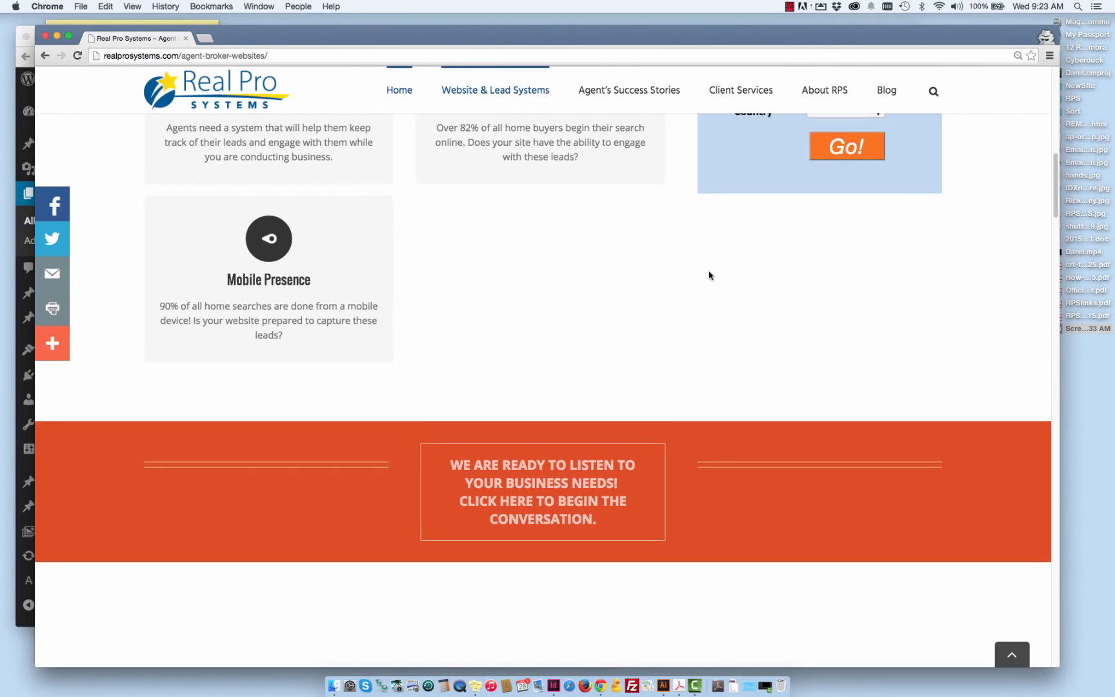
# - Review the rest of the live page and open and close the popup form from the "Let's chat about your lead generation & website needs" banner
pyautogui.scroll(-5, 708, 277)
pyautogui.scroll(-4, 702, 300)
pyautogui.scroll(20, 699, 302)
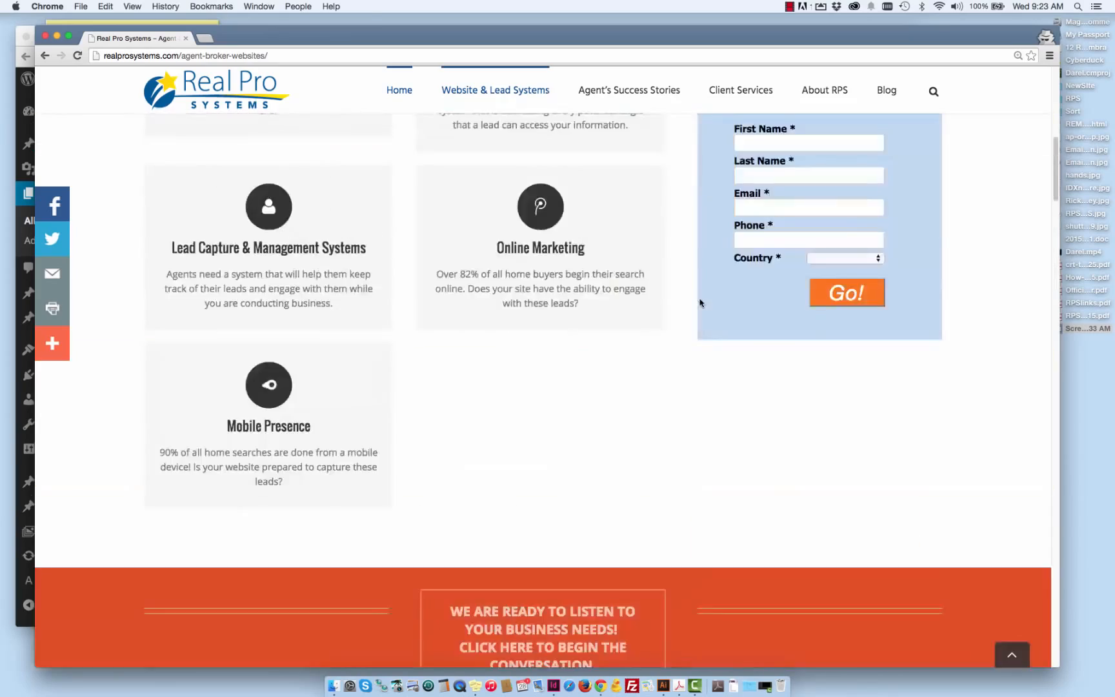
pyautogui.scroll(-5, 710, 335)
pyautogui.scroll(-12, 713, 352)
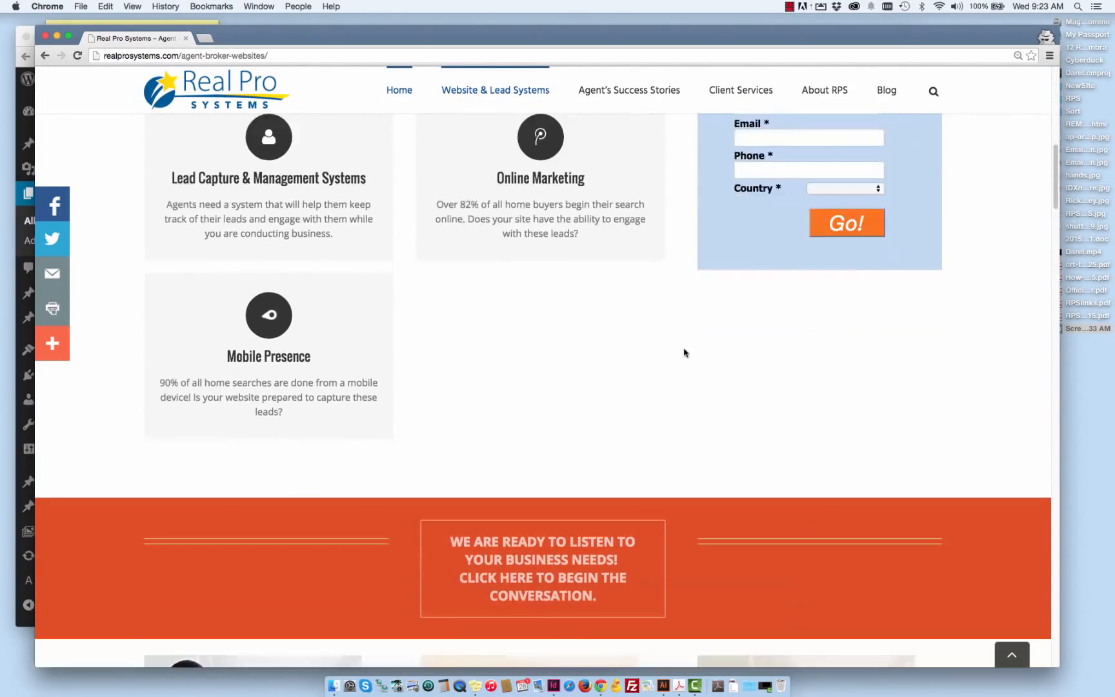
pyautogui.scroll(-10, 685, 352)
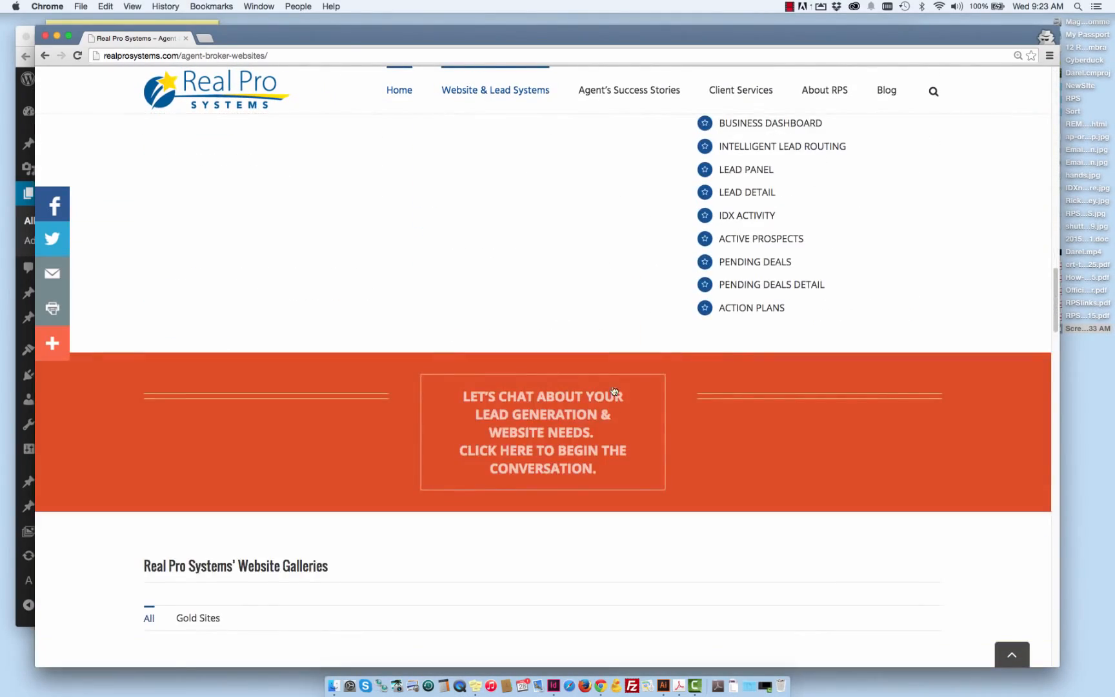
pyautogui.click(533, 456)
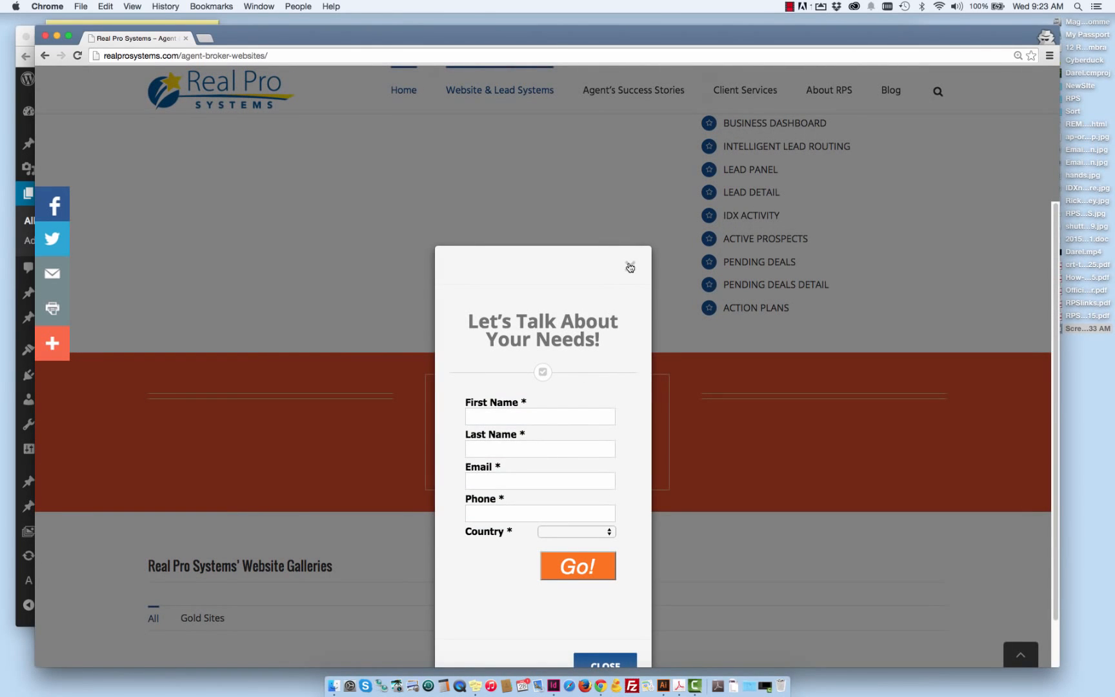
pyautogui.click(630, 266)
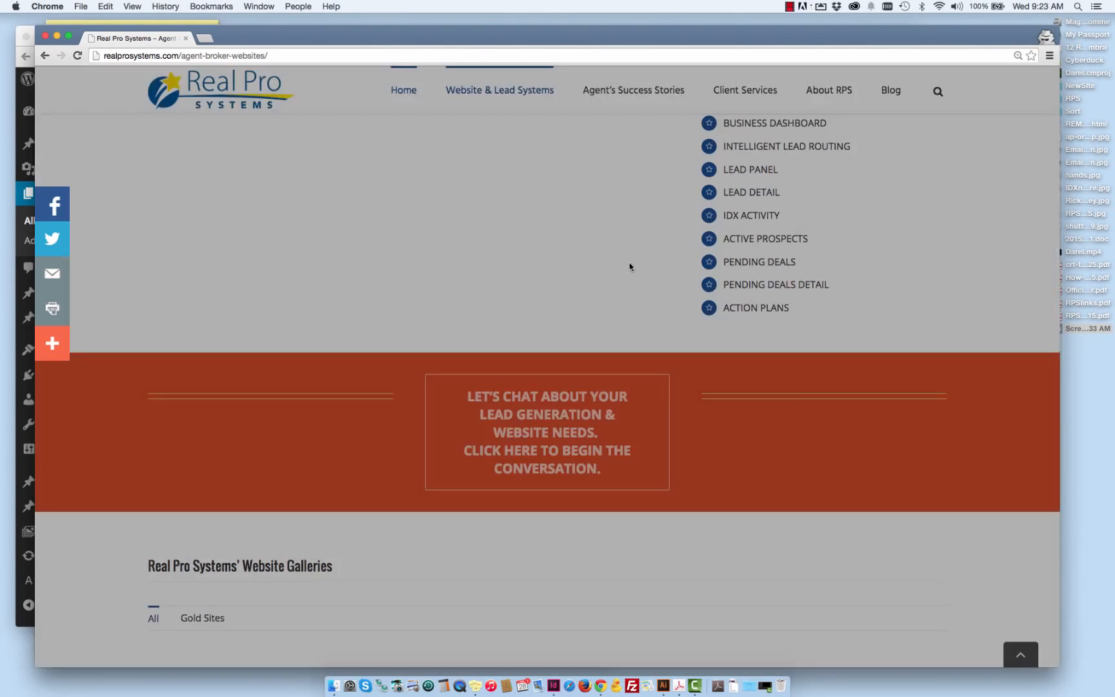
pyautogui.scroll(8, 629, 264)
pyautogui.scroll(15, 630, 265)
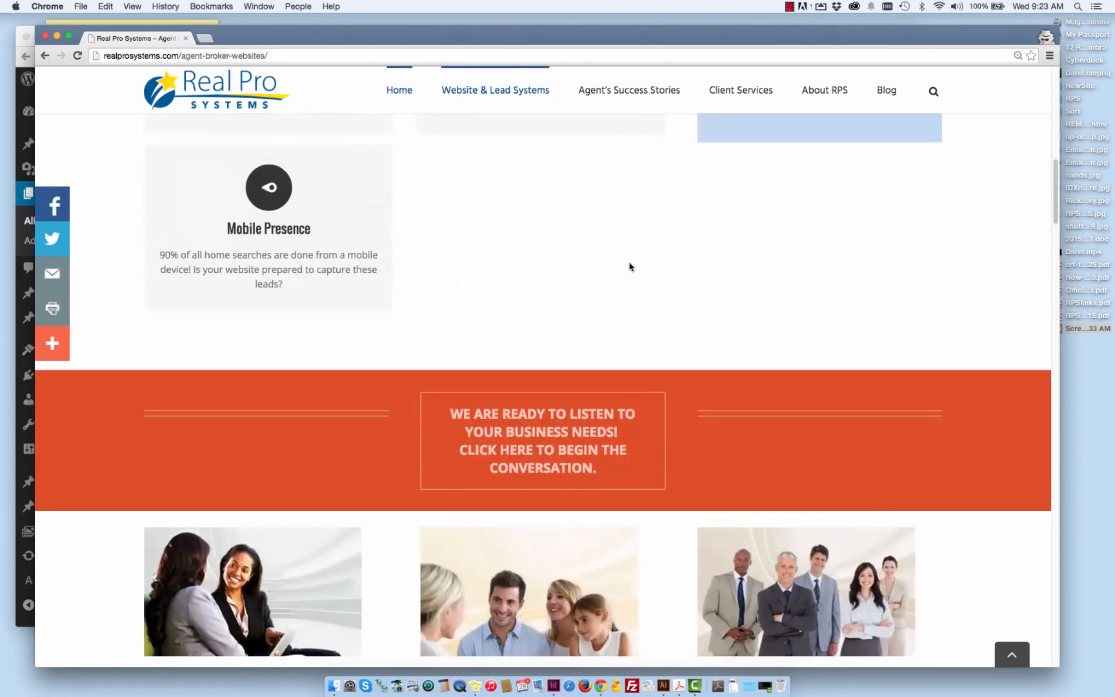